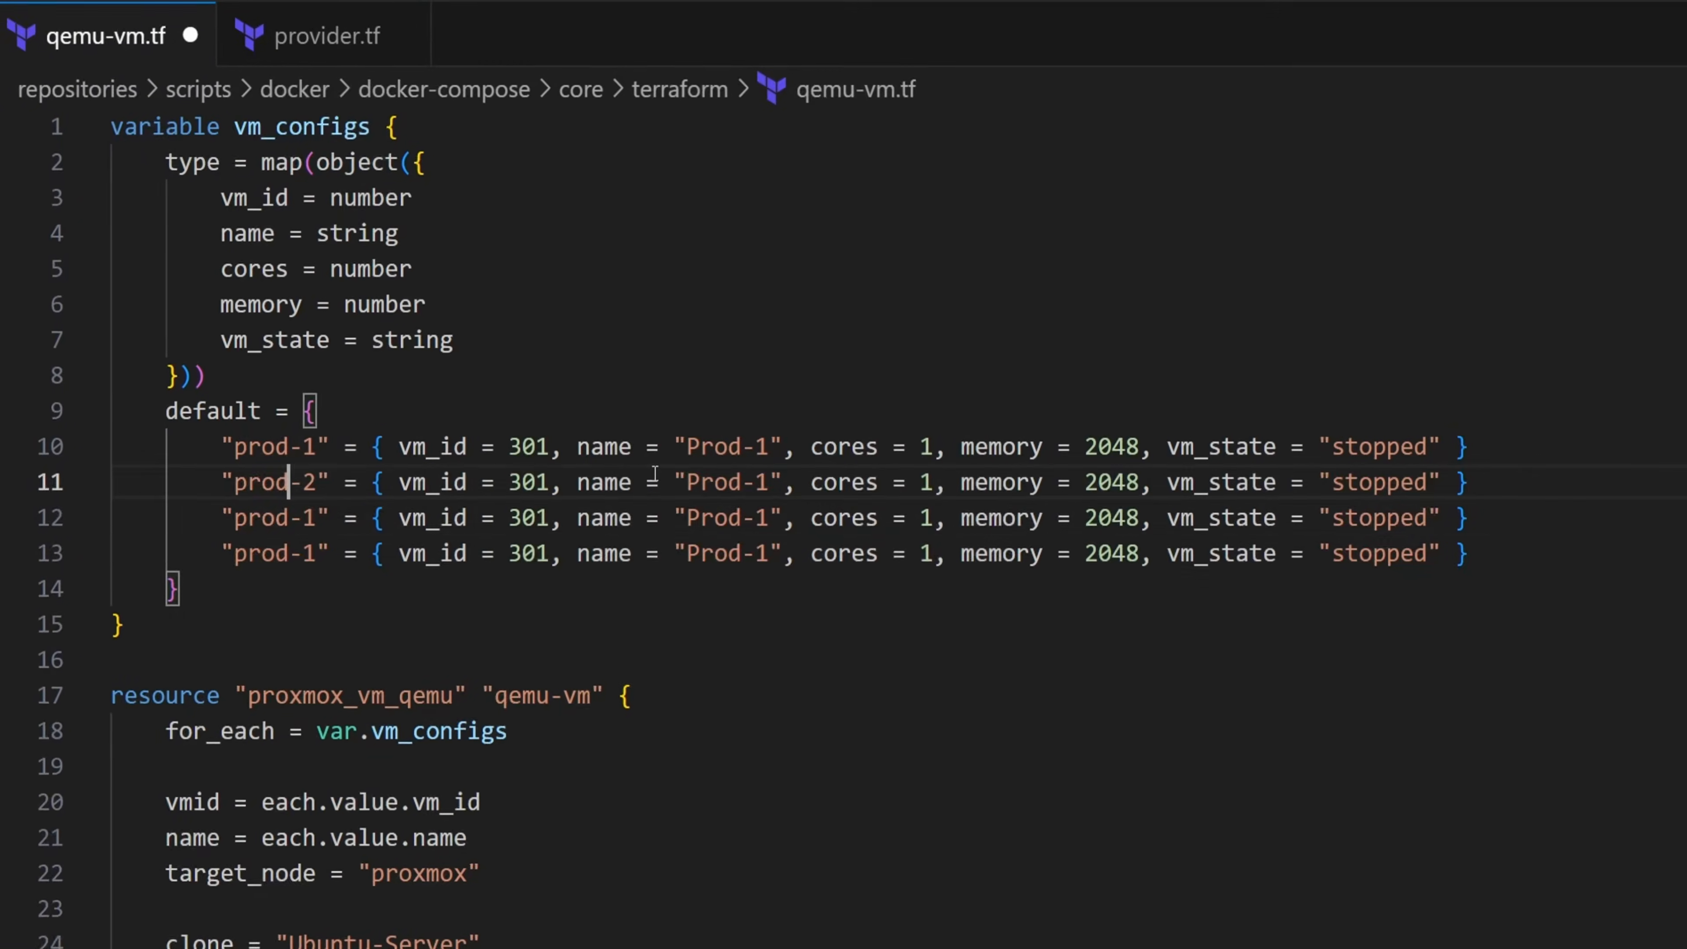
# Rename the last two default VM entries dev-1 and dev-2 and number the last three entries' vm_id values 302, 303 and 304.
pyautogui.write('devdev-2')
pyautogui.press('BackSpace')
pyautogui.write('2')
pyautogui.press('Down')
pyautogui.press('Left')
pyautogui.press('BackSpace')
pyautogui.write('3')
pyautogui.press('Down')
pyautogui.press('BackSpace')
pyautogui.press('BackSpace')
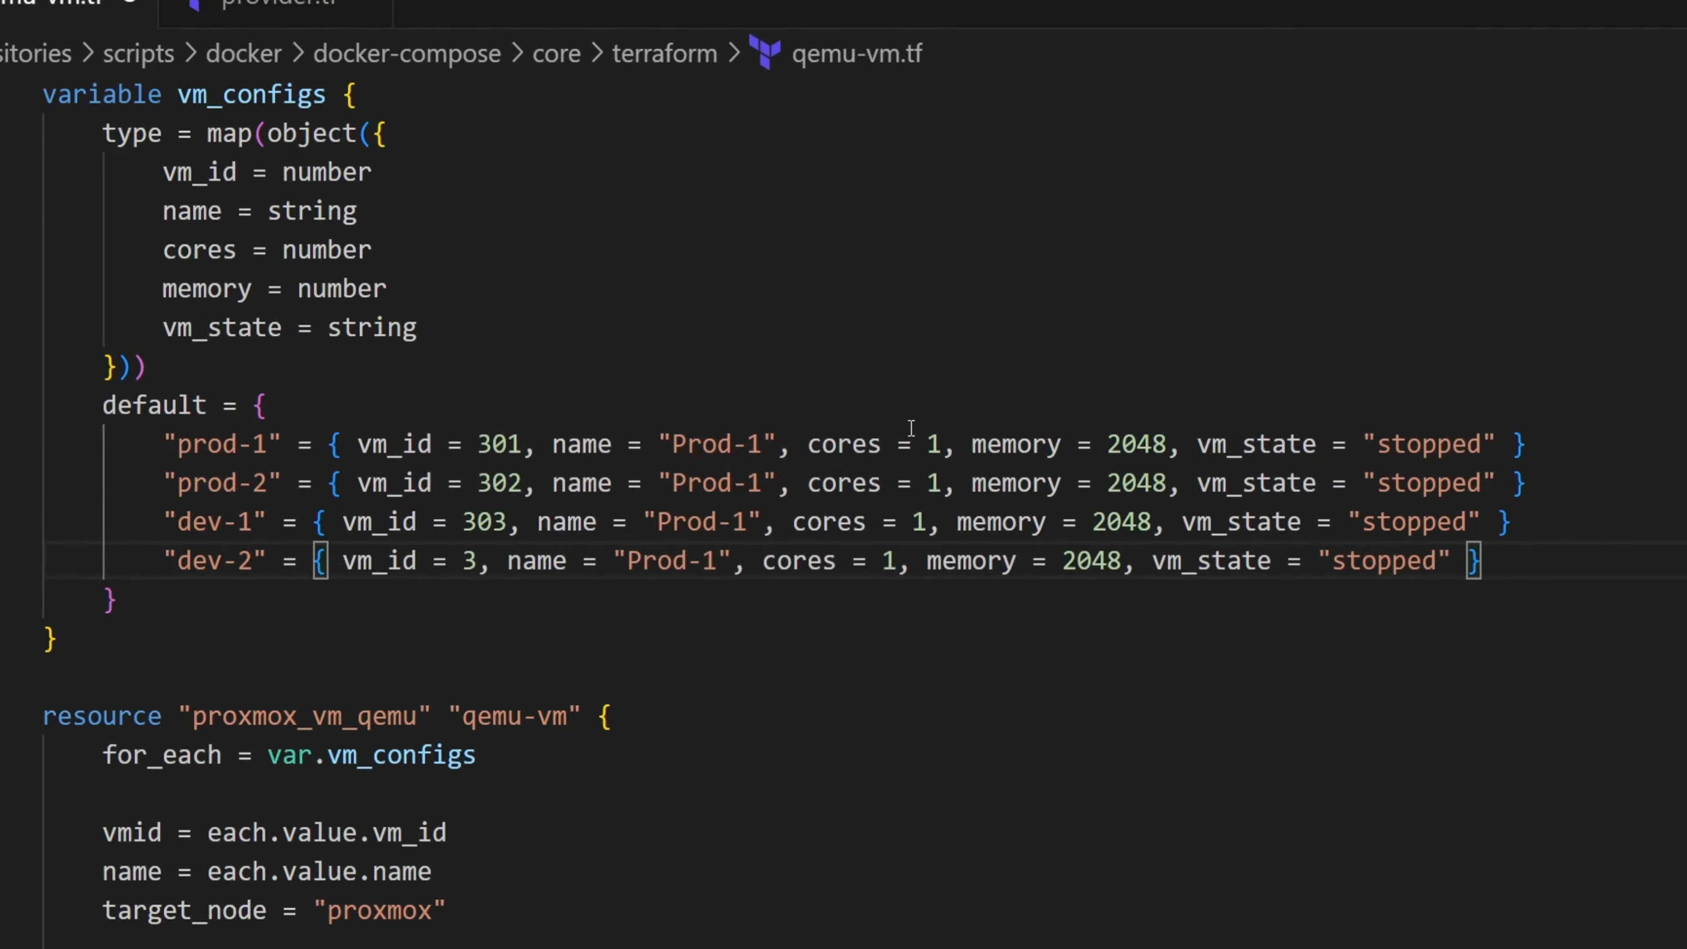
pyautogui.write('04')
pyautogui.click(763, 483)
pyautogui.press('BackSpace')
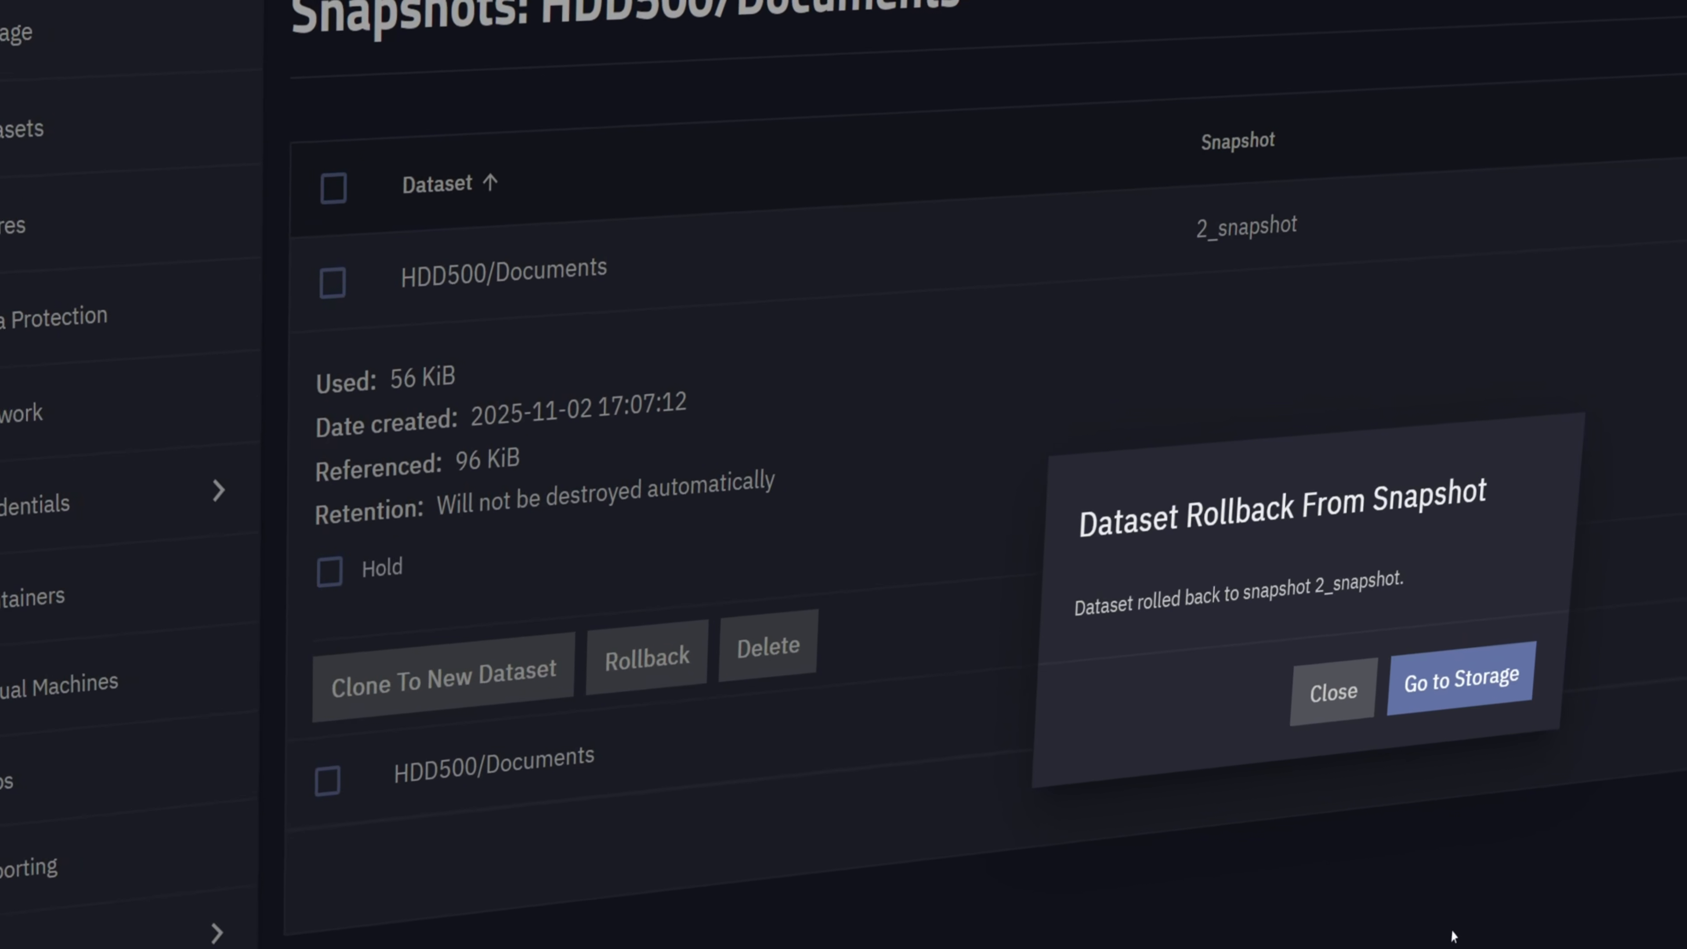
pyautogui.click(1449, 676)
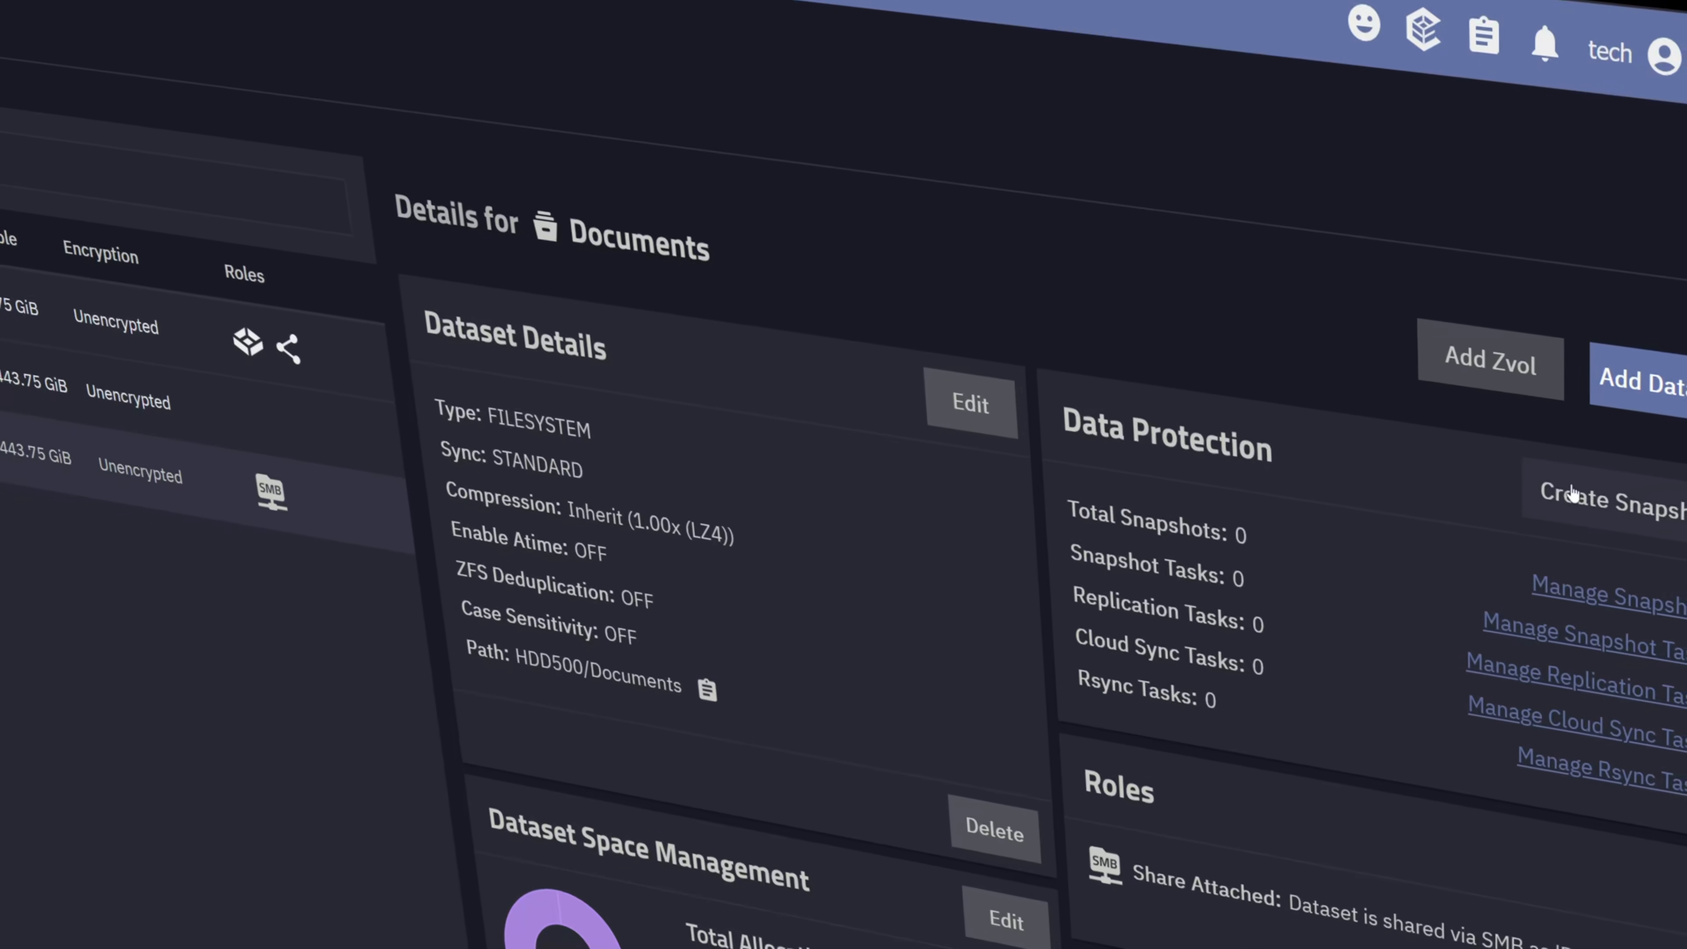
pyautogui.click(1586, 499)
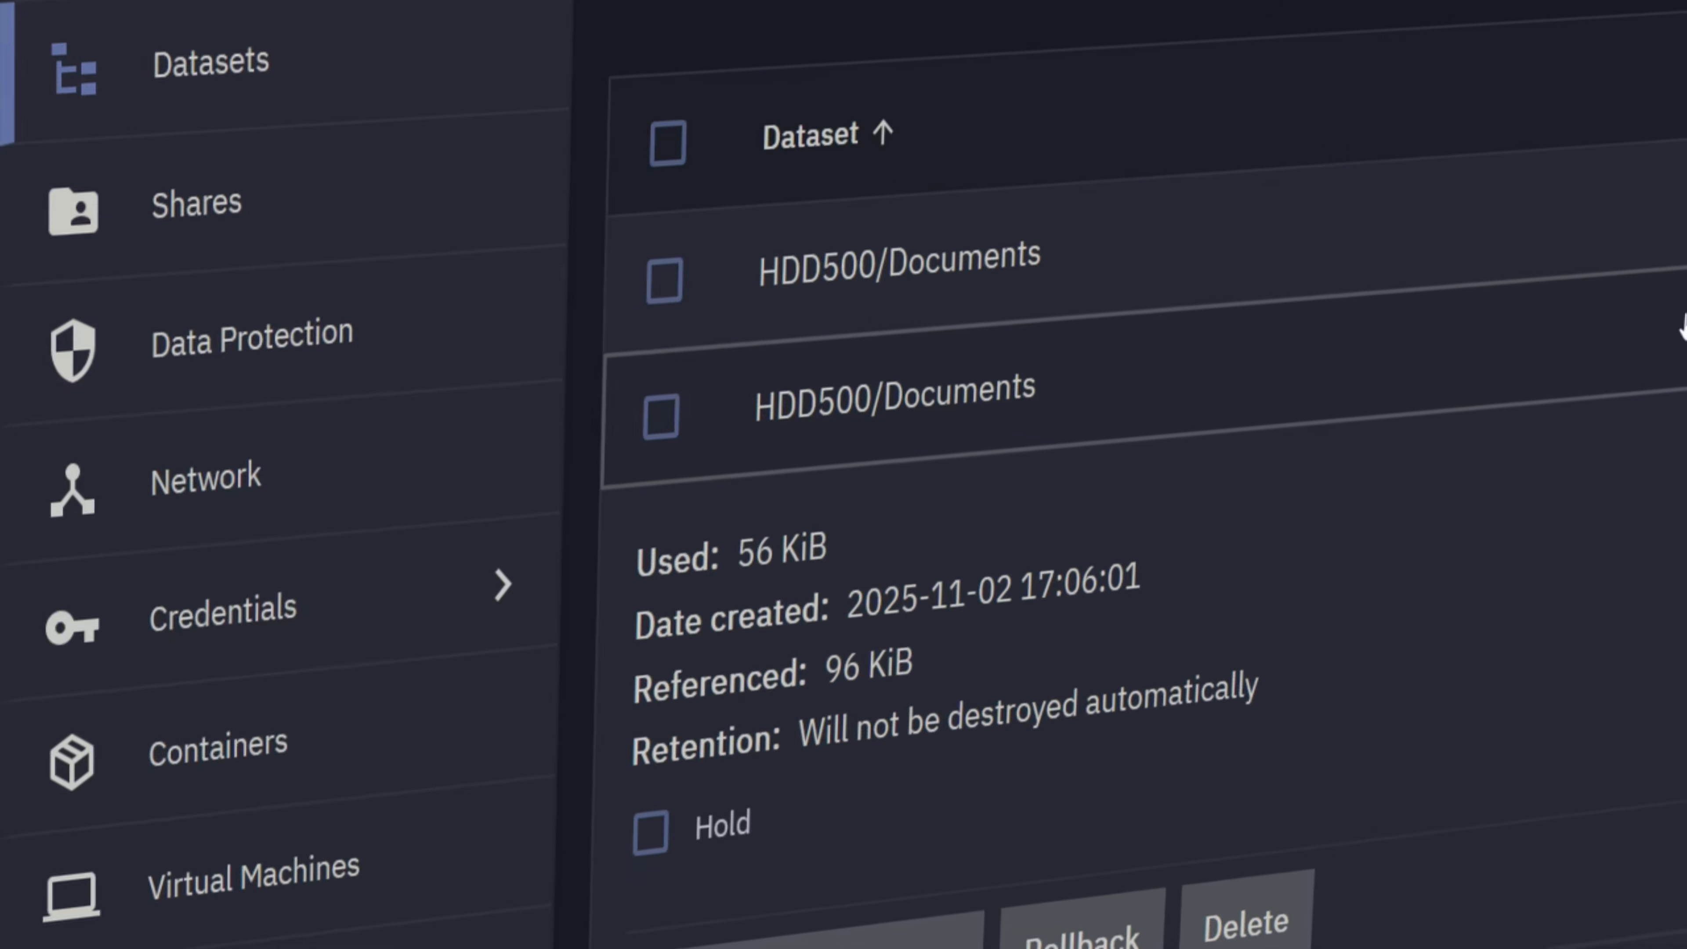
pyautogui.click(1682, 342)
pyautogui.click(1682, 229)
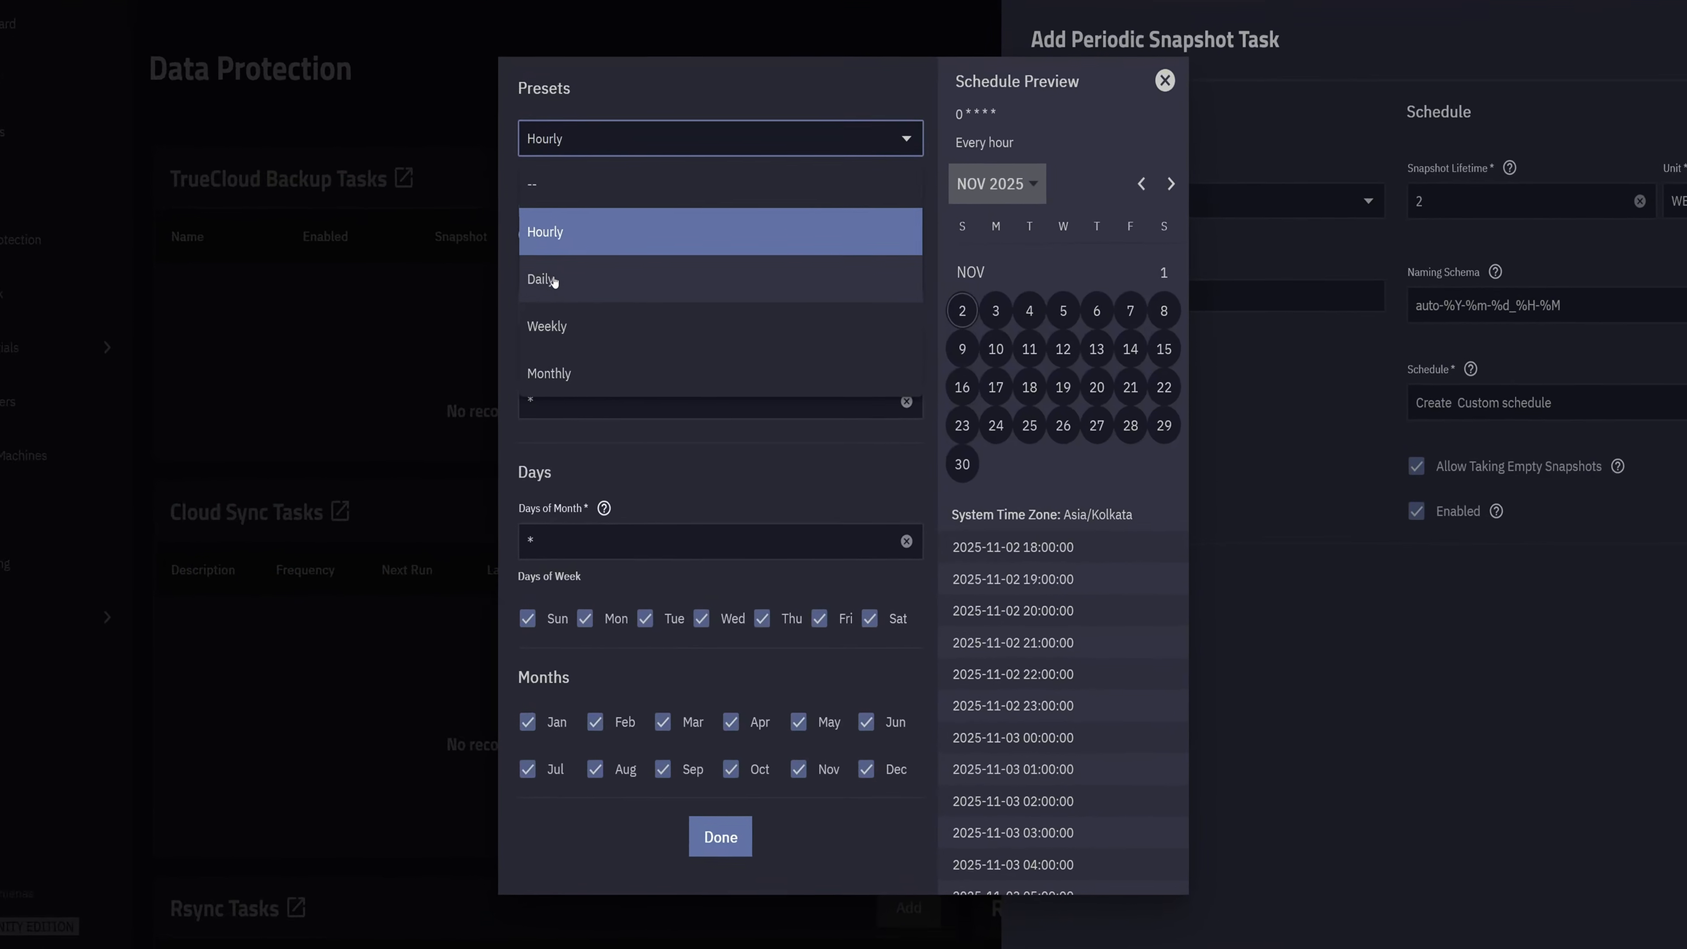
# Set the periodic snapshot task's schedule preset to Daily.
pyautogui.click(546, 275)
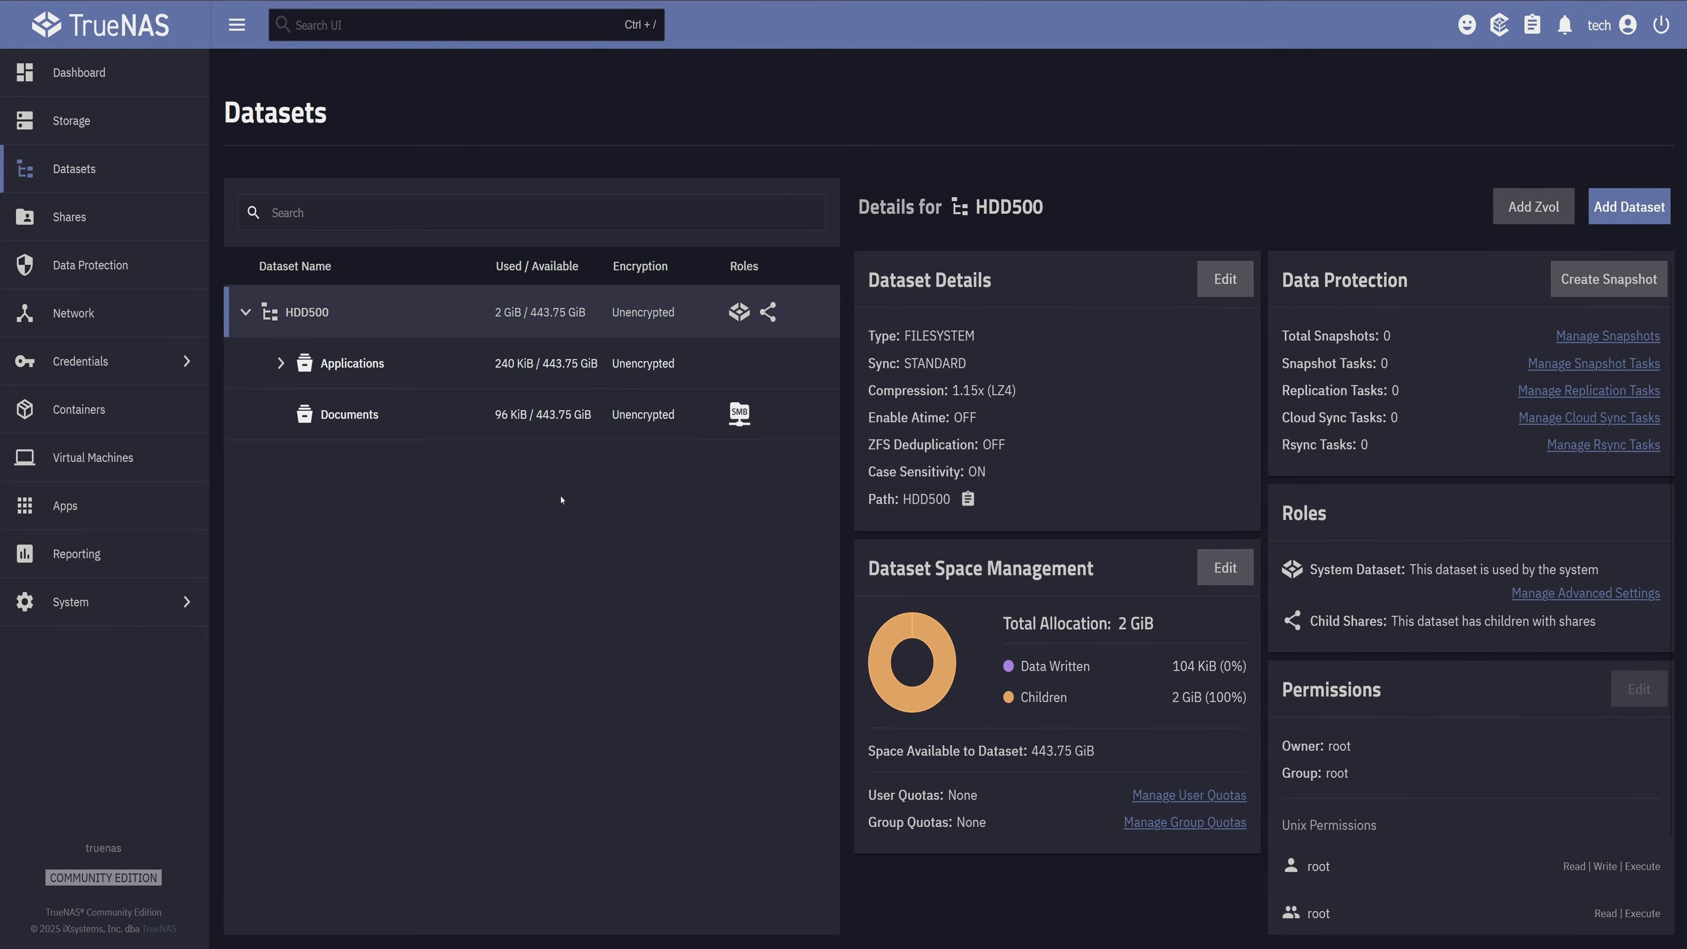
# Select the Documents dataset and go to the Data Protection page.
pyautogui.click(644, 415)
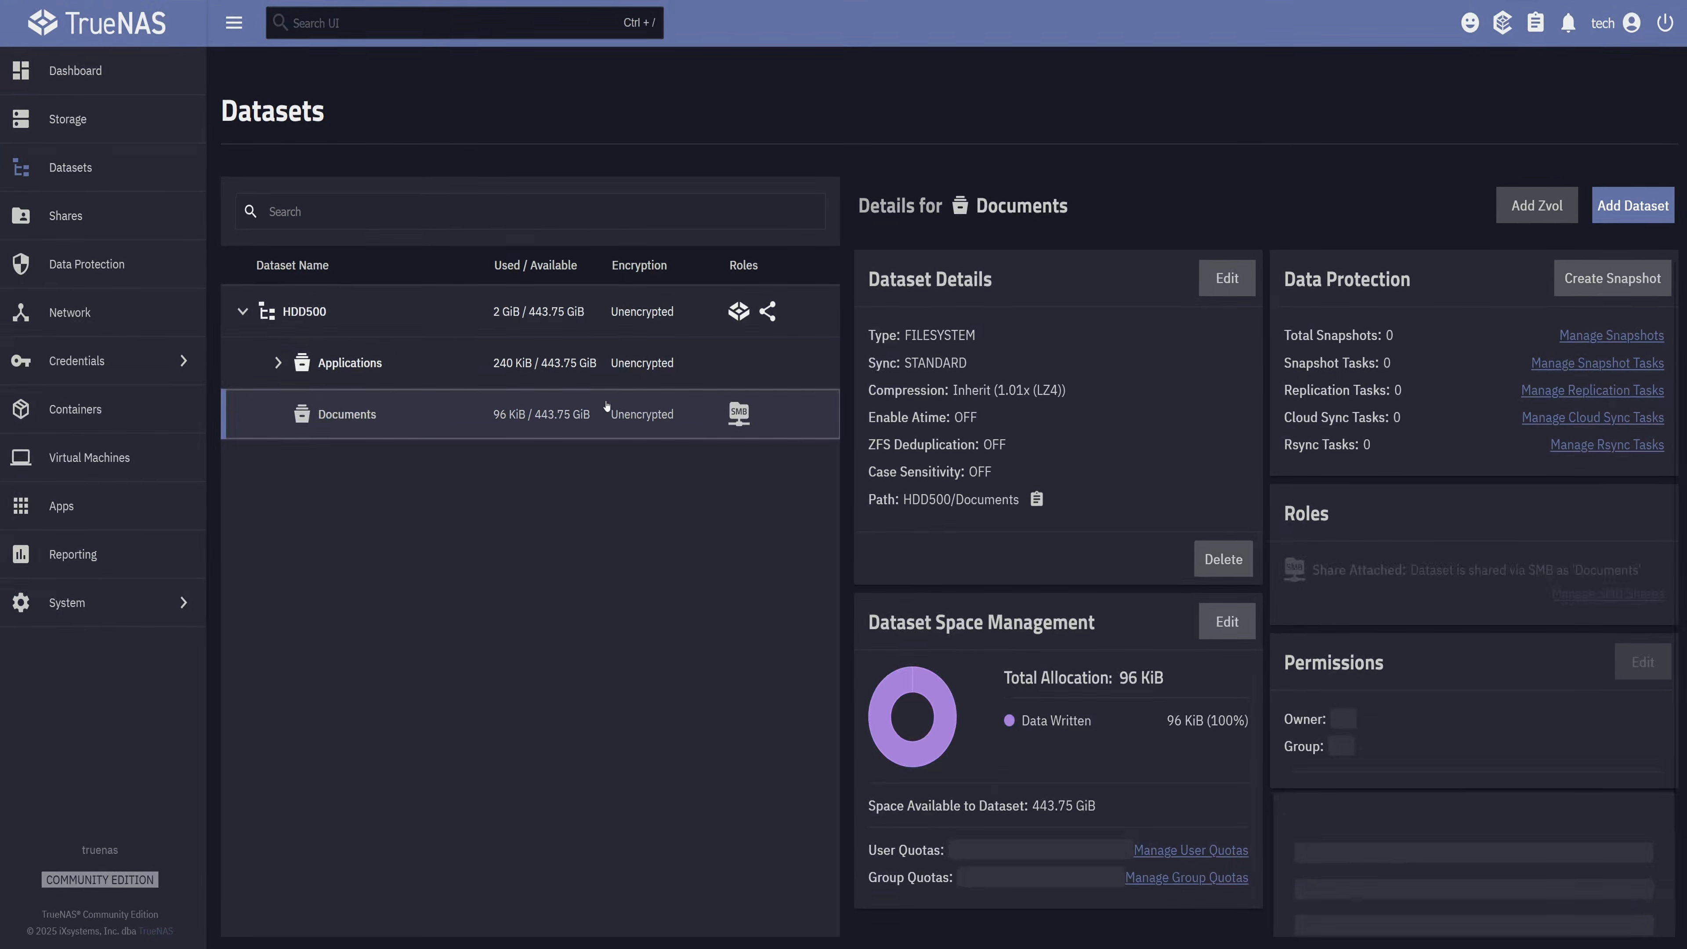
pyautogui.click(79, 261)
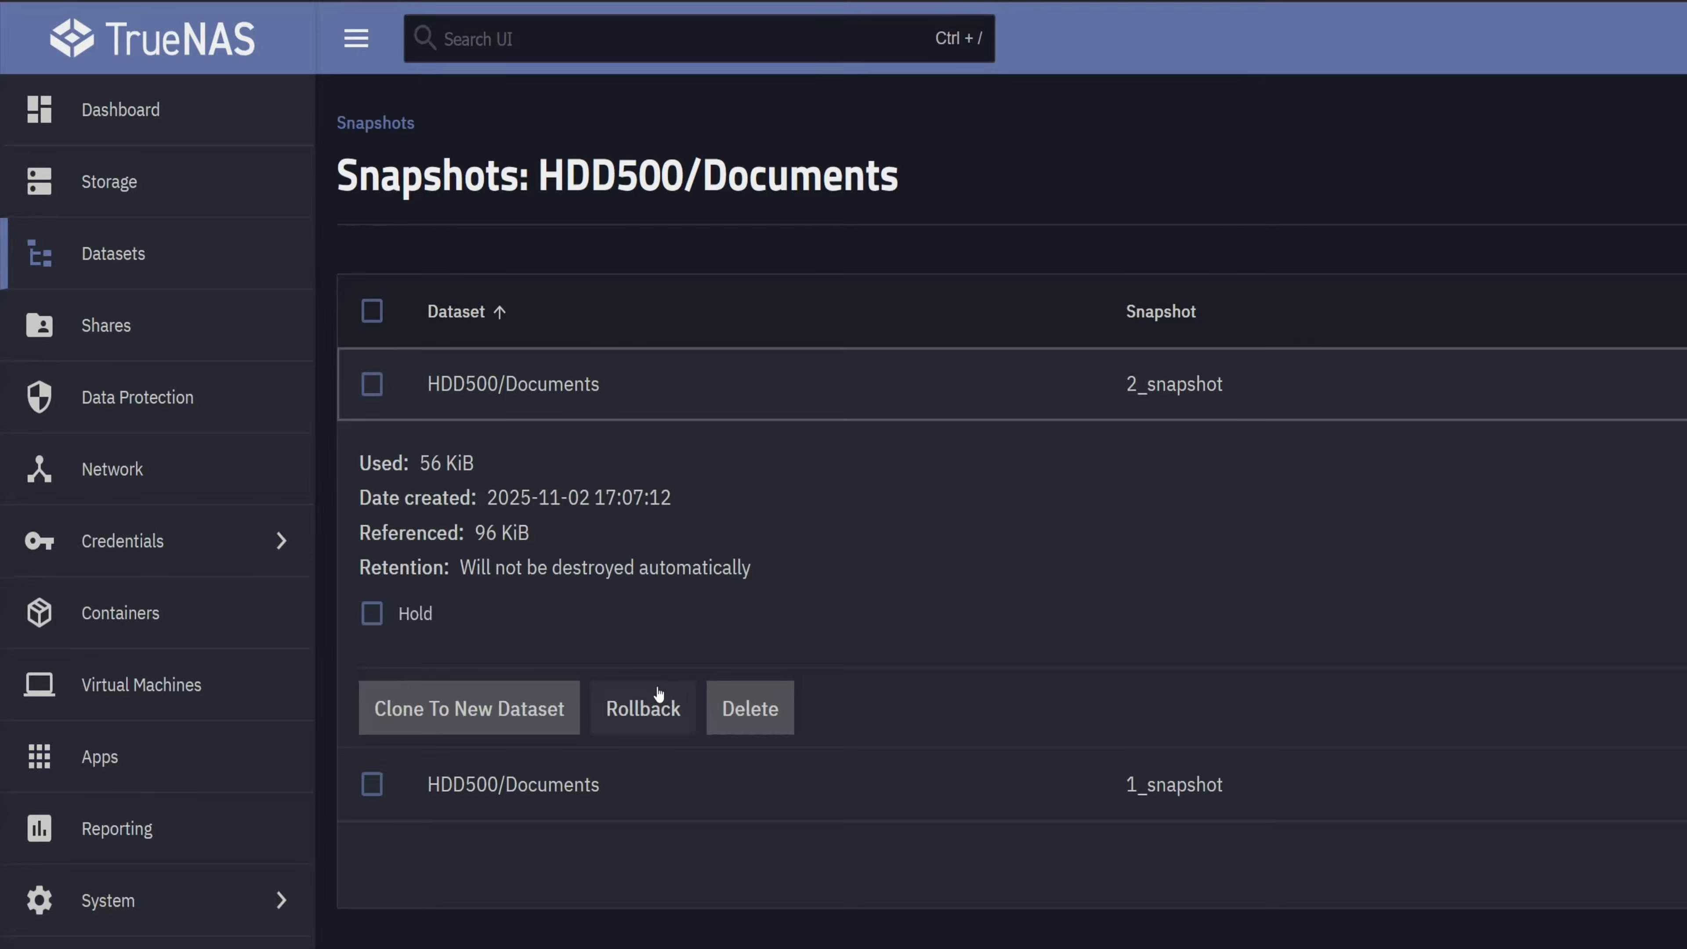
# Start a rollback of the HDD500/Documents dataset to 2_snapshot.
pyautogui.click(661, 699)
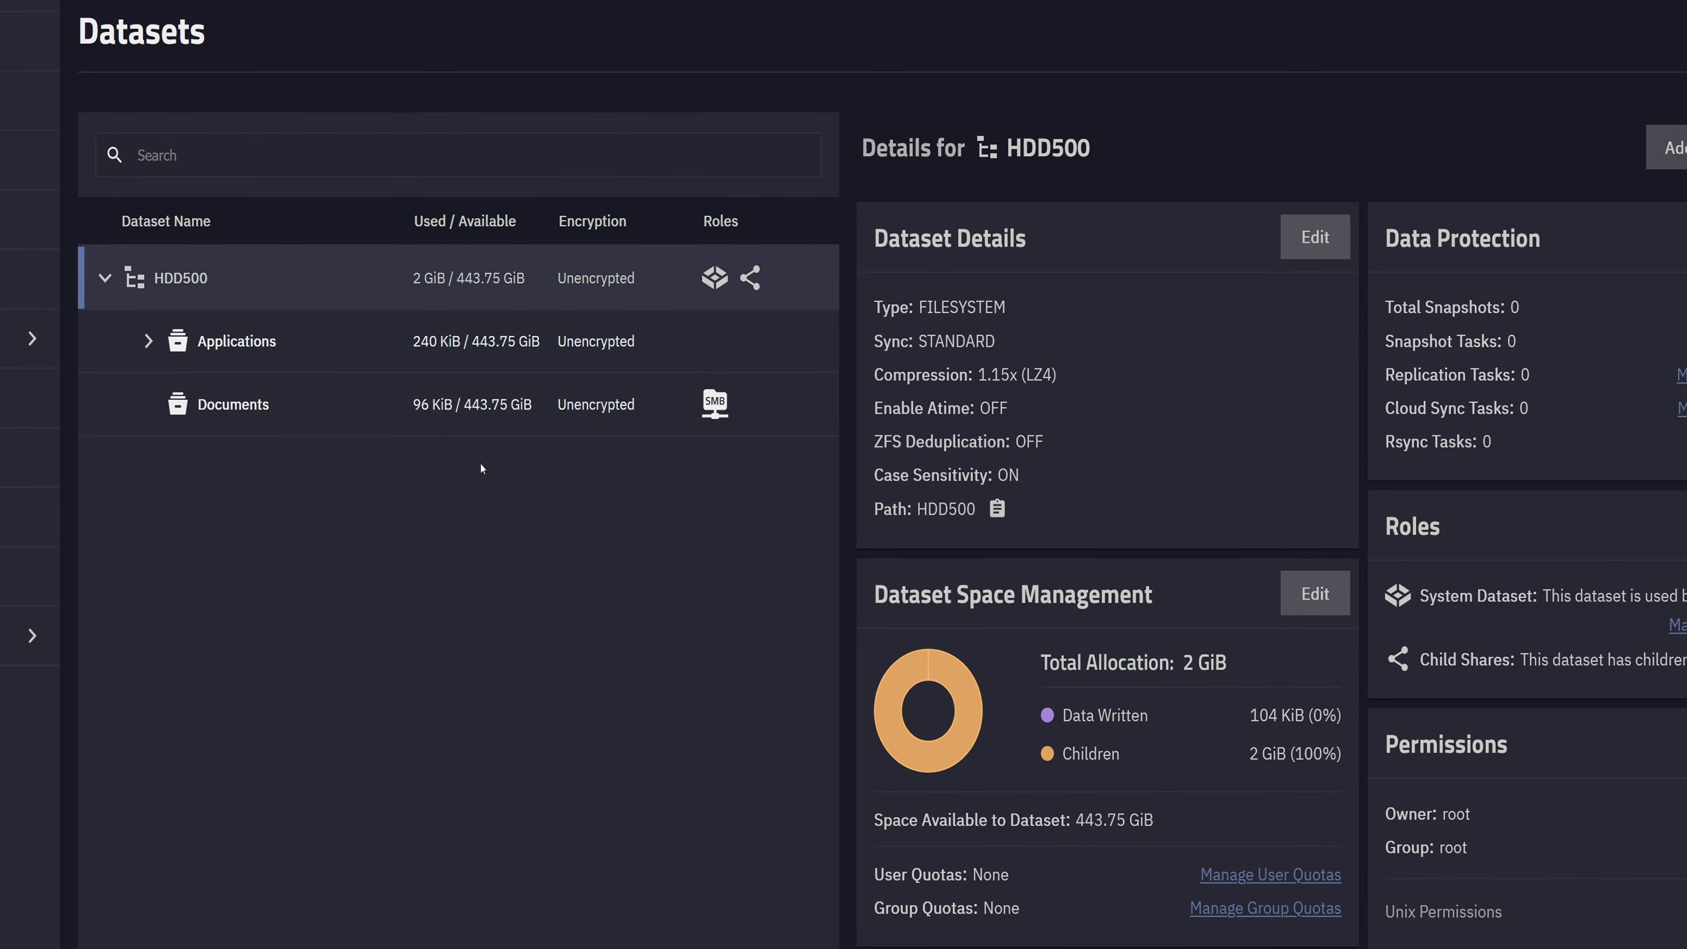
# View the details of the Documents dataset and go to the Data Protection page.
pyautogui.click(691, 425)
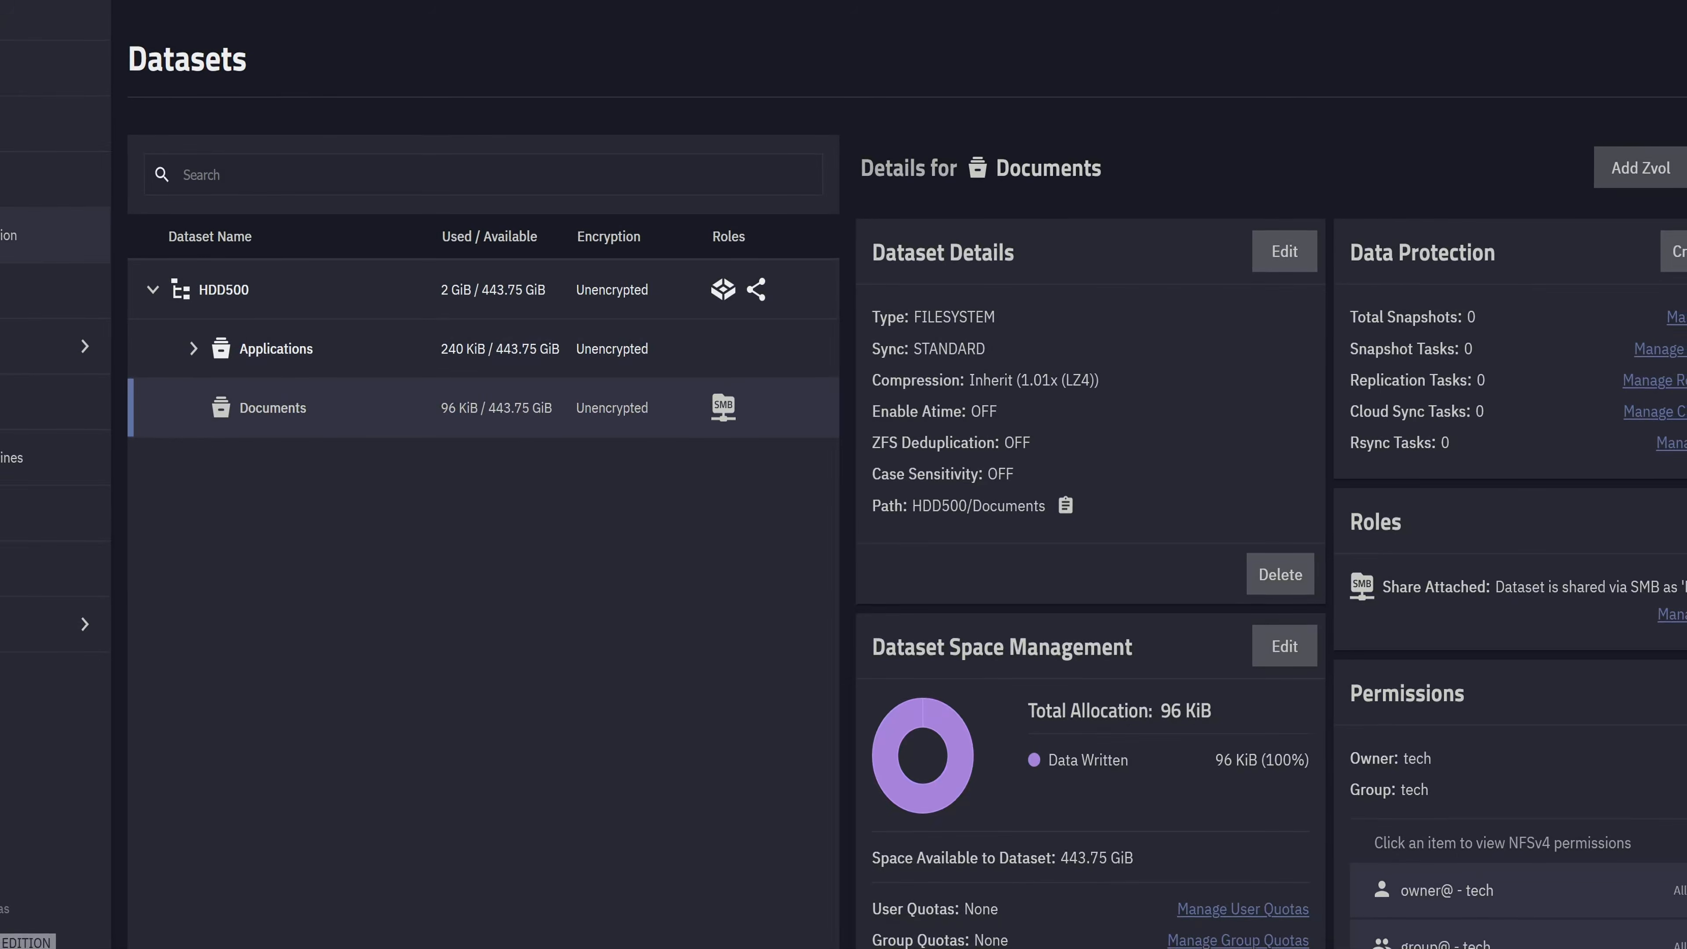
pyautogui.click(36, 224)
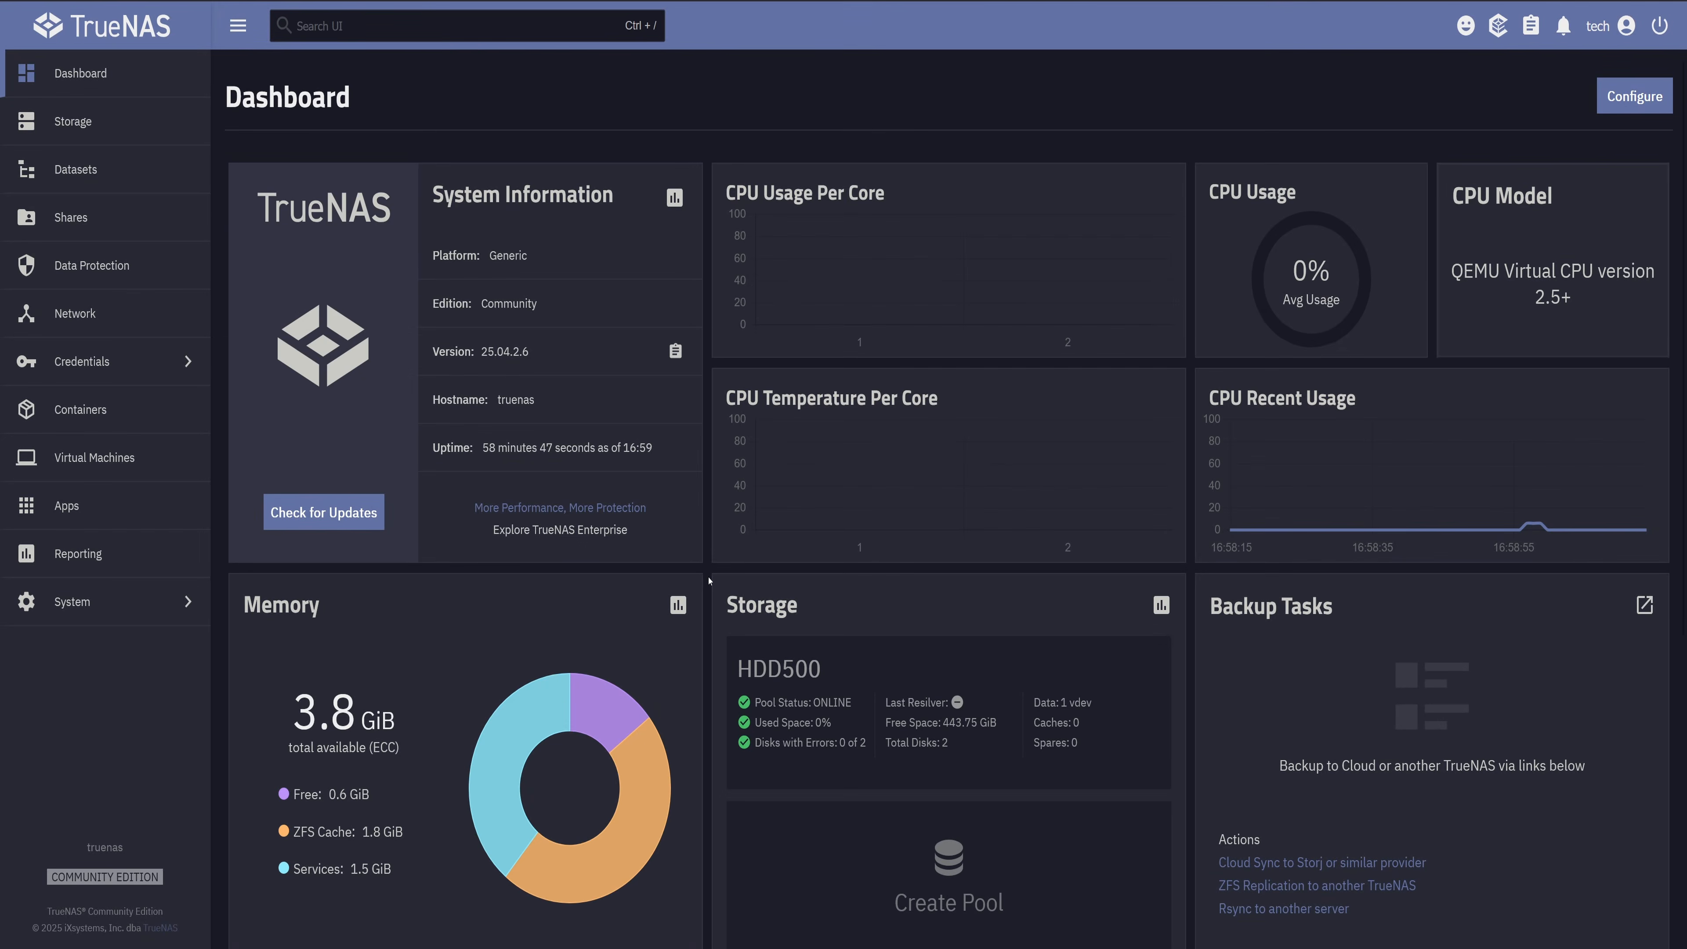
# Create a dataset named Documents under HDD500 using the SMB preset, with an SMB share of the same name.
pyautogui.click(118, 170)
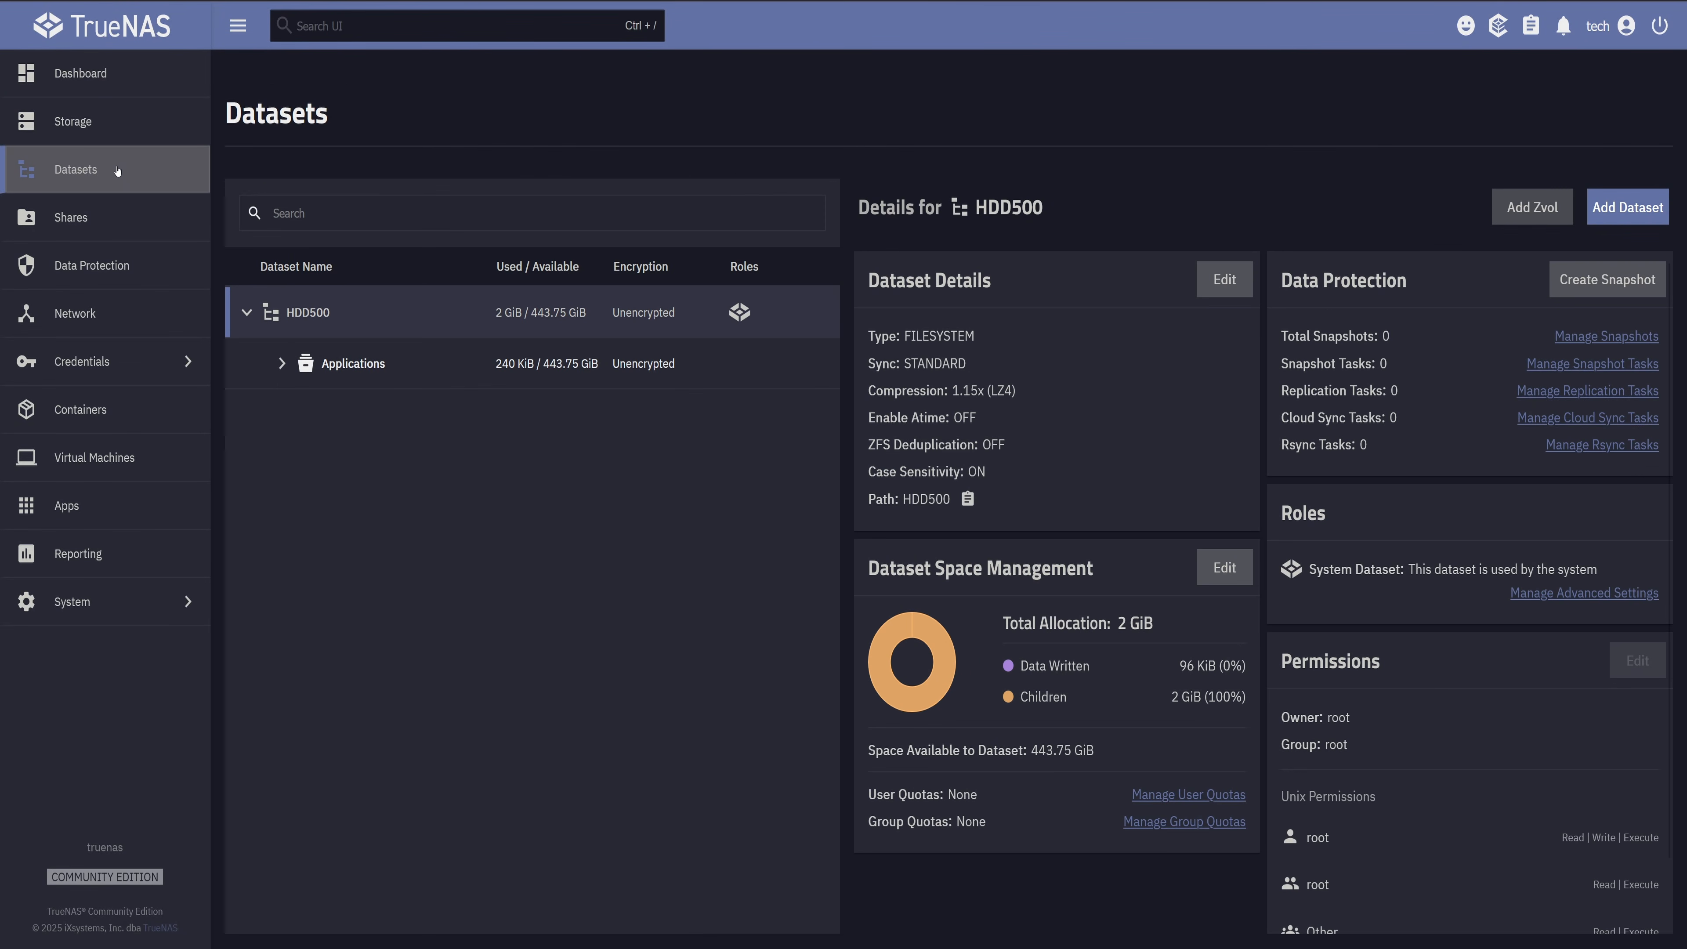
pyautogui.click(451, 317)
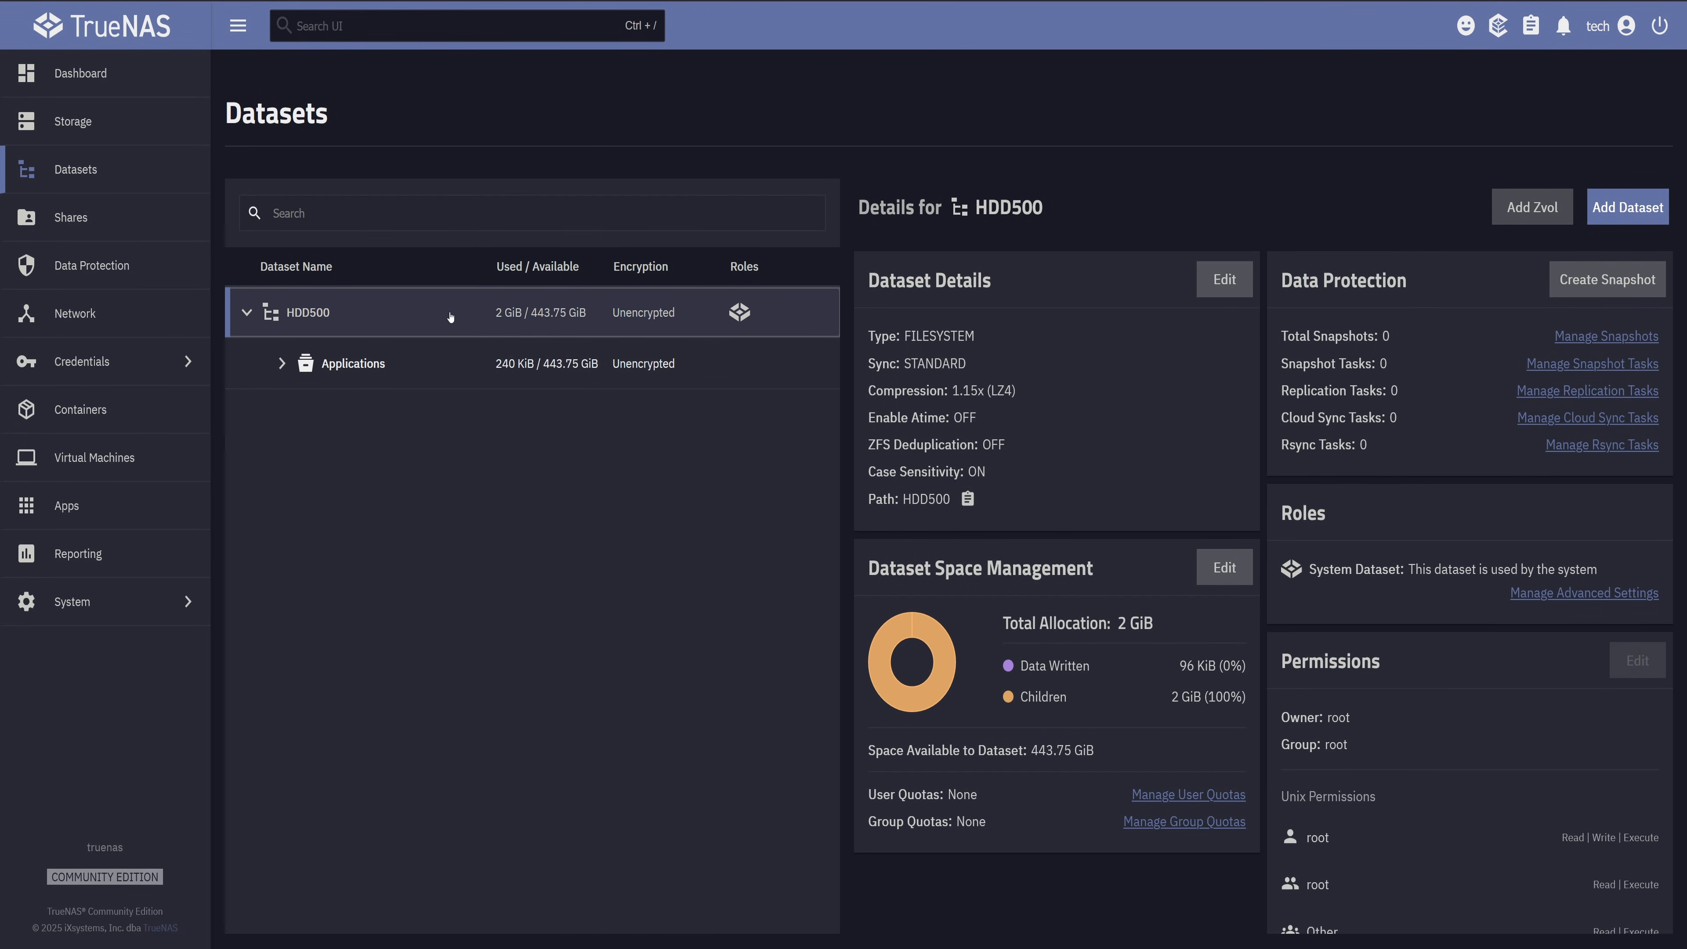
pyautogui.click(1633, 204)
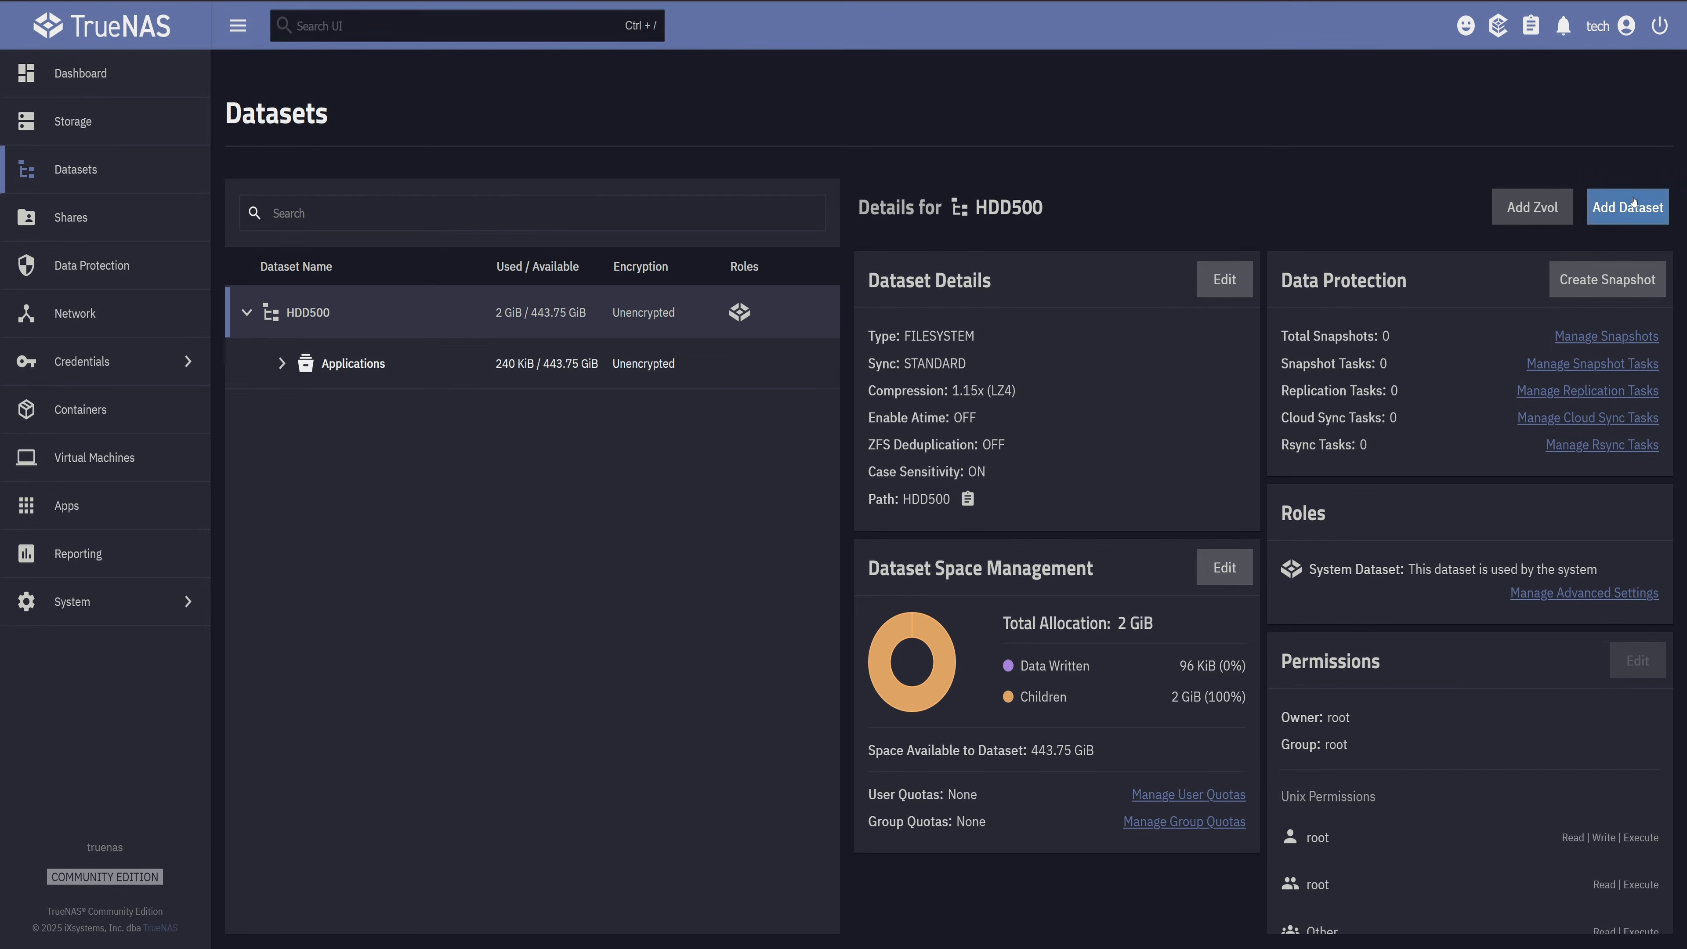
pyautogui.click(1081, 352)
pyautogui.write('Documents')
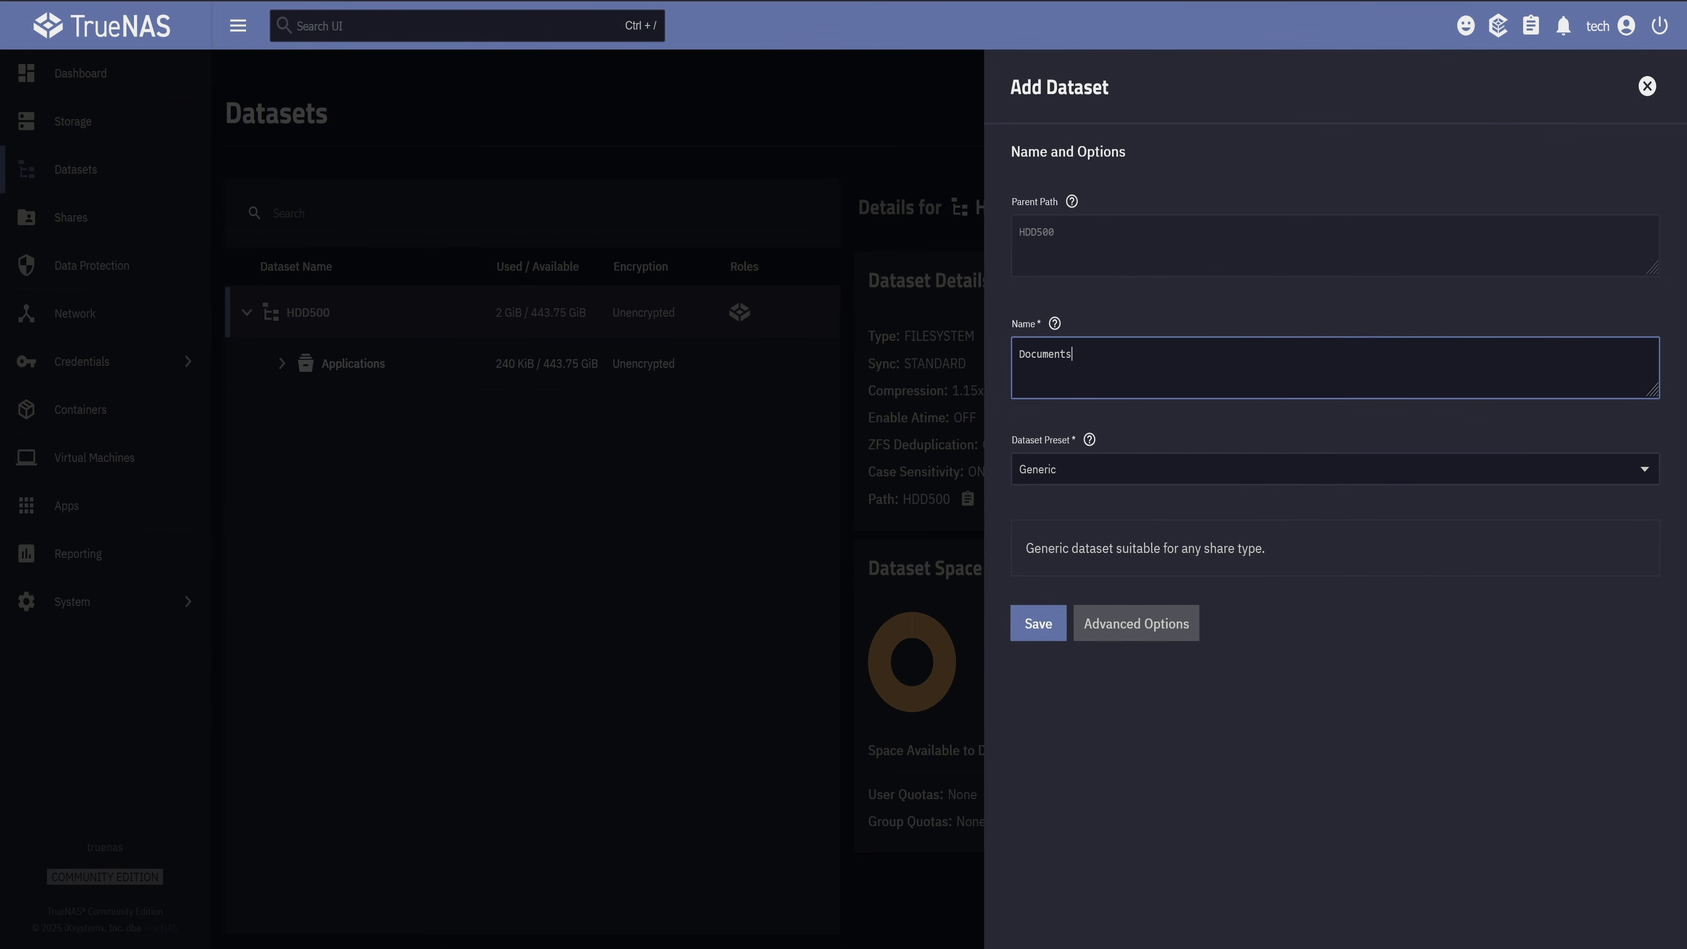
pyautogui.click(1057, 486)
pyautogui.click(1072, 544)
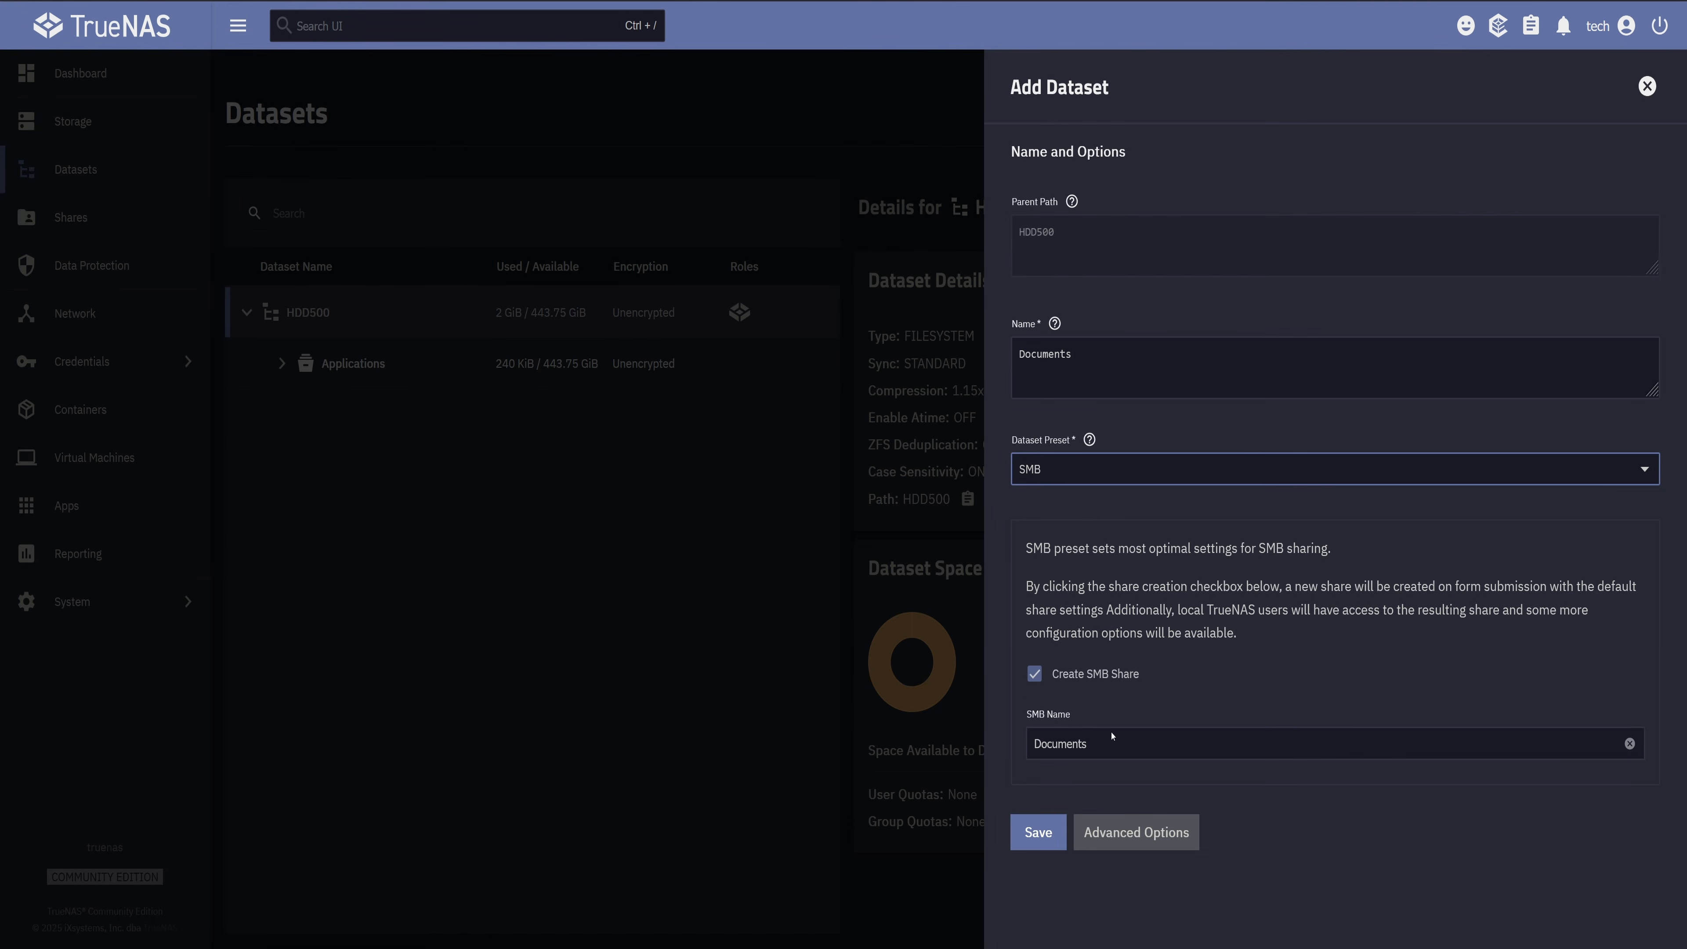
pyautogui.click(1039, 832)
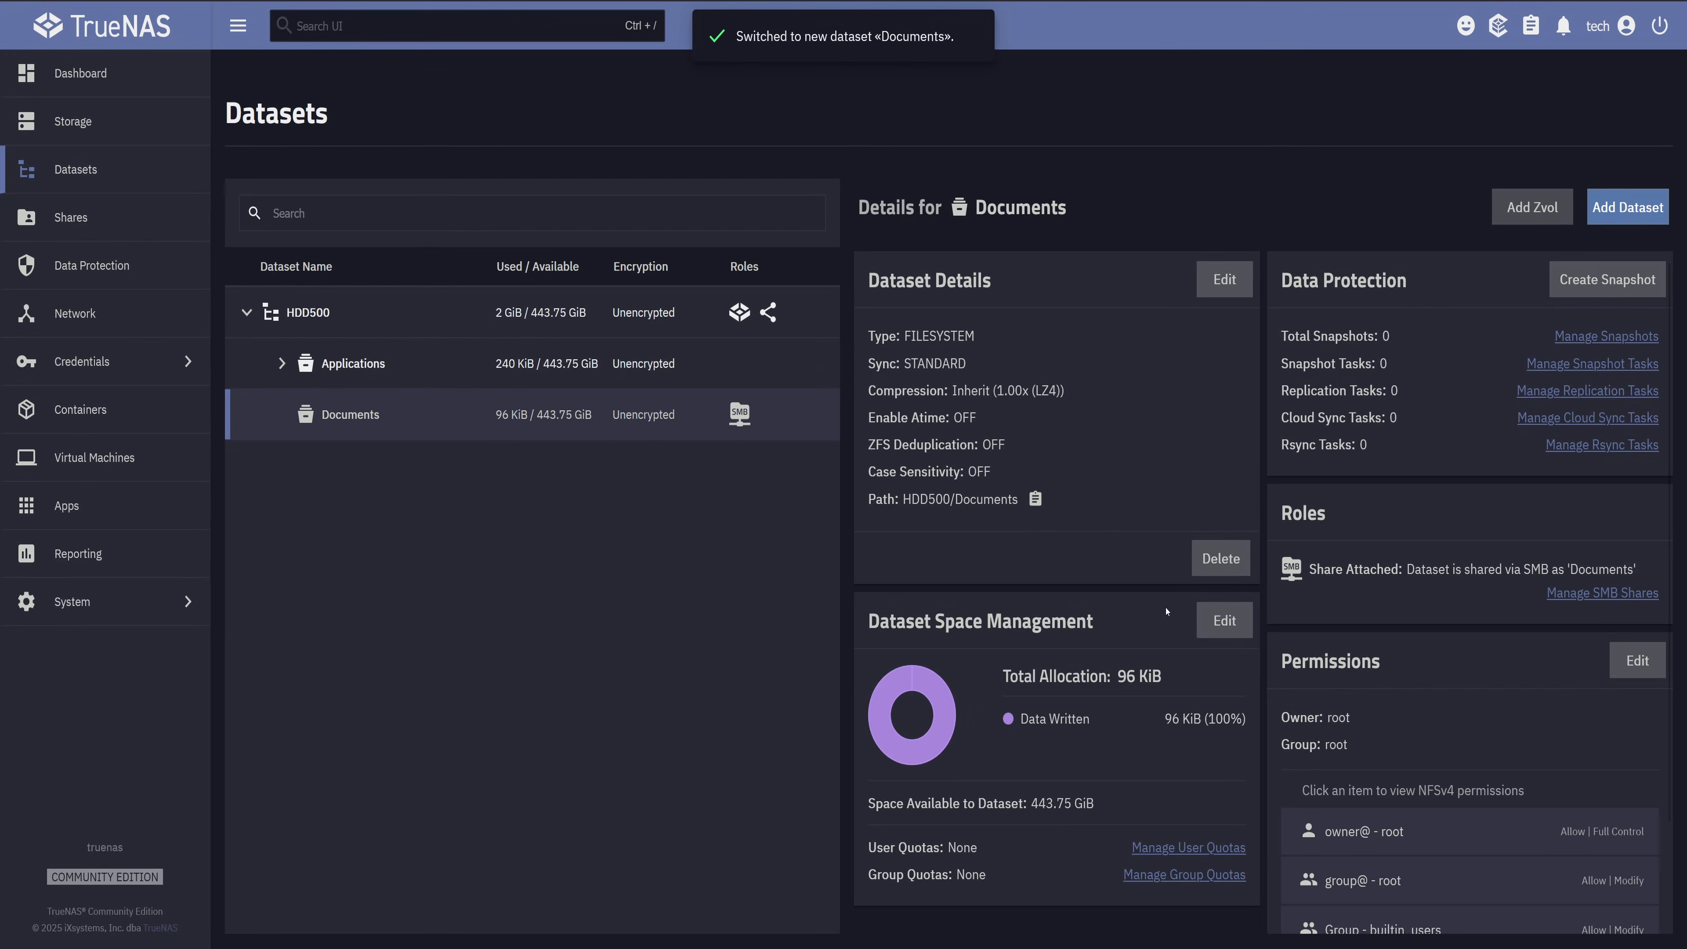
# Edit the Documents dataset's permissions, setting both owner and owner group to tech and applying them.
pyautogui.click(1636, 664)
pyautogui.click(374, 297)
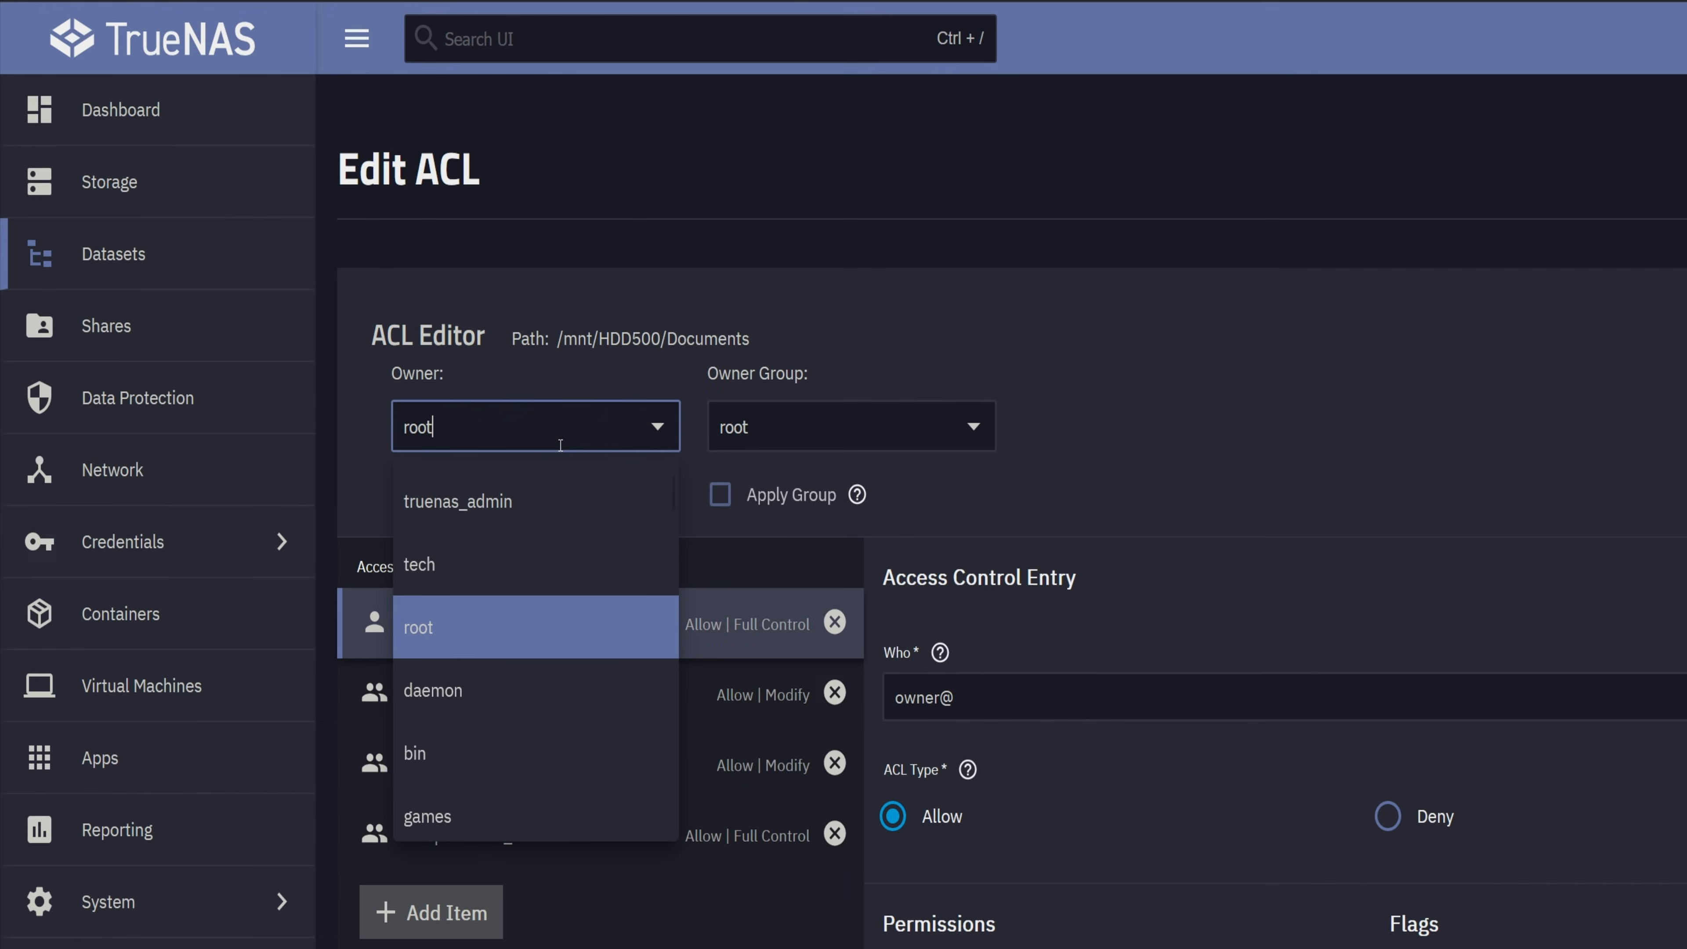
pyautogui.click(419, 564)
pyautogui.click(787, 415)
pyautogui.click(772, 561)
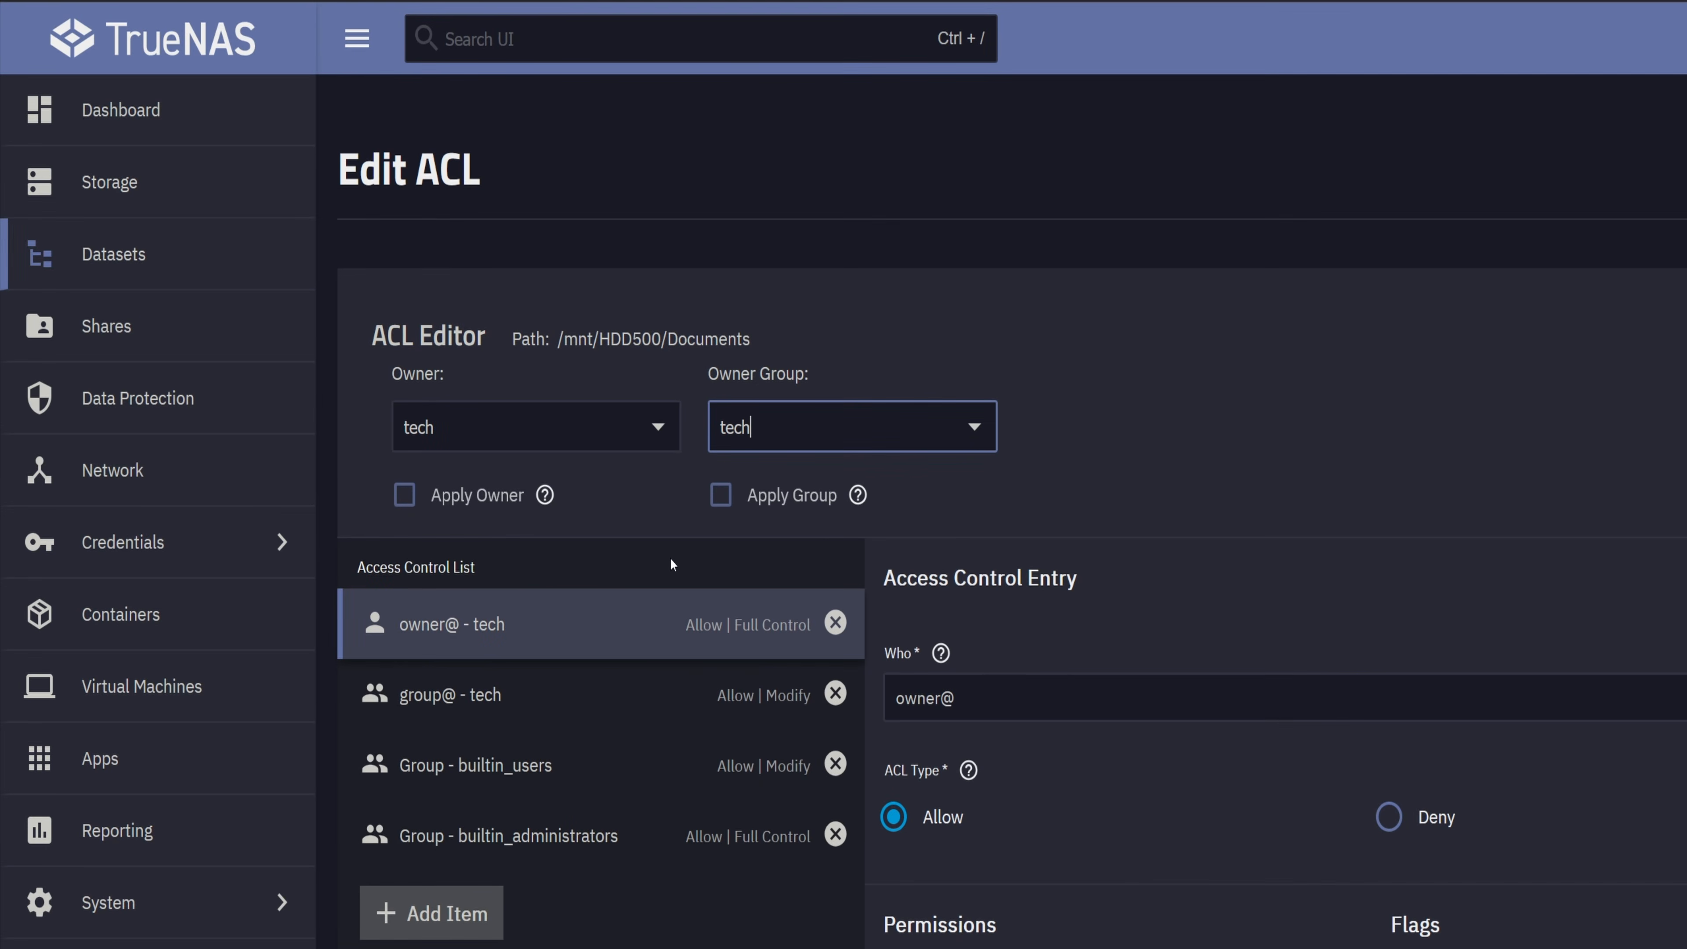
pyautogui.click(405, 495)
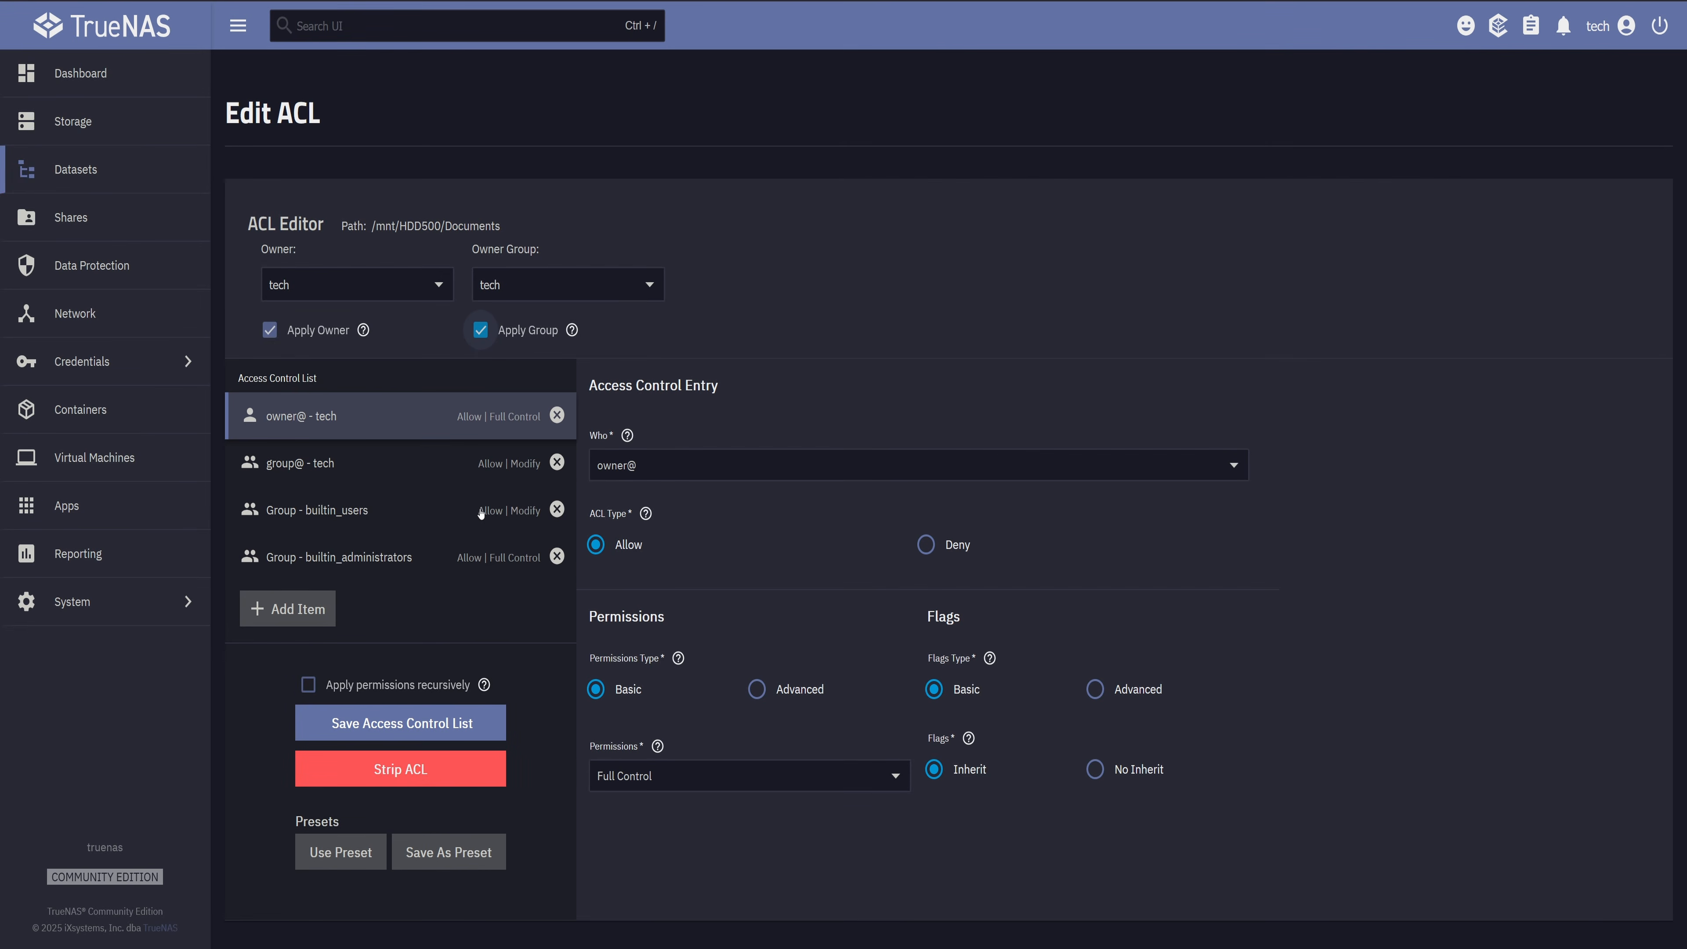
# Remove the builtin_users and builtin_administrators entries and save the access control list with Full Control for the tech group.
pyautogui.click(558, 509)
pyautogui.click(557, 509)
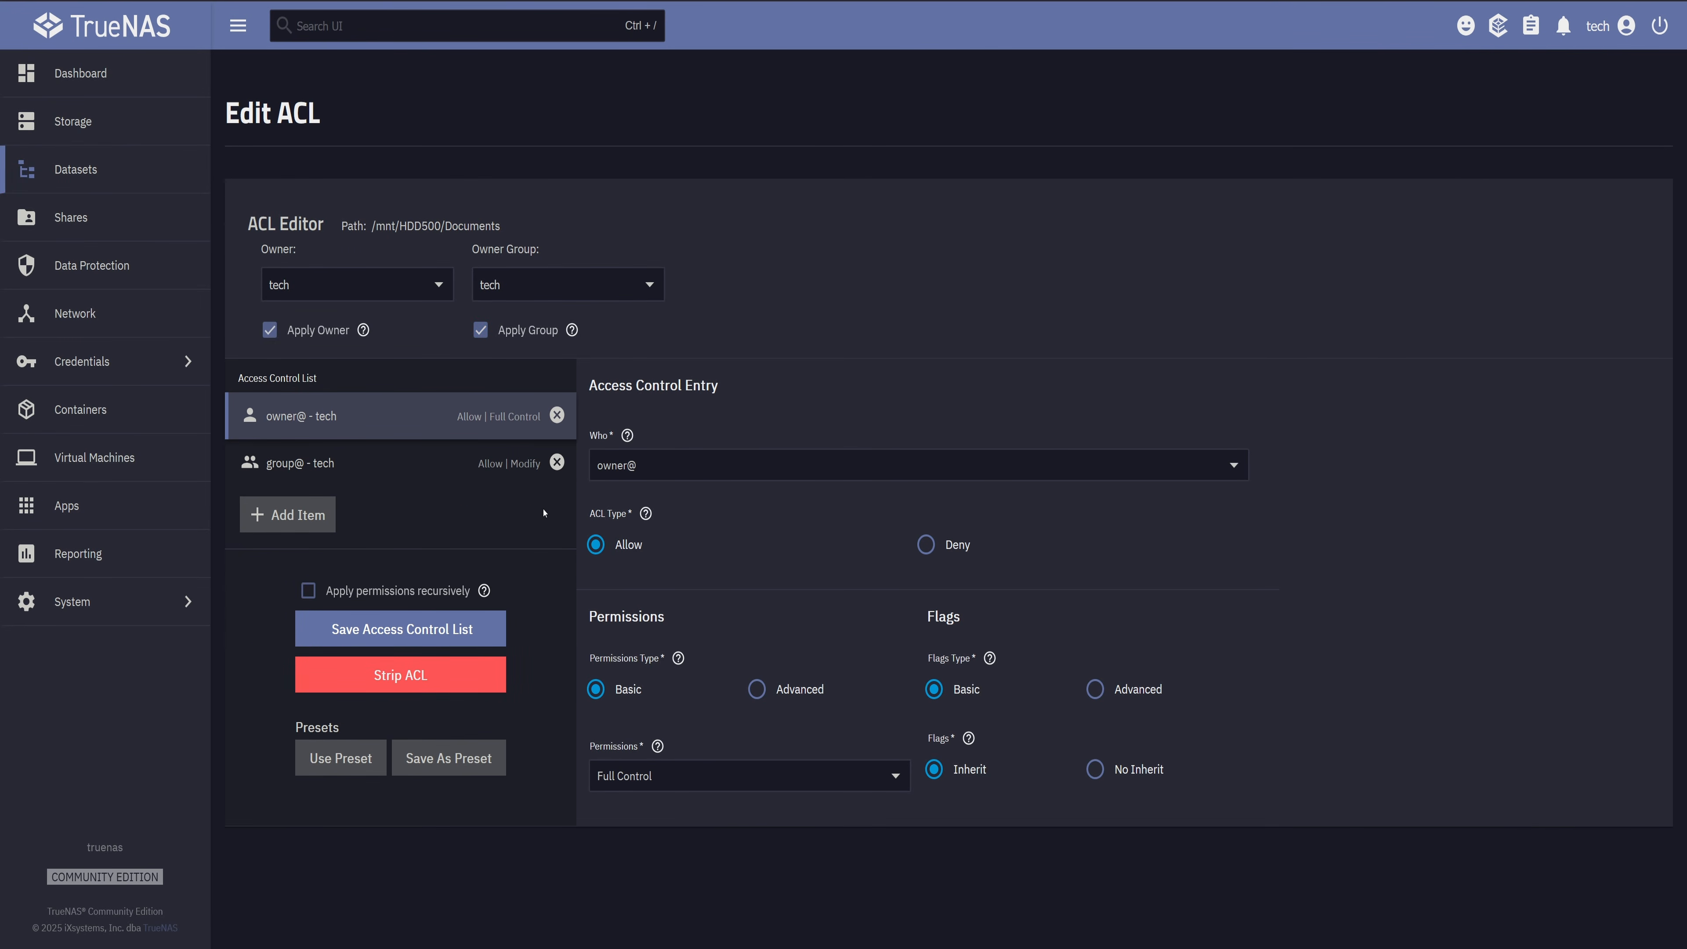
pyautogui.click(416, 470)
pyautogui.click(831, 777)
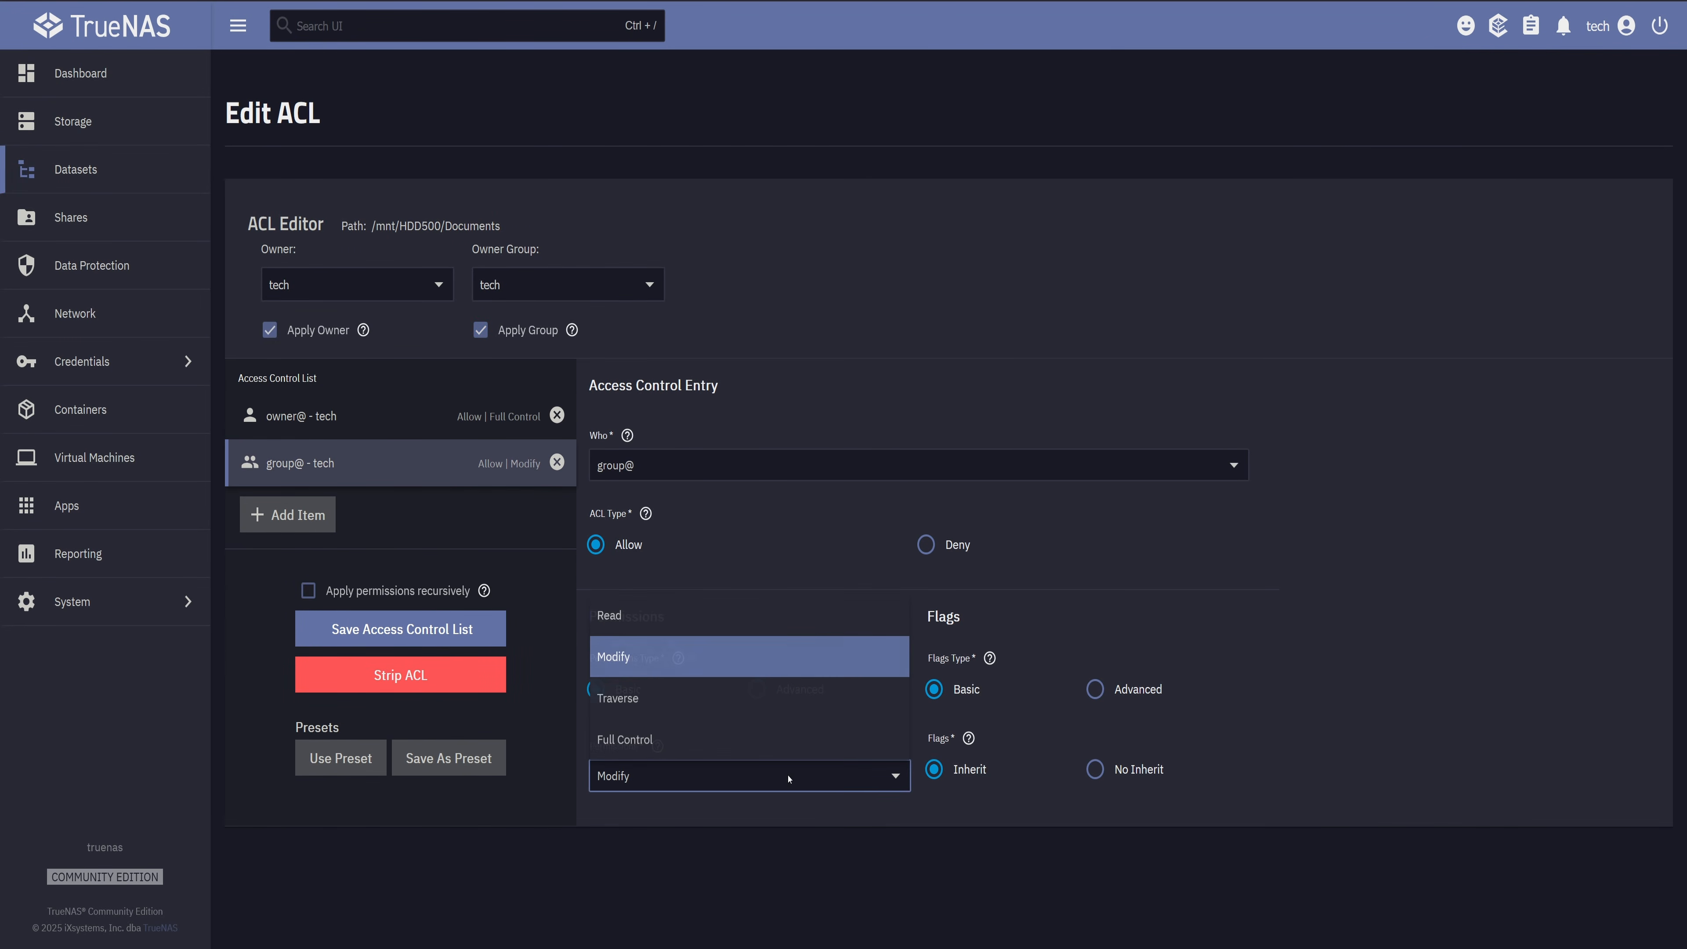
pyautogui.click(622, 741)
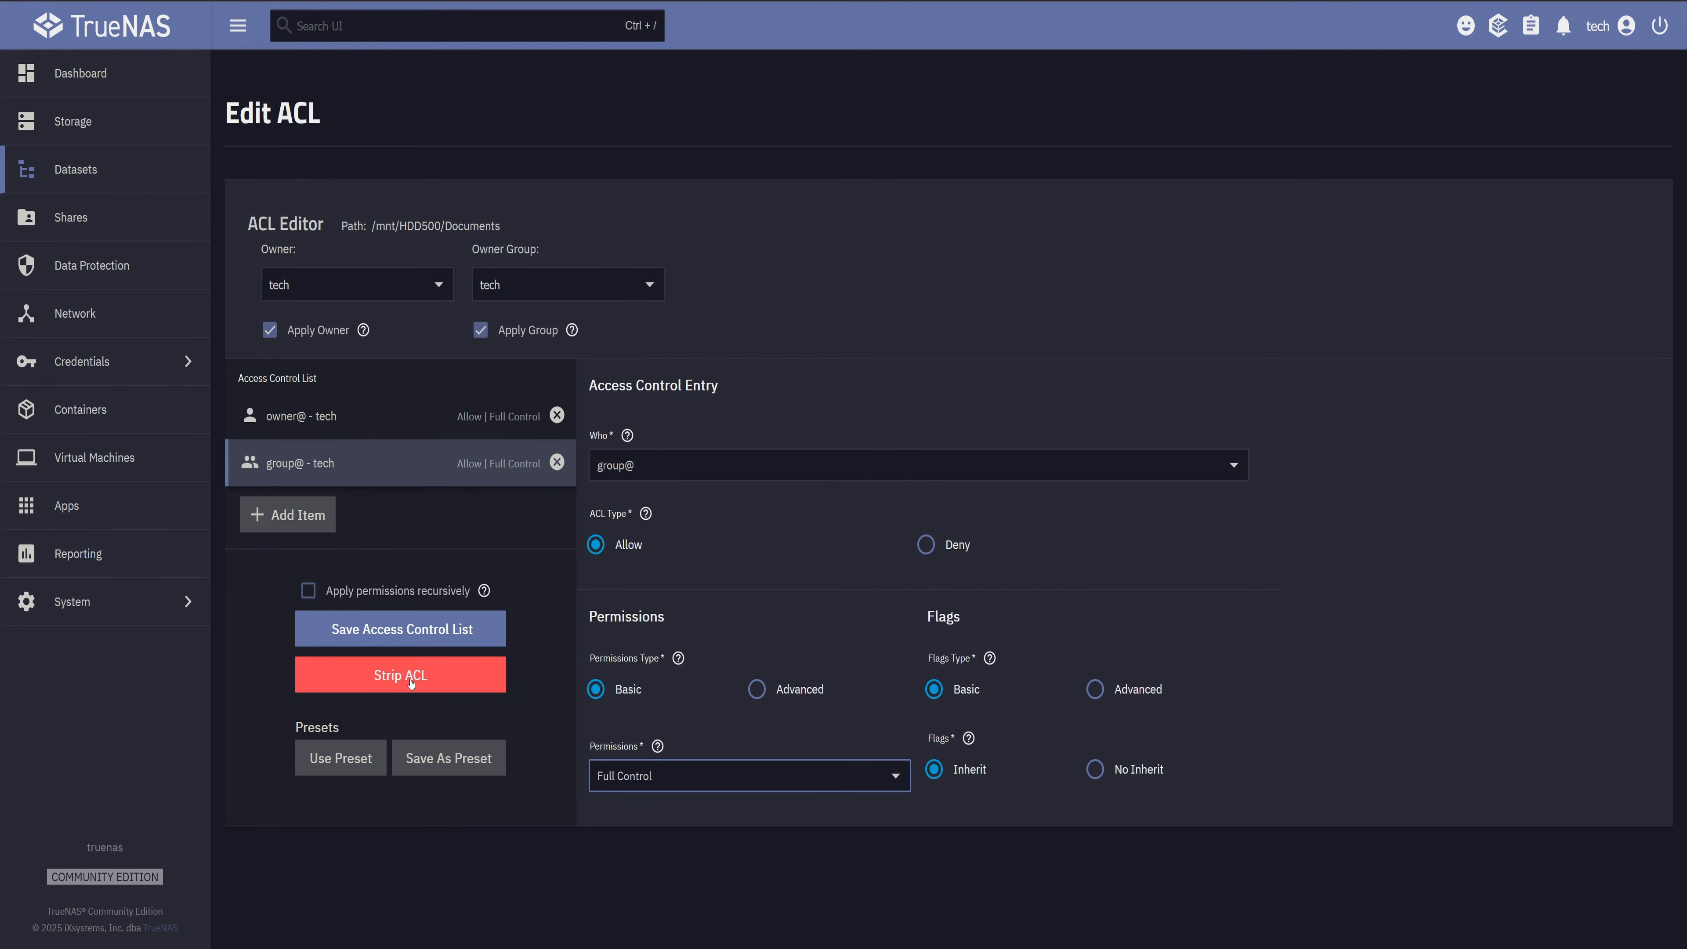
pyautogui.click(357, 633)
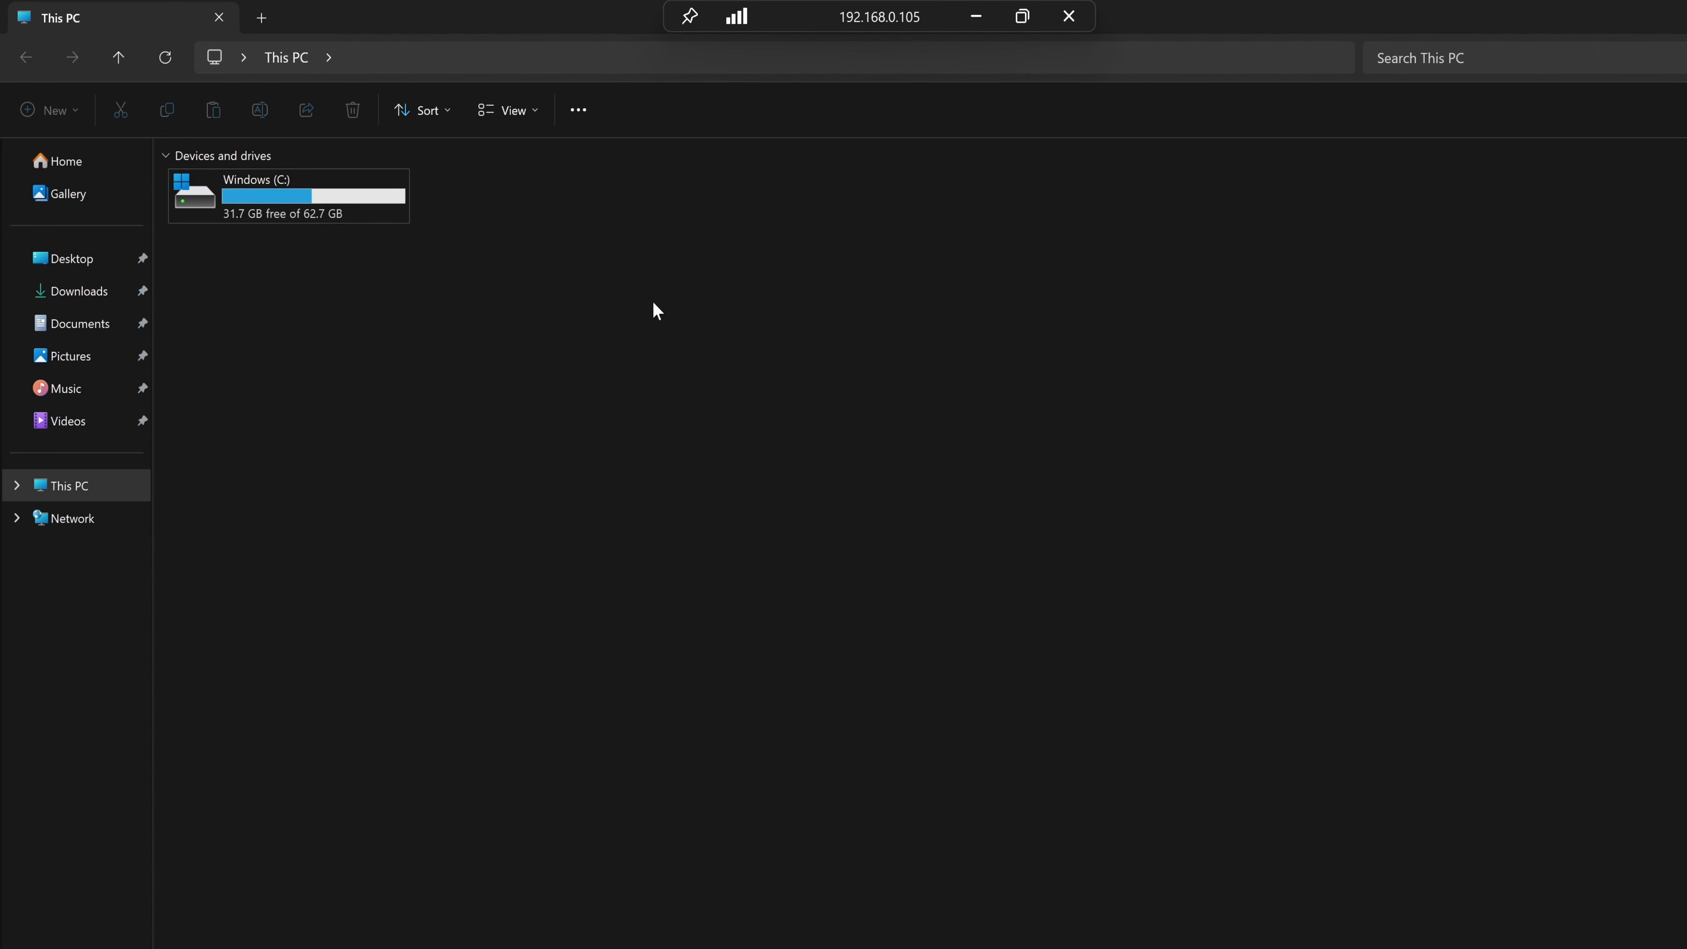
# In Windows File Explorer, map the share \\192.168.0.11\Documents as network drive Z: and finish the connection.
pyautogui.click(578, 110)
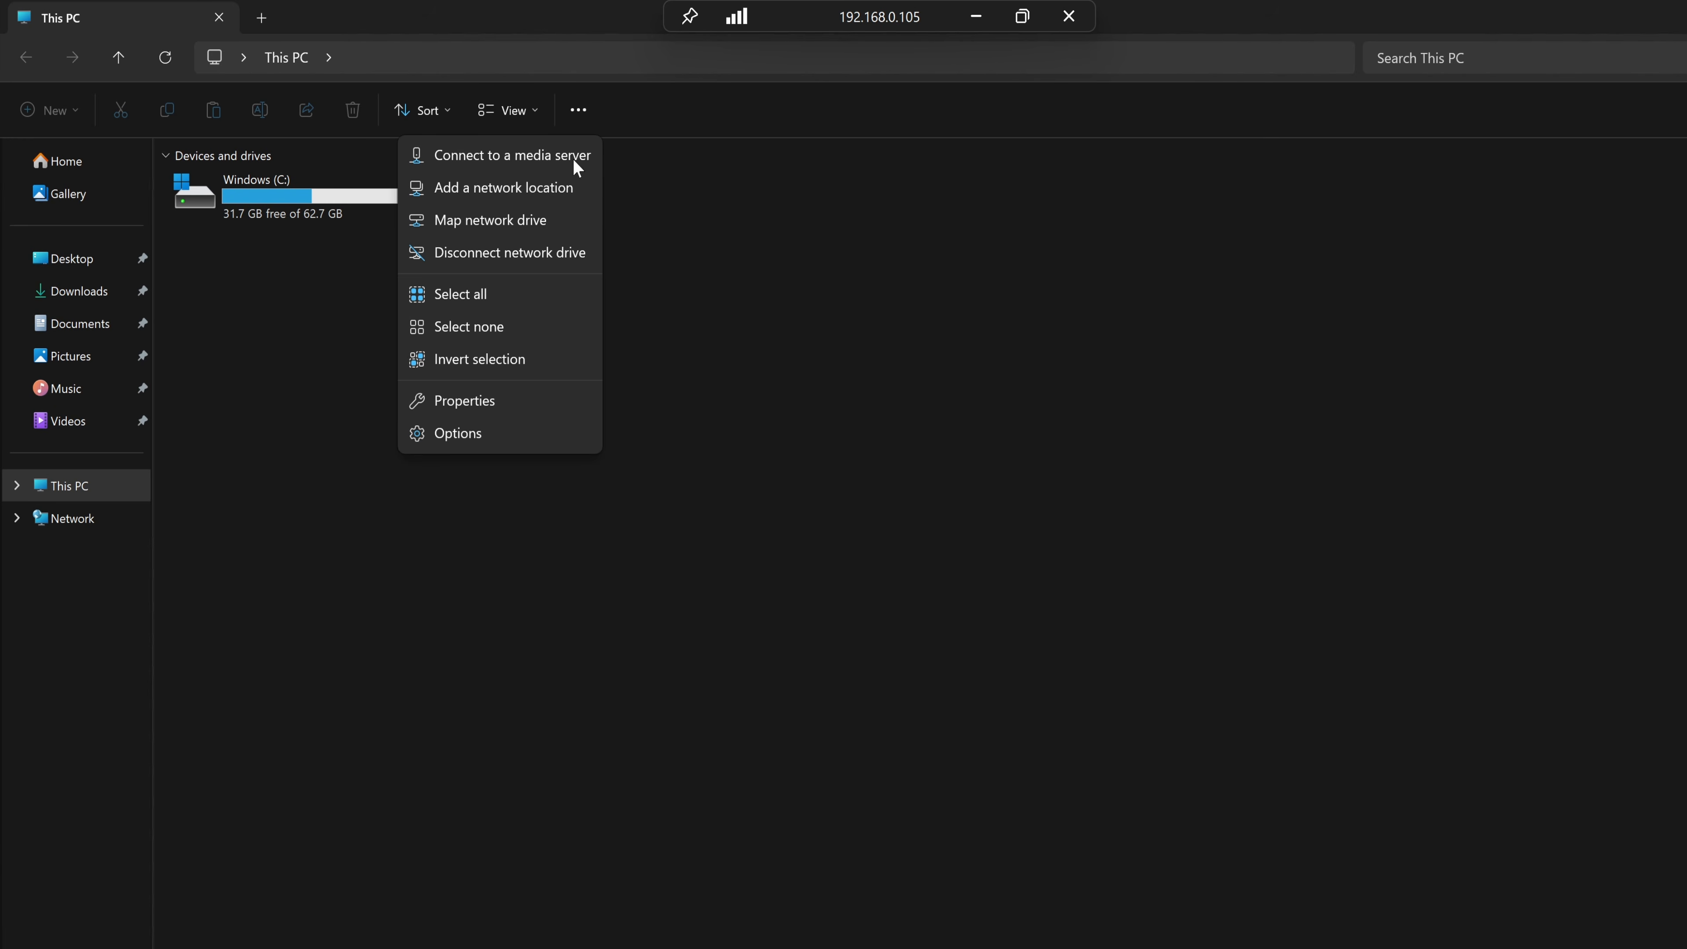
pyautogui.click(492, 226)
pyautogui.write('\\\\192.168.0.11\\')
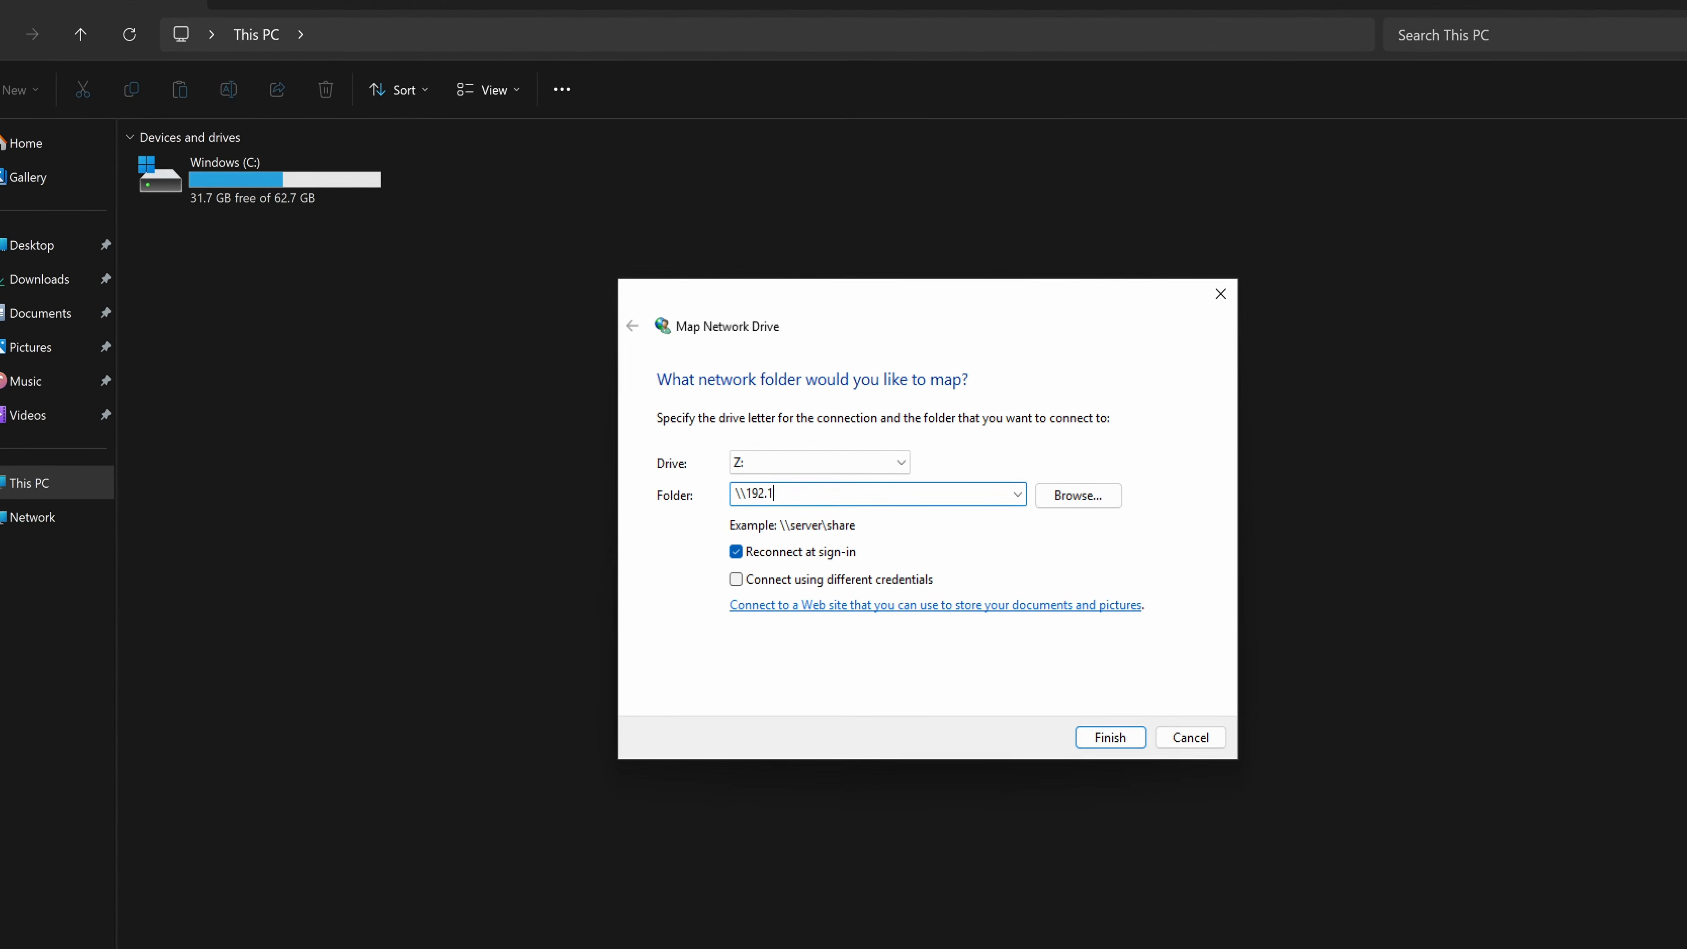
pyautogui.write('documents')
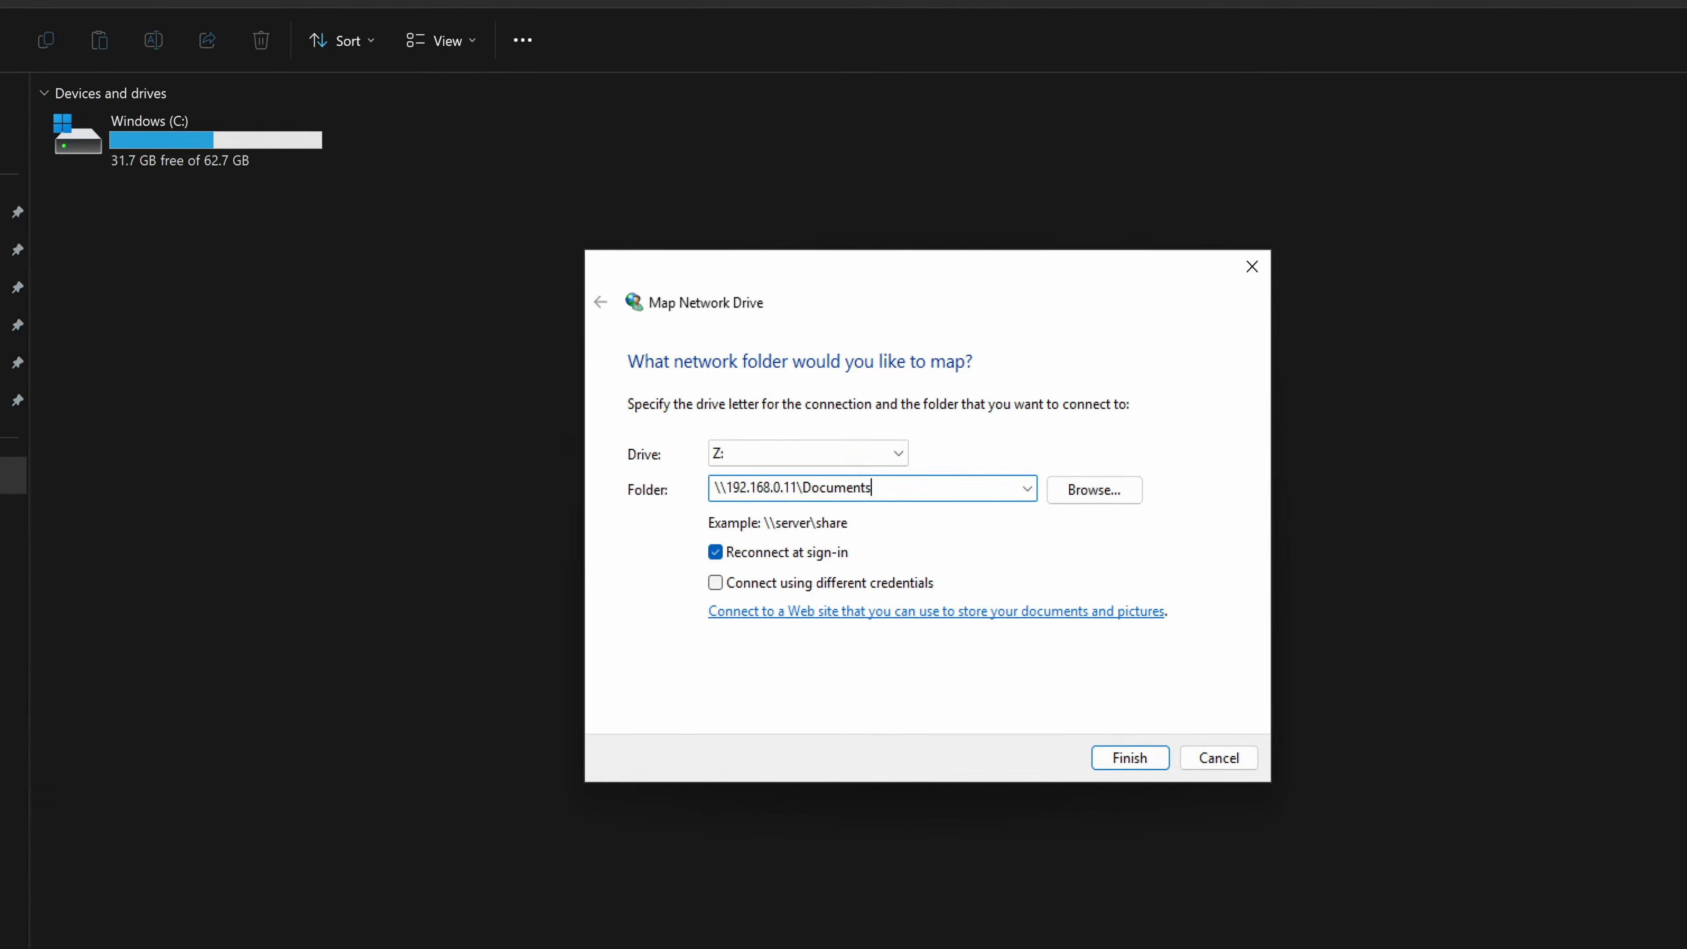
pyautogui.click(1120, 747)
pyautogui.doubleClick(1315, 192)
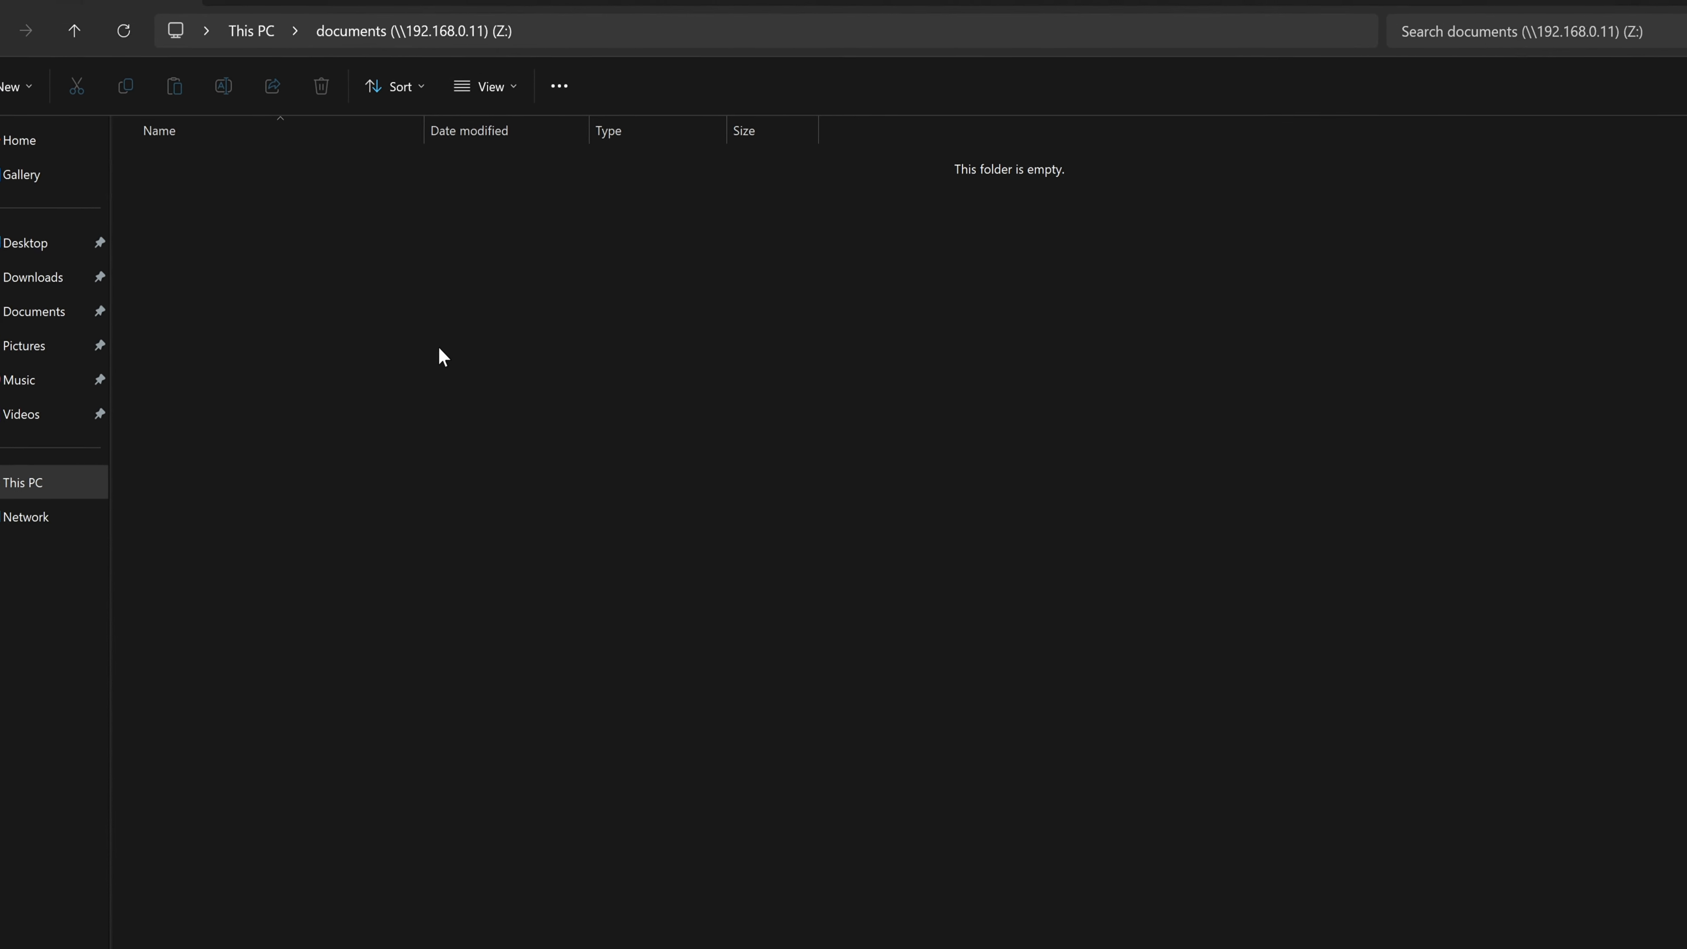
# Create a text document demo.txt on the Z: drive containing "This is the original version." and save it on closing.
pyautogui.rightClick(463, 359)
pyautogui.moveTo(565, 494)
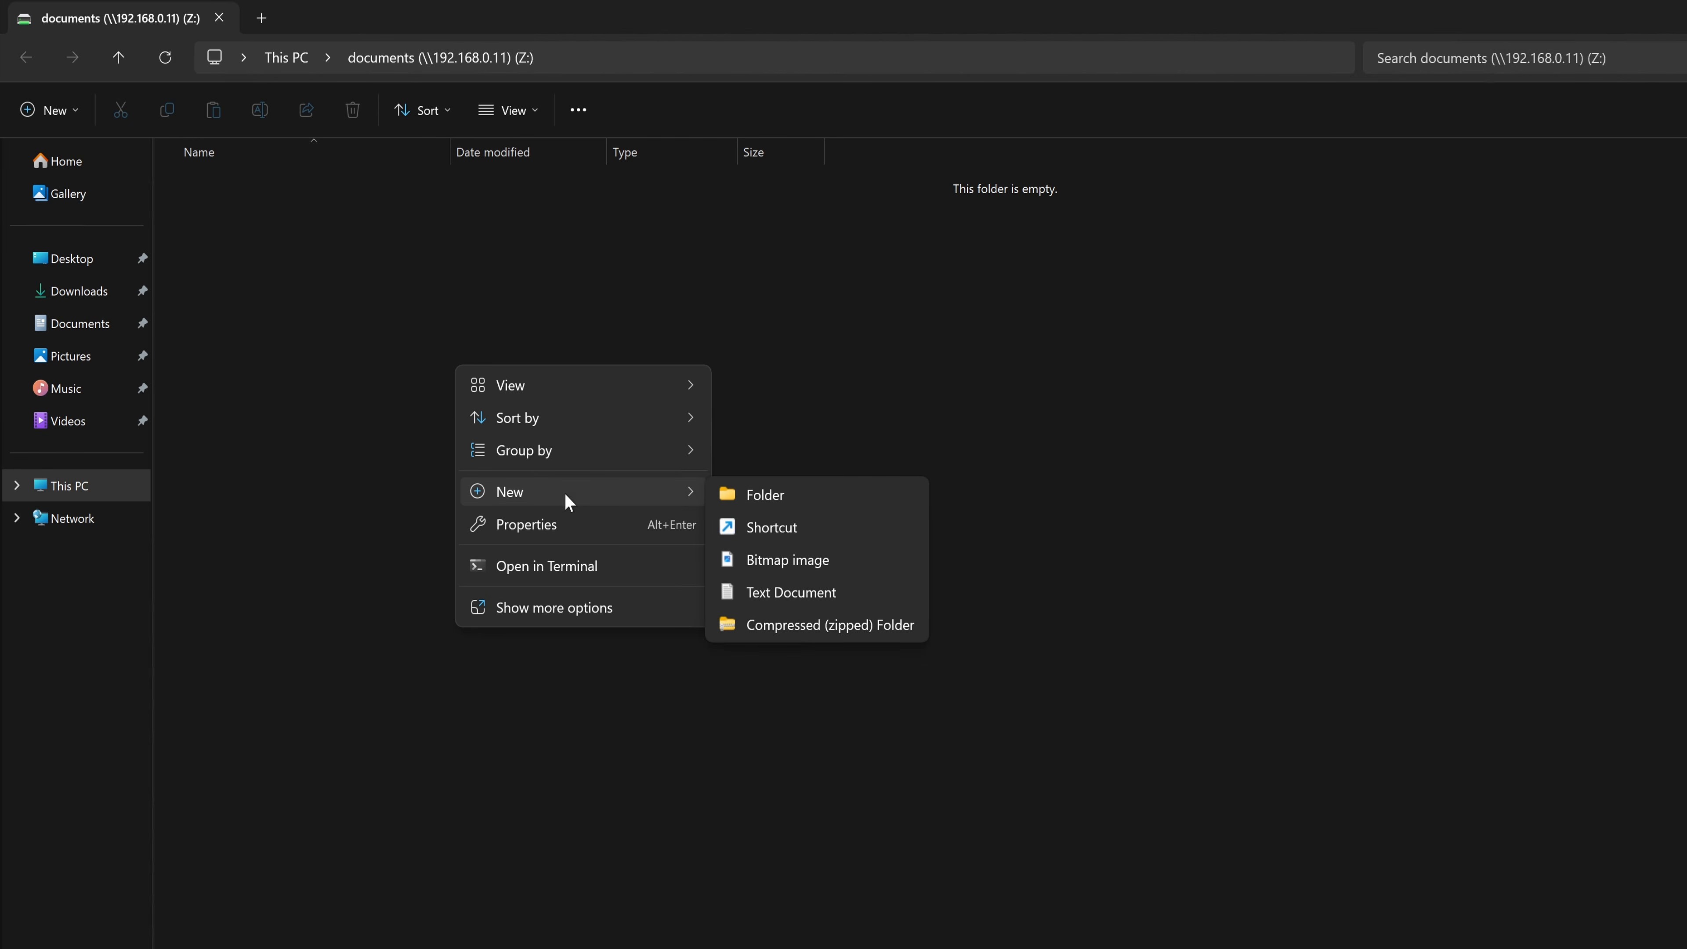
pyautogui.click(780, 592)
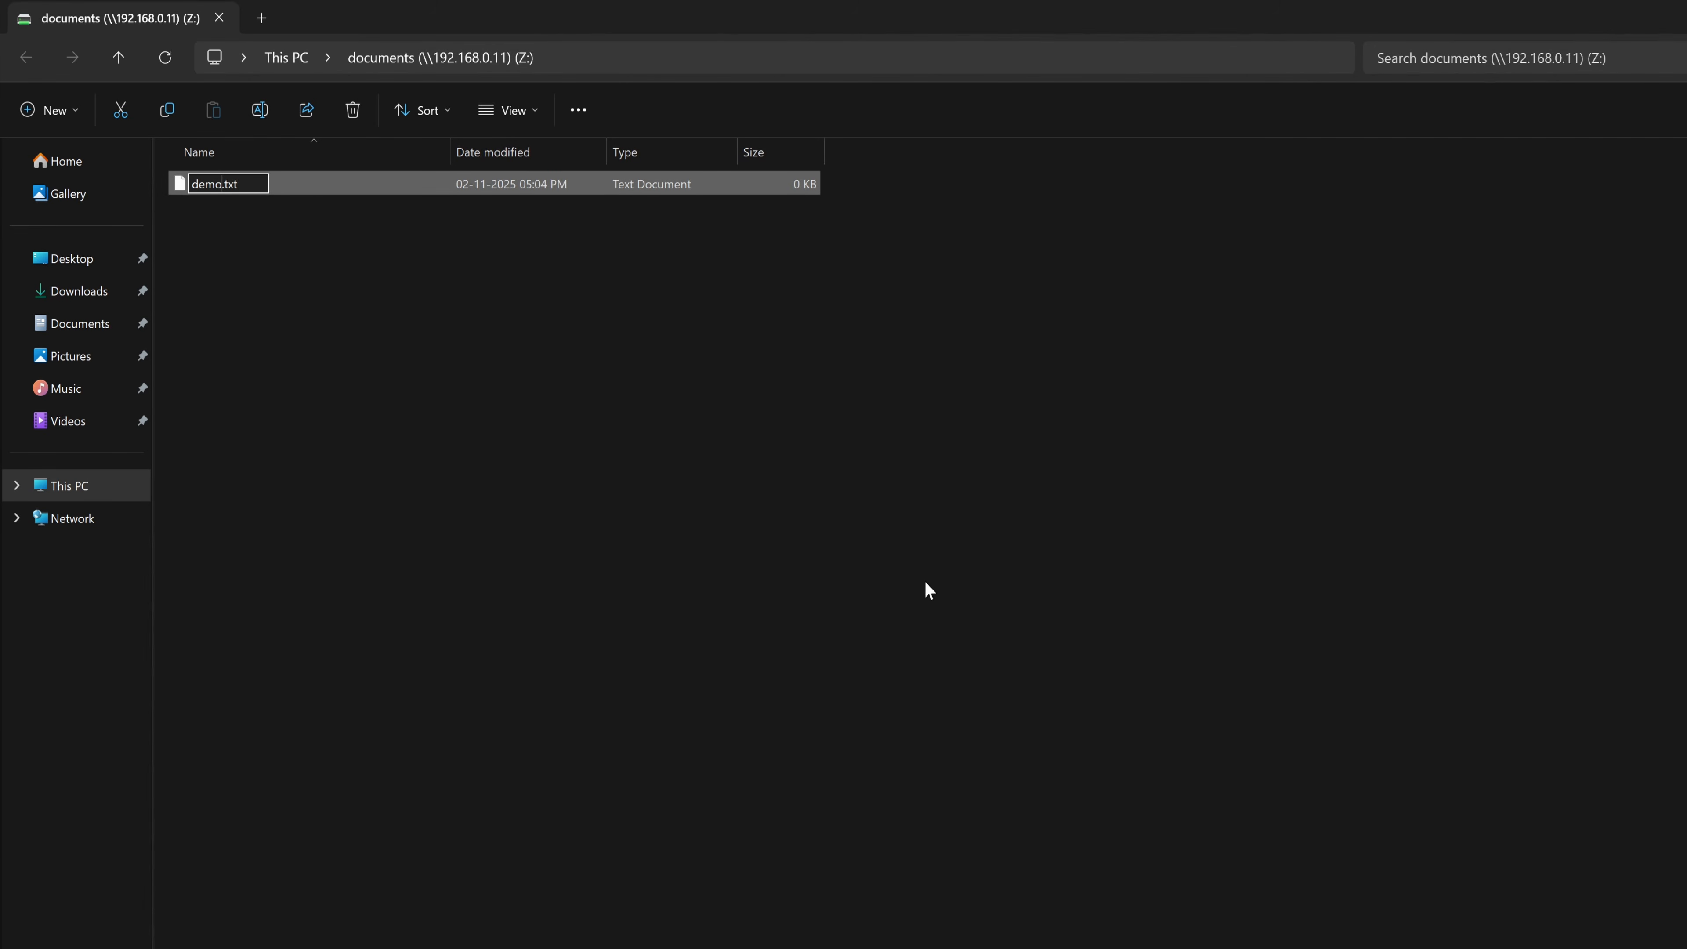
pyautogui.press('Return')
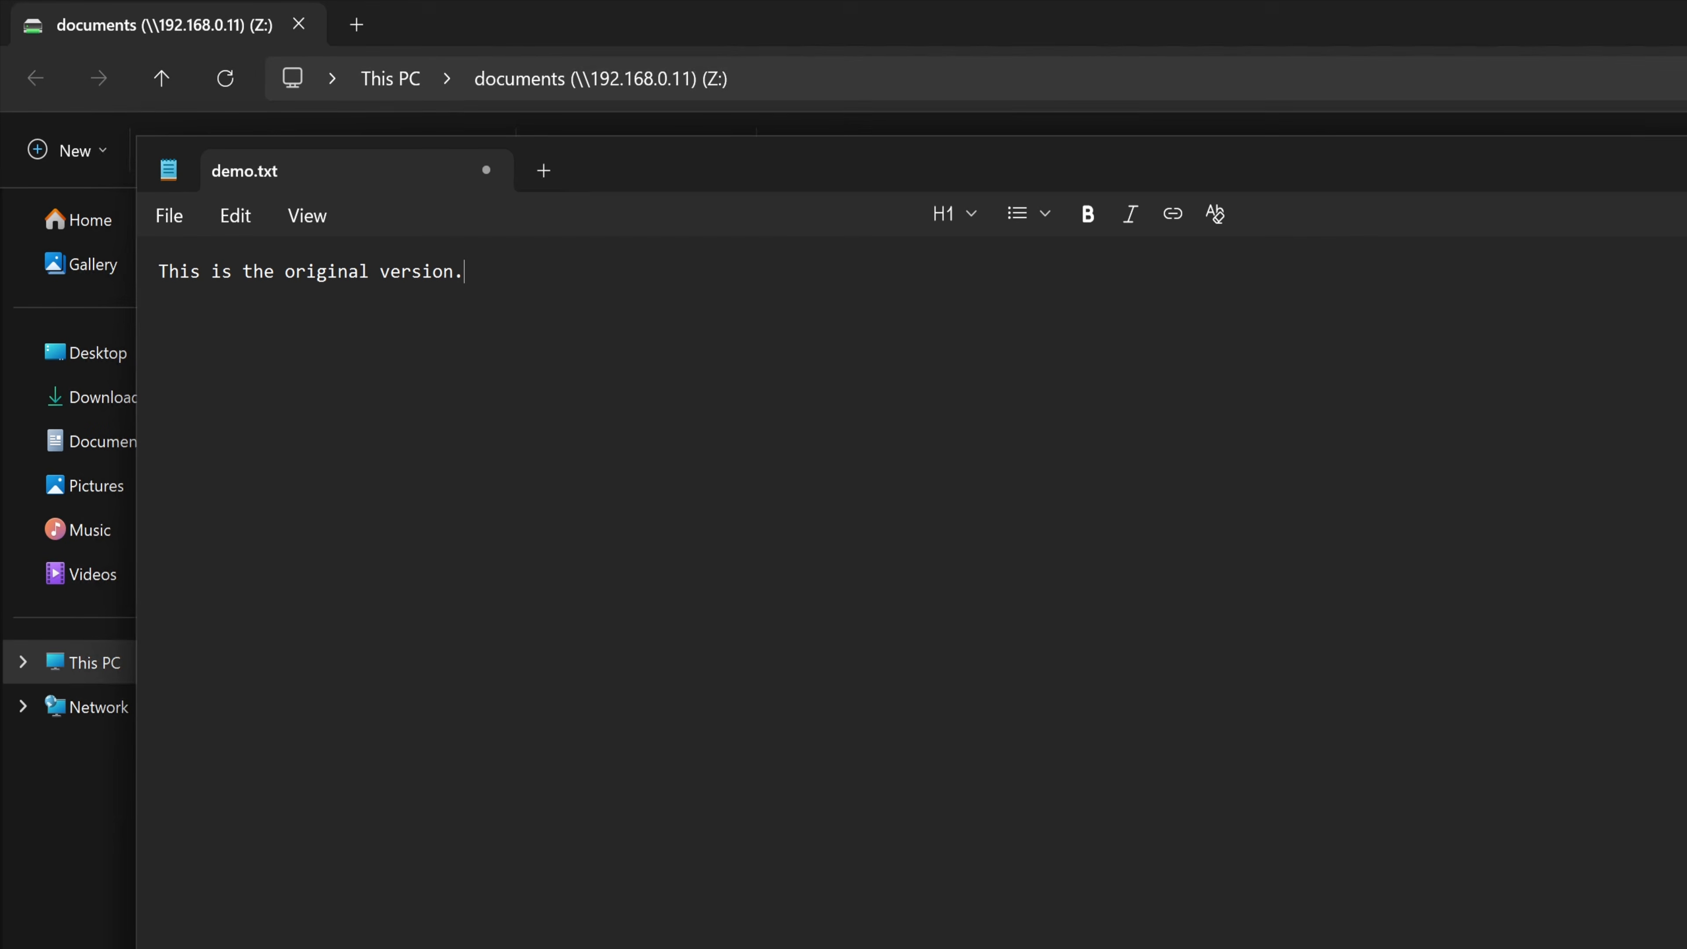
pyautogui.click(486, 171)
pyautogui.click(718, 602)
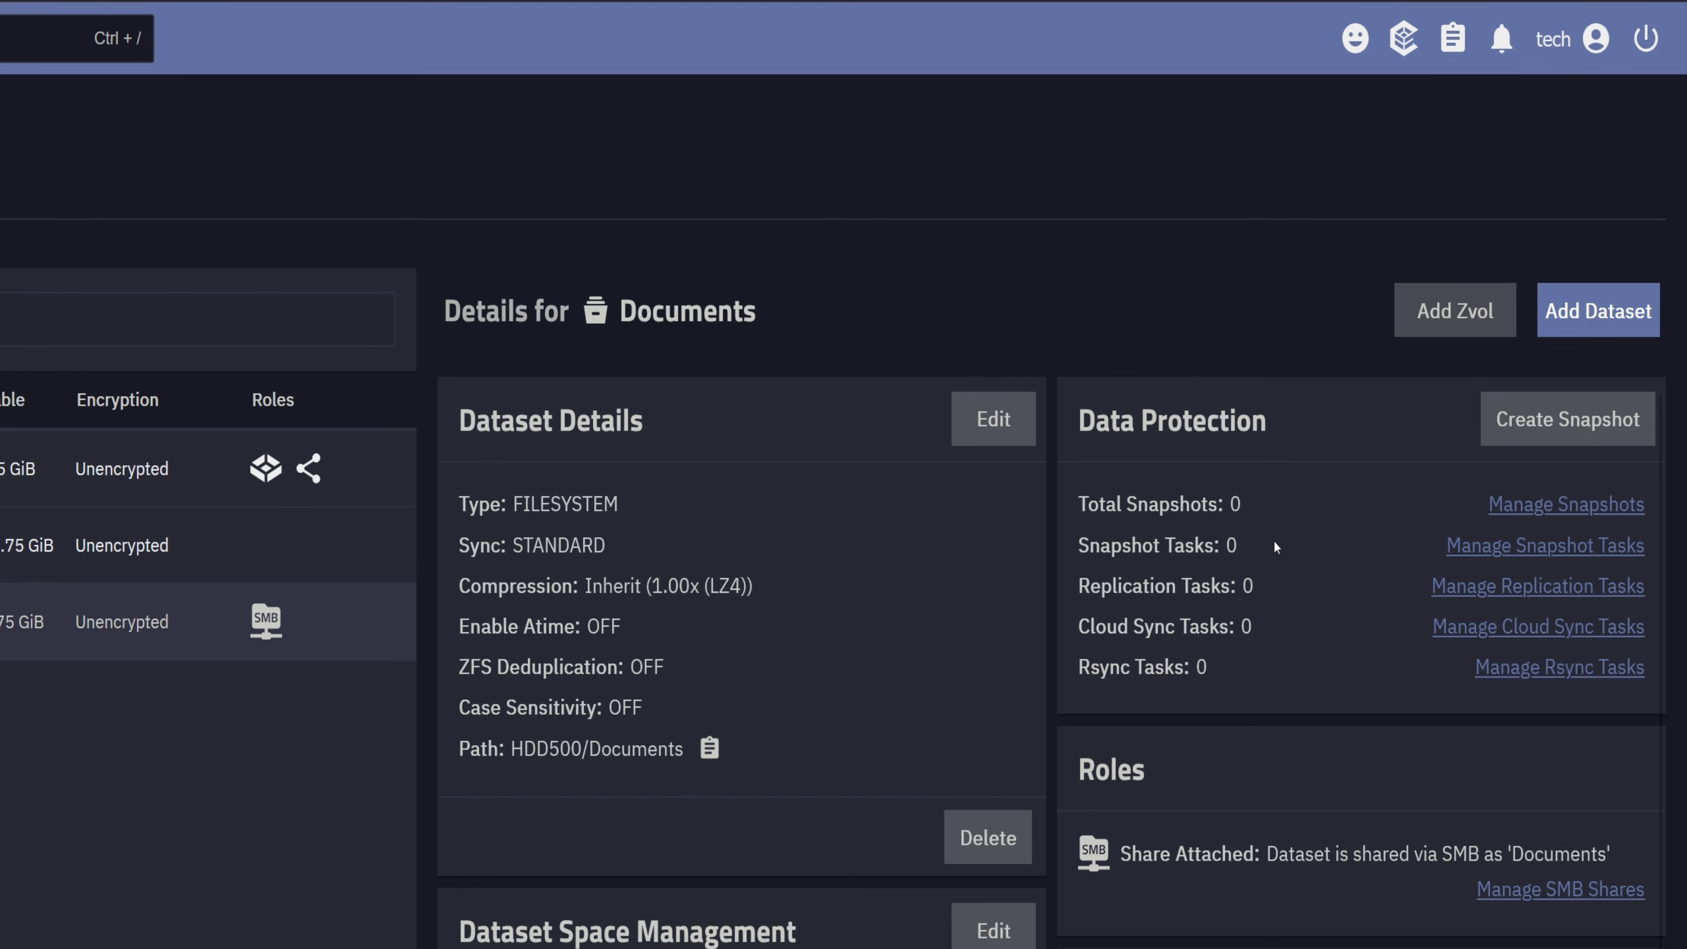
# Create a snapshot of HDD500/Documents named 1_snapshot, and open its details in the dataset's snapshot list.
pyautogui.click(1521, 412)
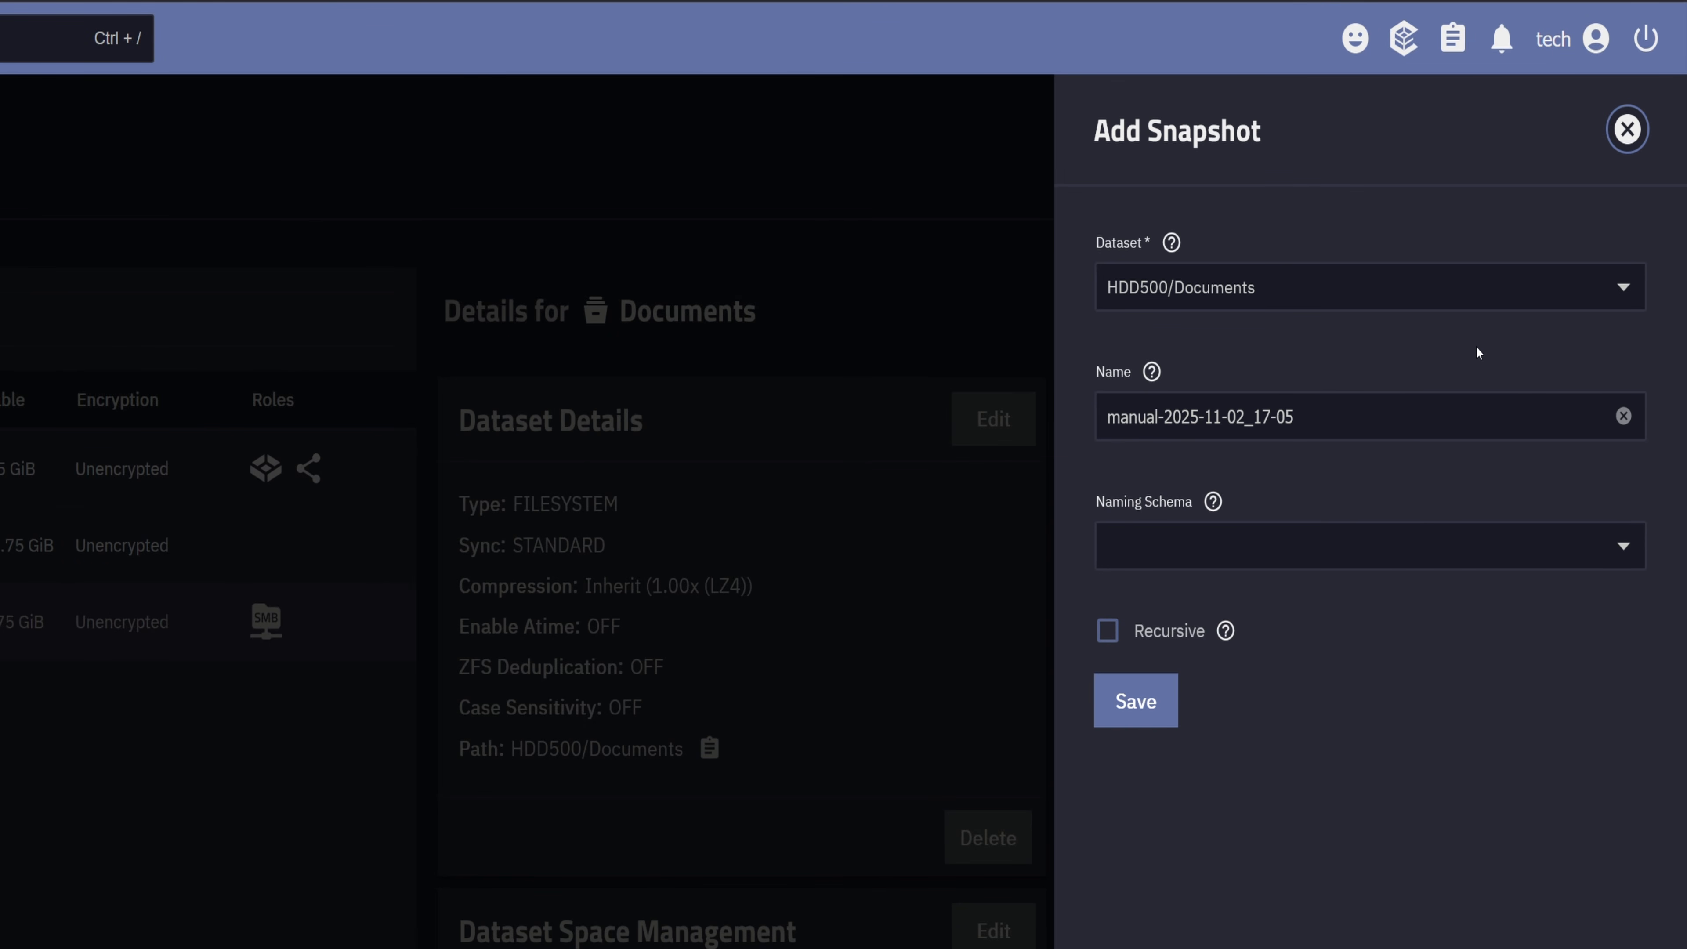
pyautogui.click(1622, 416)
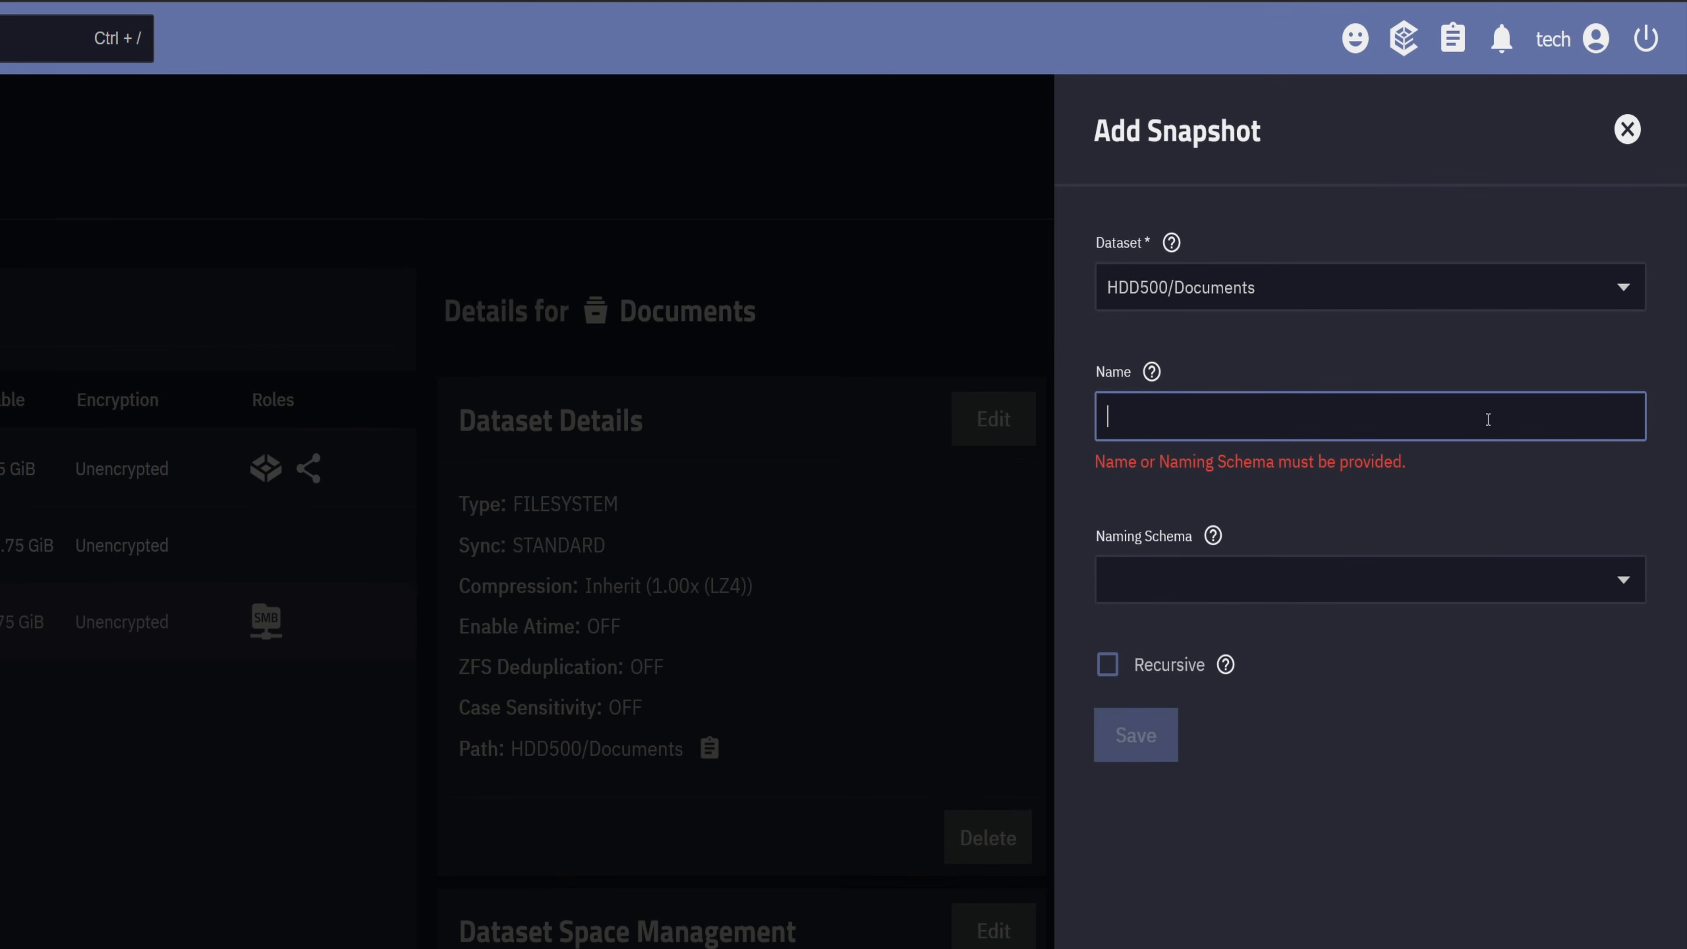
pyautogui.write('1_snapshot')
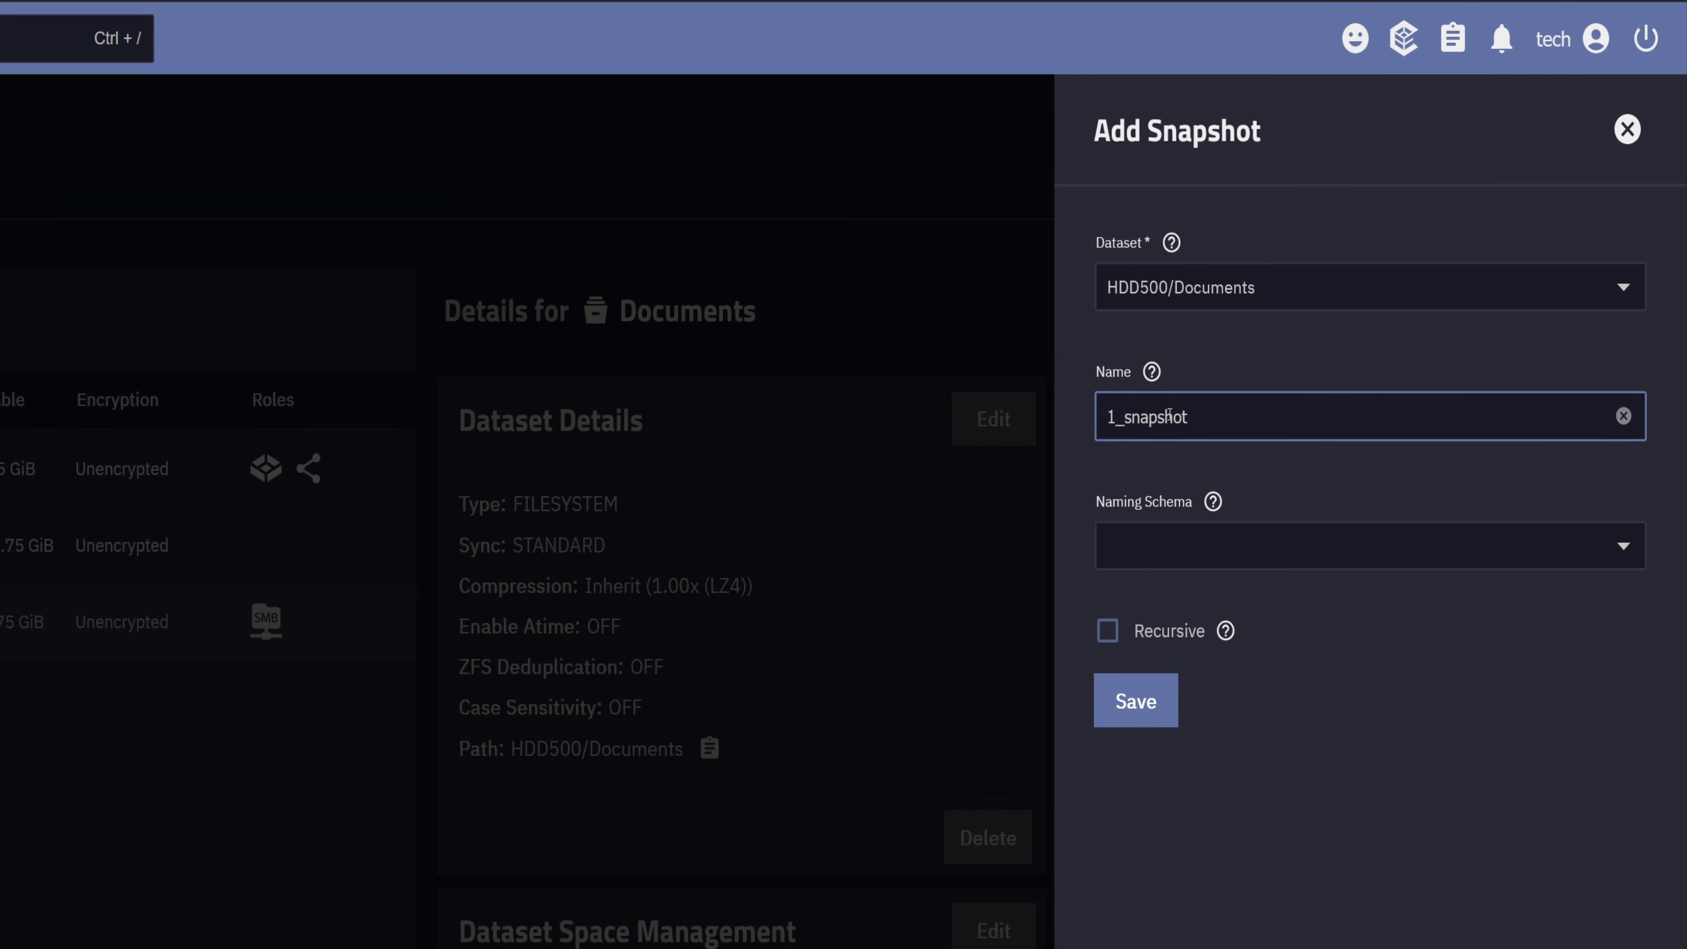
pyautogui.click(1157, 555)
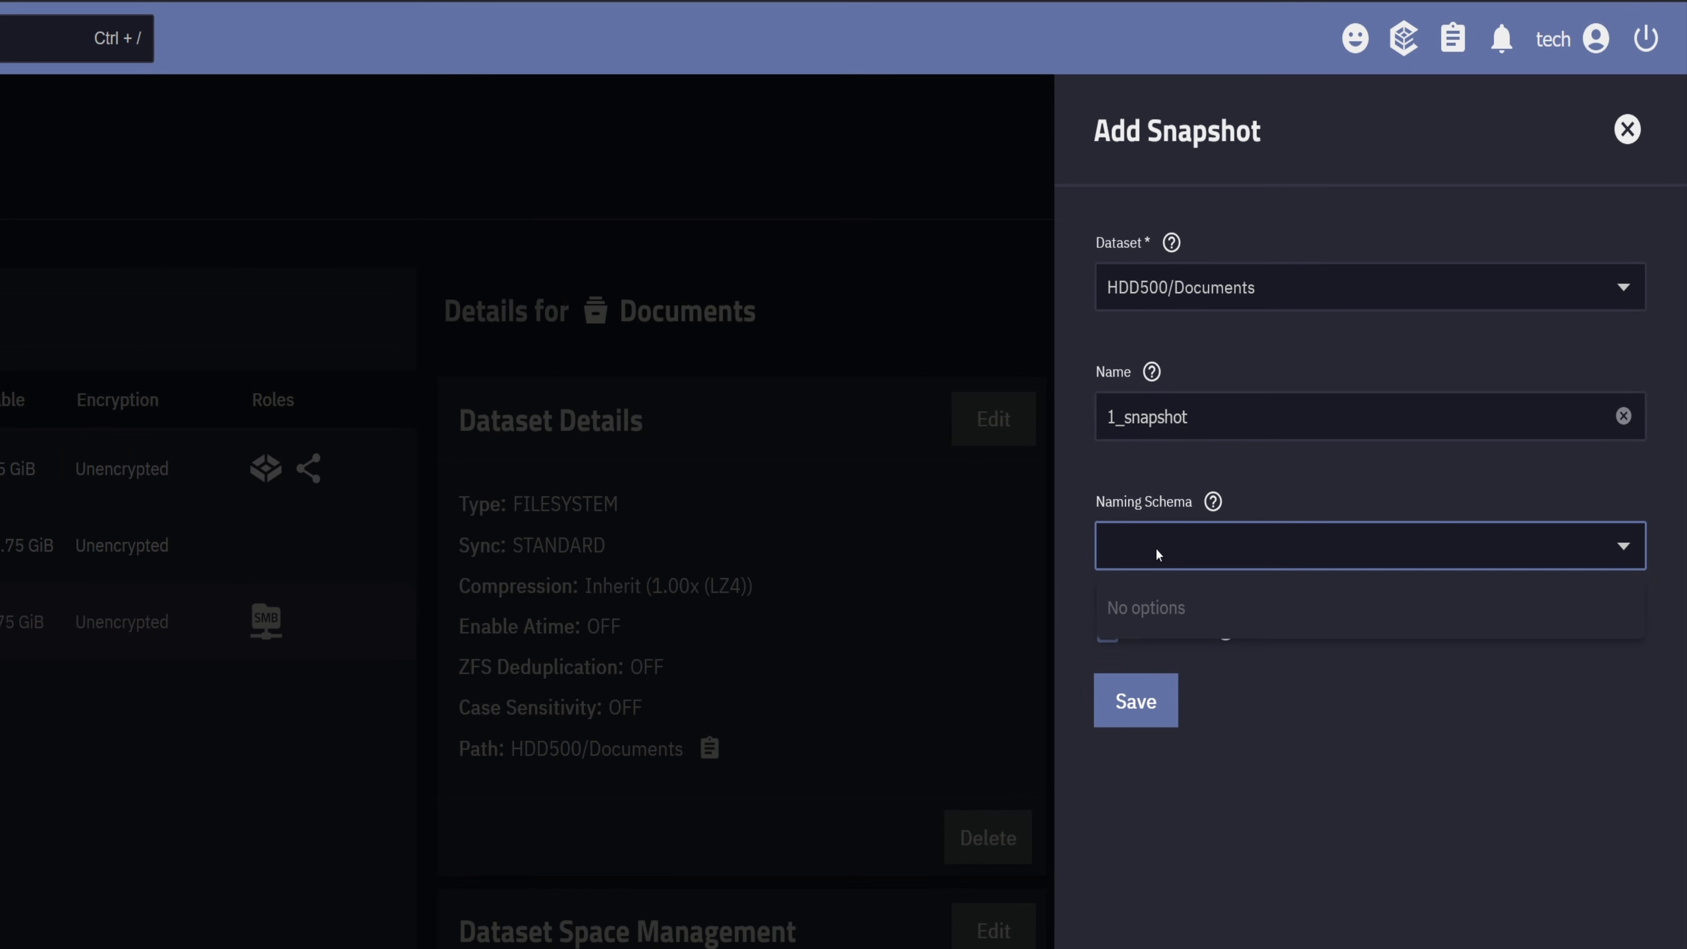
pyautogui.click(1158, 551)
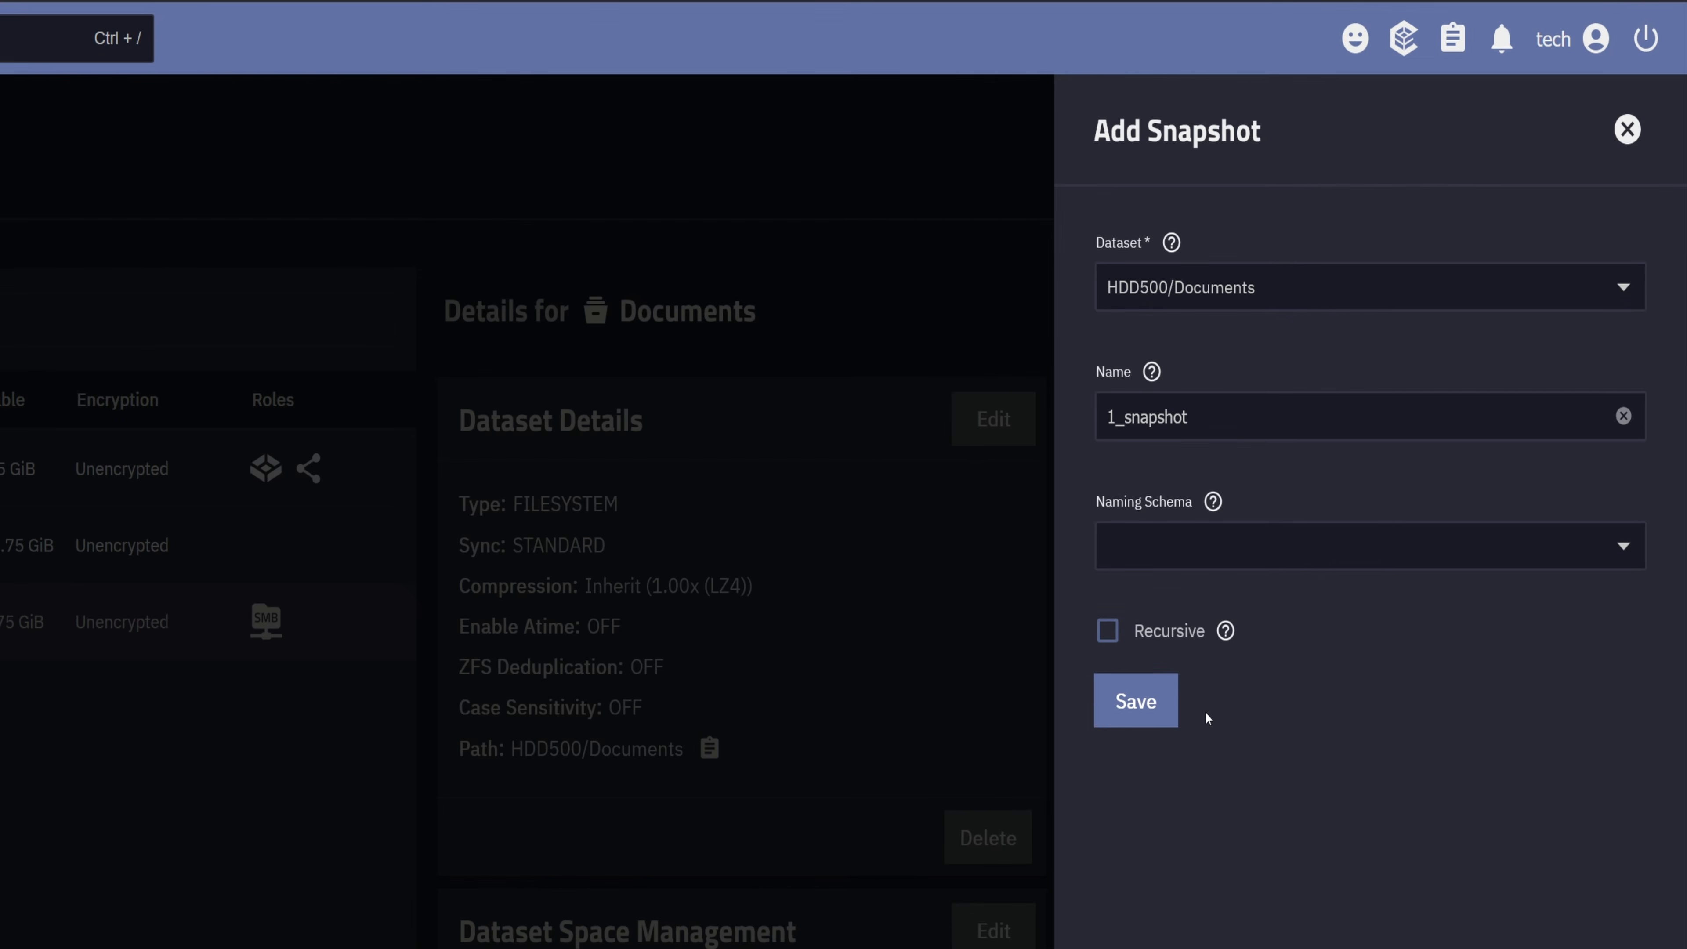
pyautogui.click(1135, 701)
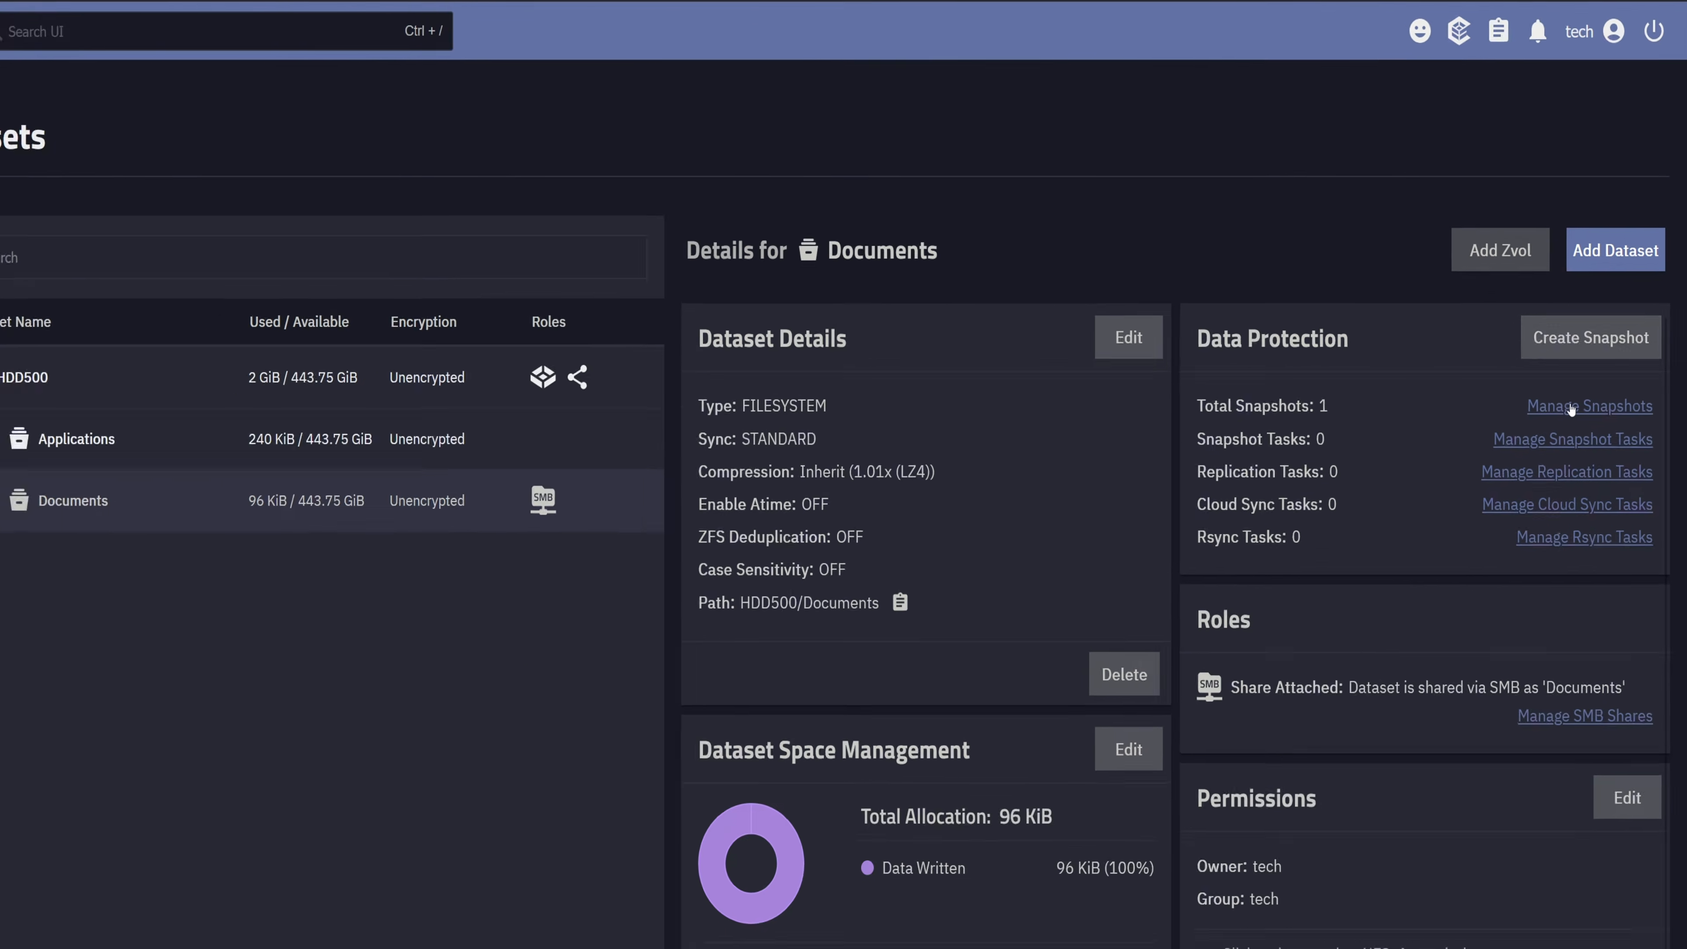
pyautogui.click(1542, 507)
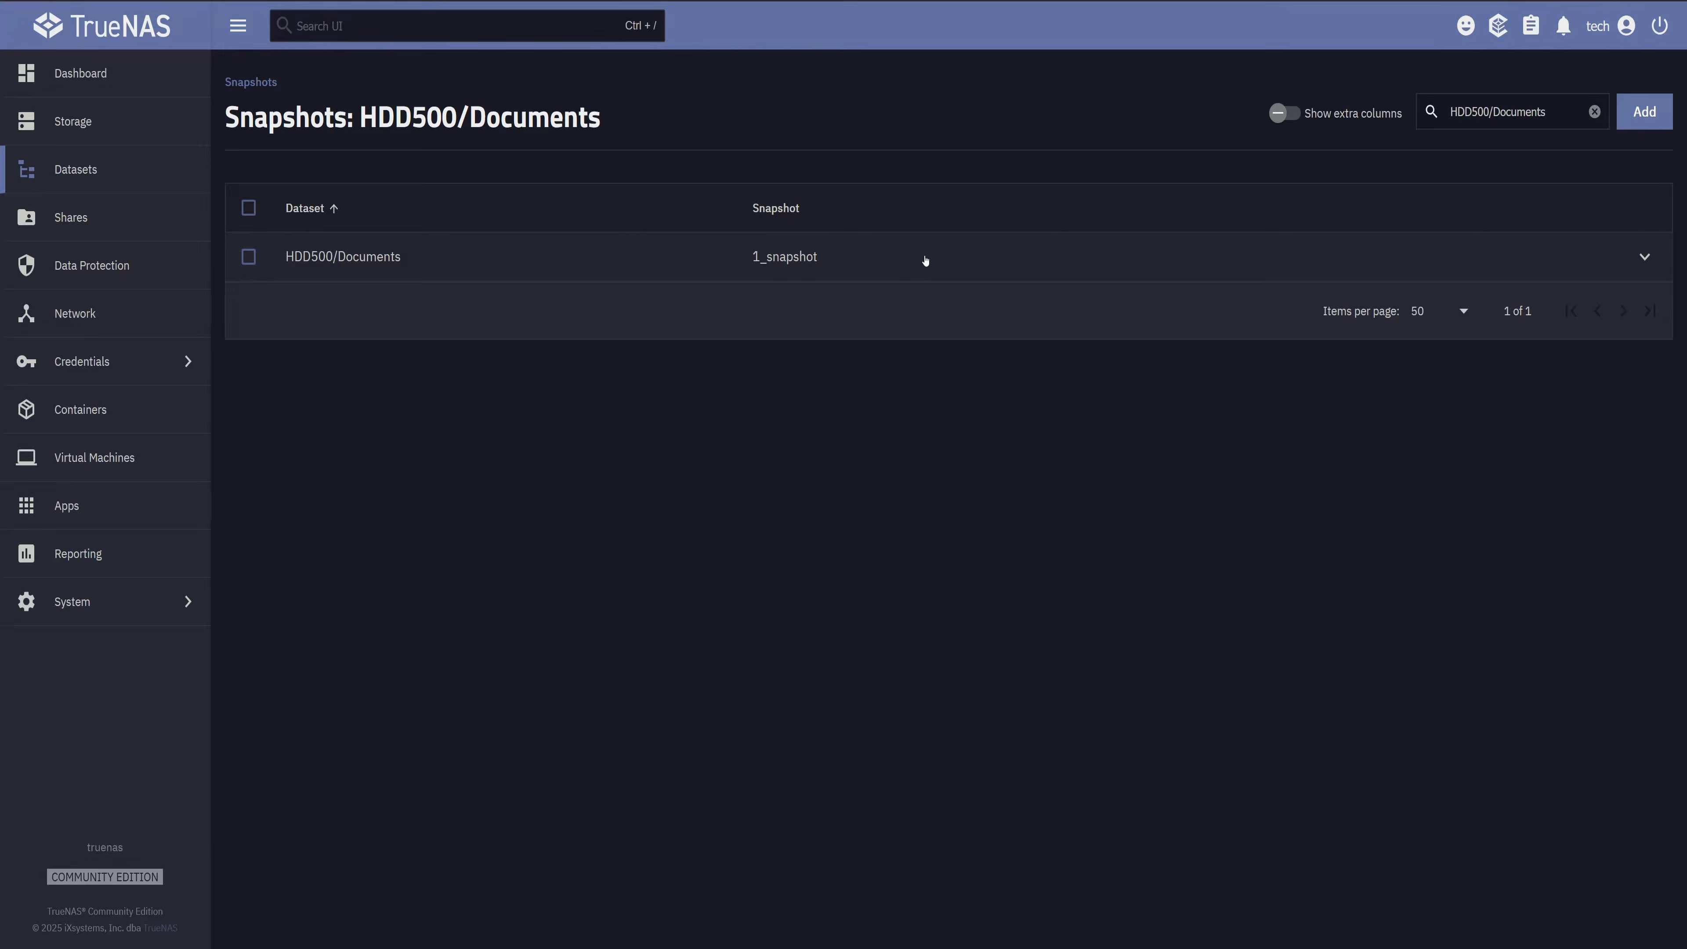
pyautogui.click(926, 260)
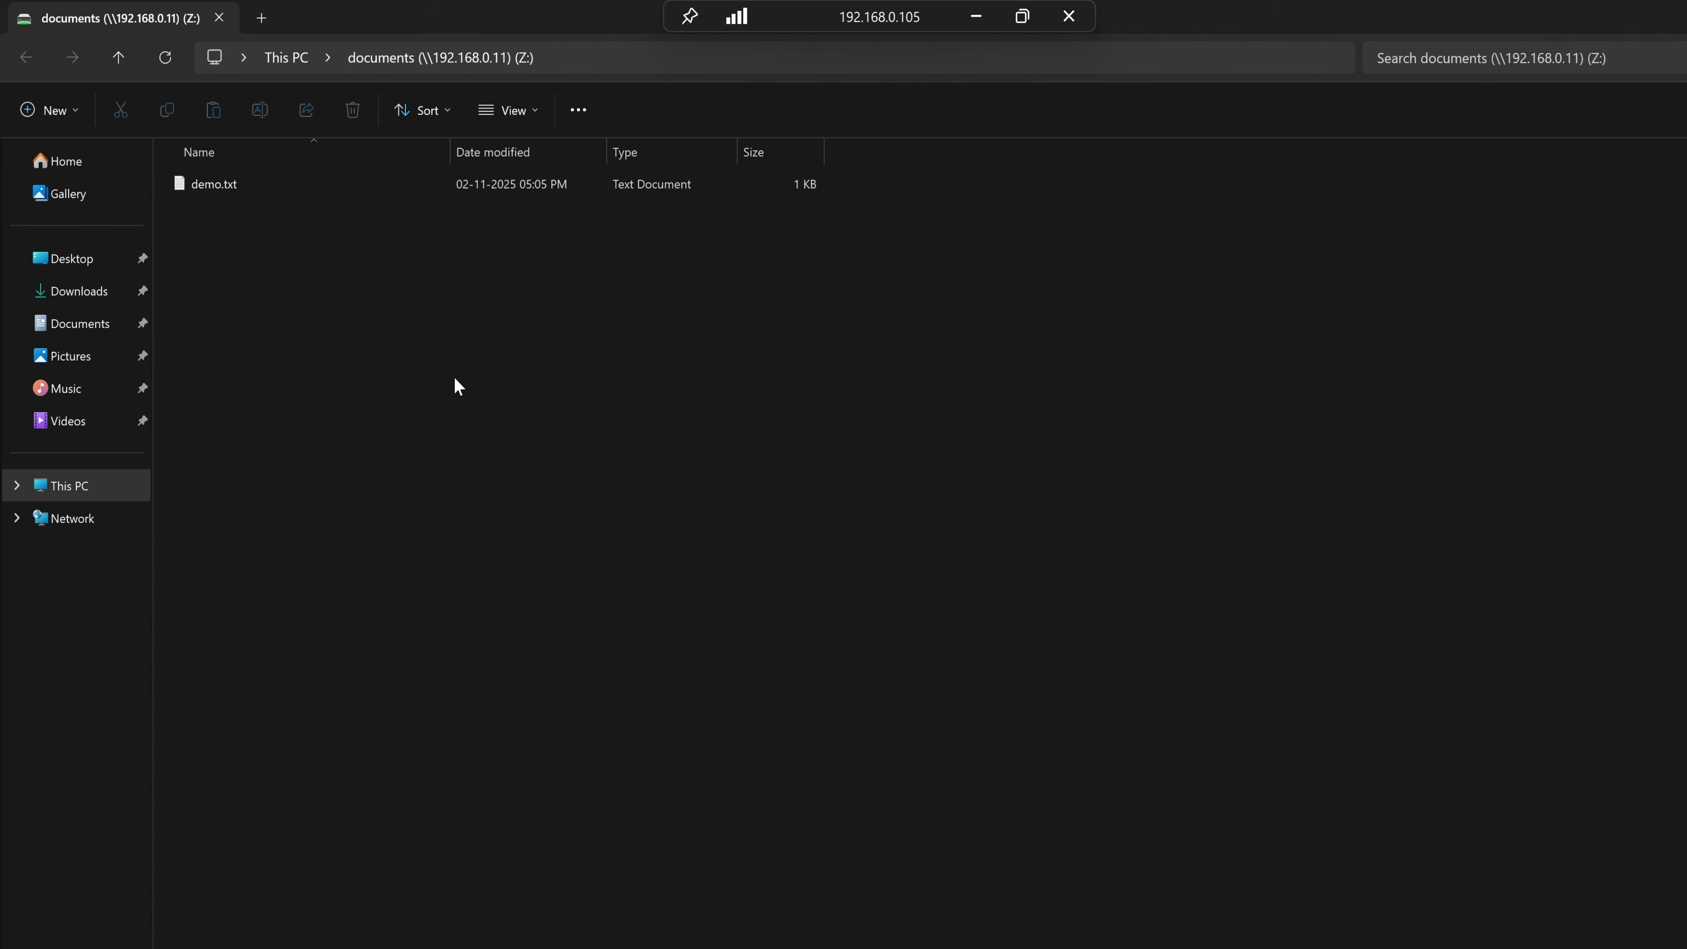
# In demo.txt on the Windows Z: drive, add a second line "added new line after the first snapshot.", save and close it.
pyautogui.doubleClick(227, 182)
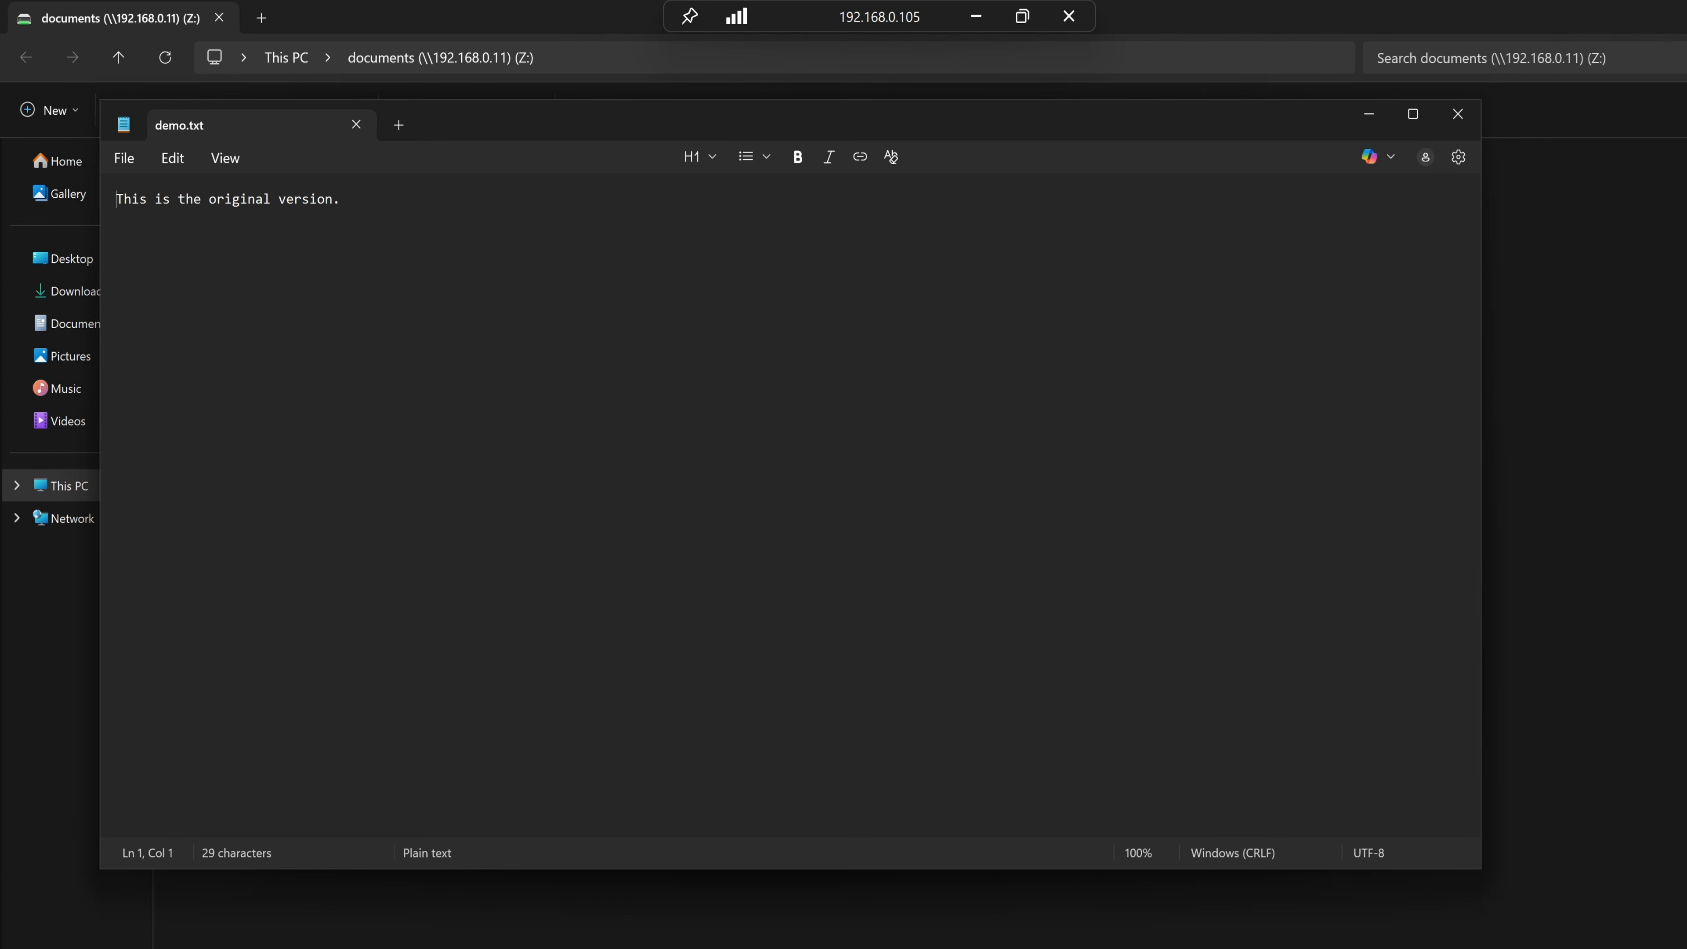
pyautogui.press('End')
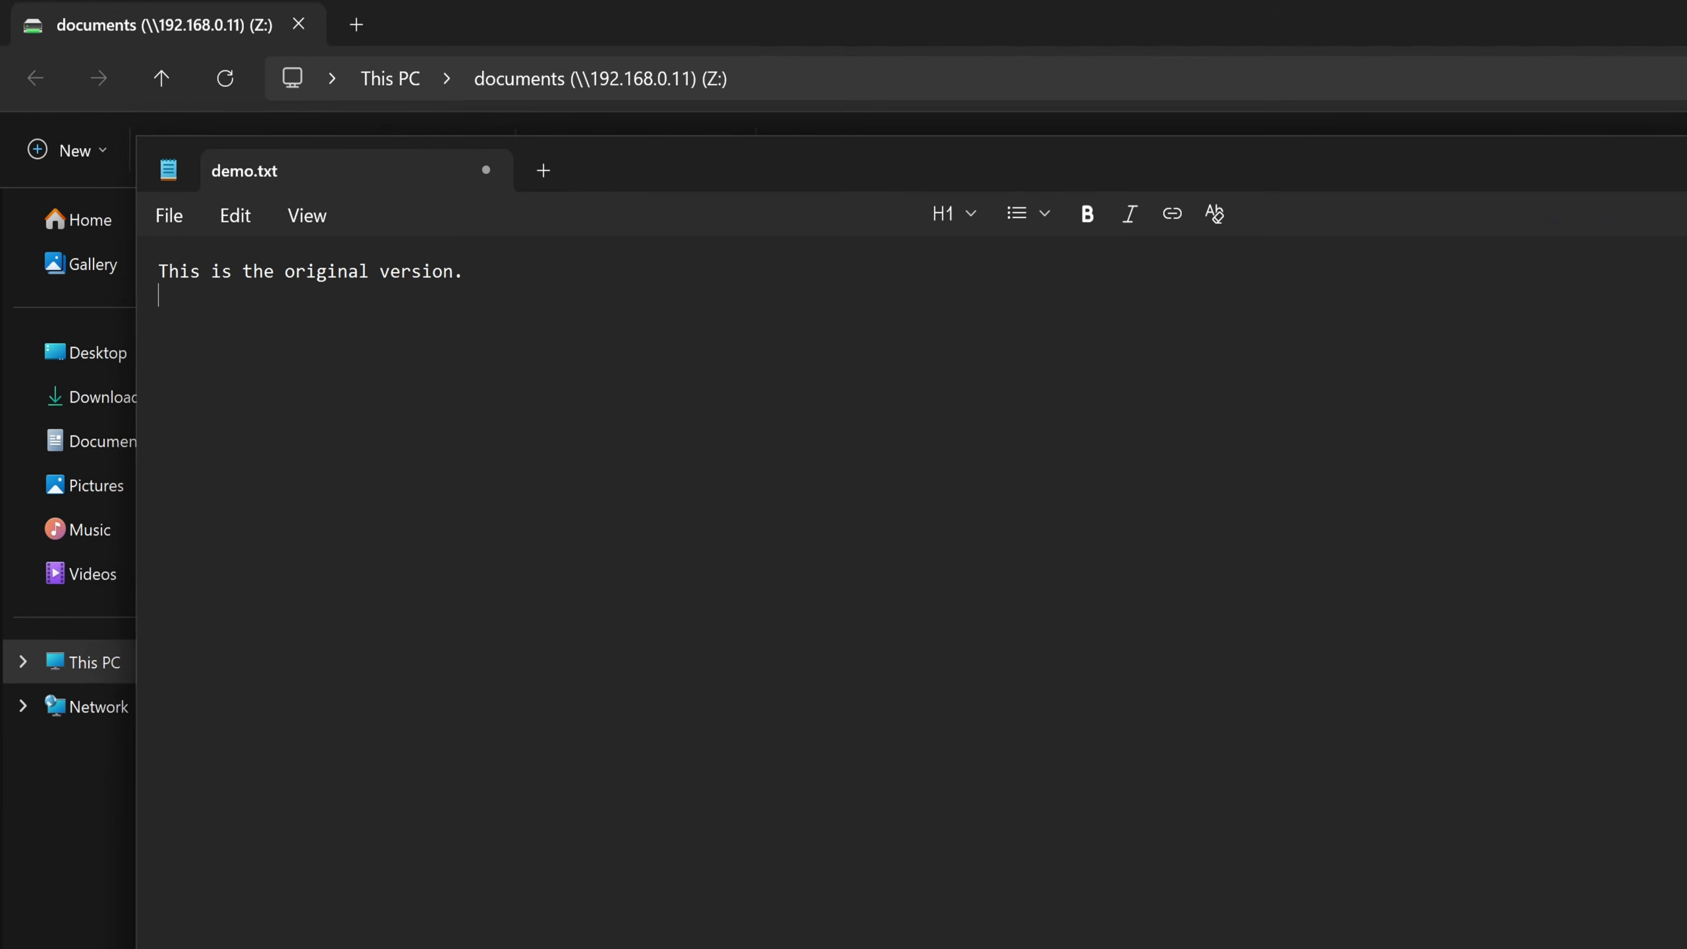
pyautogui.press('Return')
pyautogui.write('added new line after the first snapshot')
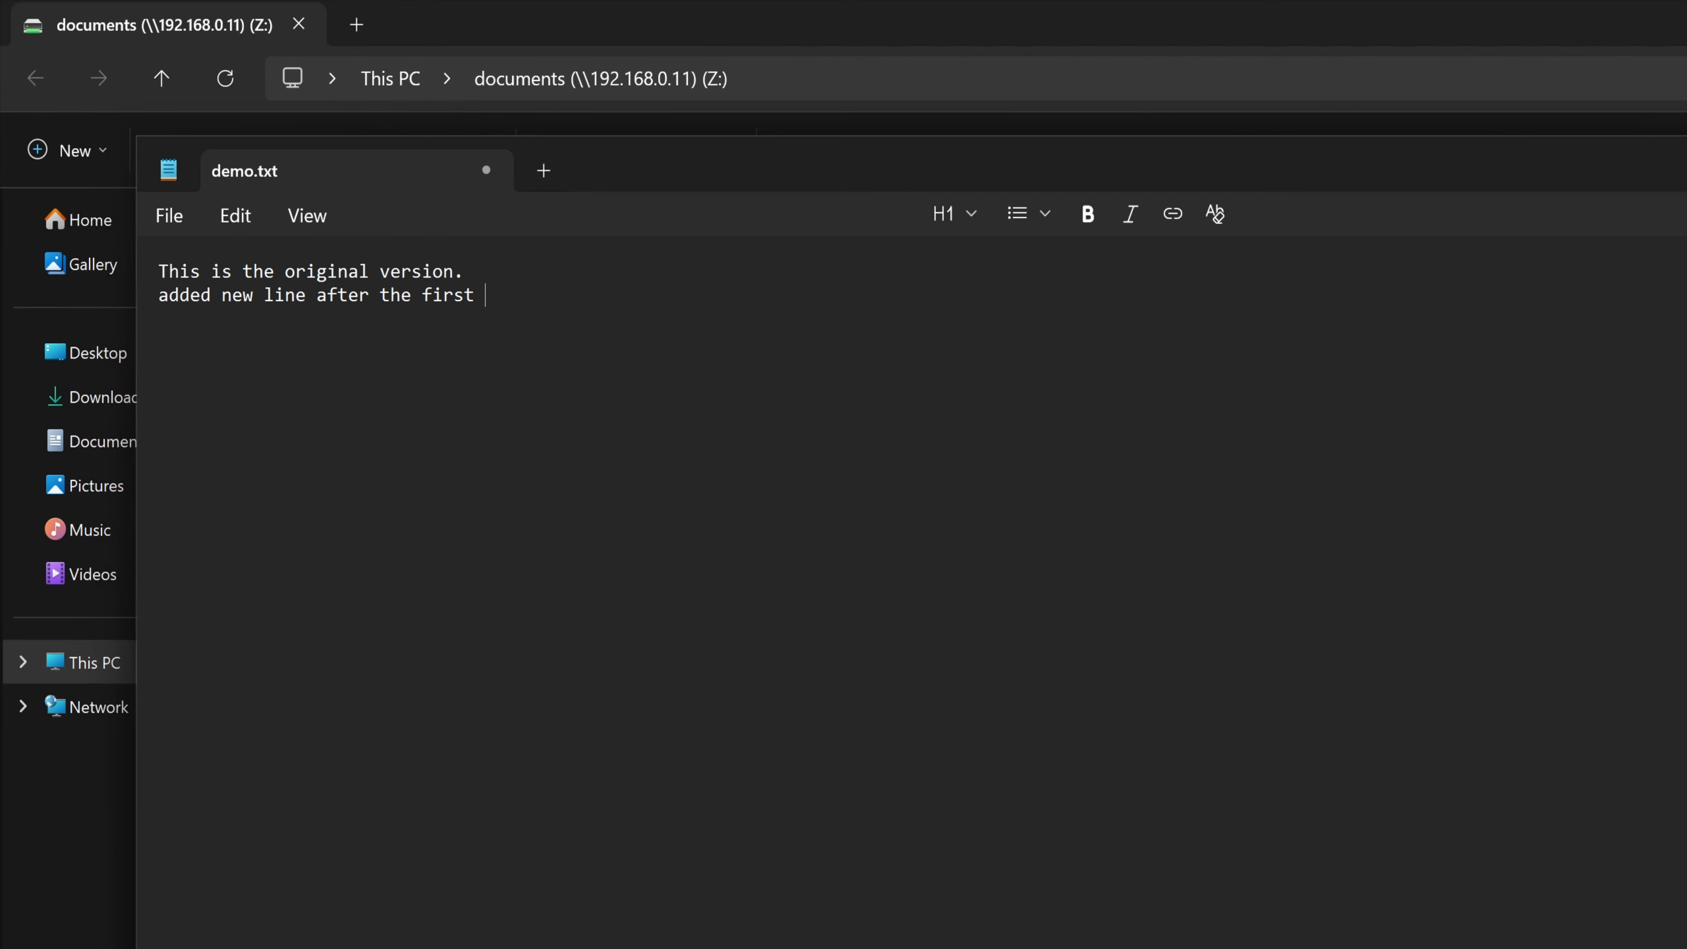
pyautogui.write('.')
pyautogui.hotkey('ctrl', 's')
pyautogui.click(496, 174)
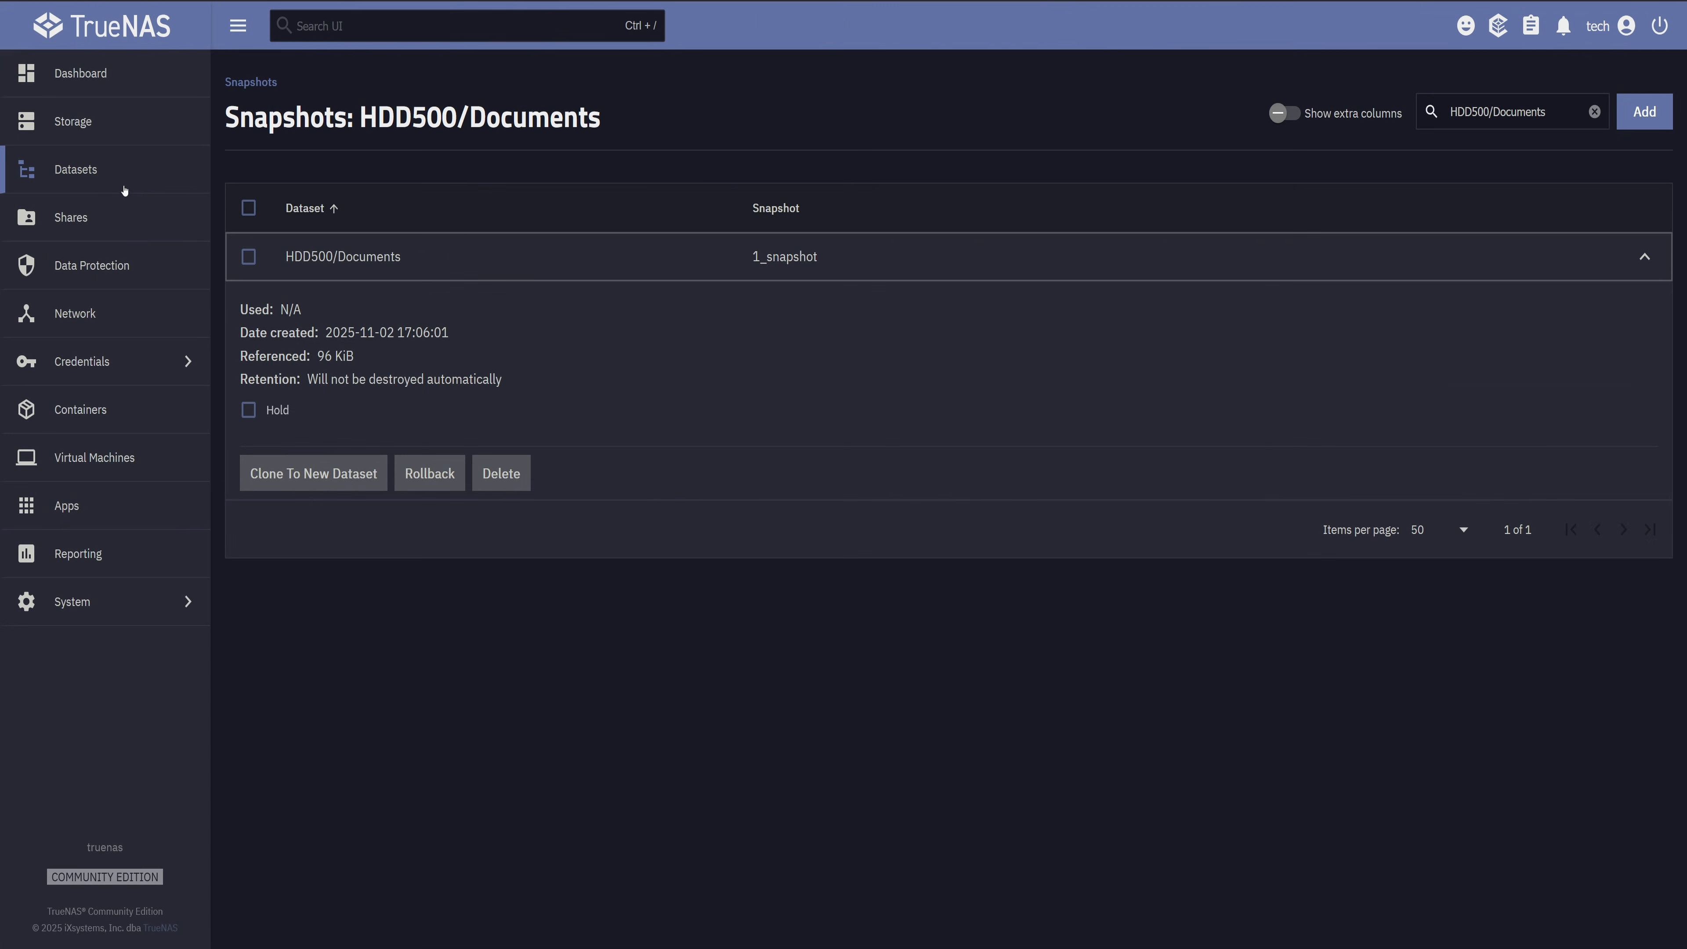
# Back in TrueNAS, create another snapshot of the Documents dataset named 2_snapshot.
pyautogui.click(100, 170)
pyautogui.click(451, 407)
pyautogui.click(1571, 280)
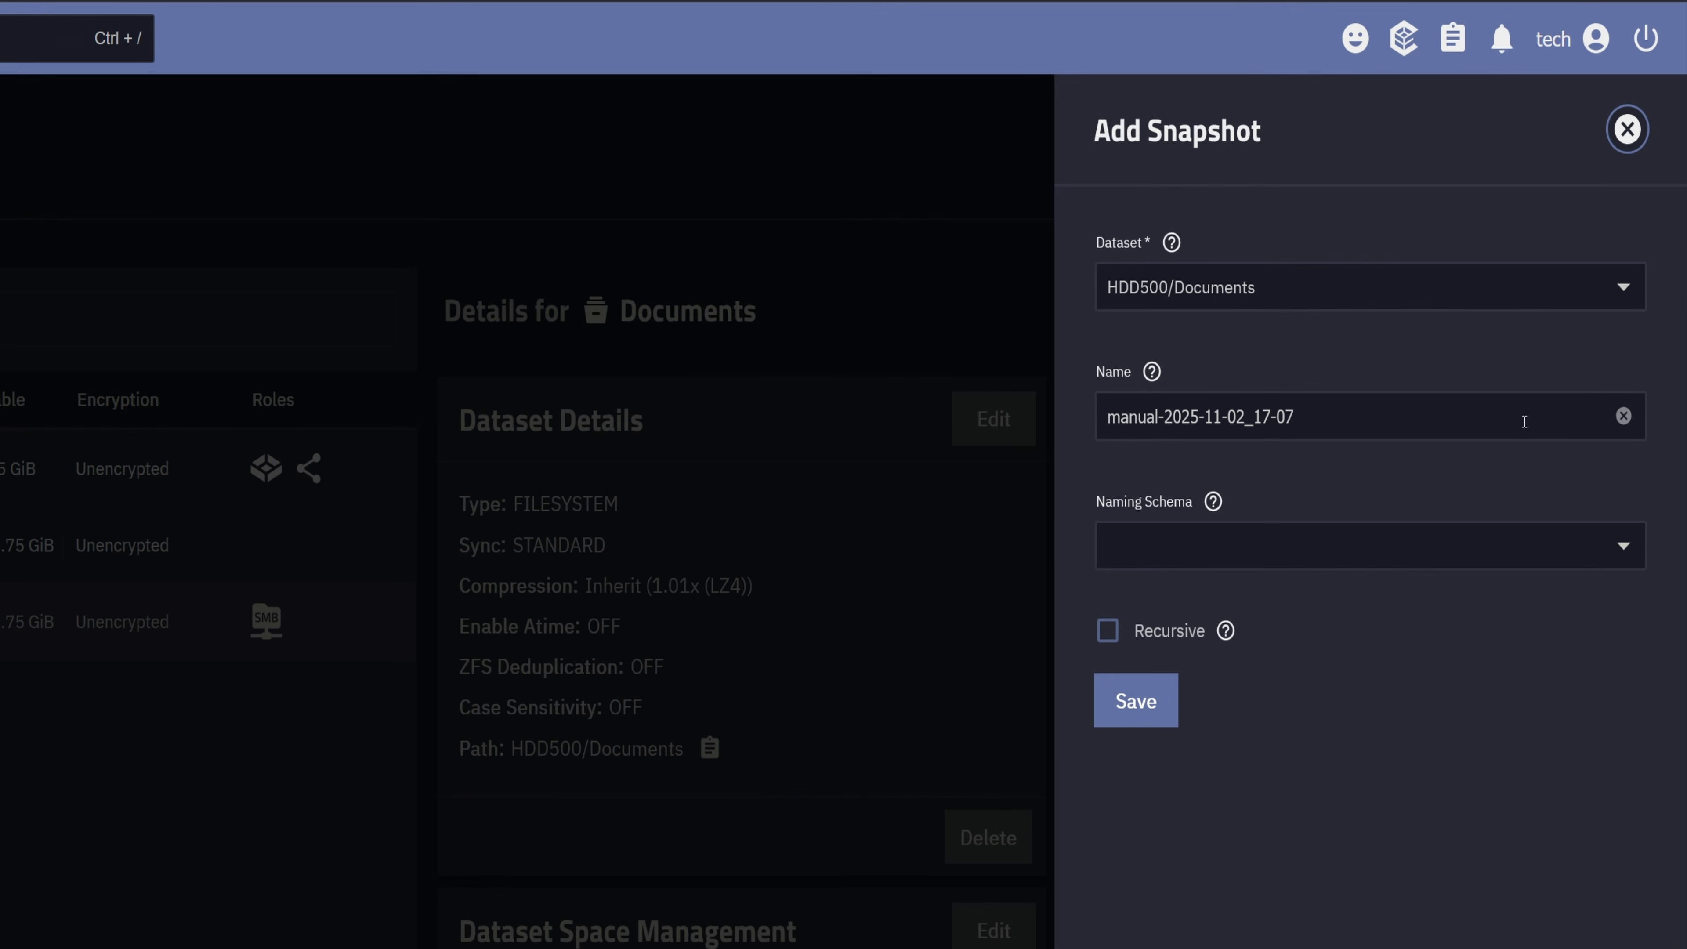
pyautogui.click(1623, 416)
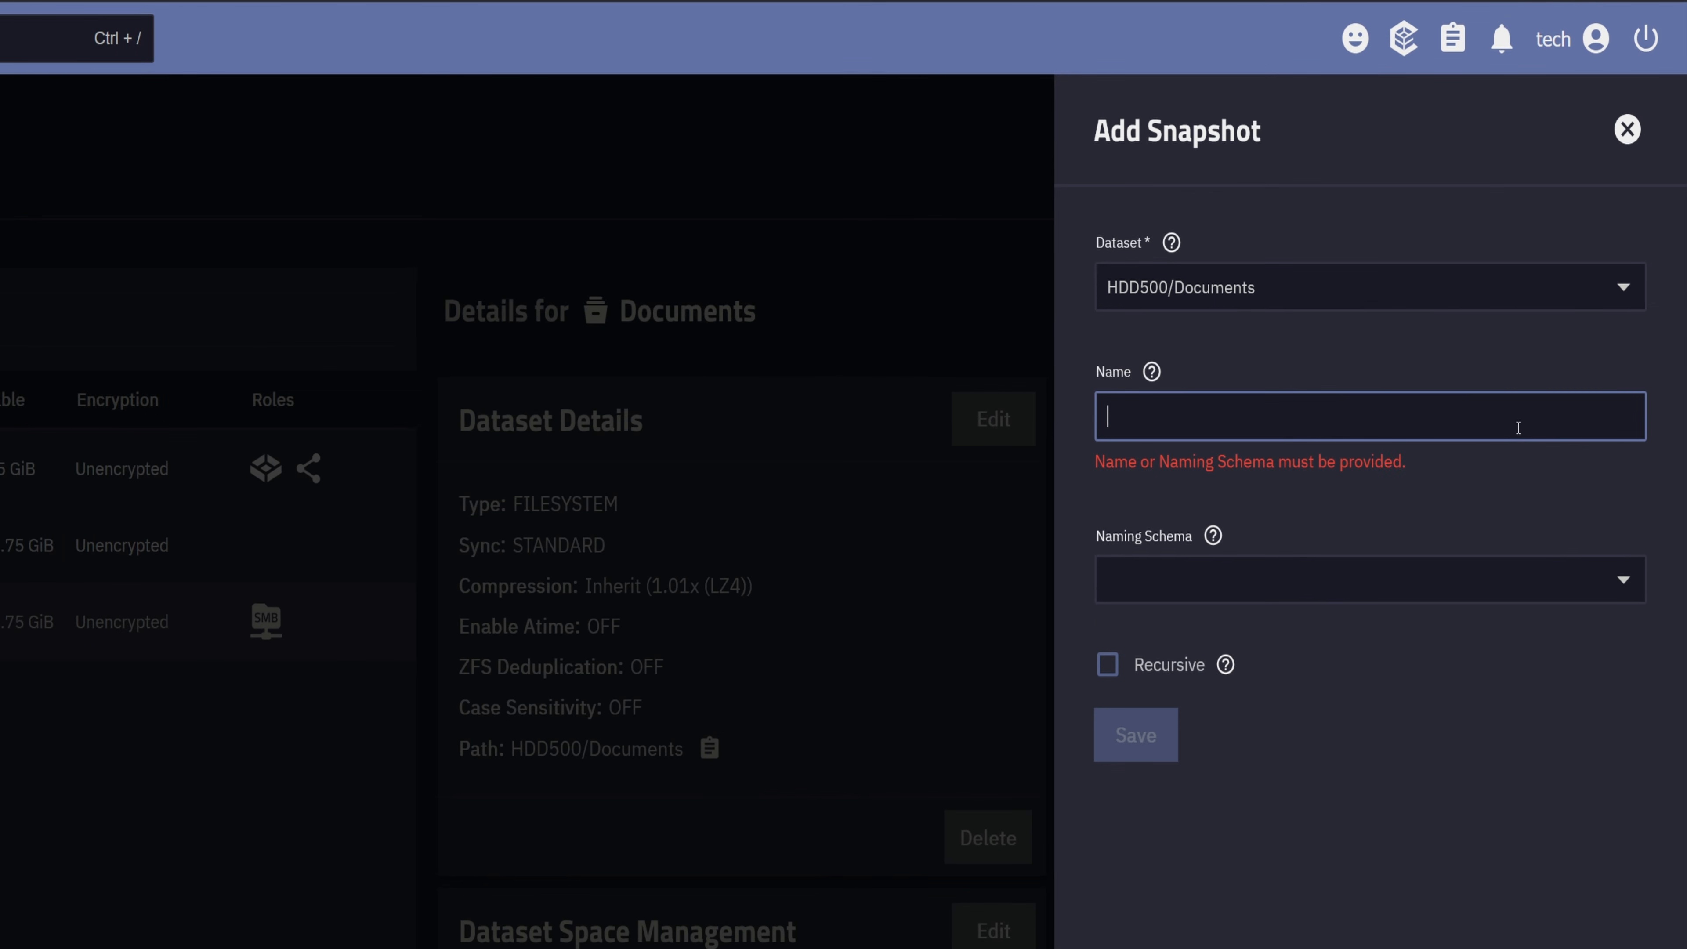
pyautogui.write('2_snapshot')
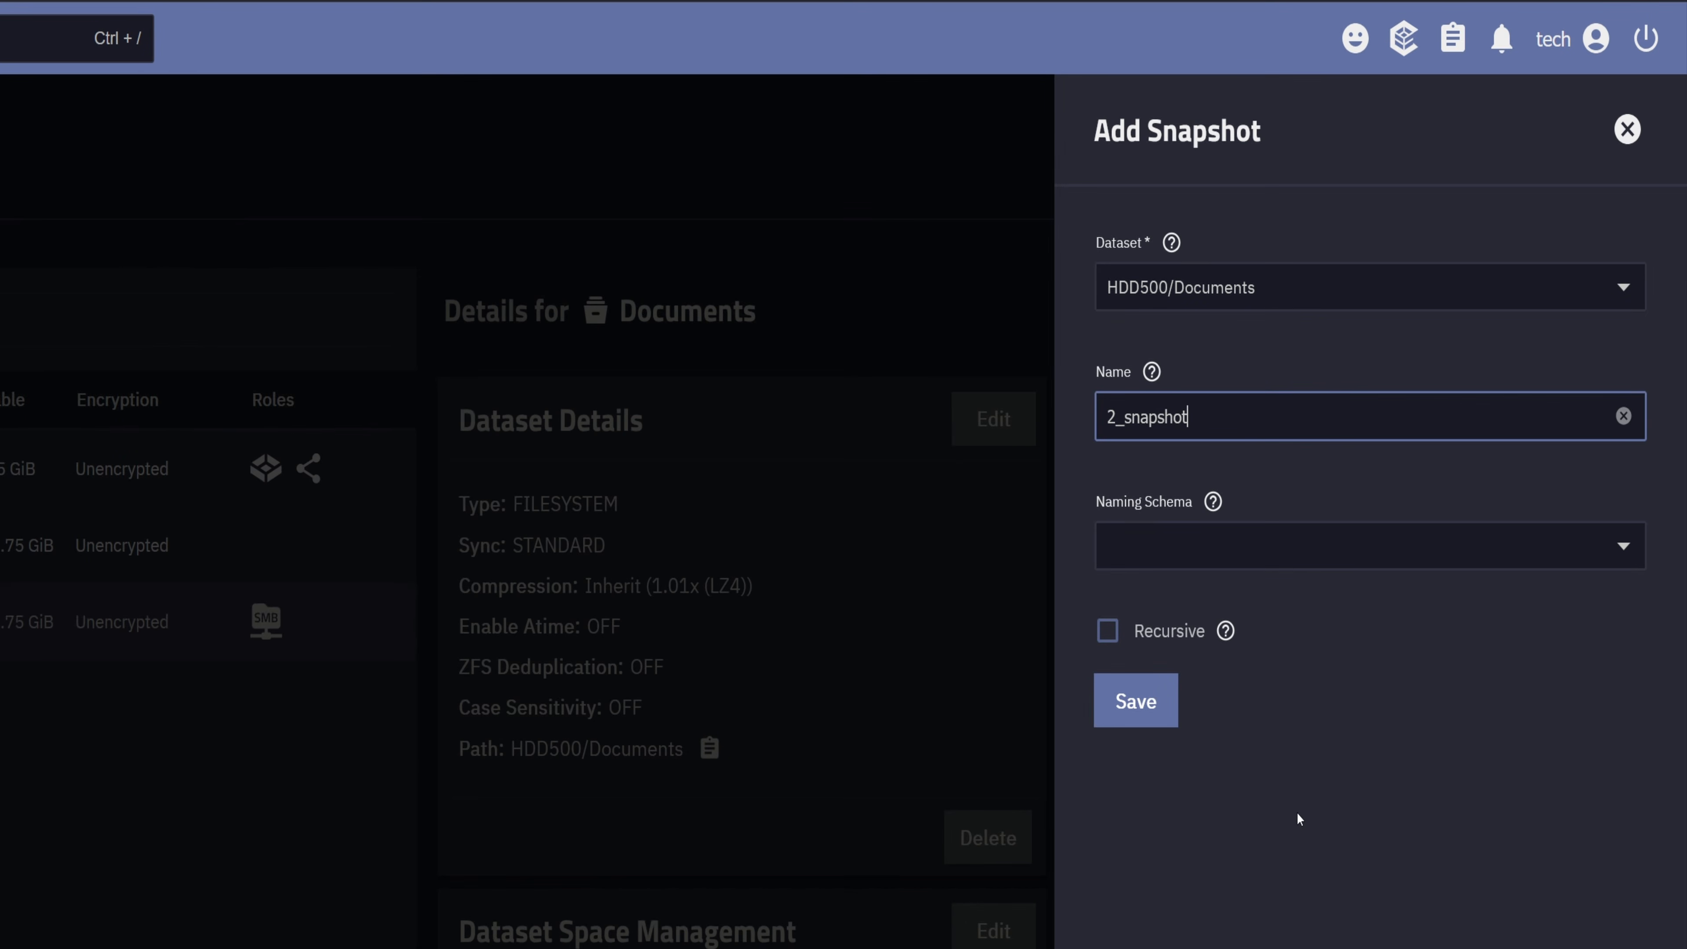
pyautogui.click(1141, 702)
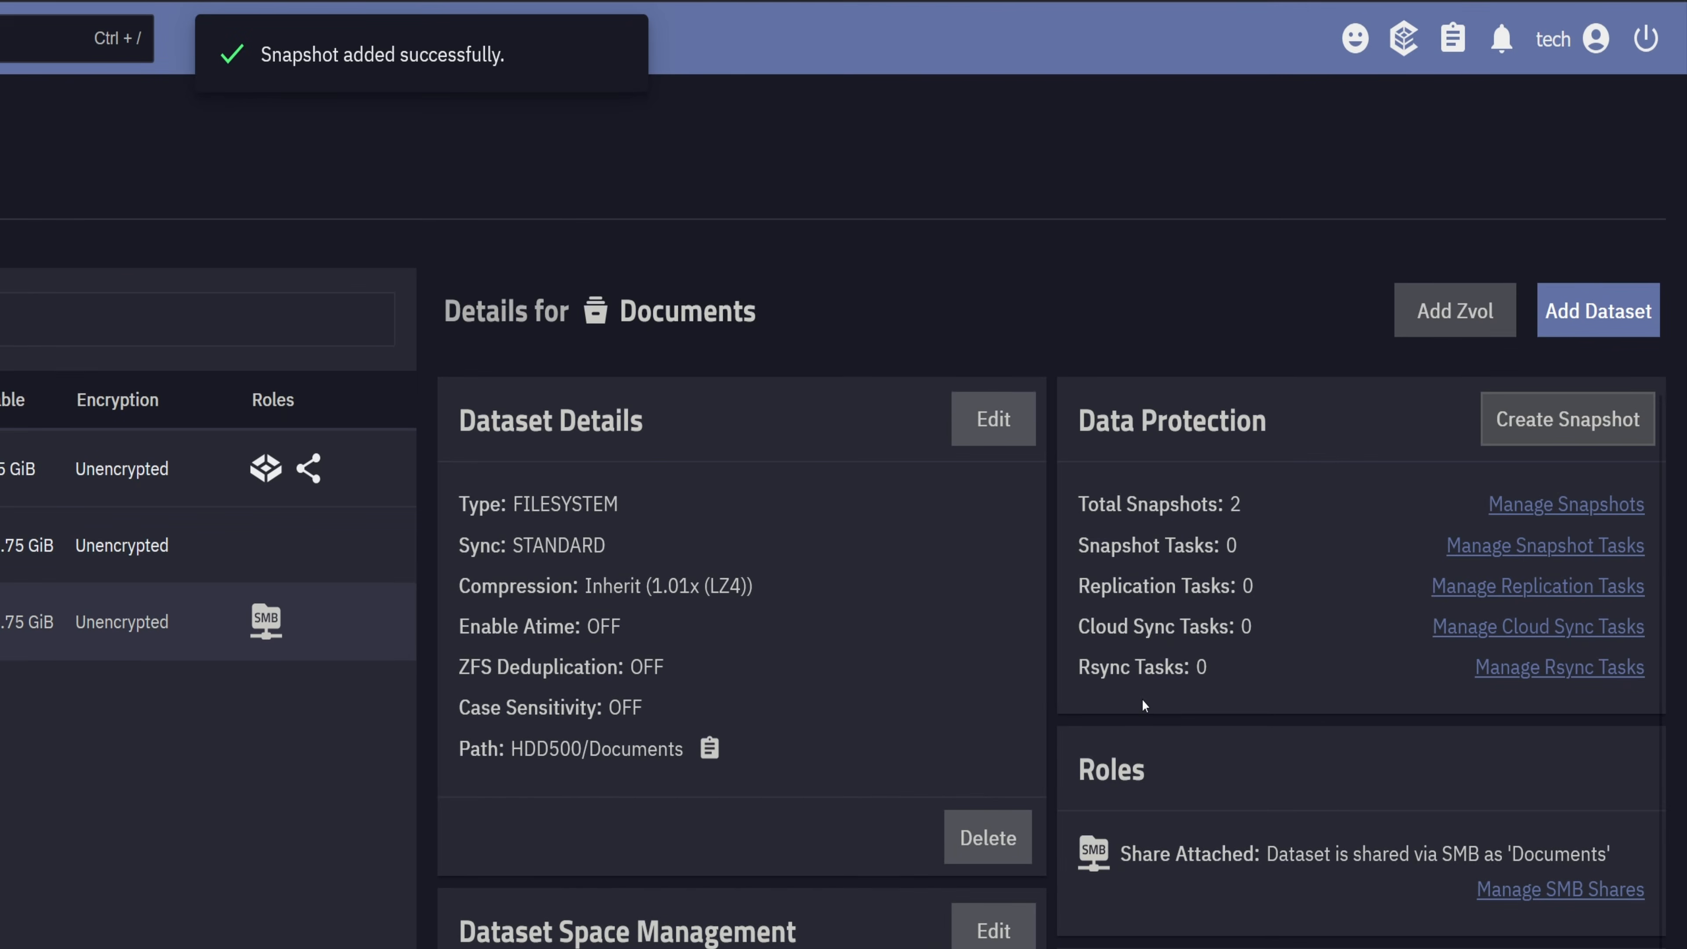
# Open the Documents dataset's snapshot list and examine the used and referenced sizes of 1_snapshot and 2_snapshot.
pyautogui.click(1517, 506)
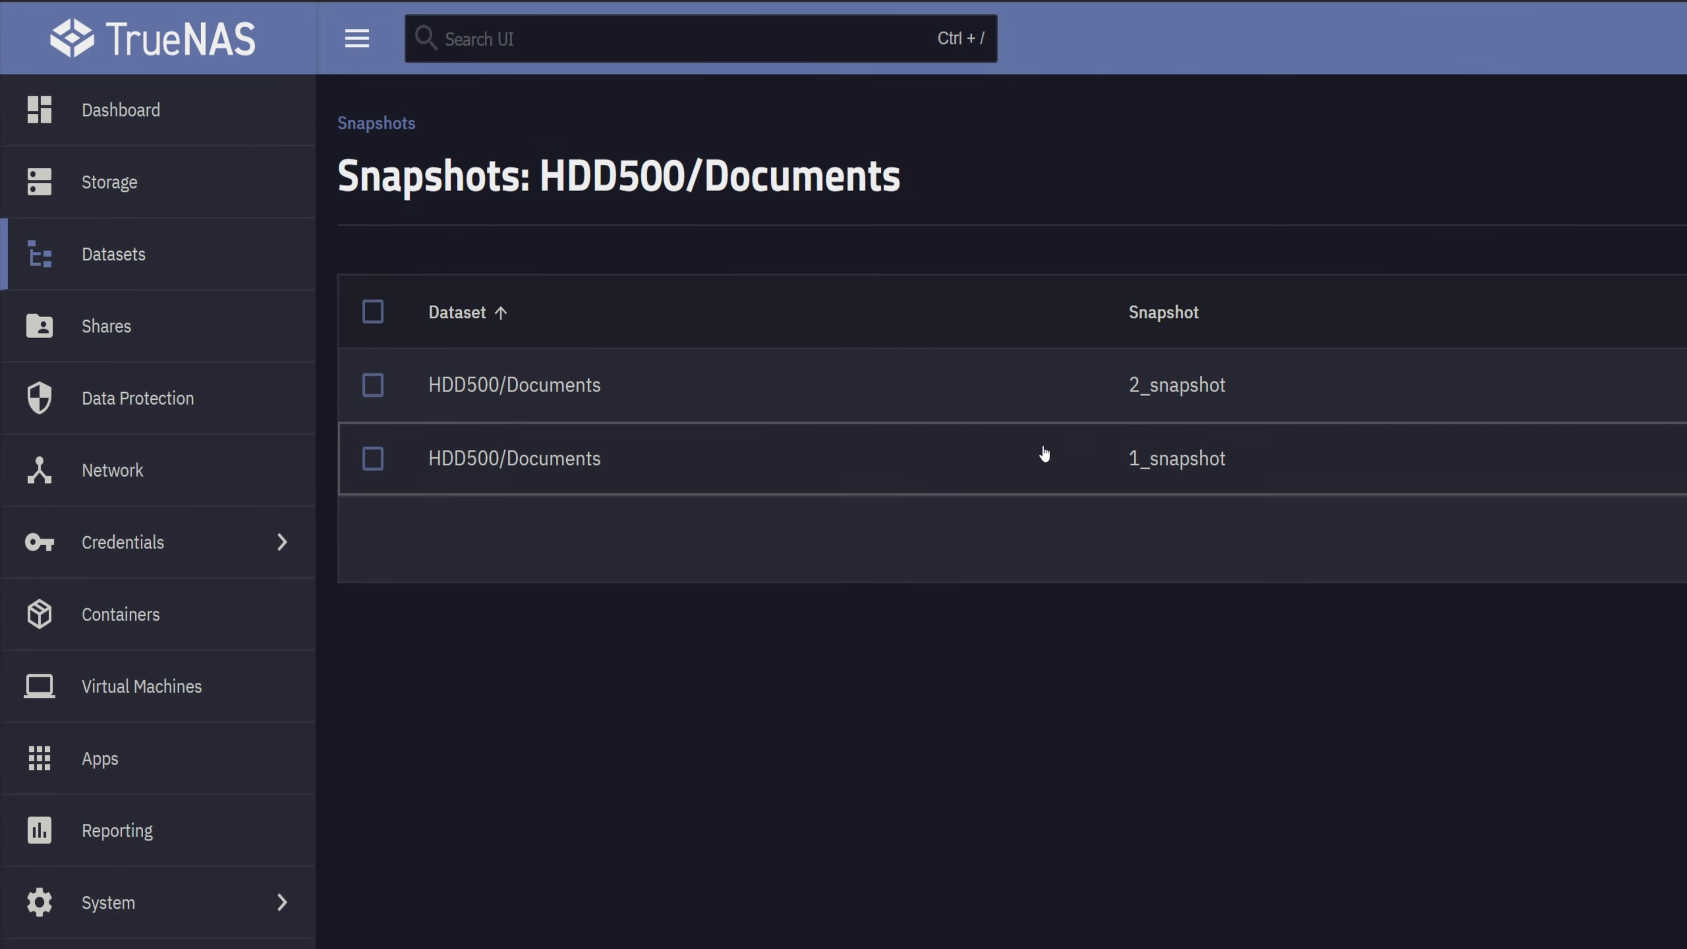
pyautogui.click(1030, 458)
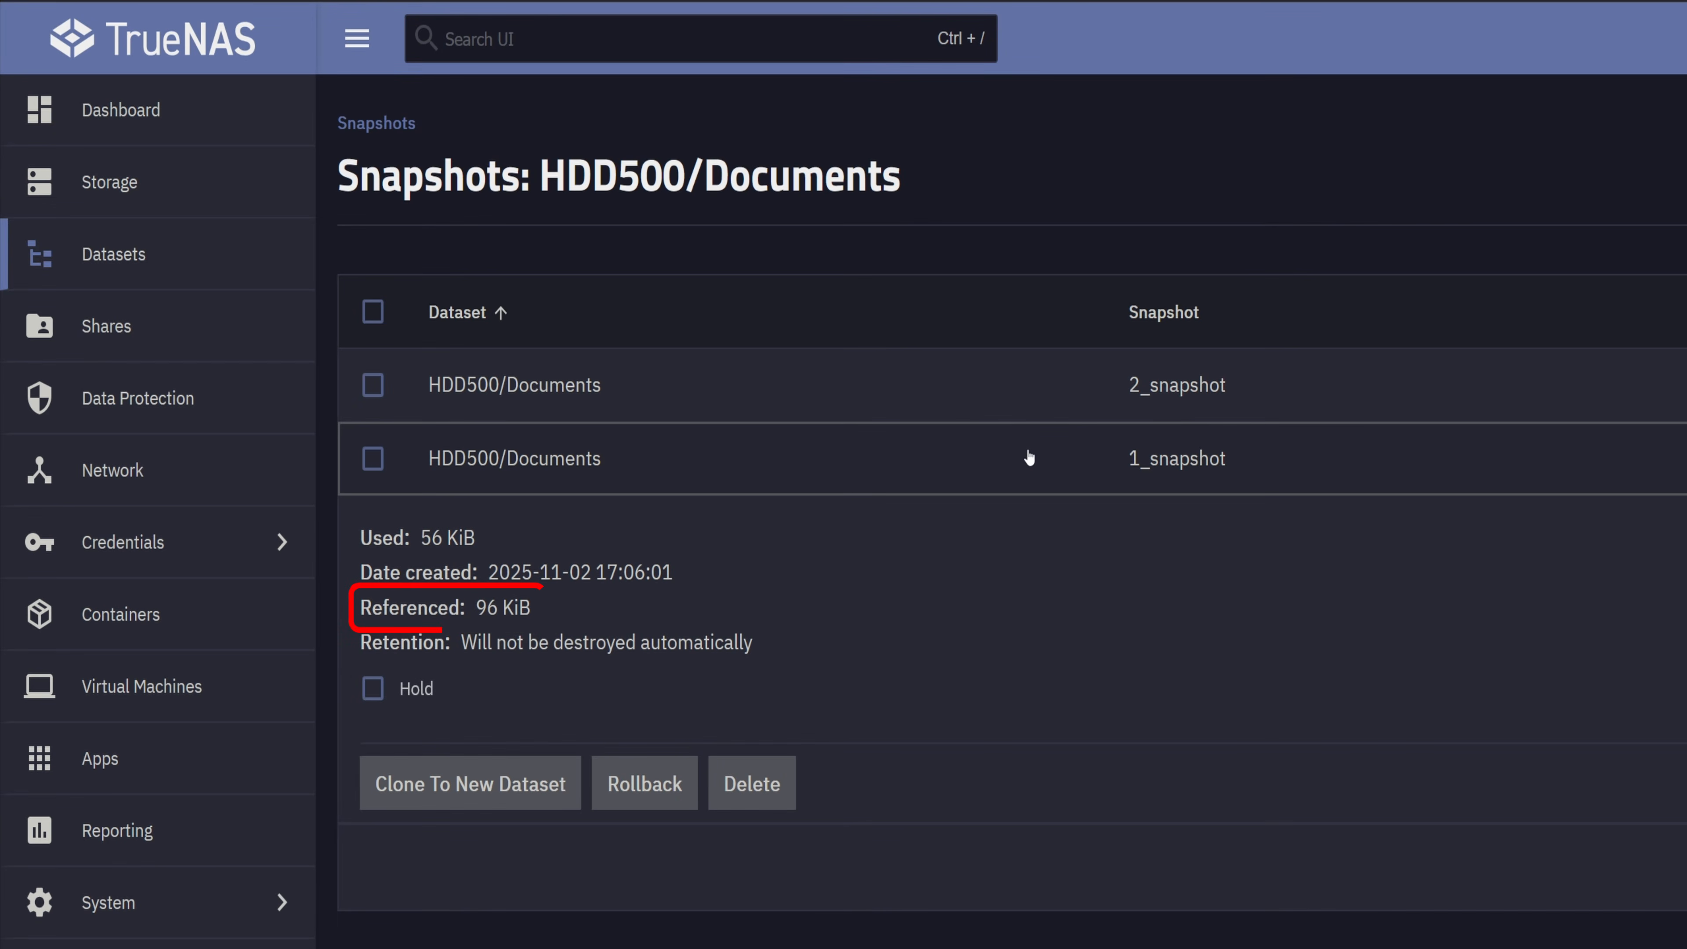
pyautogui.click(1030, 459)
pyautogui.click(1029, 392)
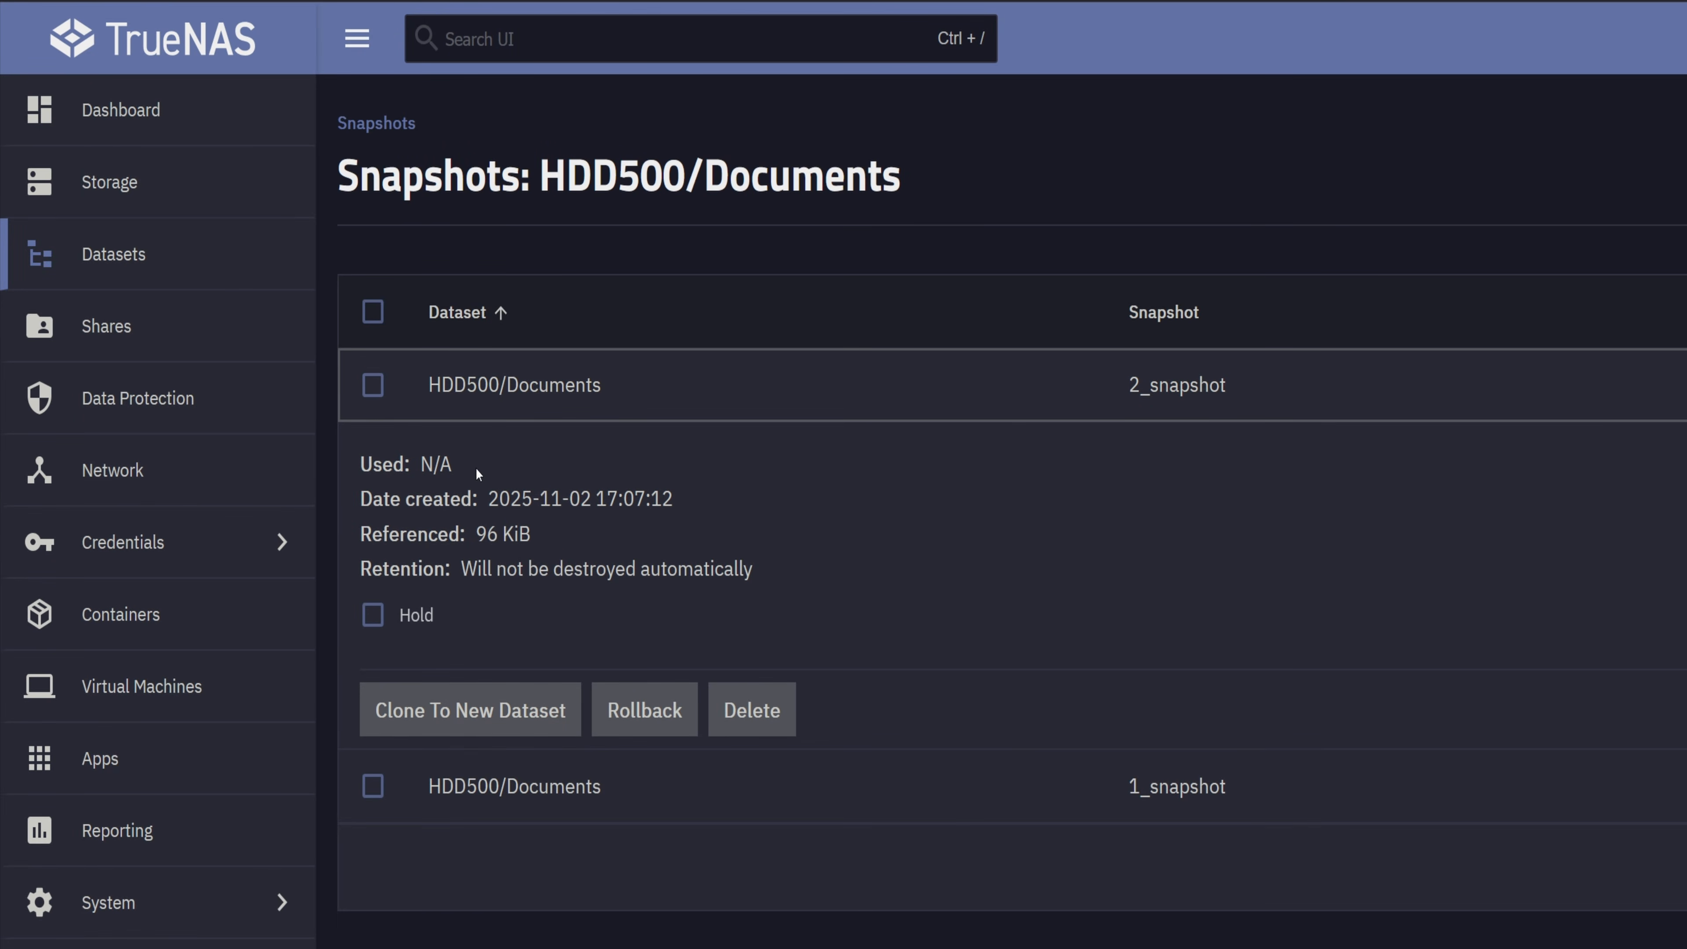
pyautogui.moveTo(419, 466); pyautogui.dragTo(452, 465)
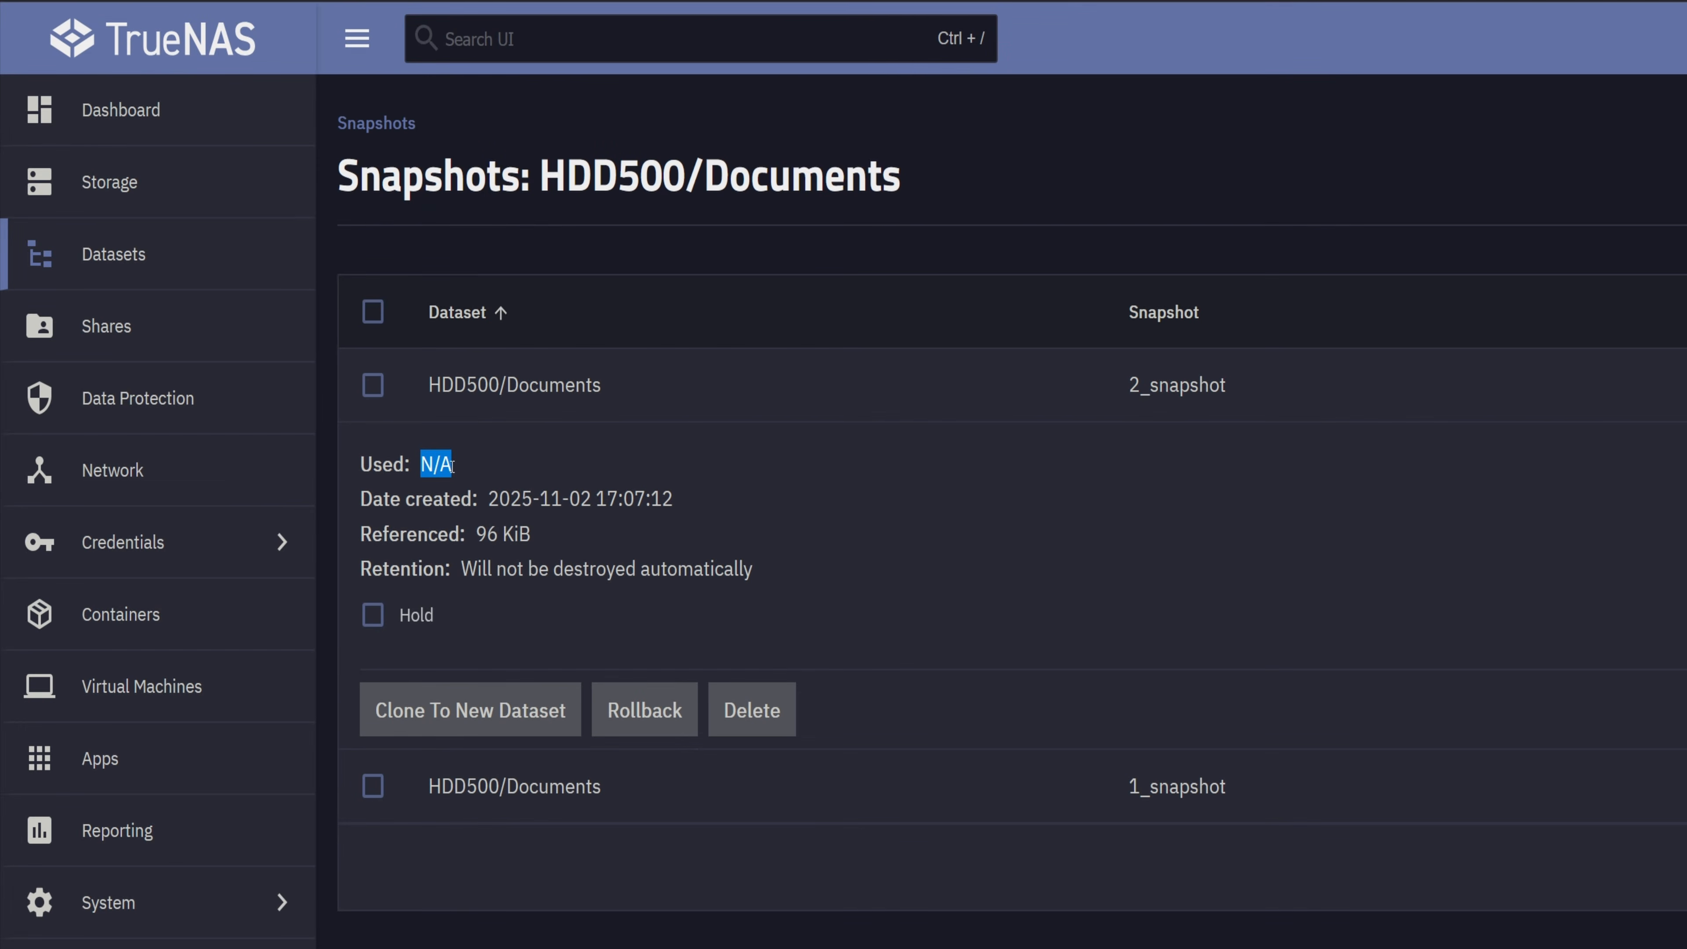
pyautogui.click(702, 498)
pyautogui.click(727, 805)
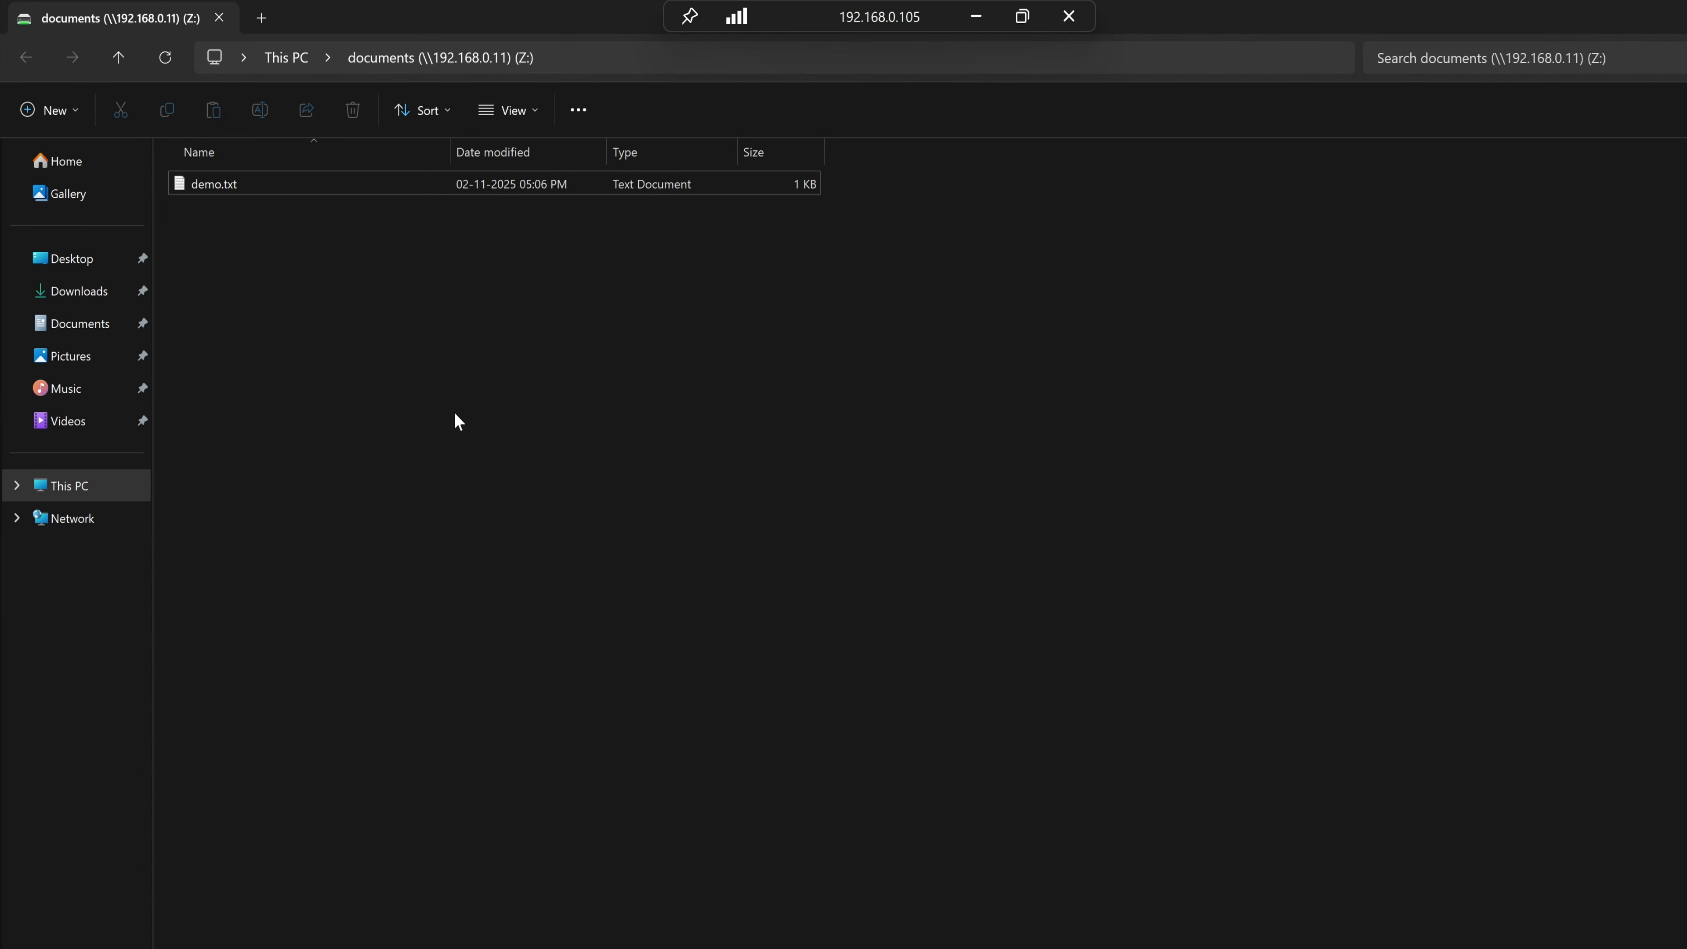
# On the Windows Z: drive, replace all text in demo.txt with "accidental modification of this file.", save it, and reopen it to check.
pyautogui.doubleClick(374, 189)
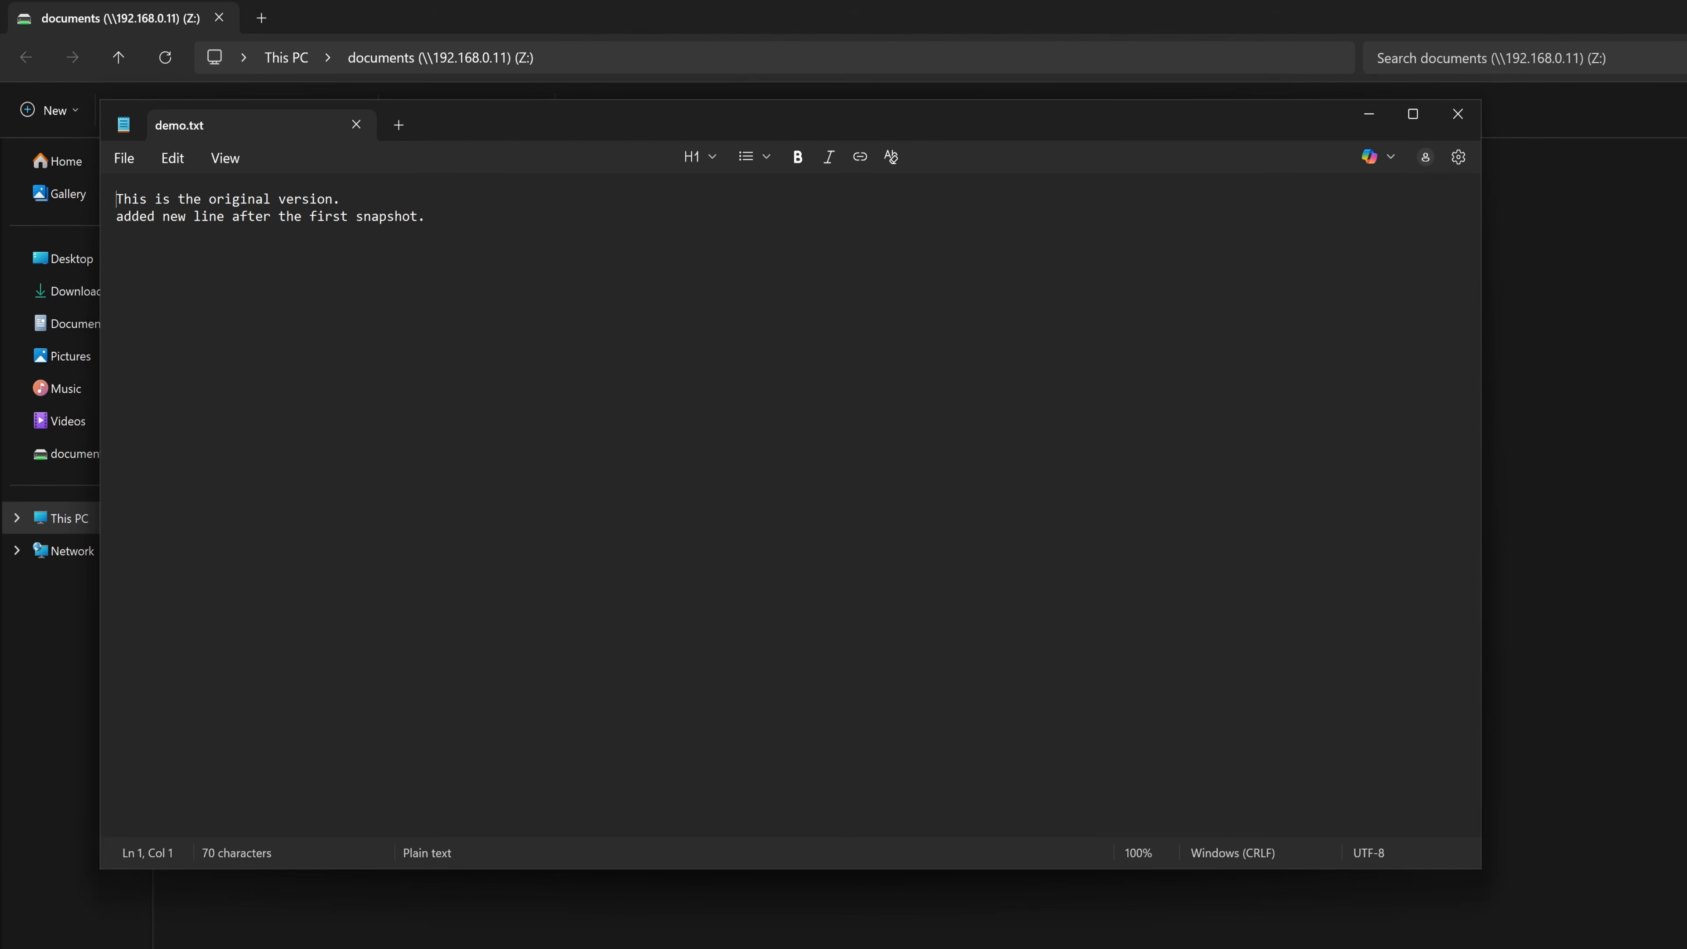
pyautogui.hotkey('ctrl', 'a')
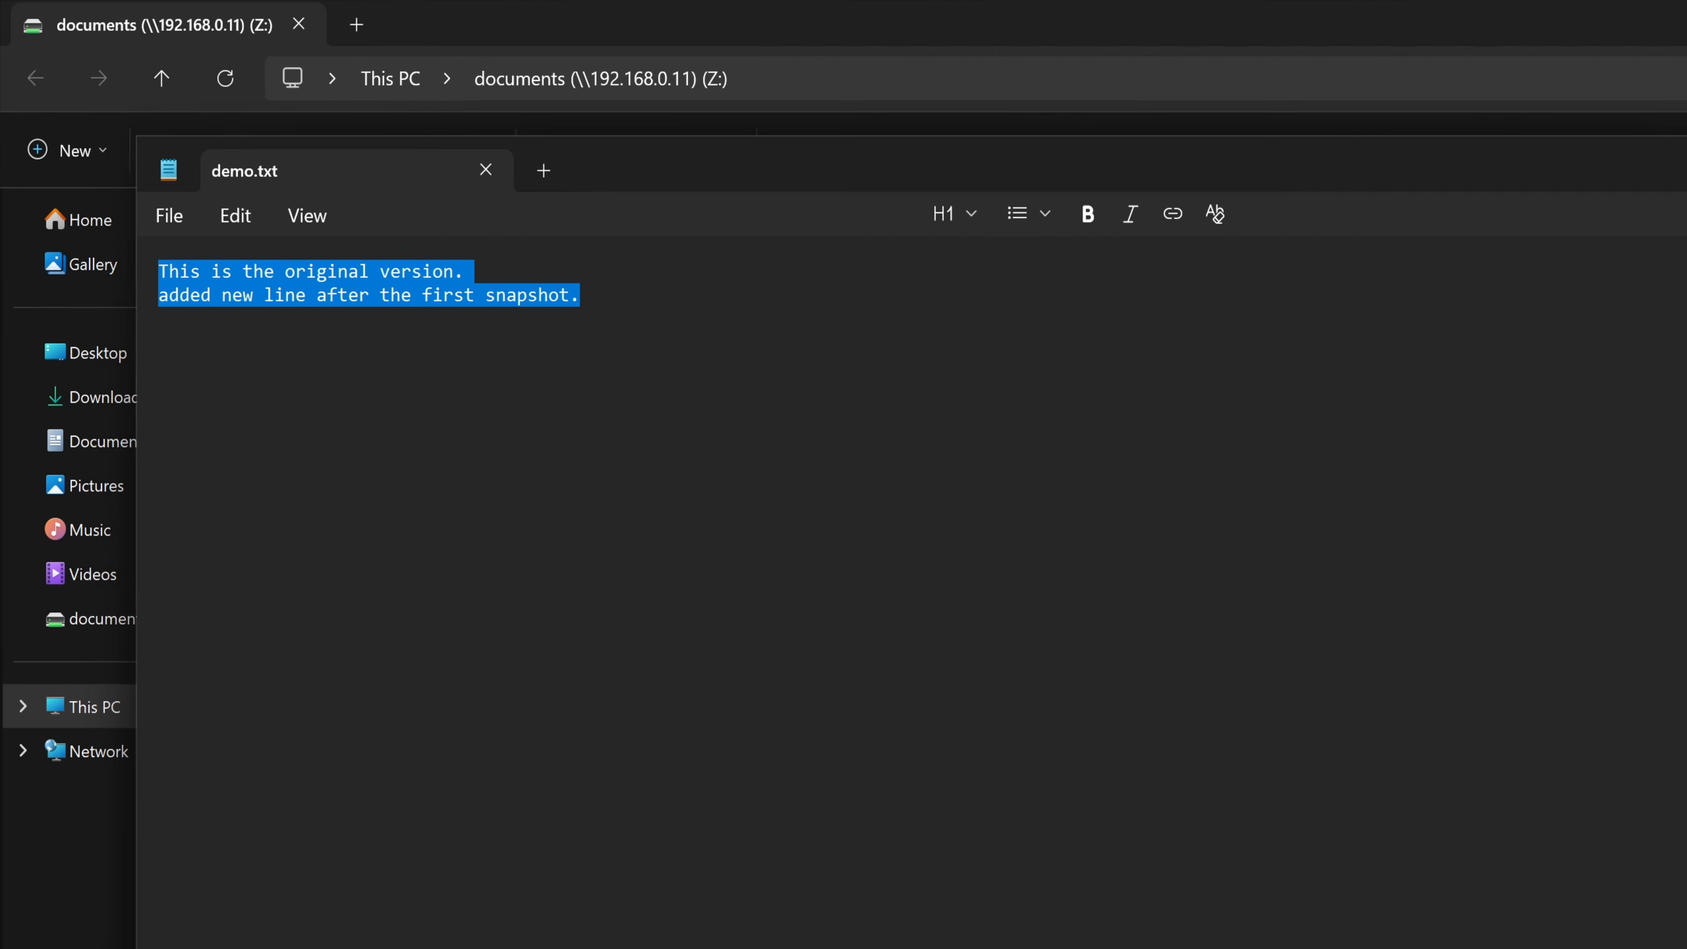
pyautogui.write('acci')
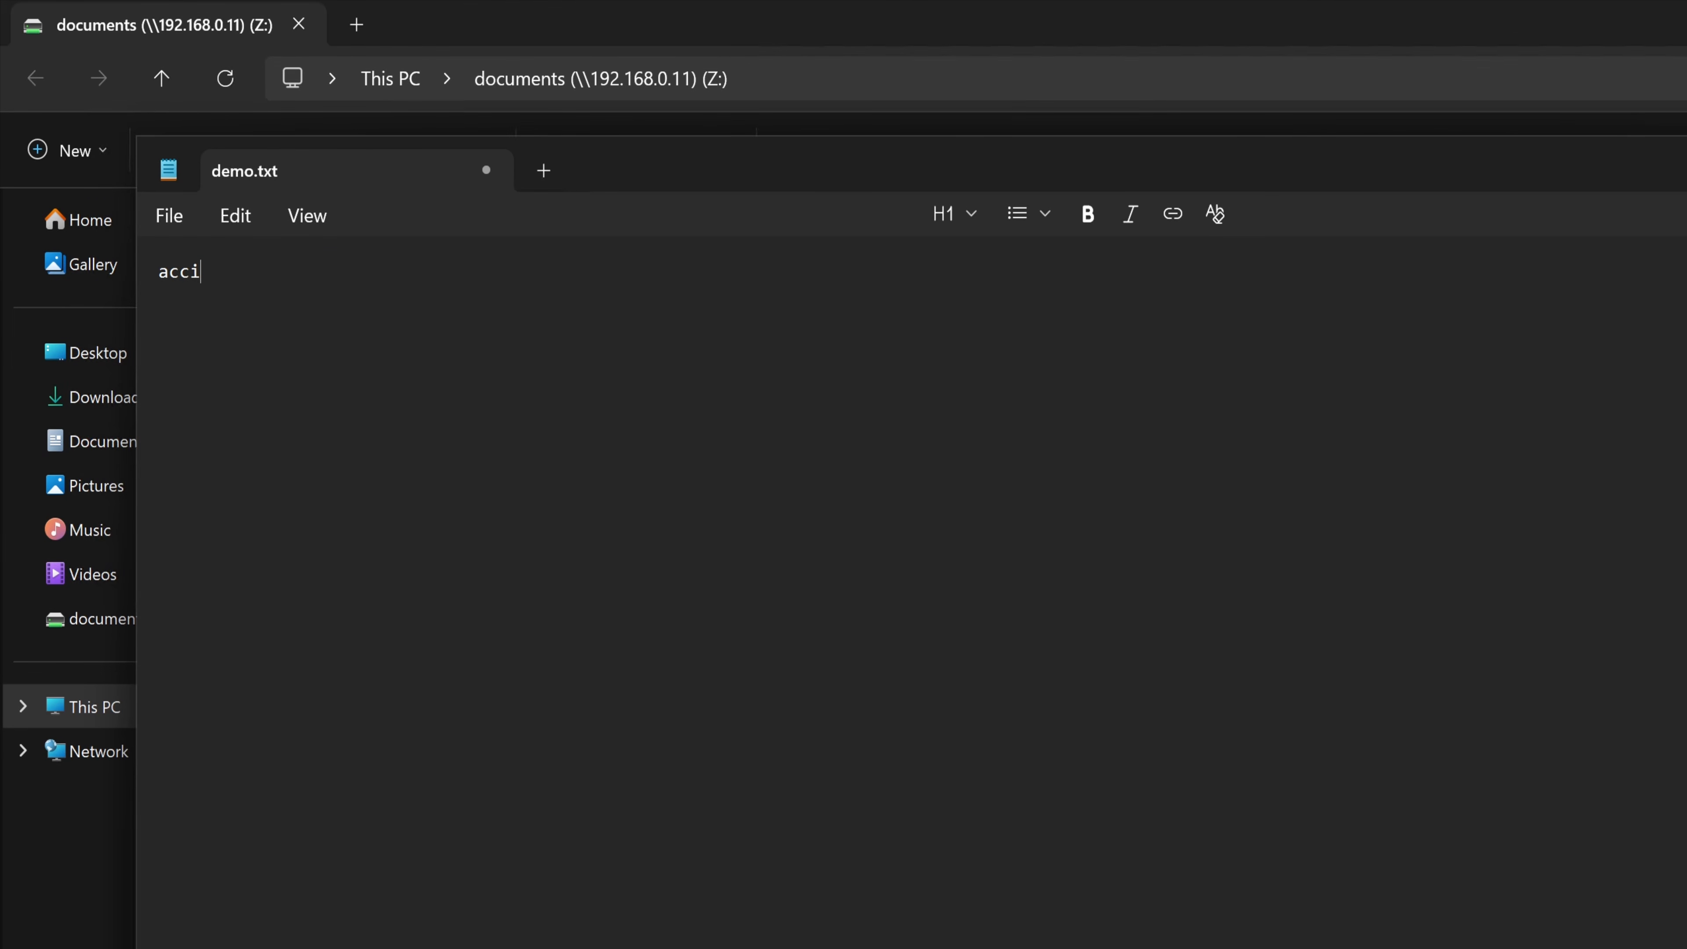
pyautogui.write('dental modification of this file.')
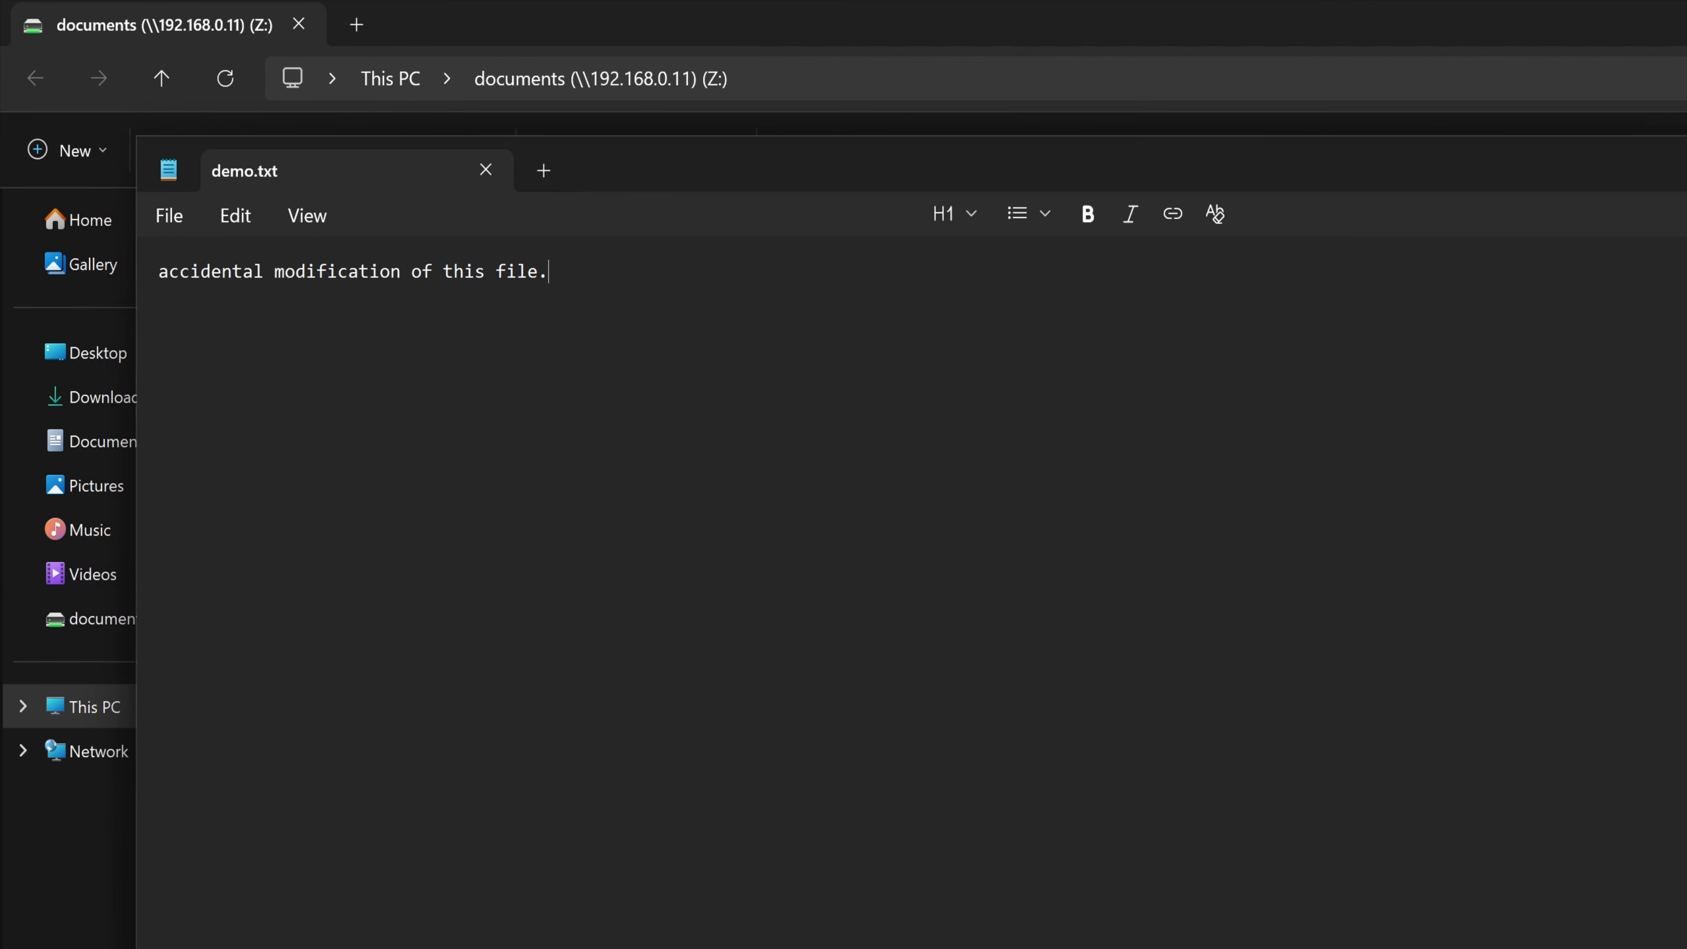
pyautogui.click(486, 170)
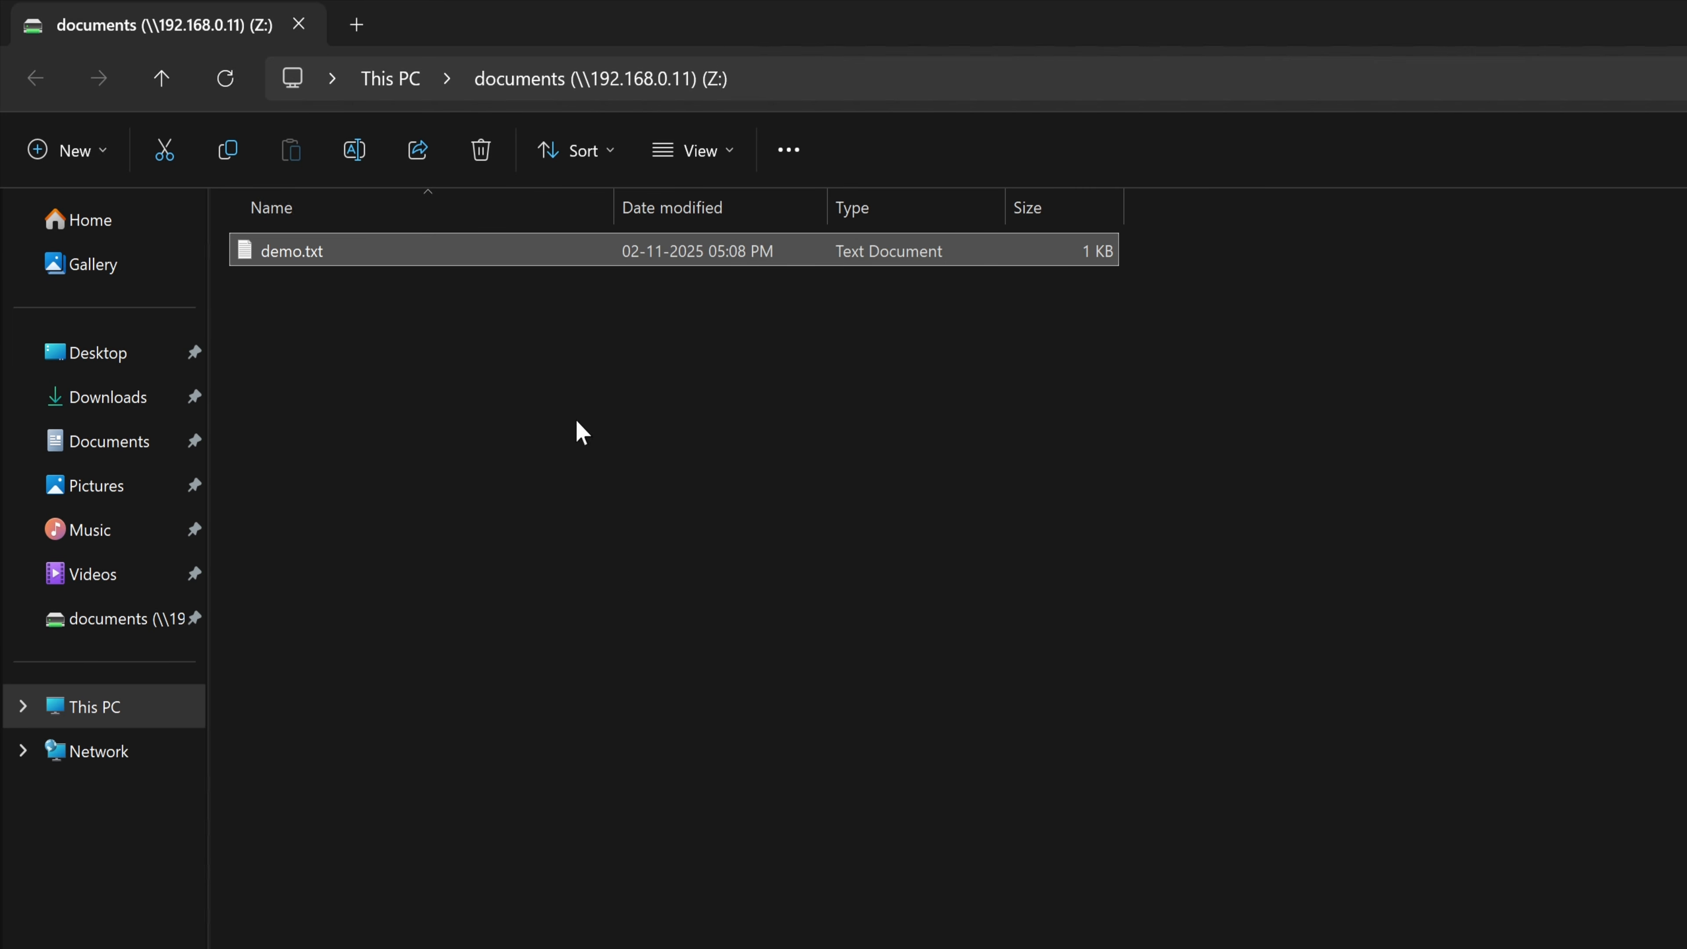
pyautogui.doubleClick(420, 251)
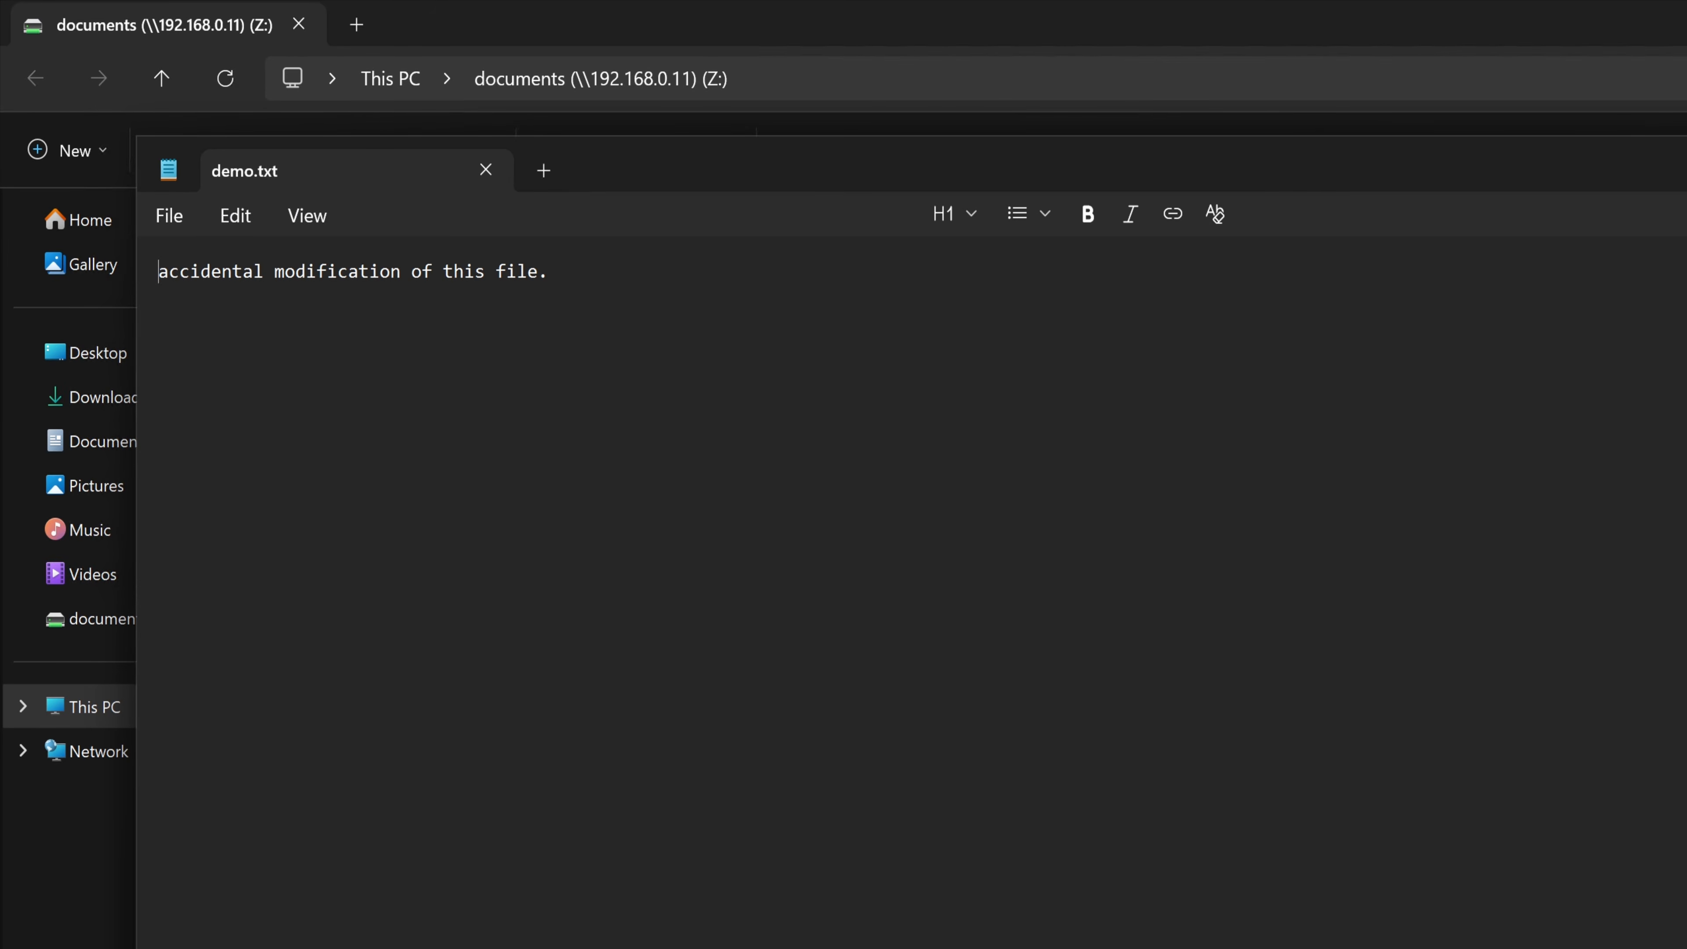
pyautogui.click(486, 170)
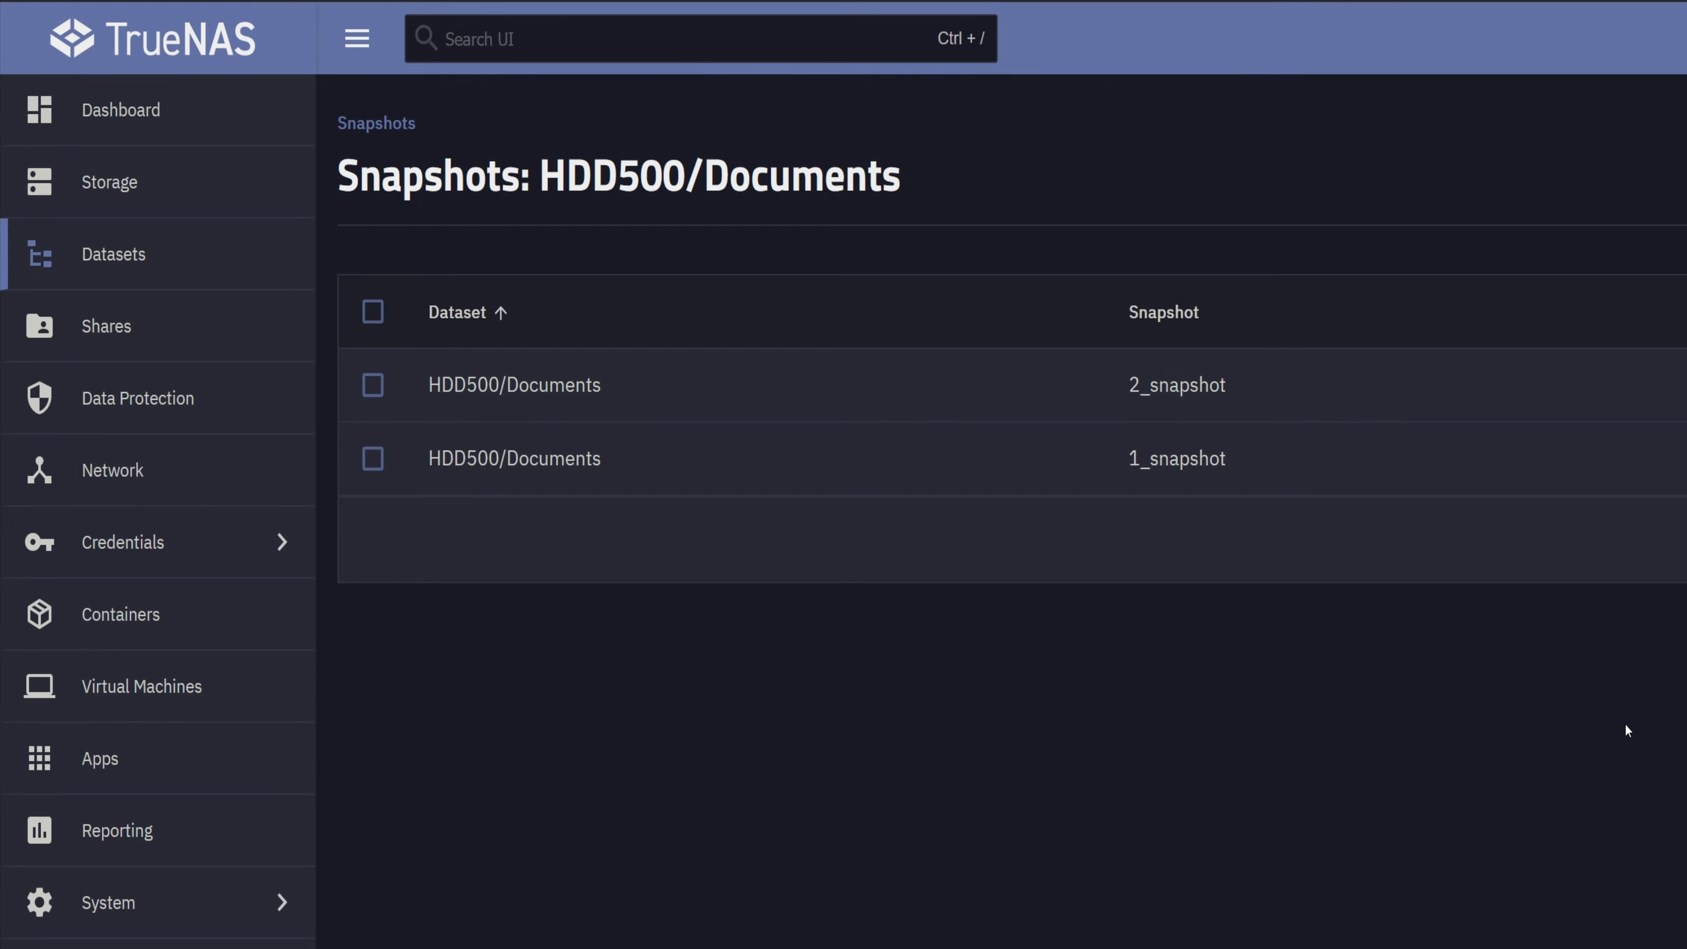
# In TrueNAS, start a rollback from 2_snapshot and read the help for each of the three stop-rollback safety options.
pyautogui.click(1159, 403)
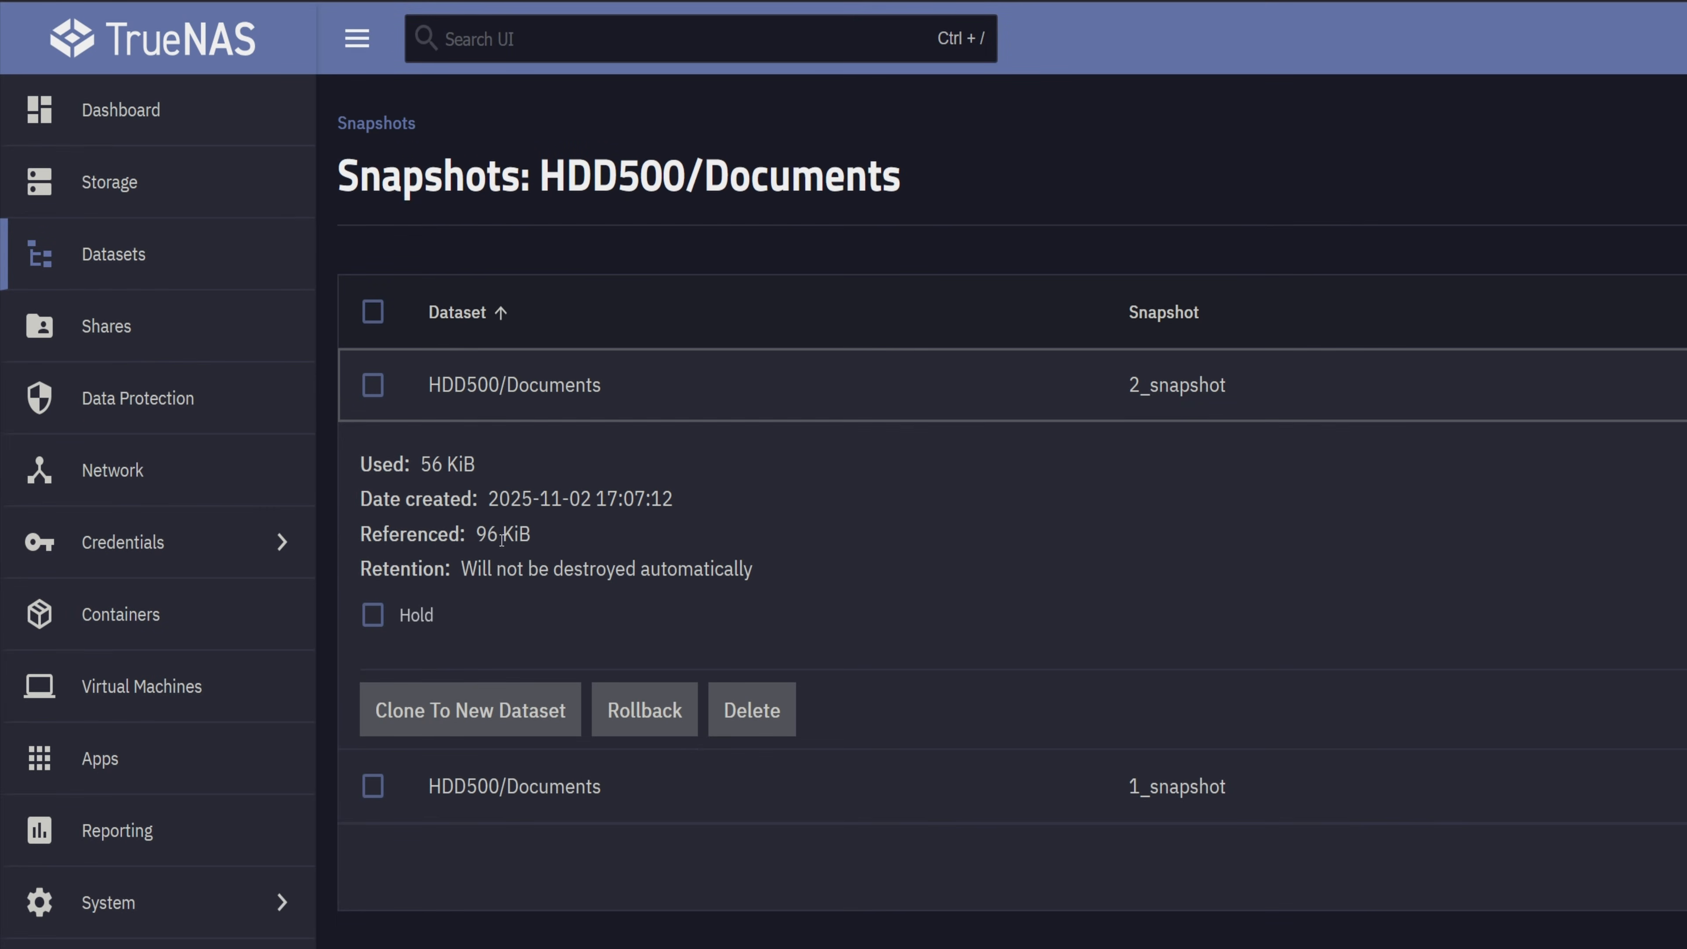
pyautogui.click(659, 703)
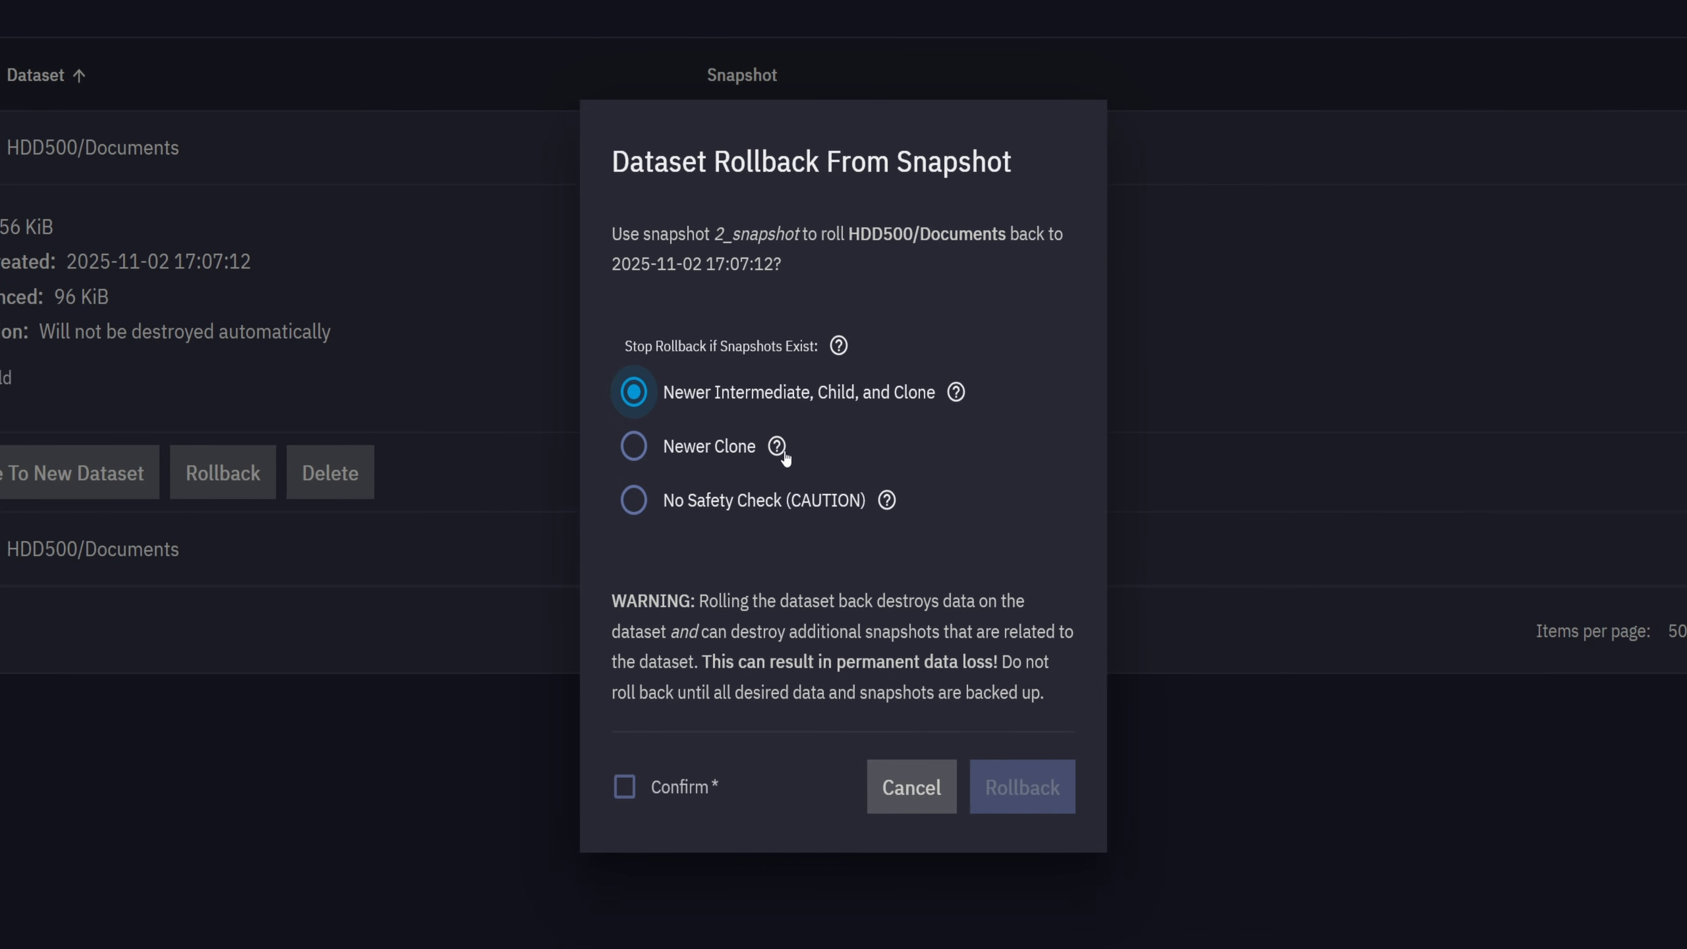
pyautogui.click(956, 398)
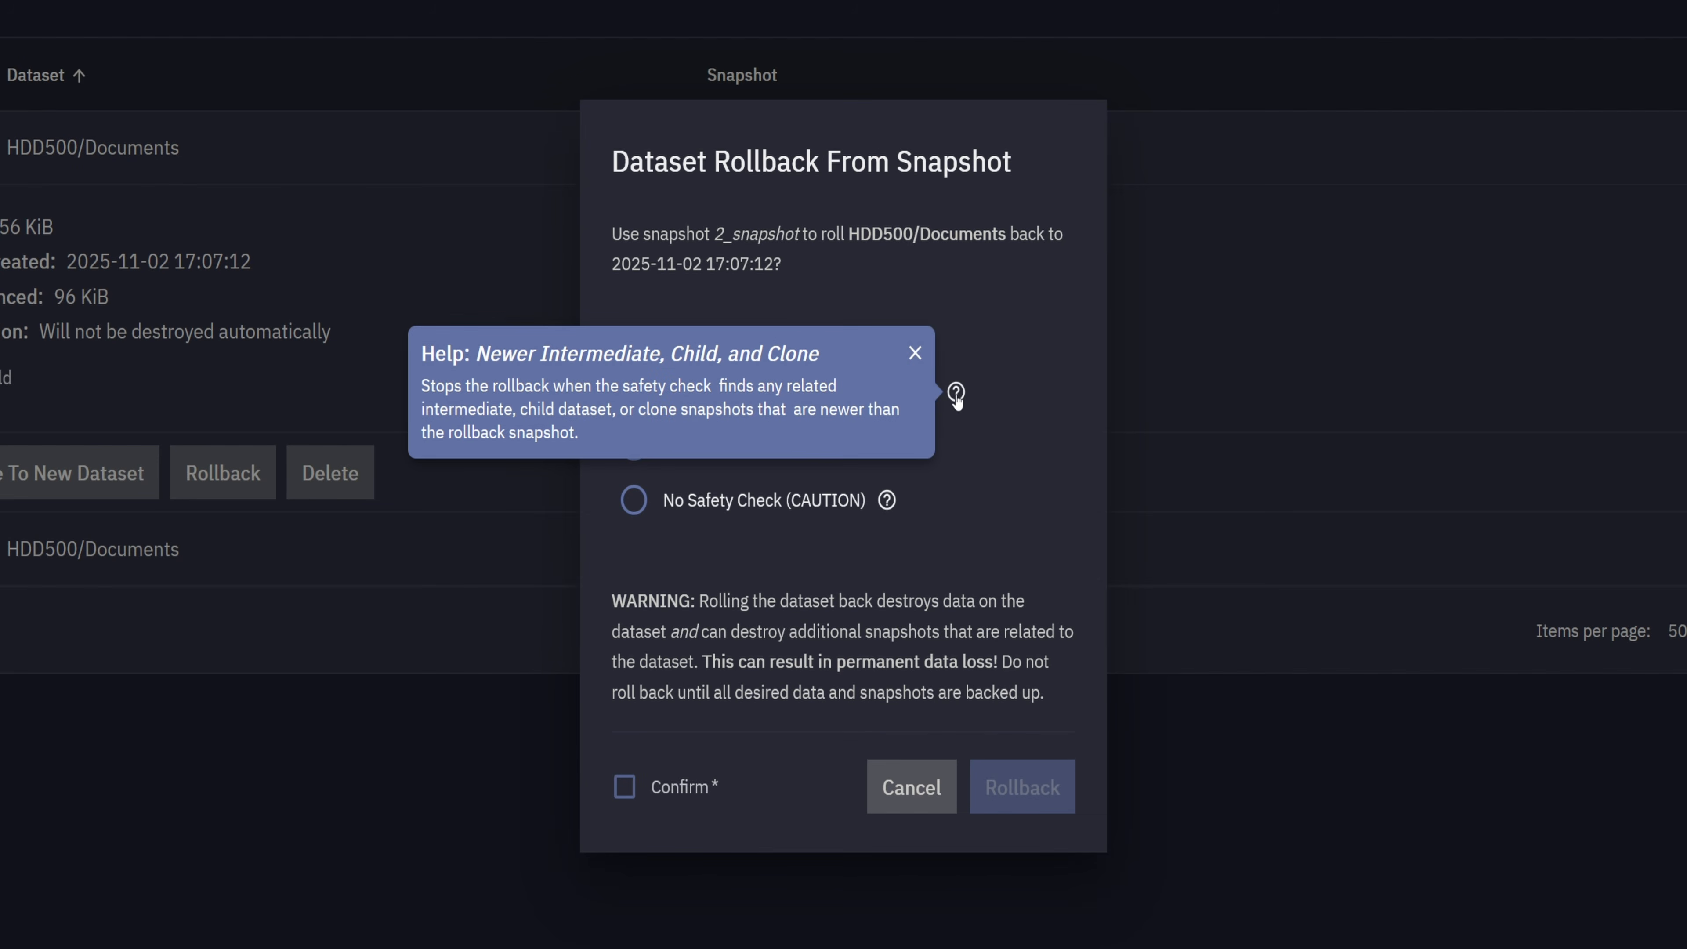
pyautogui.click(957, 399)
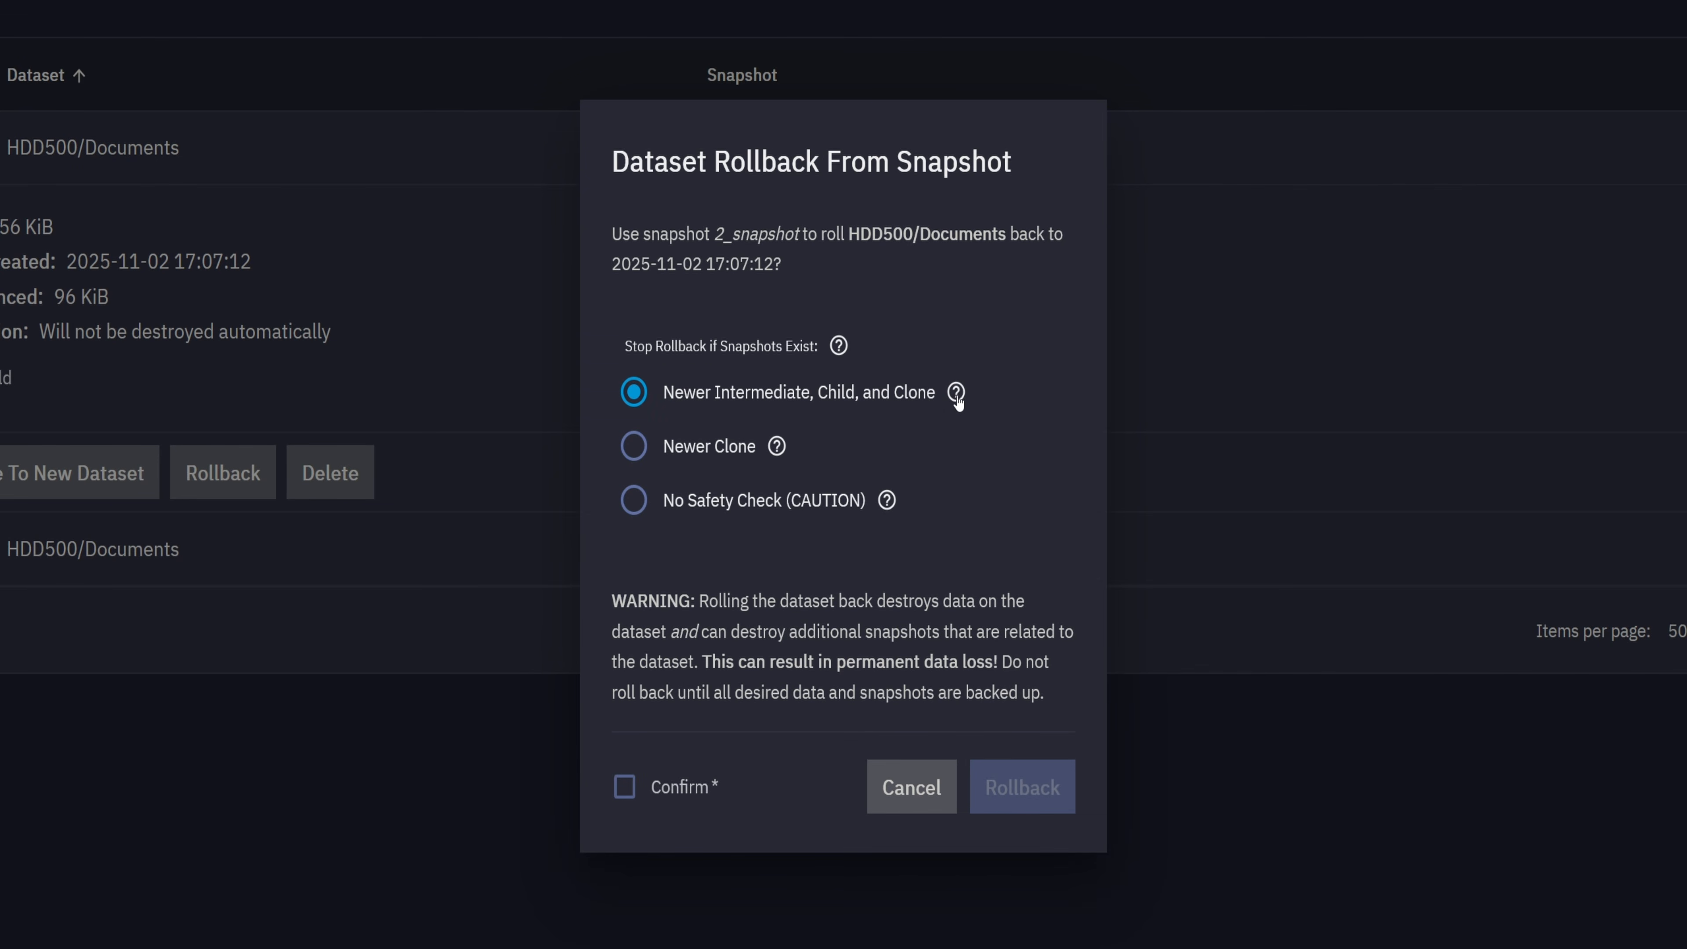
pyautogui.click(776, 447)
pyautogui.click(776, 446)
pyautogui.click(887, 504)
pyautogui.click(888, 508)
# Confirm the rollback of HDD500/Documents to 2_snapshot with the Newer Intermediate, Child, and Clone check, and go to the storage overview.
pyautogui.click(629, 785)
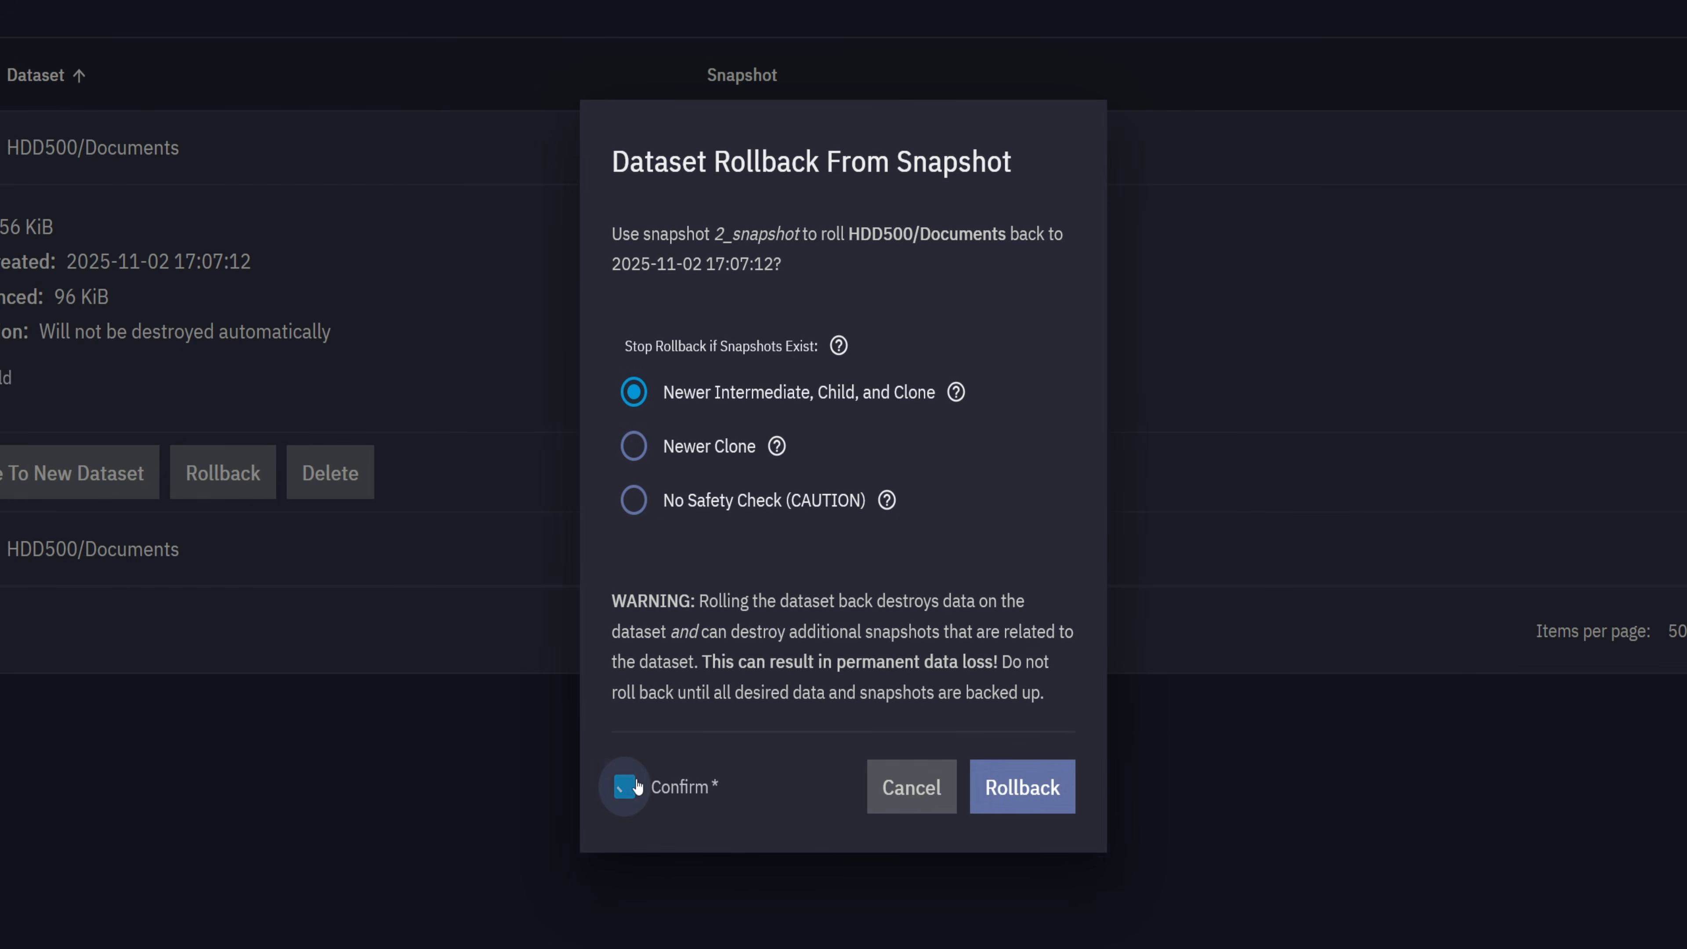
pyautogui.click(1011, 804)
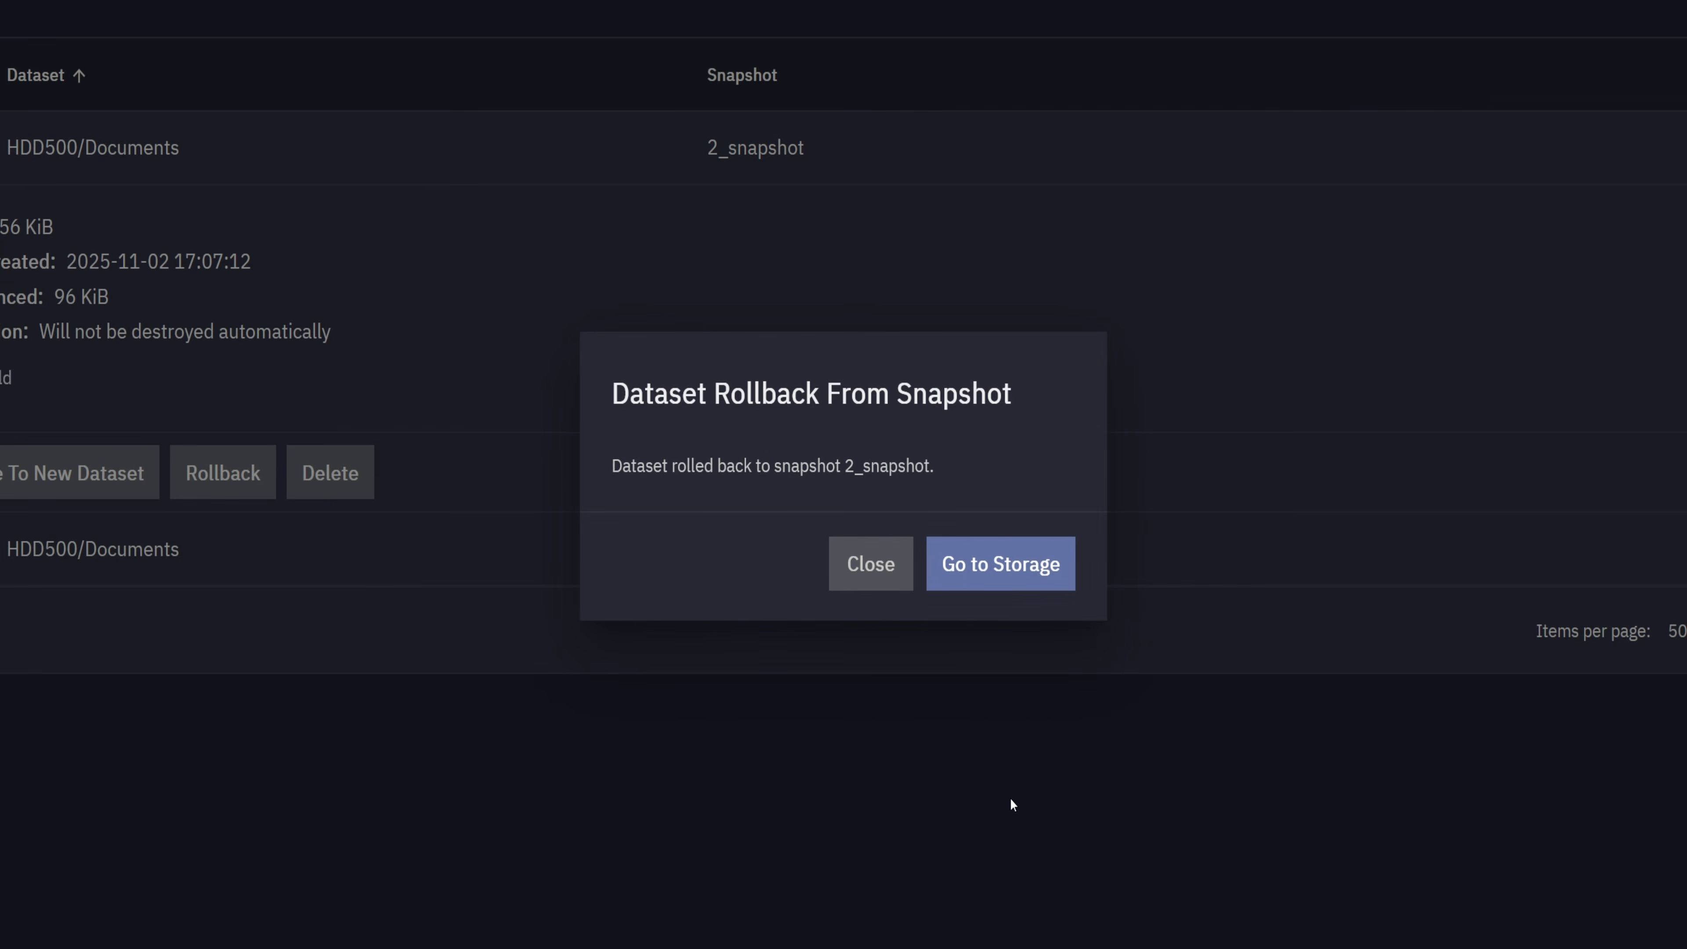
pyautogui.click(985, 584)
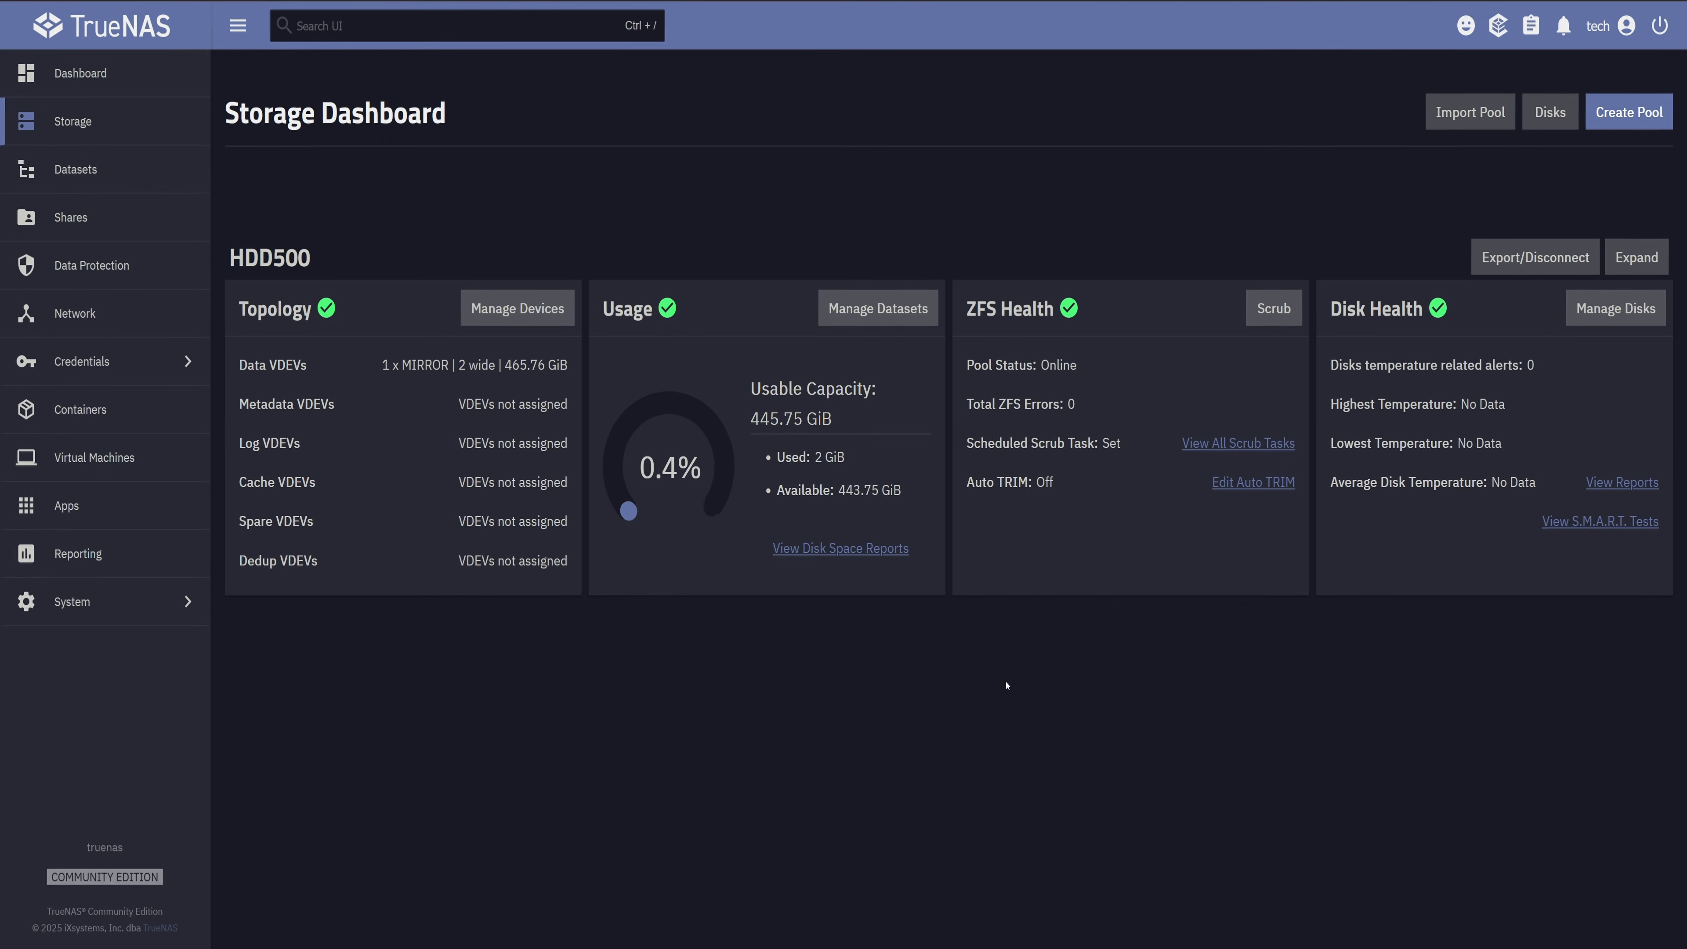
# Select the Documents dataset in TrueNAS, and open demo.txt on the Windows Z: drive to check its content after the rollback.
pyautogui.click(123, 173)
pyautogui.click(605, 420)
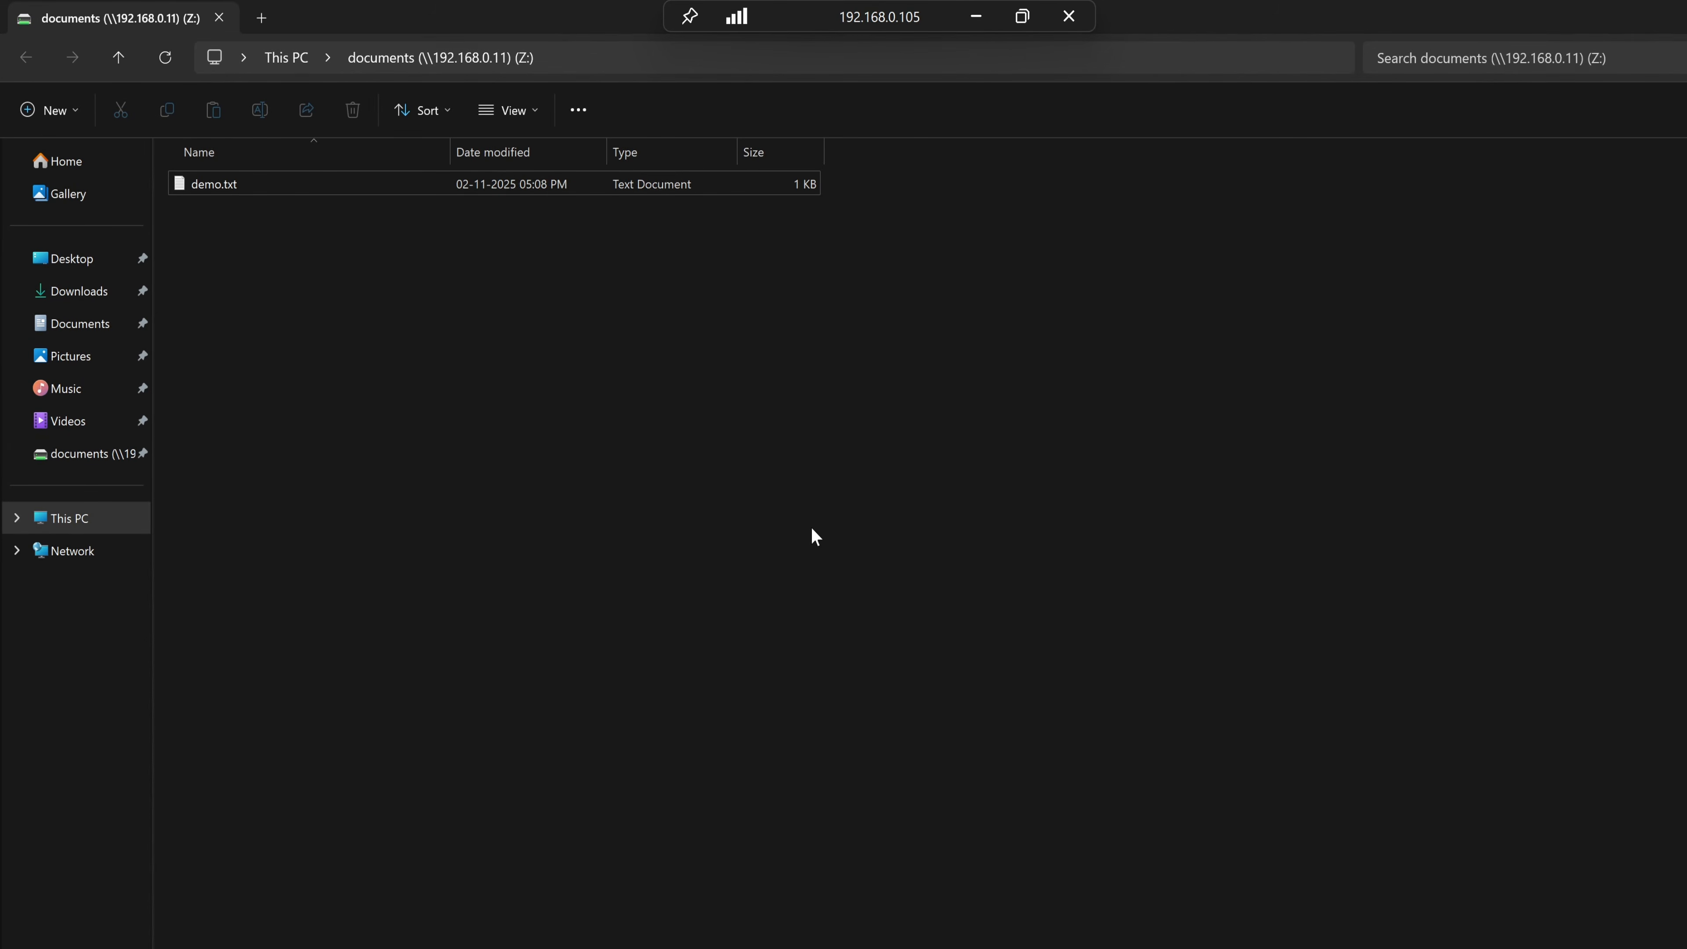
pyautogui.doubleClick(335, 181)
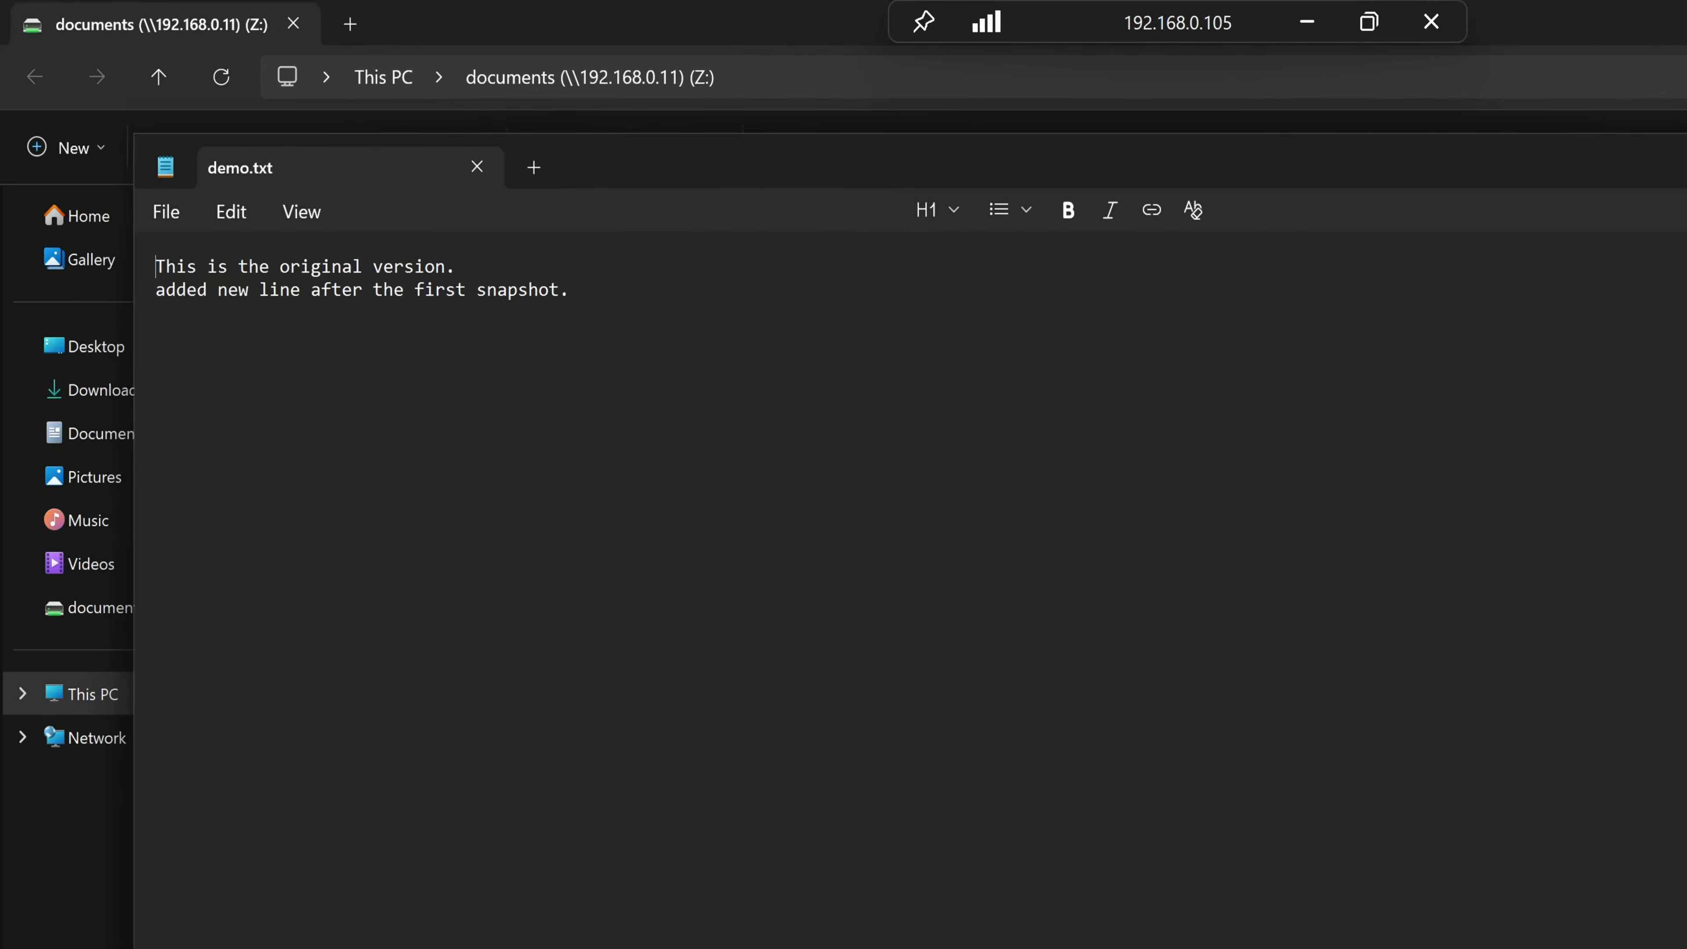
# Replace the second line of demo.txt with "final version before rolling back to the first snapshot.", and reopen the file to check it.
pyautogui.moveTo(579, 295); pyautogui.dragTo(158, 295)
pyautogui.write('f')
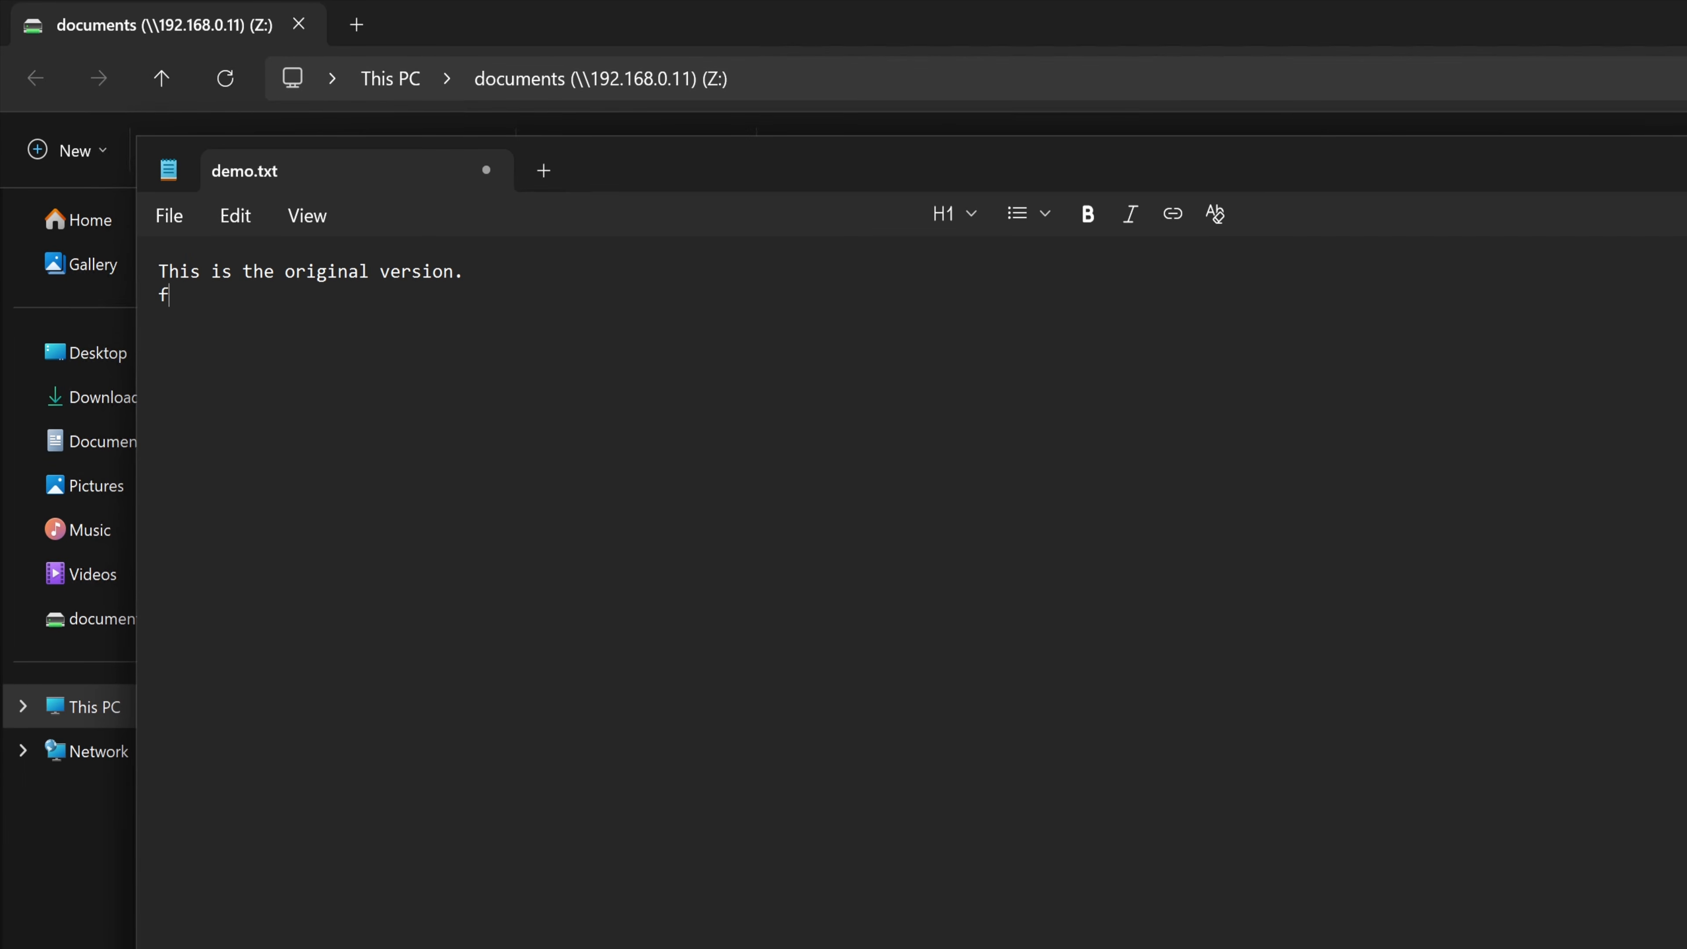
pyautogui.write('inal version before roll')
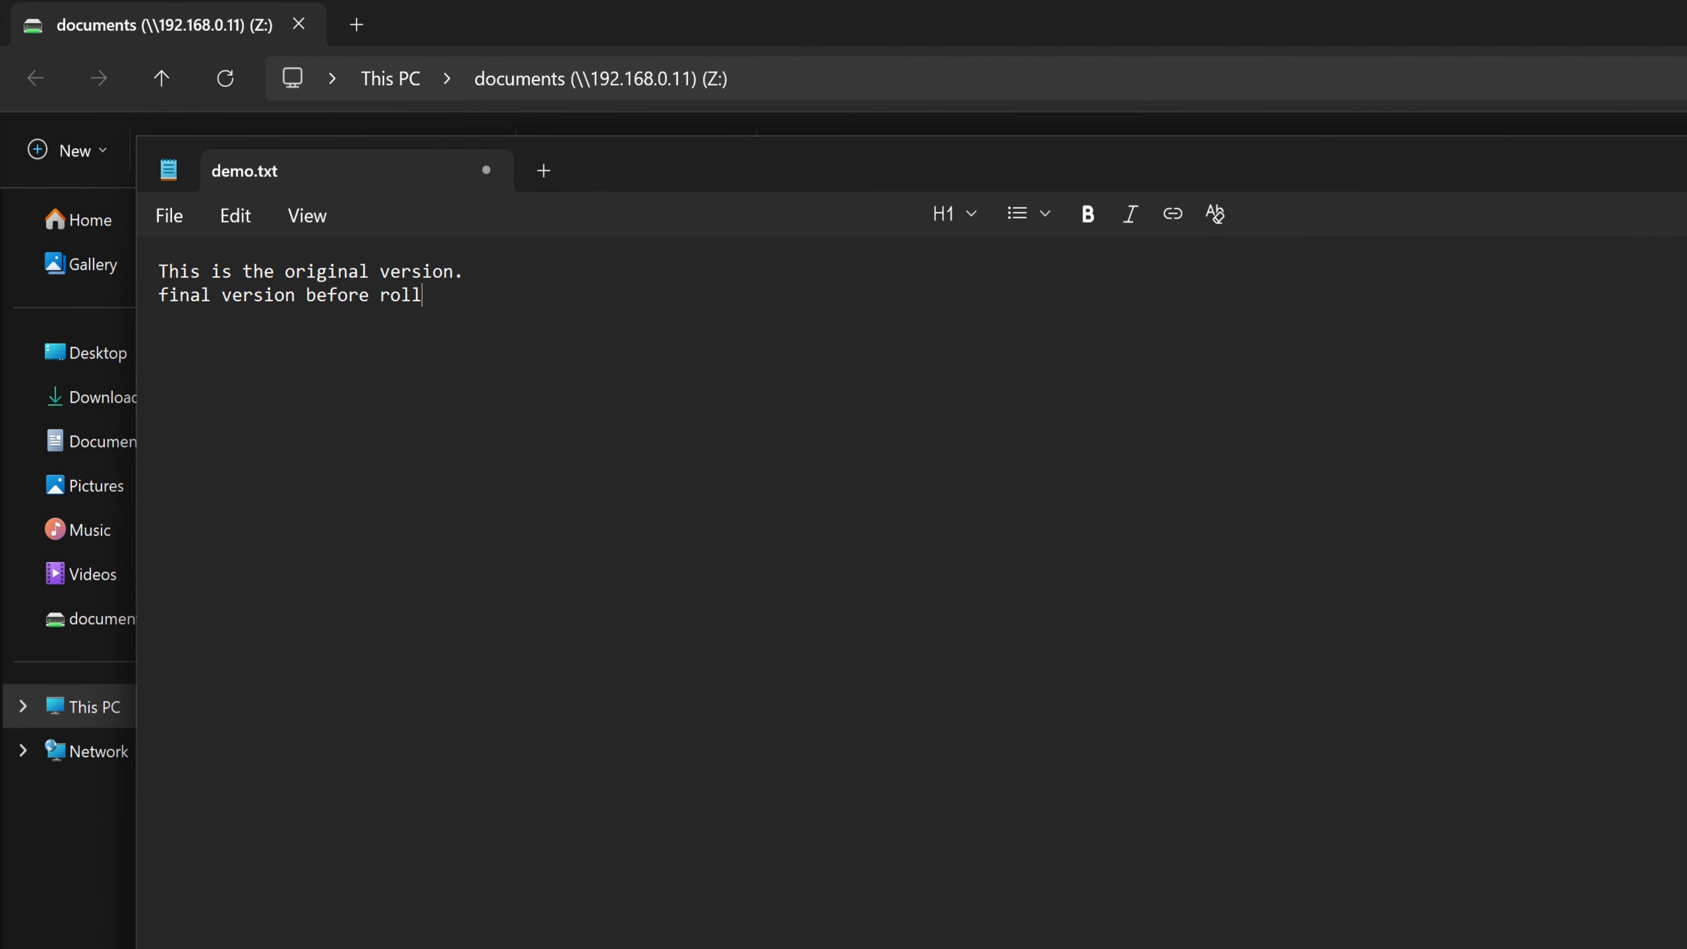
pyautogui.write('ing back to the first snapshot.')
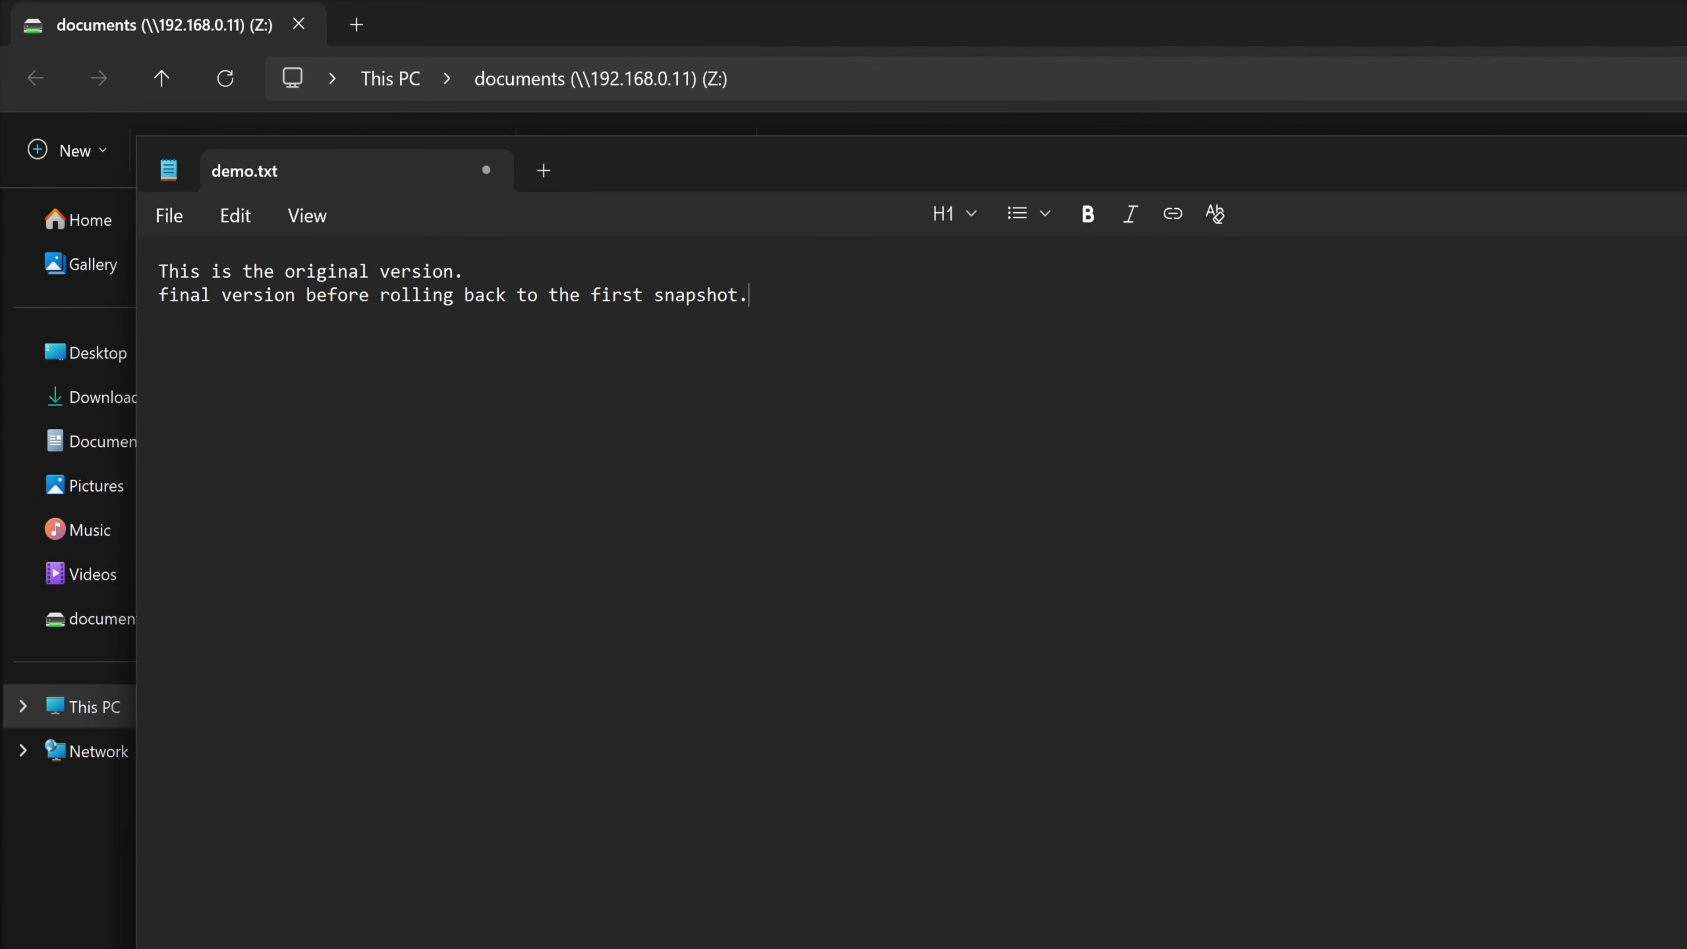
pyautogui.click(484, 170)
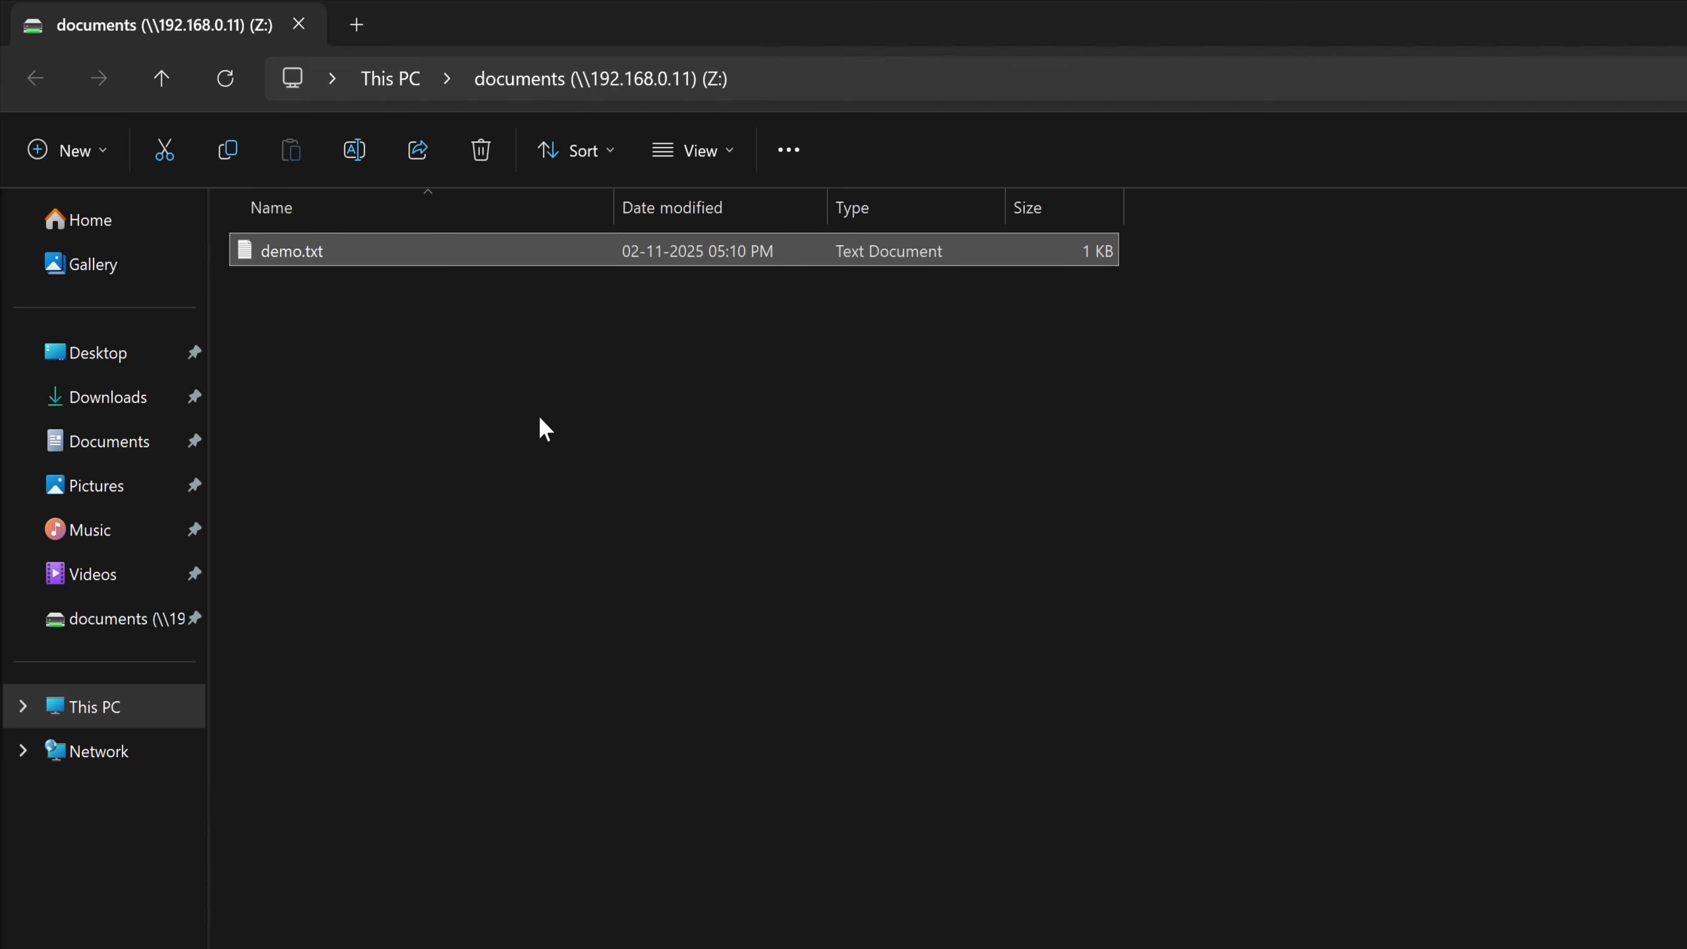
pyautogui.doubleClick(452, 255)
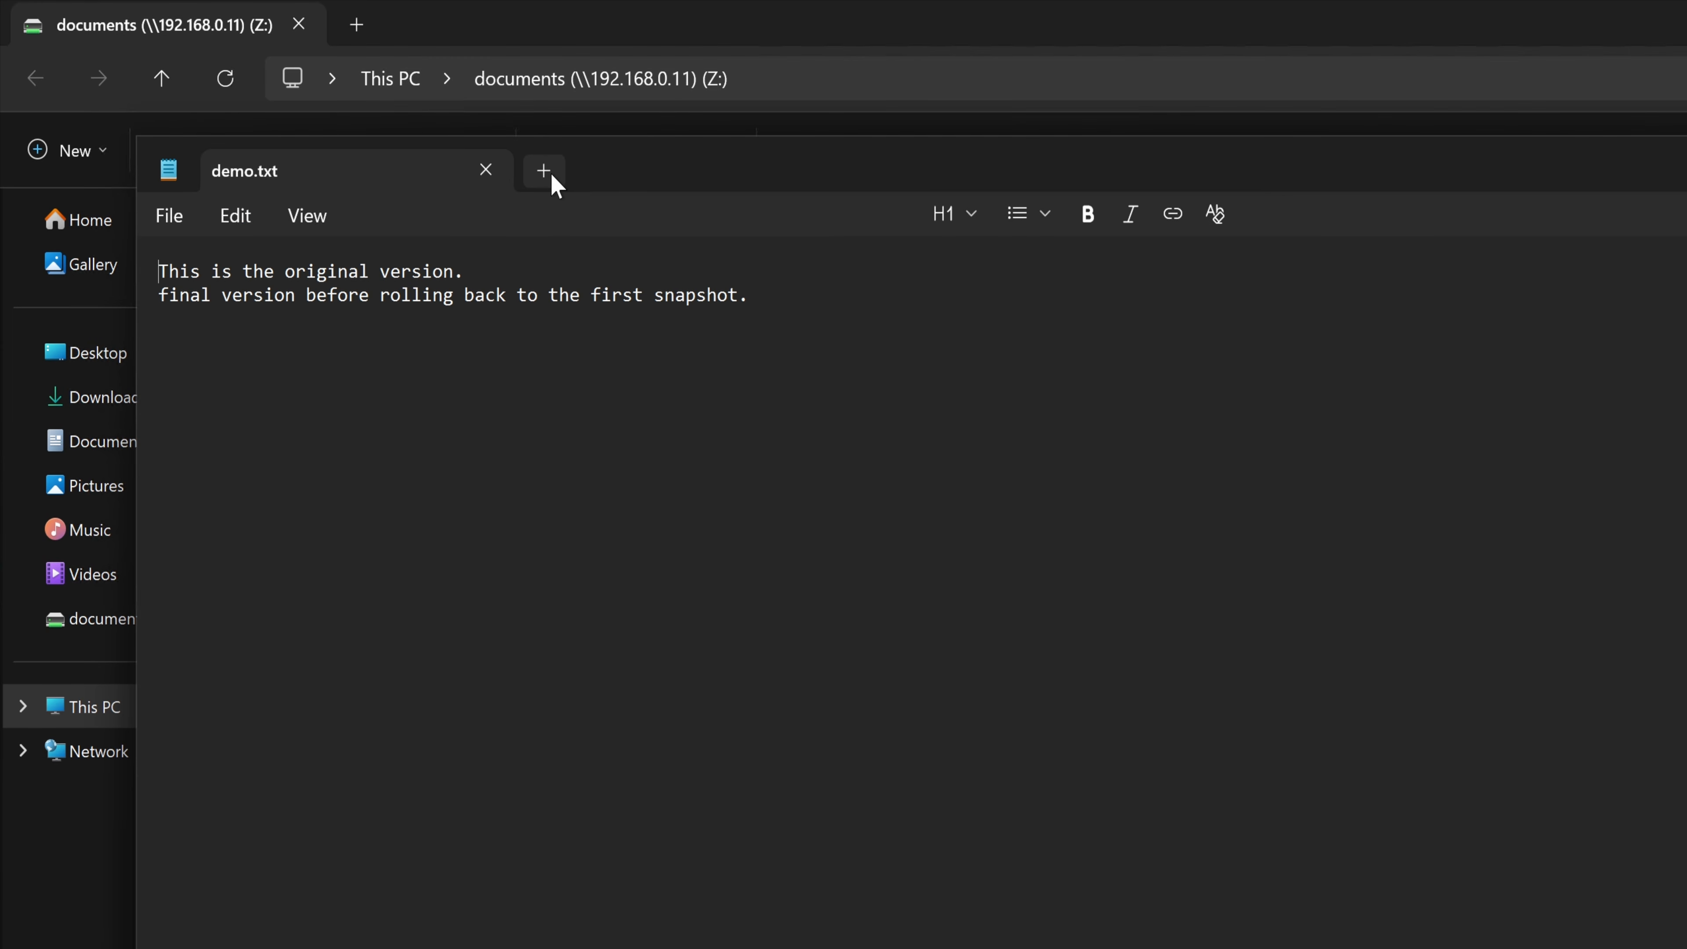
pyautogui.click(489, 174)
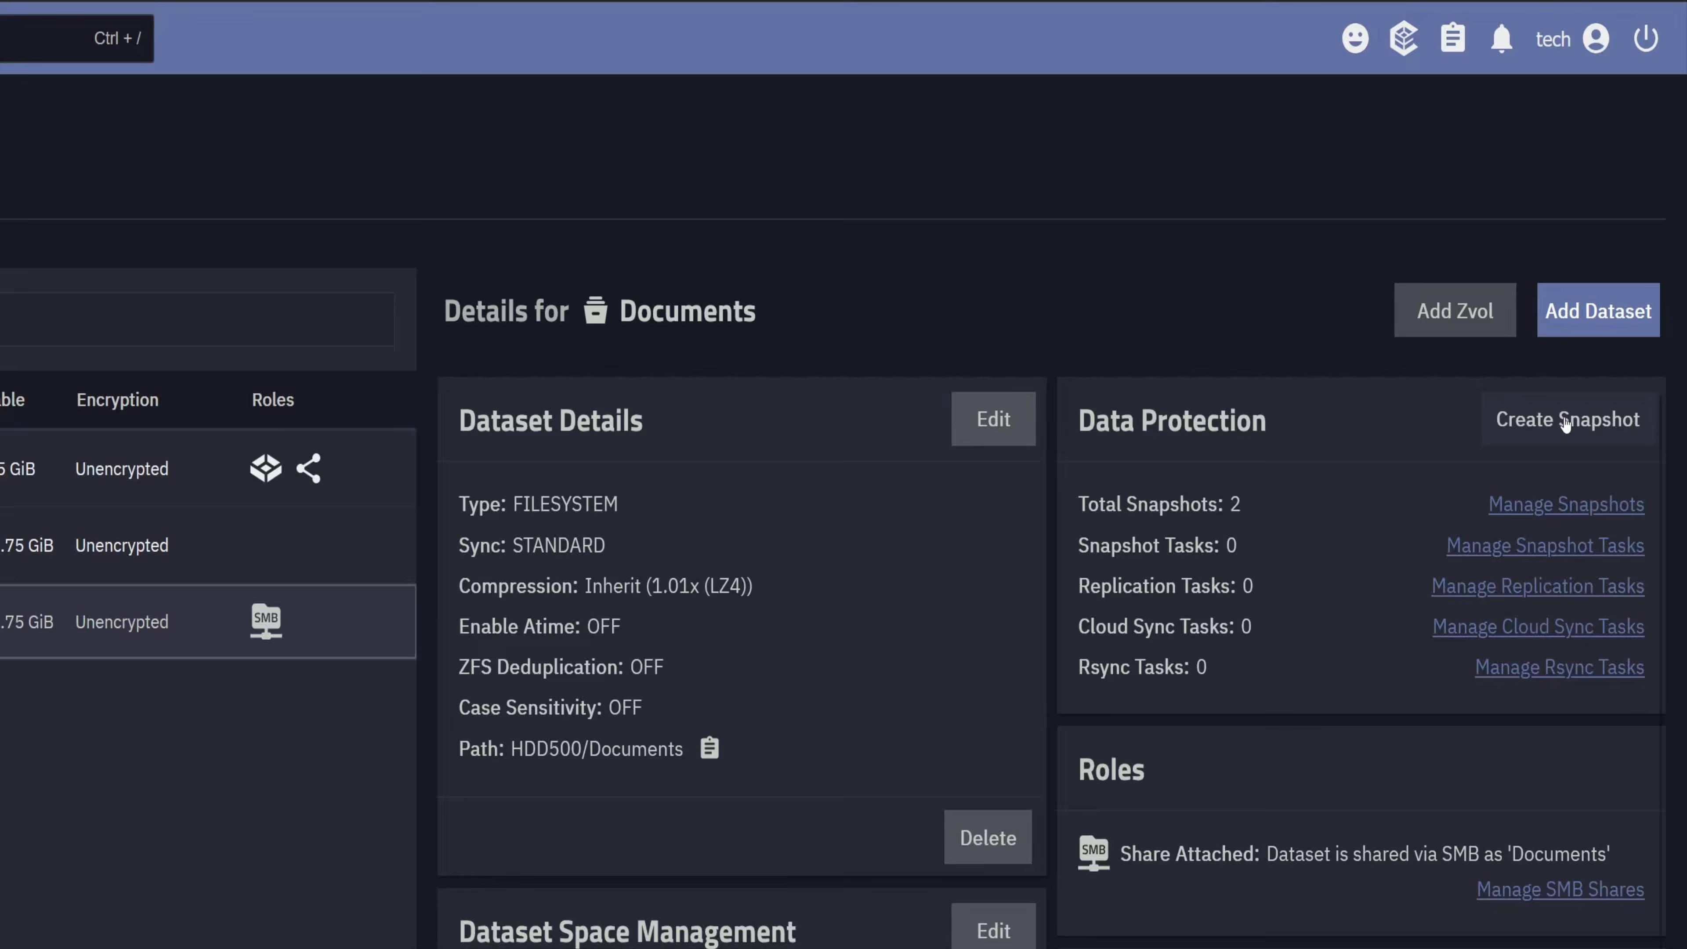
# In TrueNAS, create a non-recursive snapshot of HDD500/Documents named 3_safety_restore_point.
pyautogui.click(1566, 420)
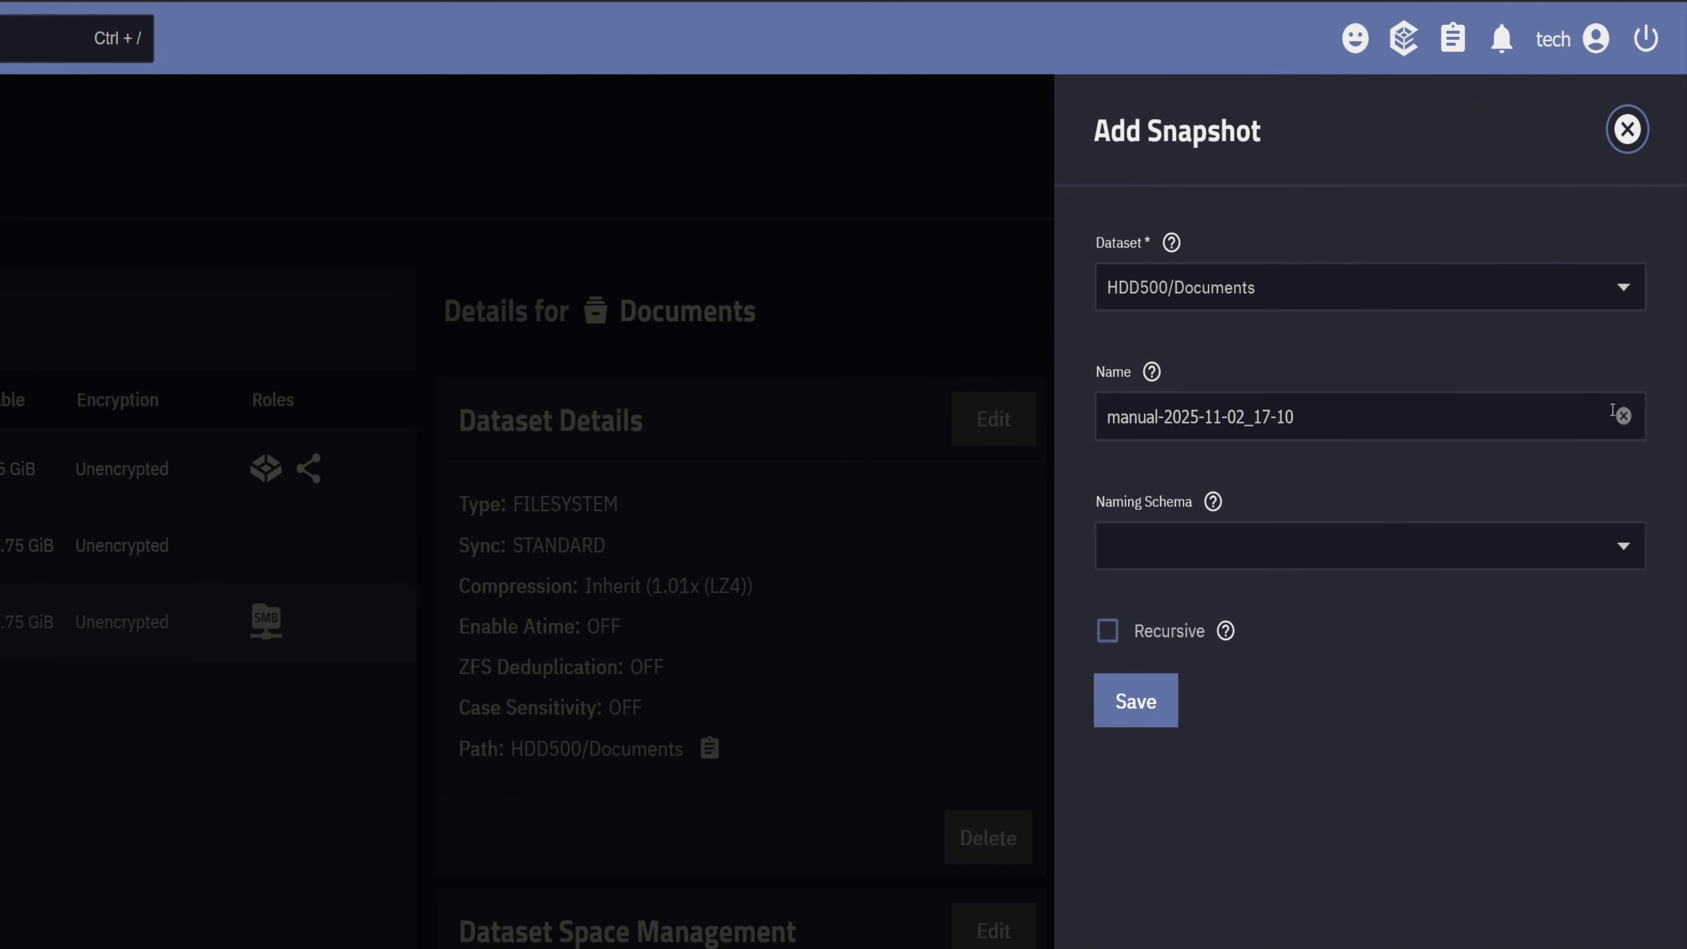
pyautogui.click(1621, 416)
pyautogui.click(1490, 414)
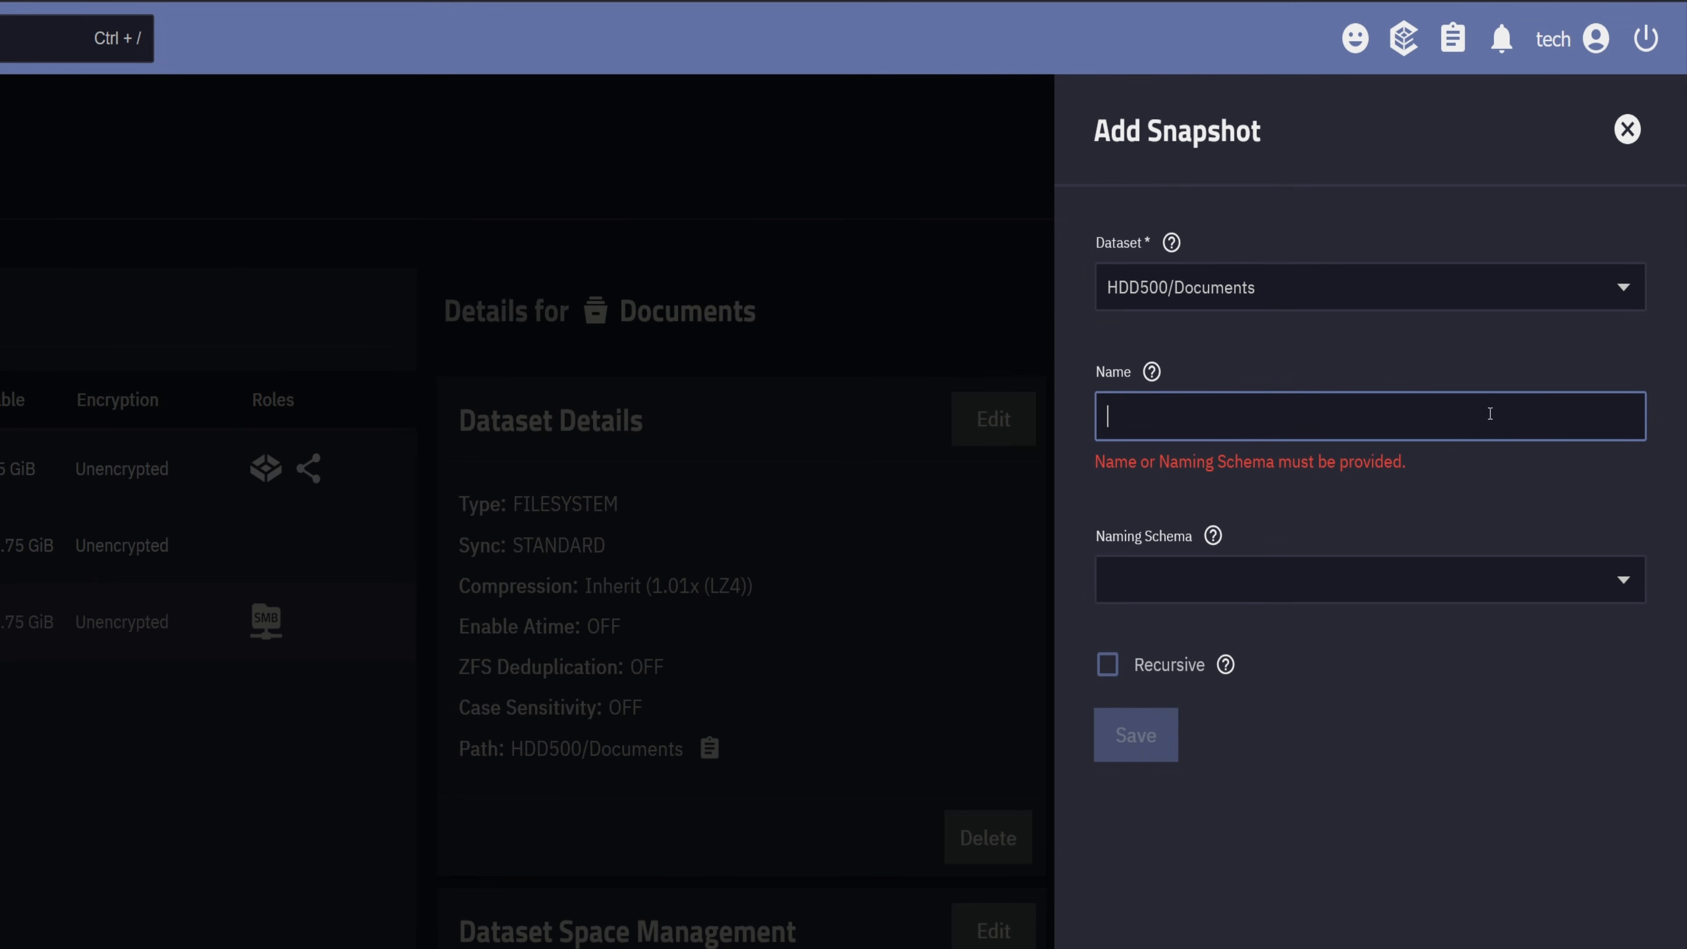
pyautogui.write('3_')
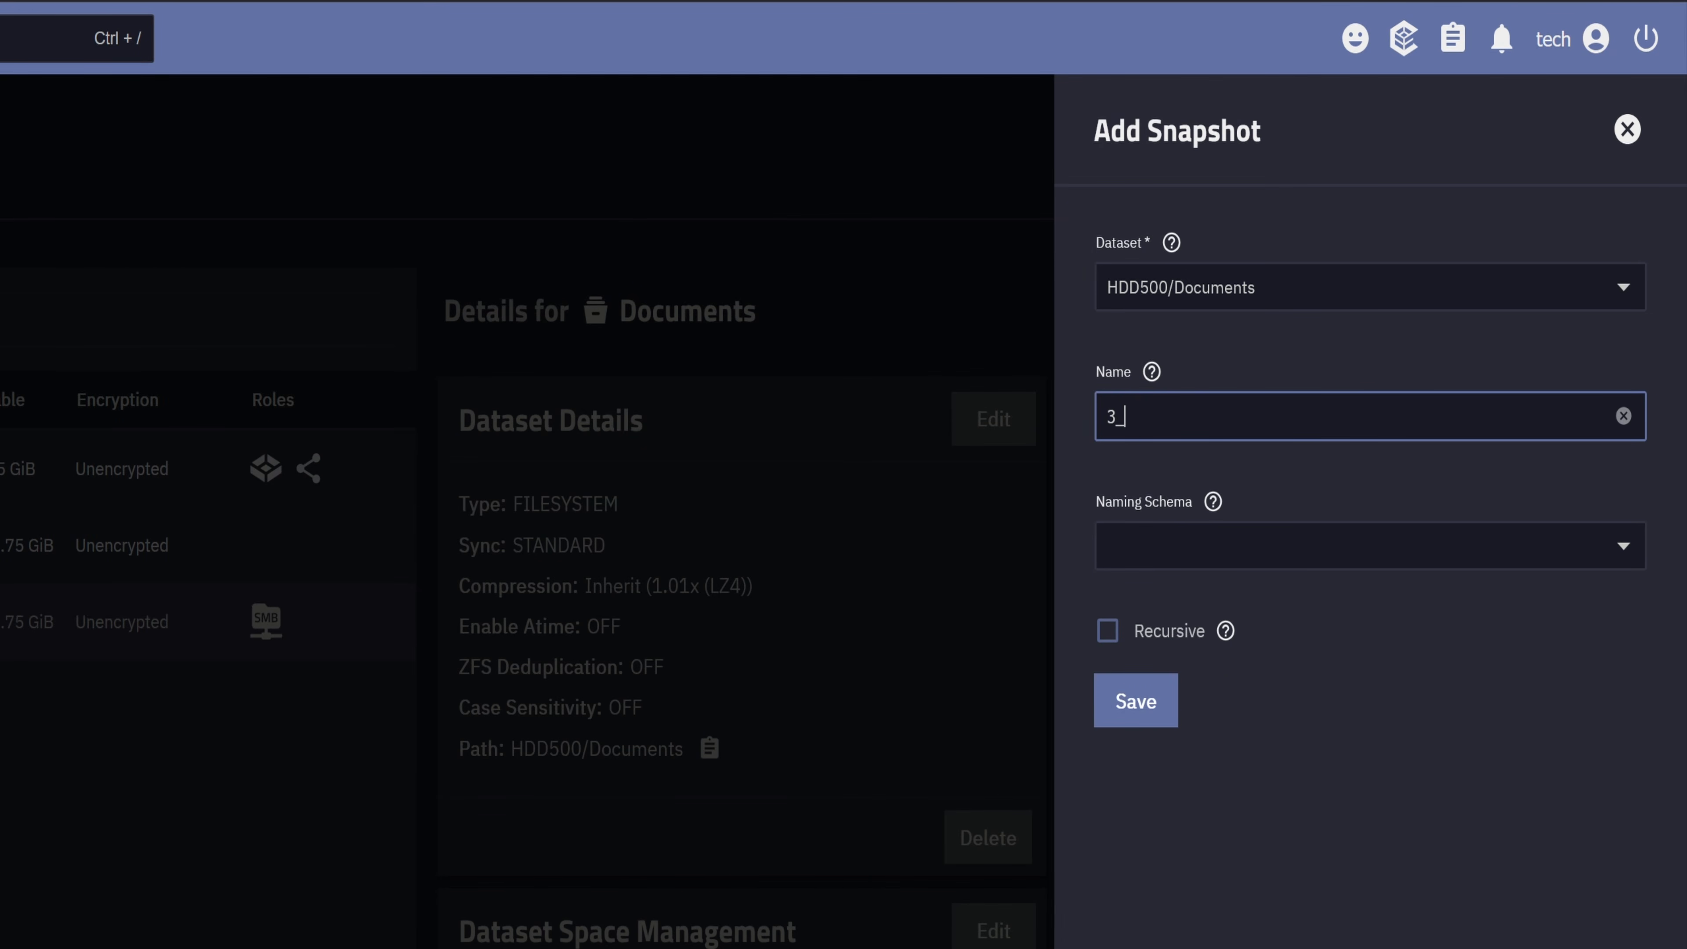
pyautogui.write('safety_restore_point')
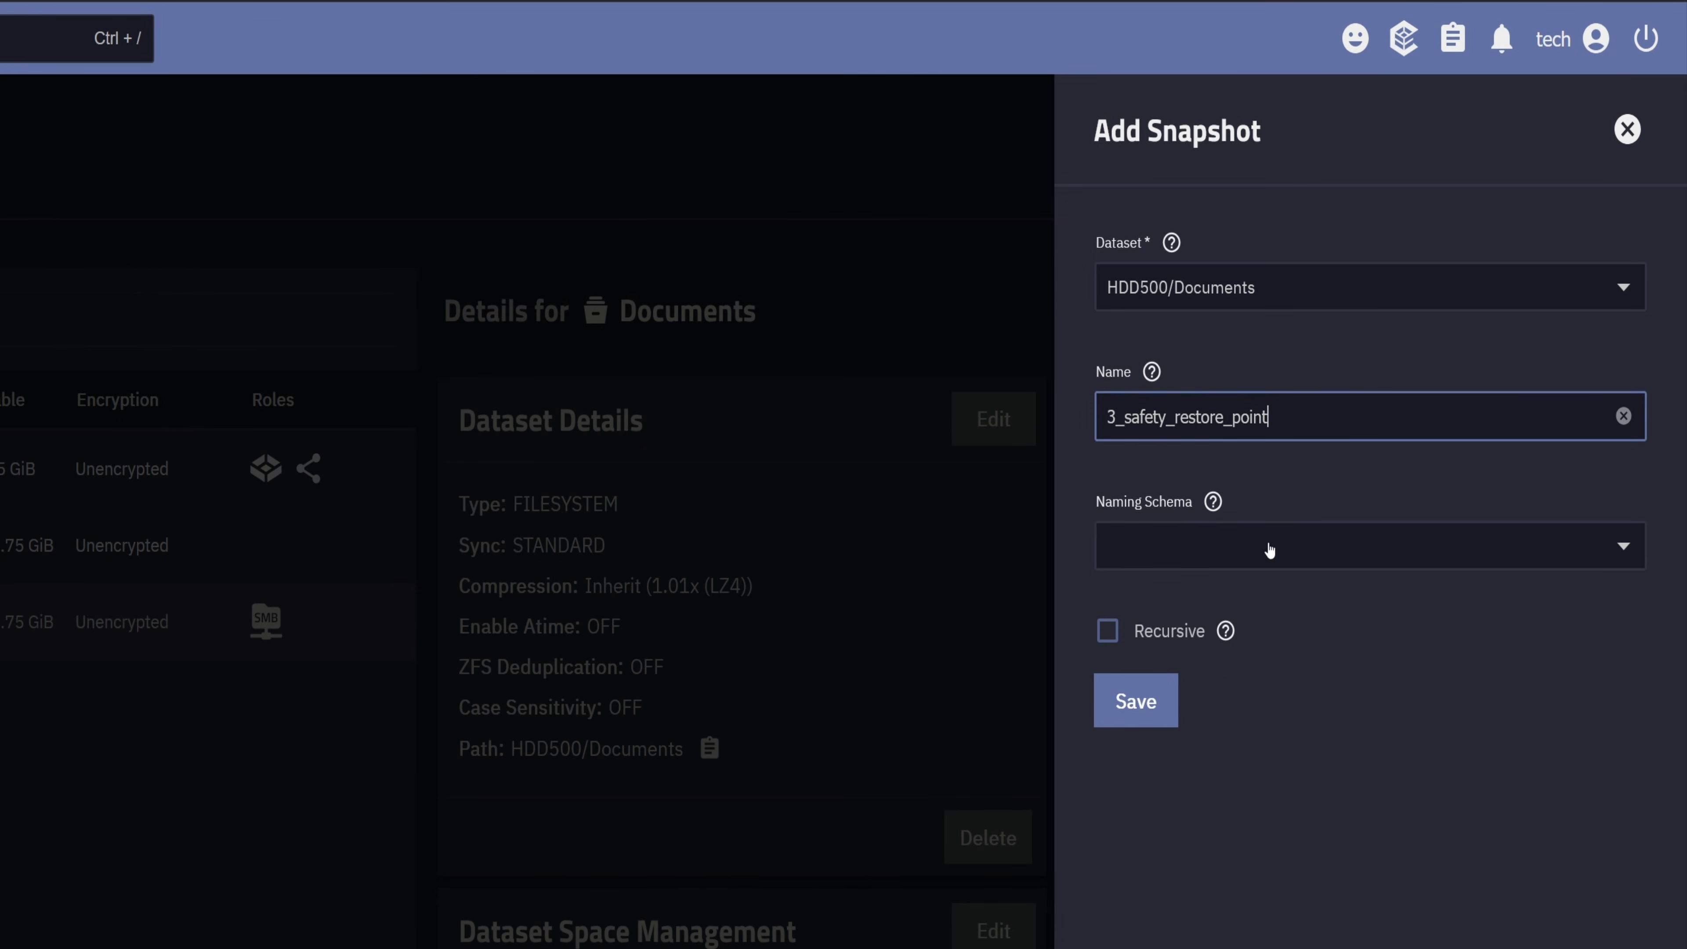
pyautogui.click(1110, 716)
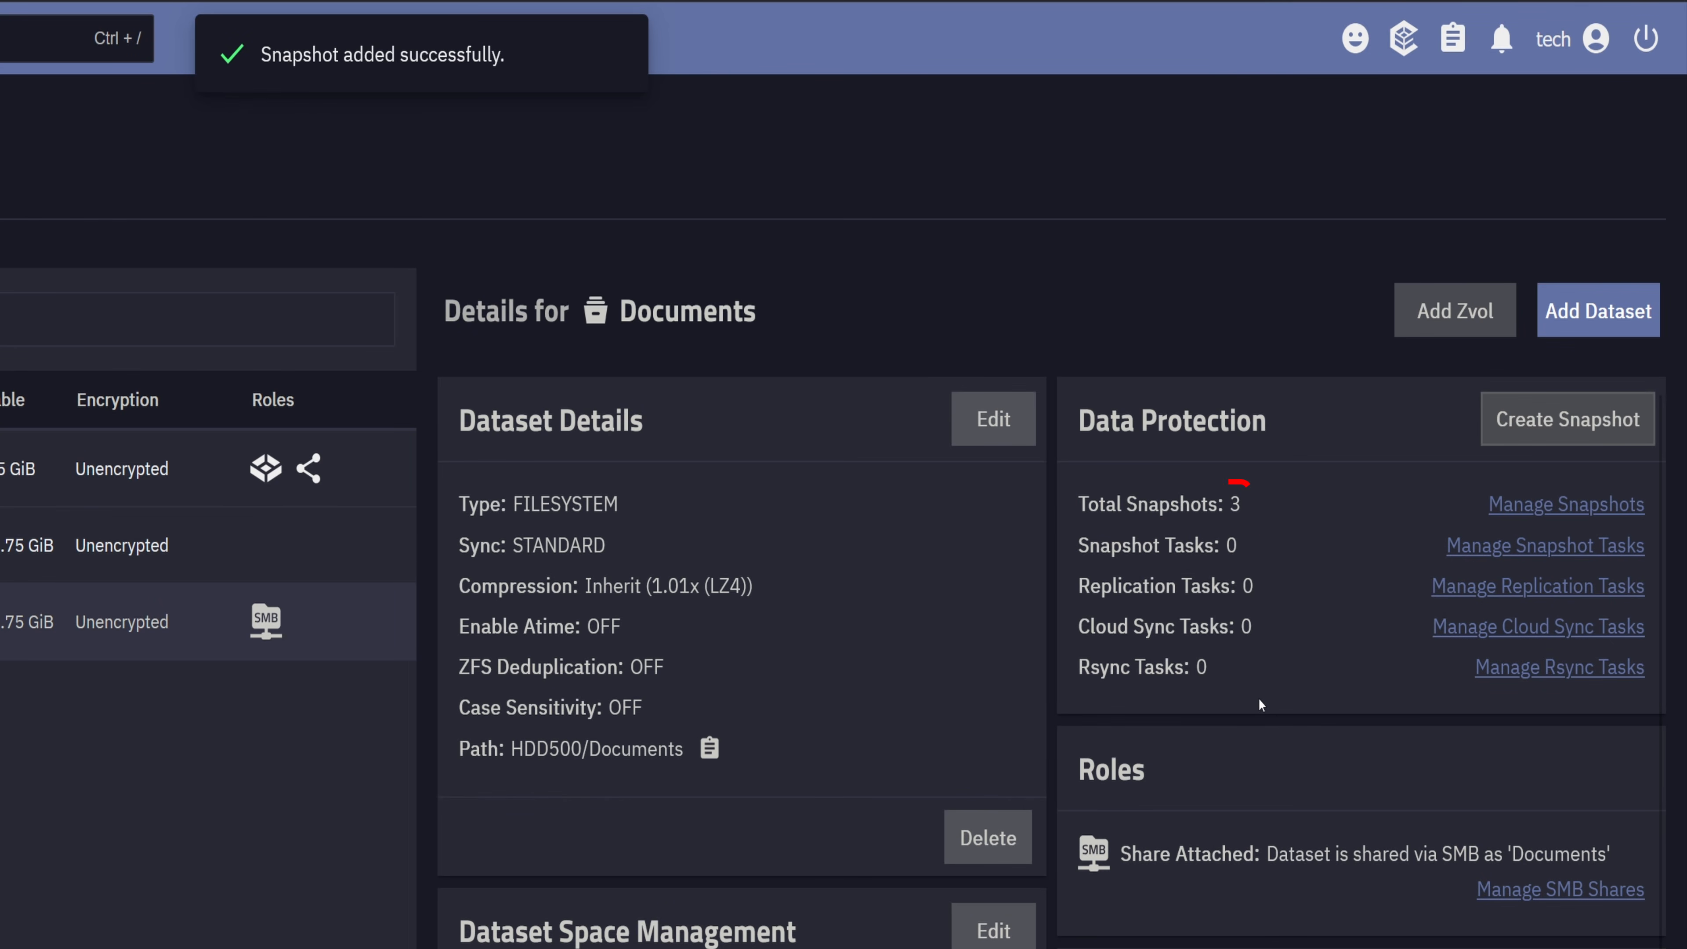
# Clone 2_snapshot of HDD500/Documents to a new dataset named HDD500/Docs, and go to the datasets overview.
pyautogui.click(1534, 505)
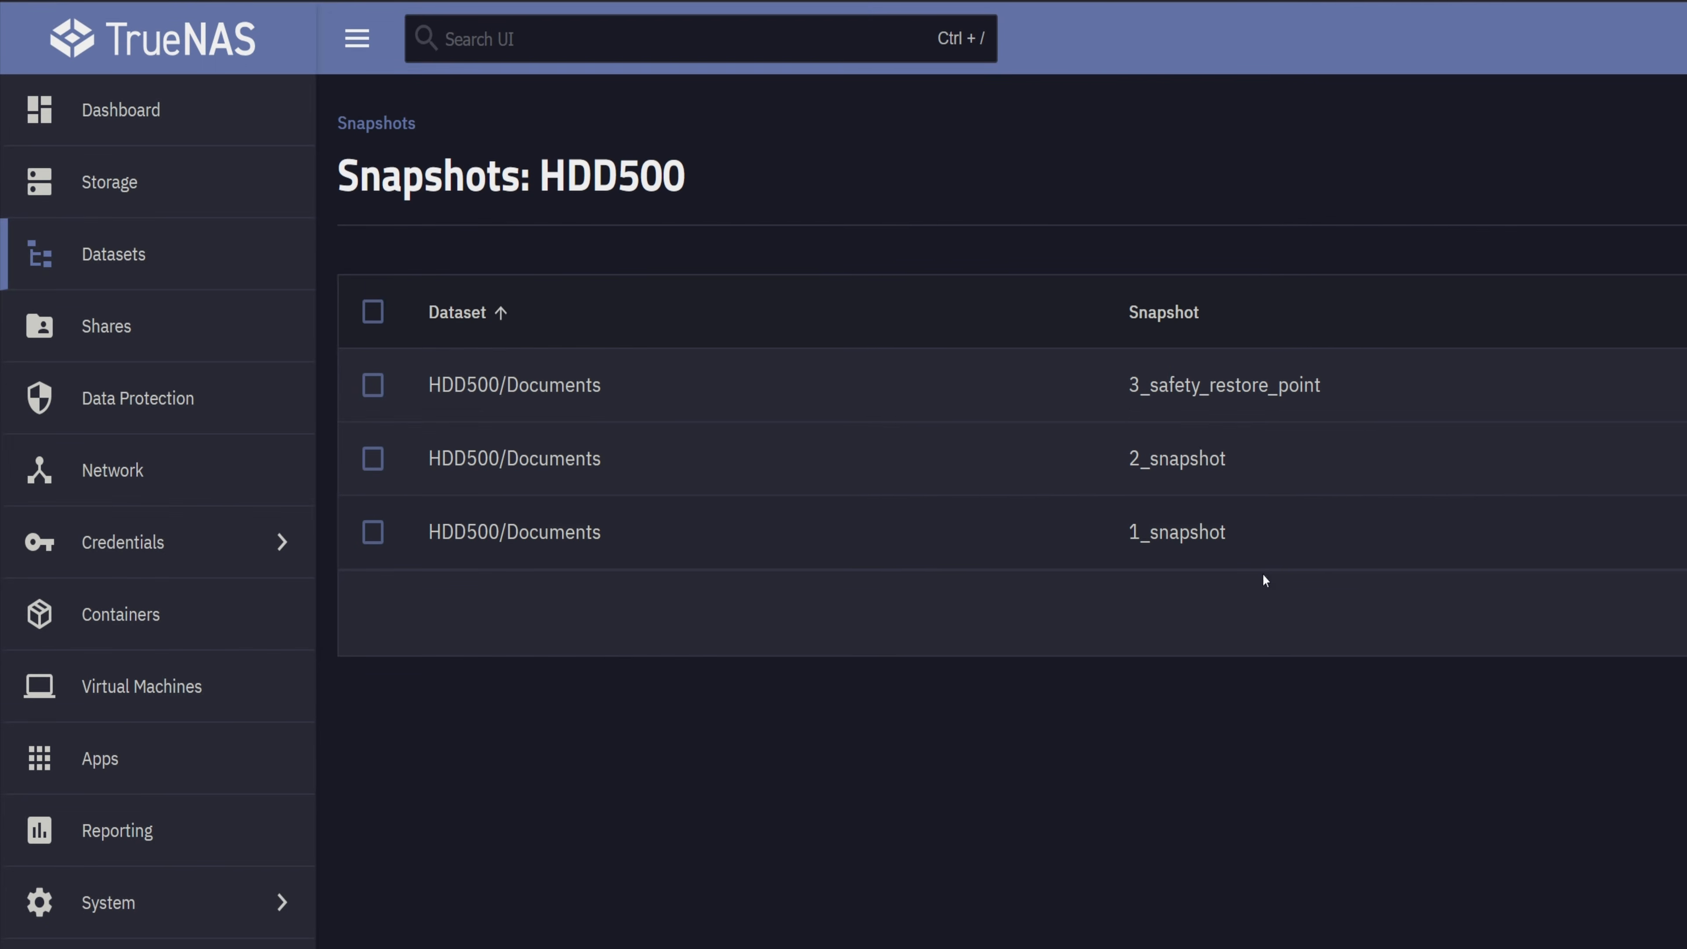
pyautogui.click(1132, 480)
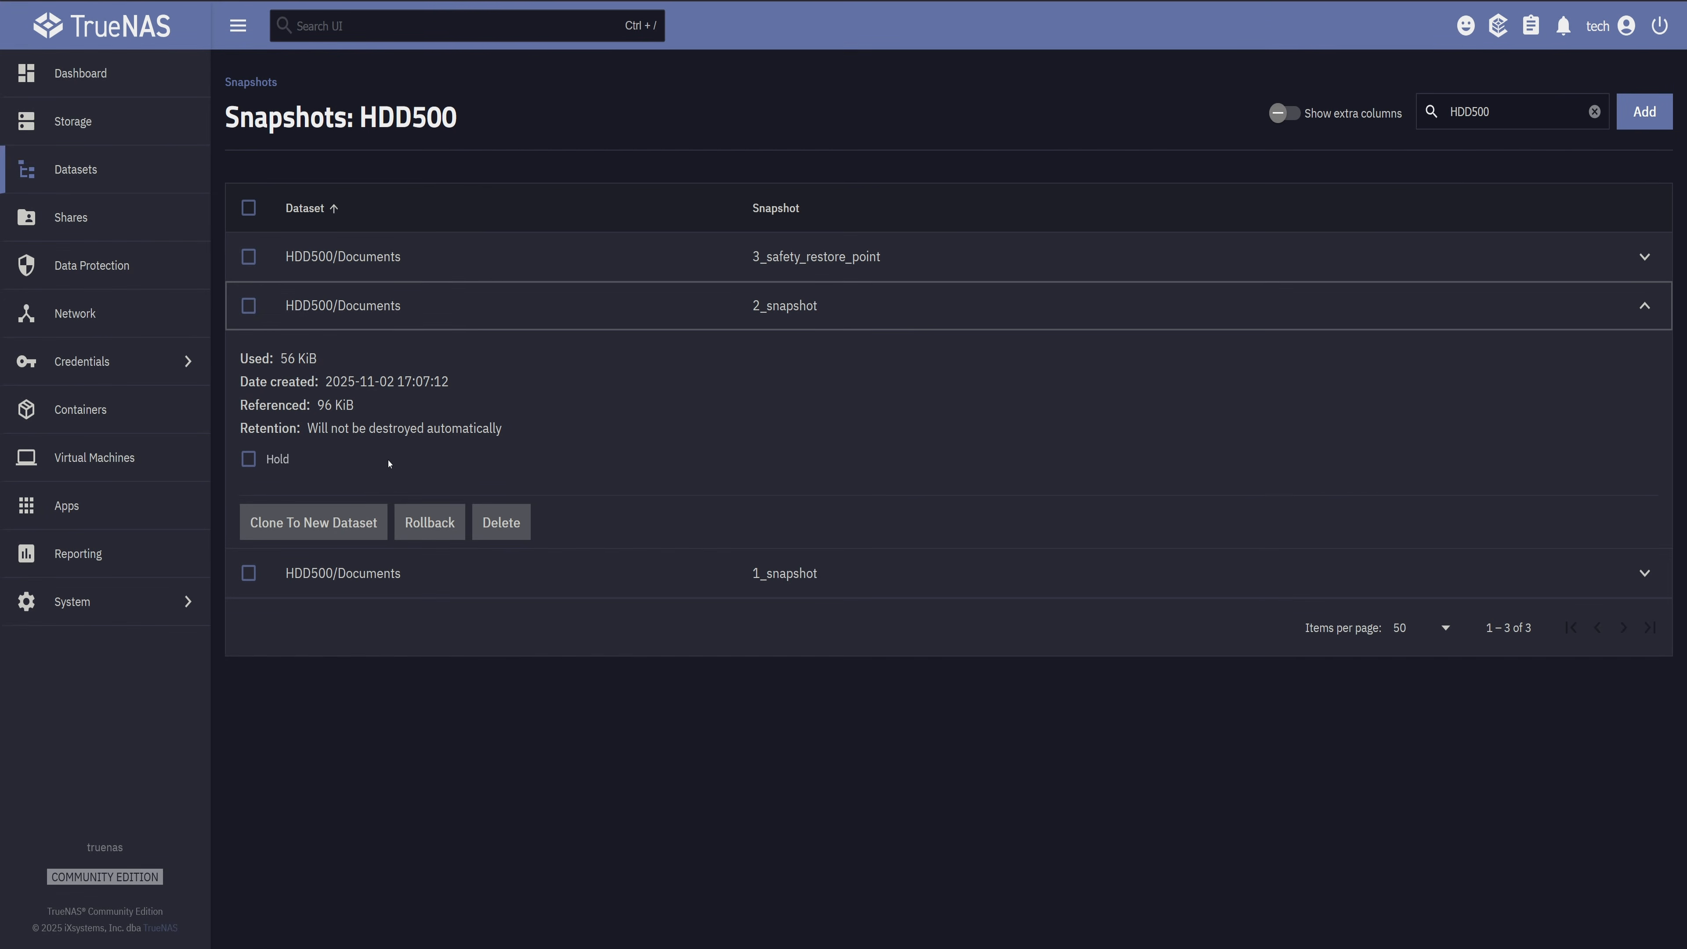
pyautogui.click(345, 524)
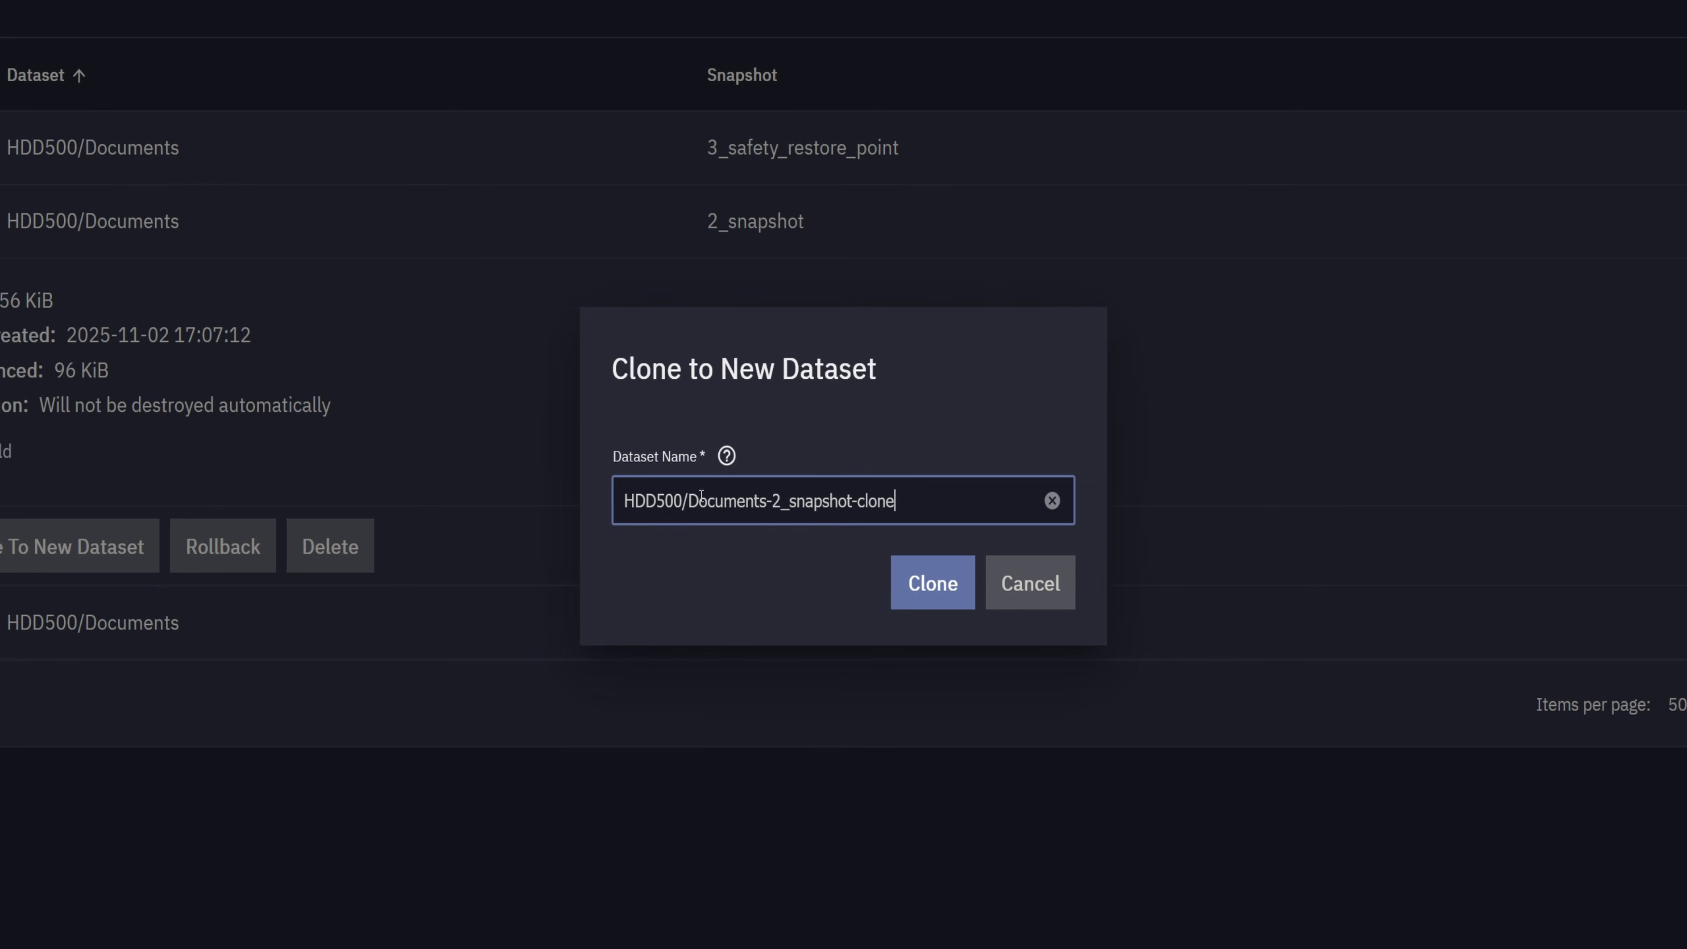
pyautogui.moveTo(705, 500); pyautogui.dragTo(930, 500)
pyautogui.write('cs')
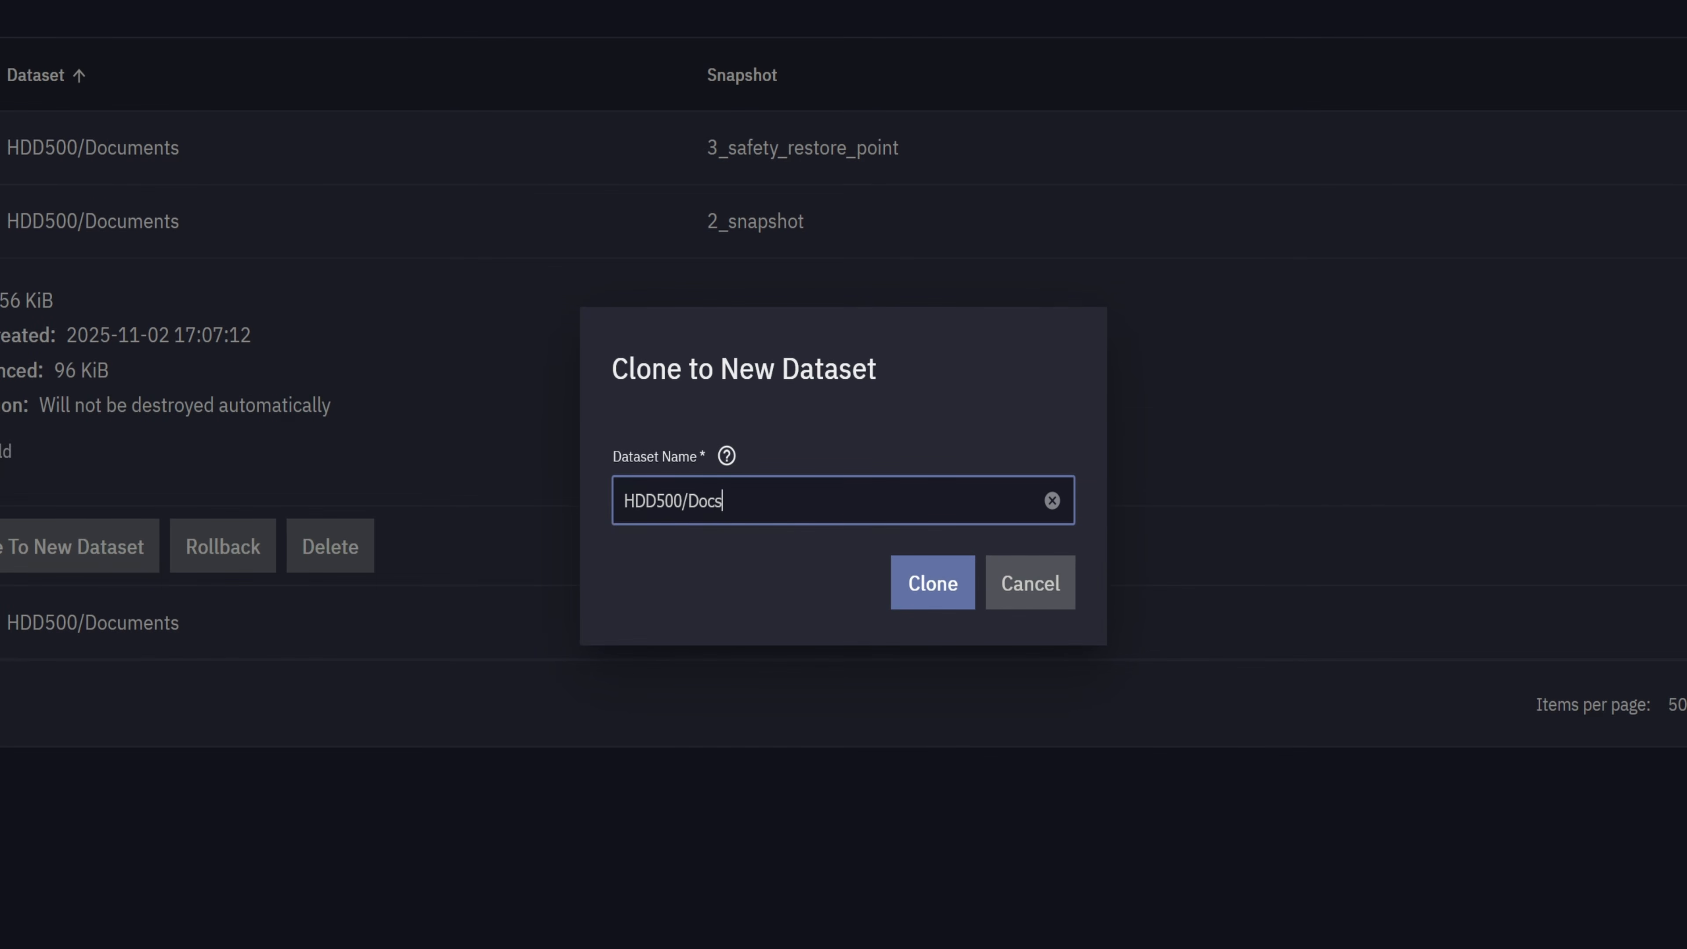
pyautogui.click(933, 600)
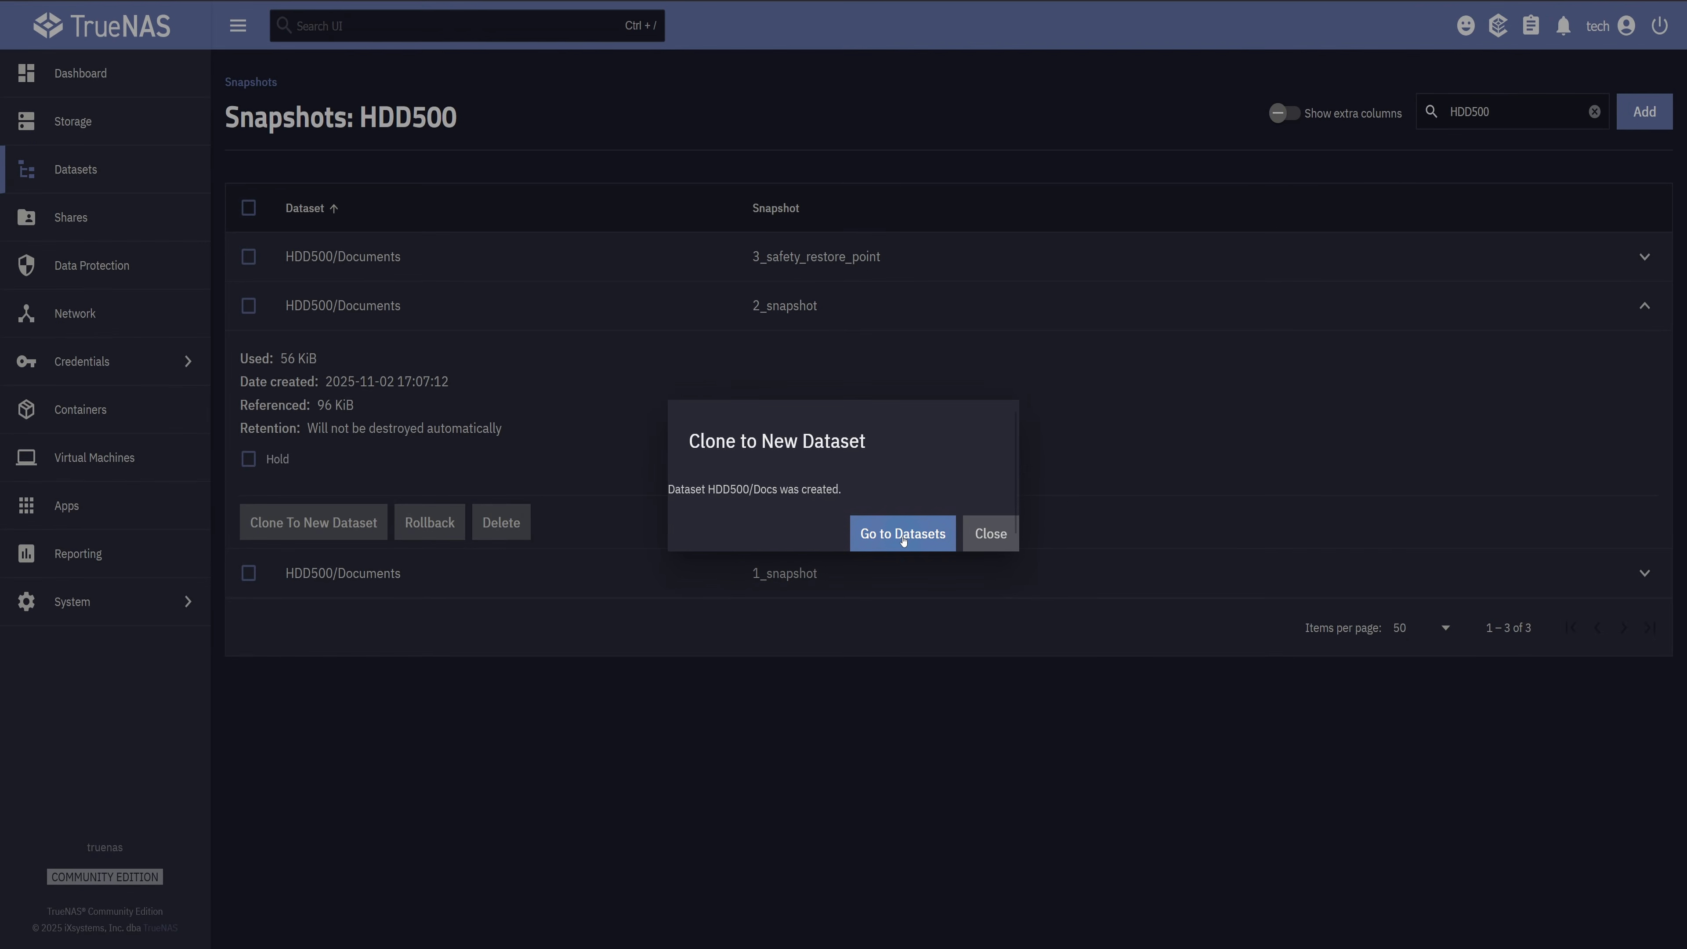
pyautogui.click(903, 541)
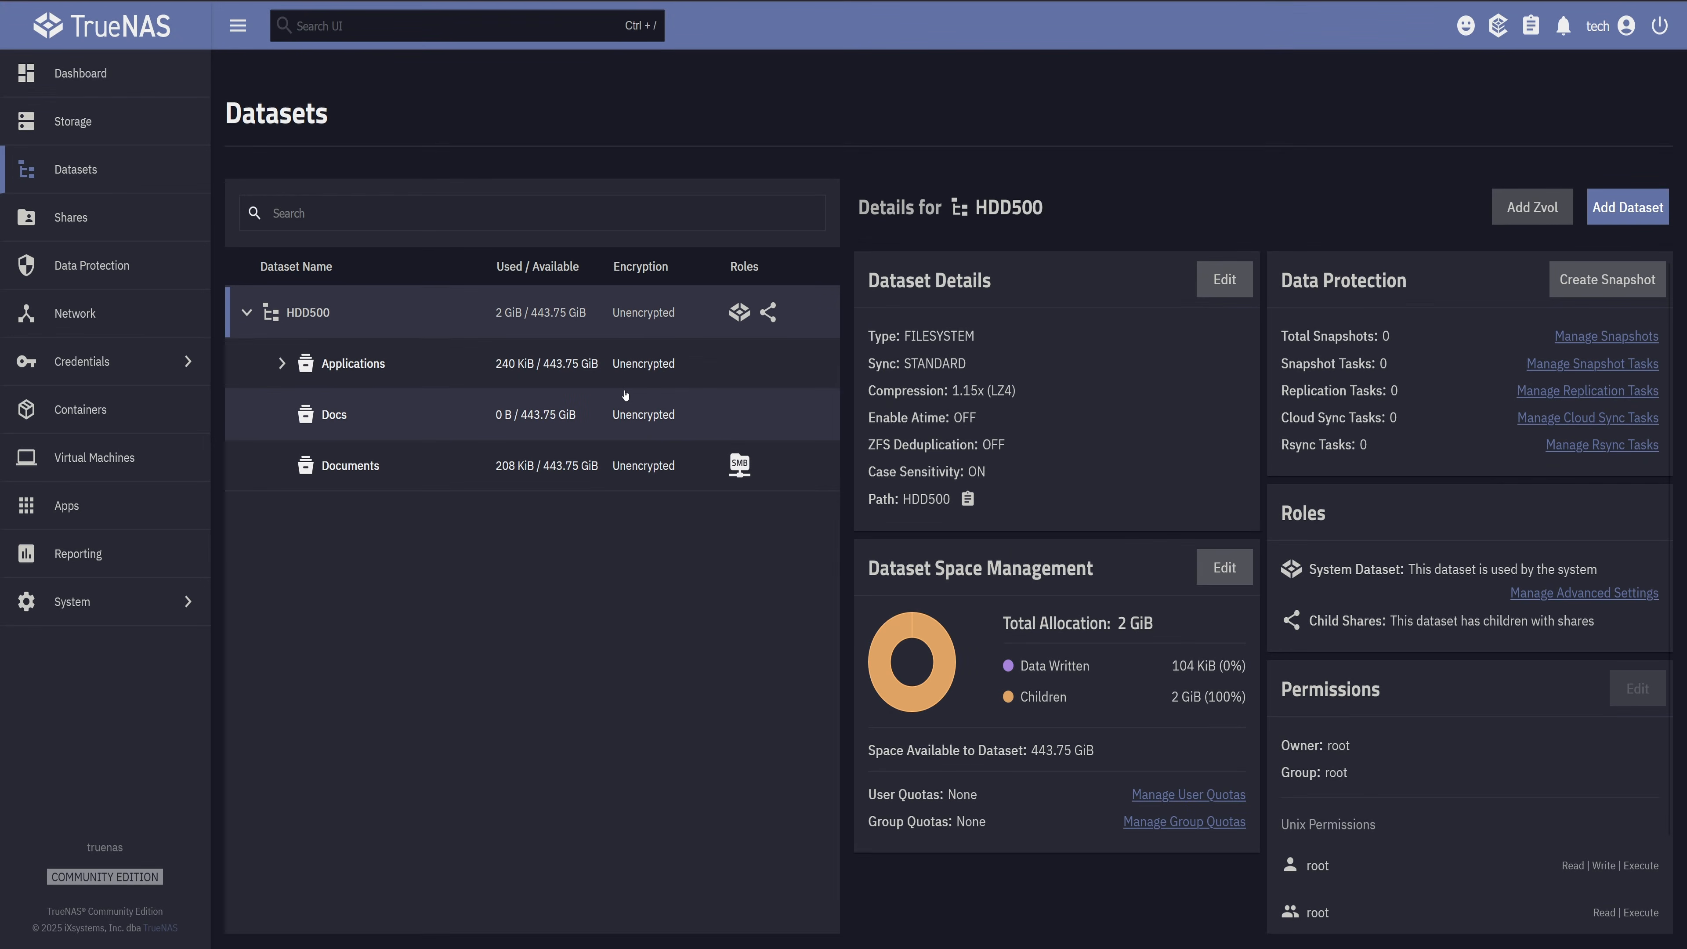
# Create an SMB share named Docs for the Docs dataset with the Multi-protocol (NFSv4/SMB) shares purpose, and restart the SMB service.
pyautogui.click(625, 394)
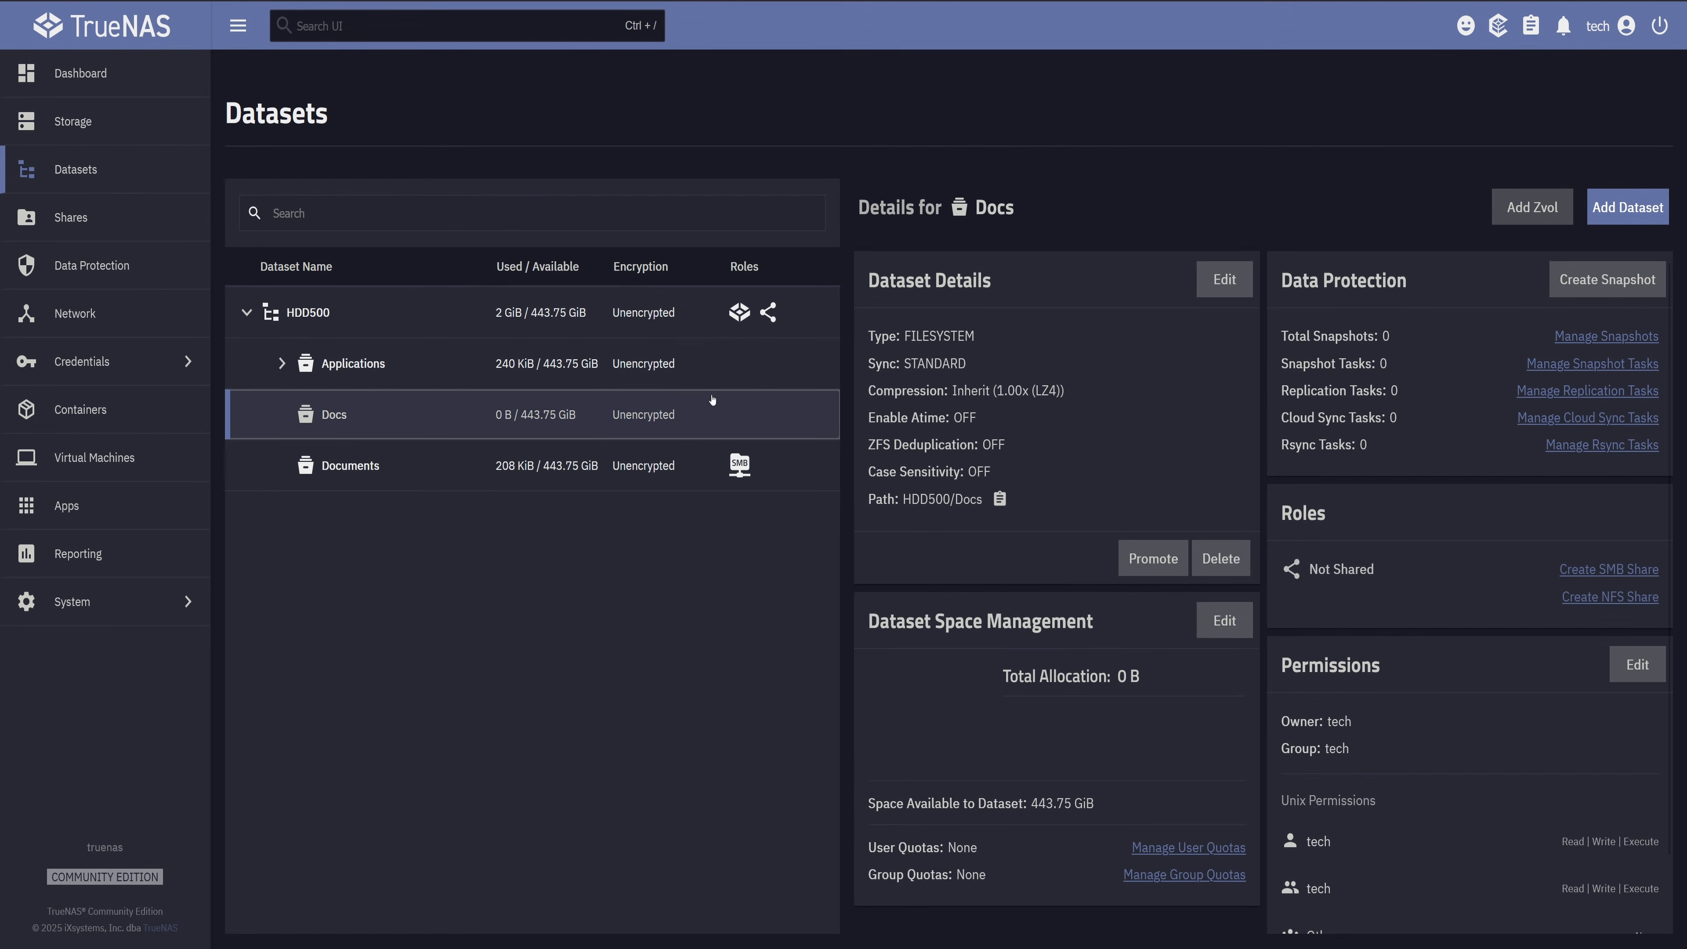
pyautogui.scroll(-1, 1437, 651)
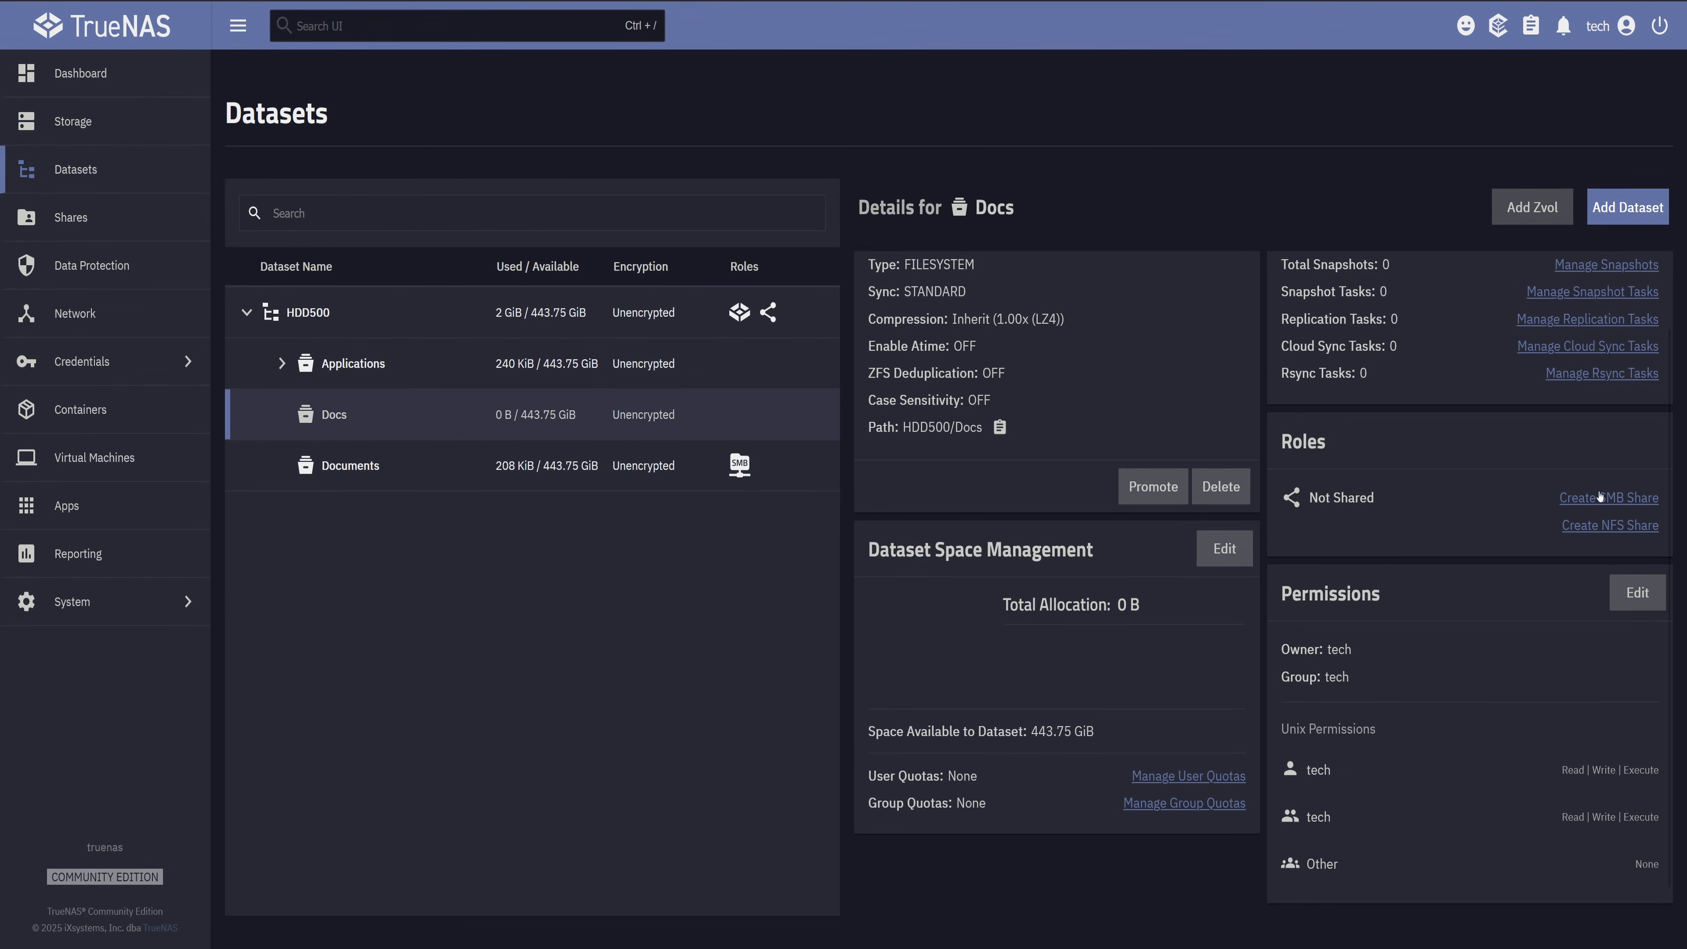
pyautogui.click(1600, 495)
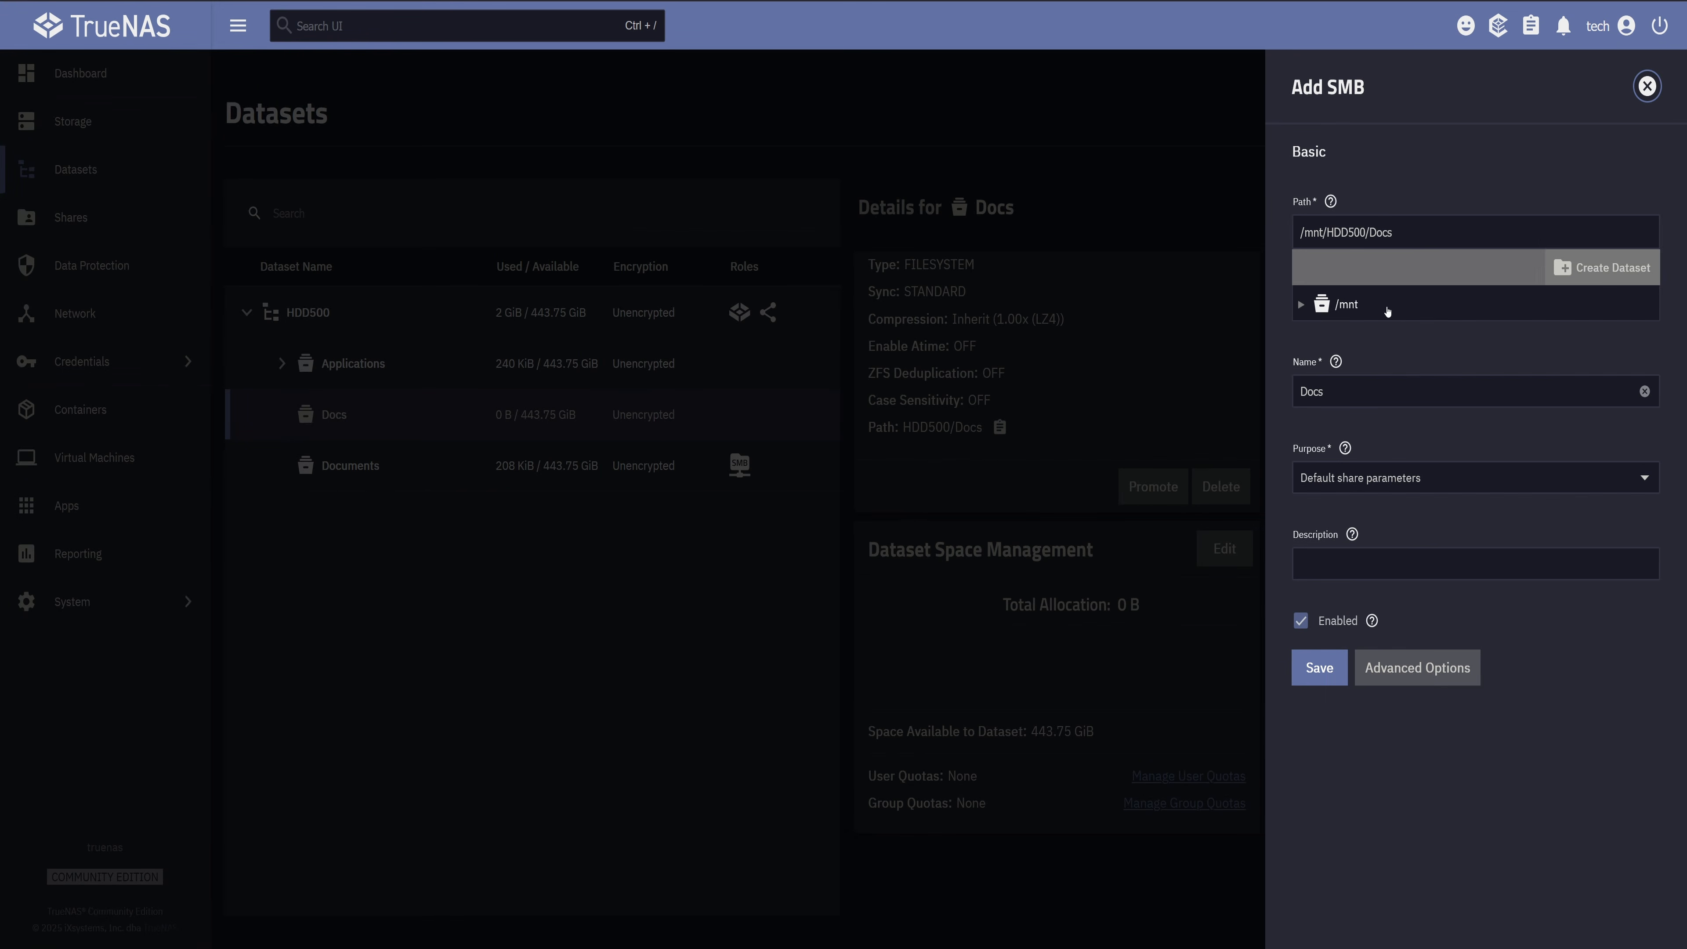
pyautogui.click(1360, 481)
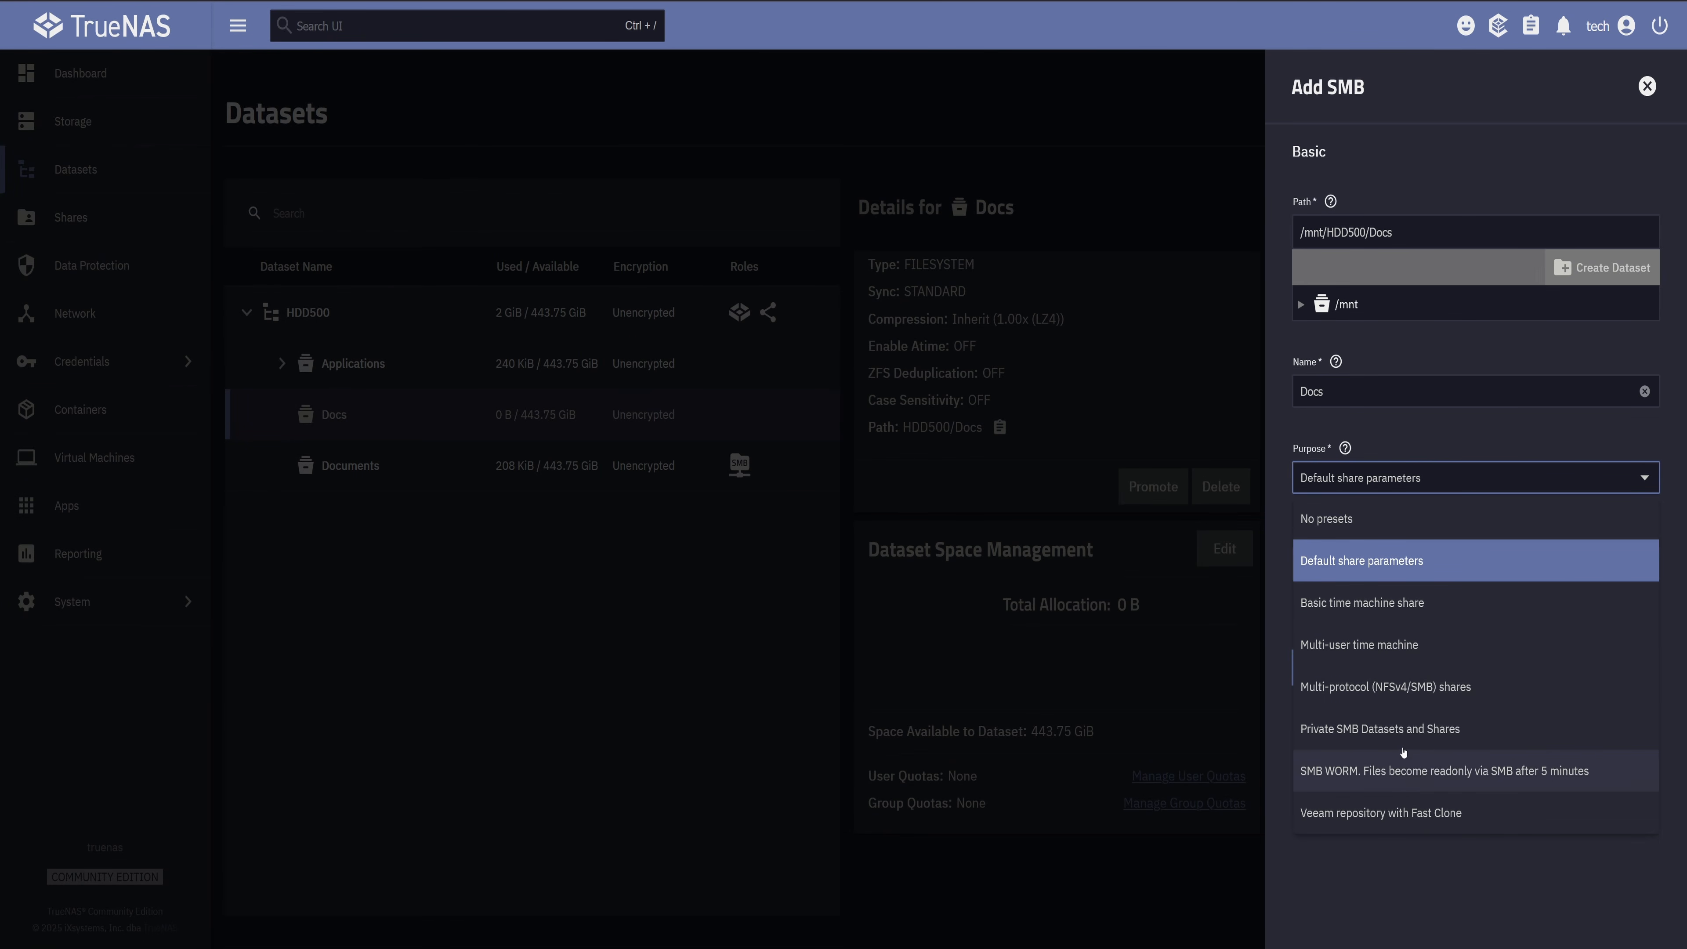
pyautogui.click(1433, 691)
pyautogui.click(1302, 673)
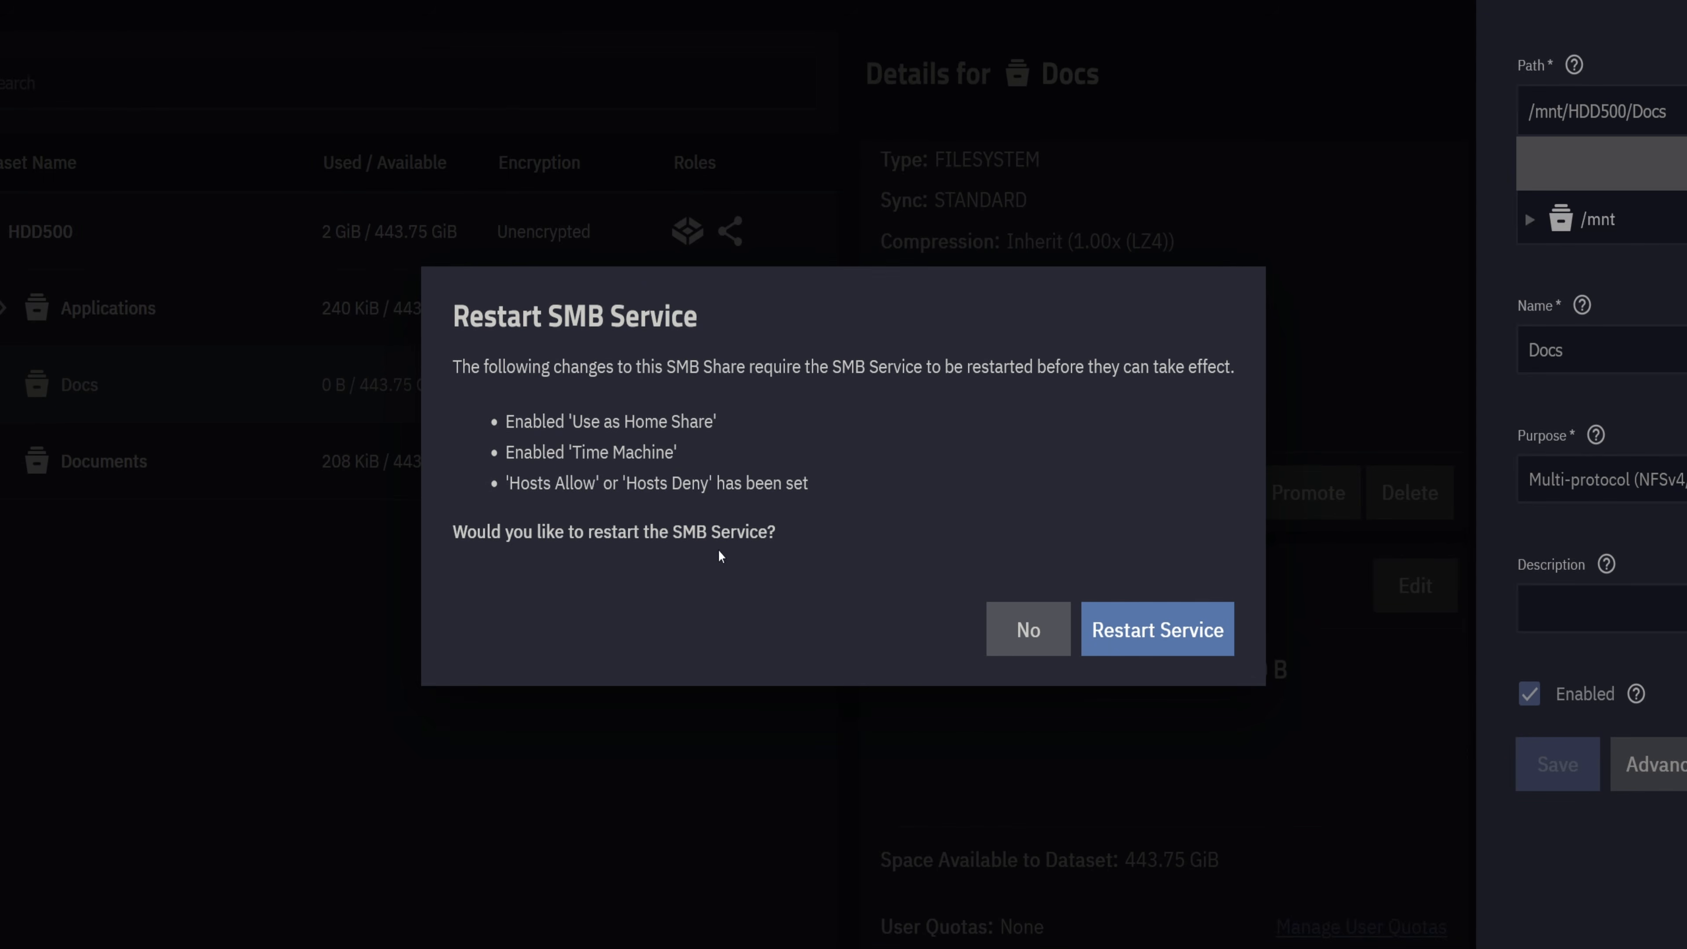
pyautogui.click(1173, 648)
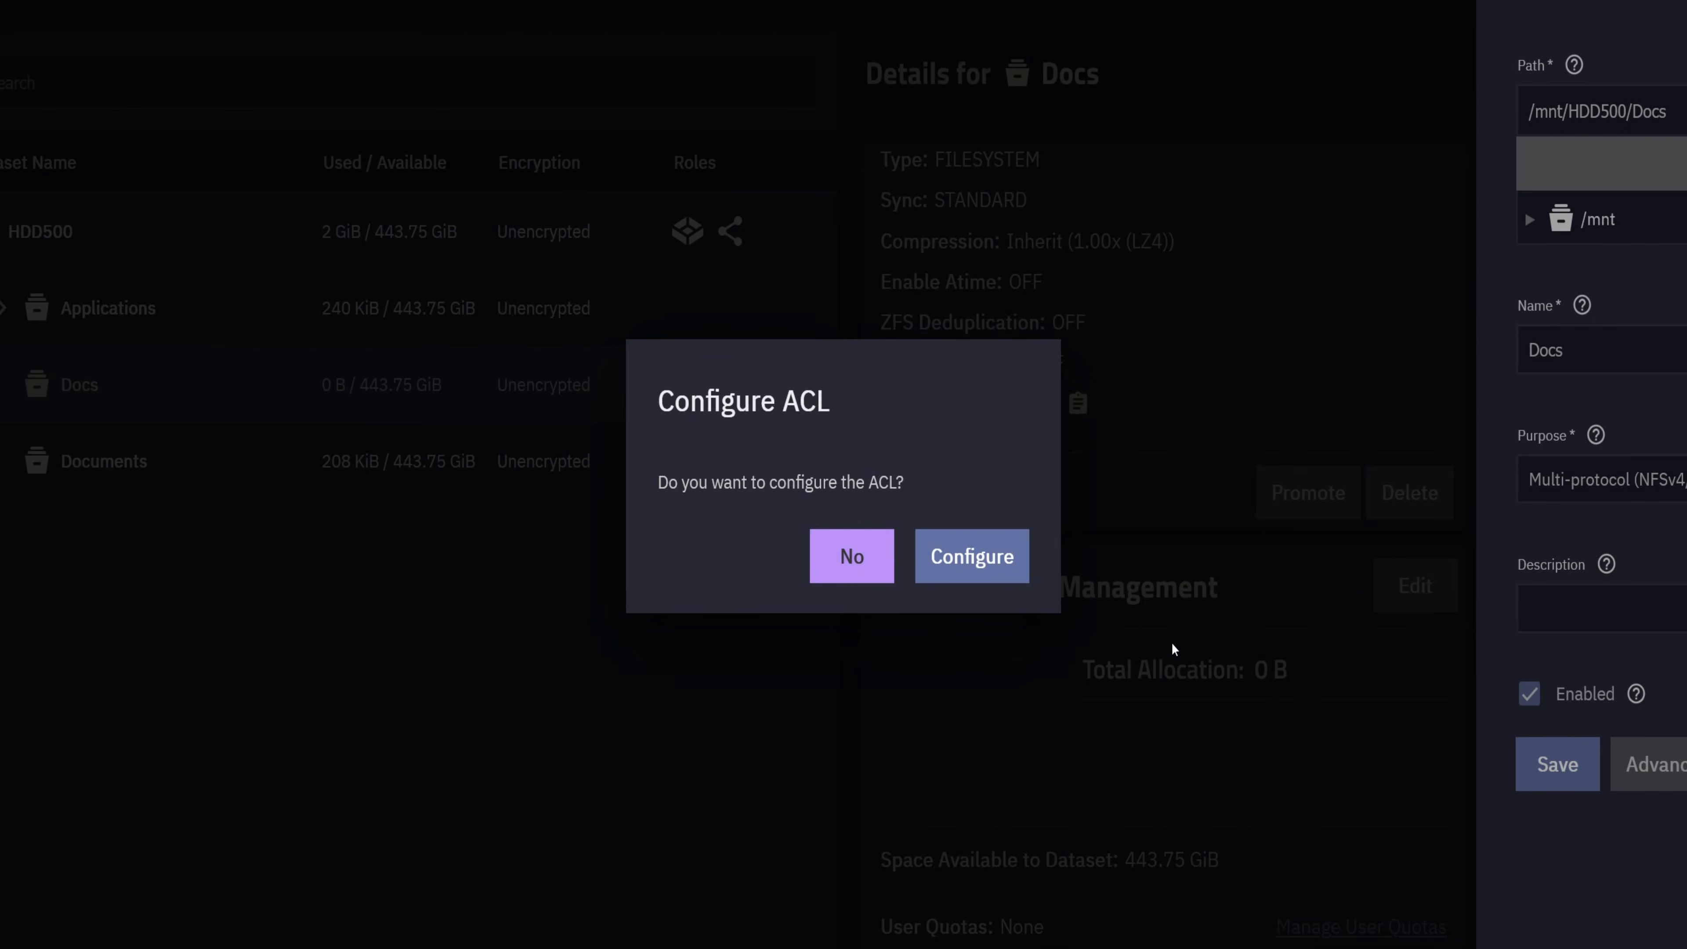
# Open the ACL configuration for /mnt/HDD500/Docs, review the user, group and other entries, and save the access control list.
pyautogui.click(1004, 577)
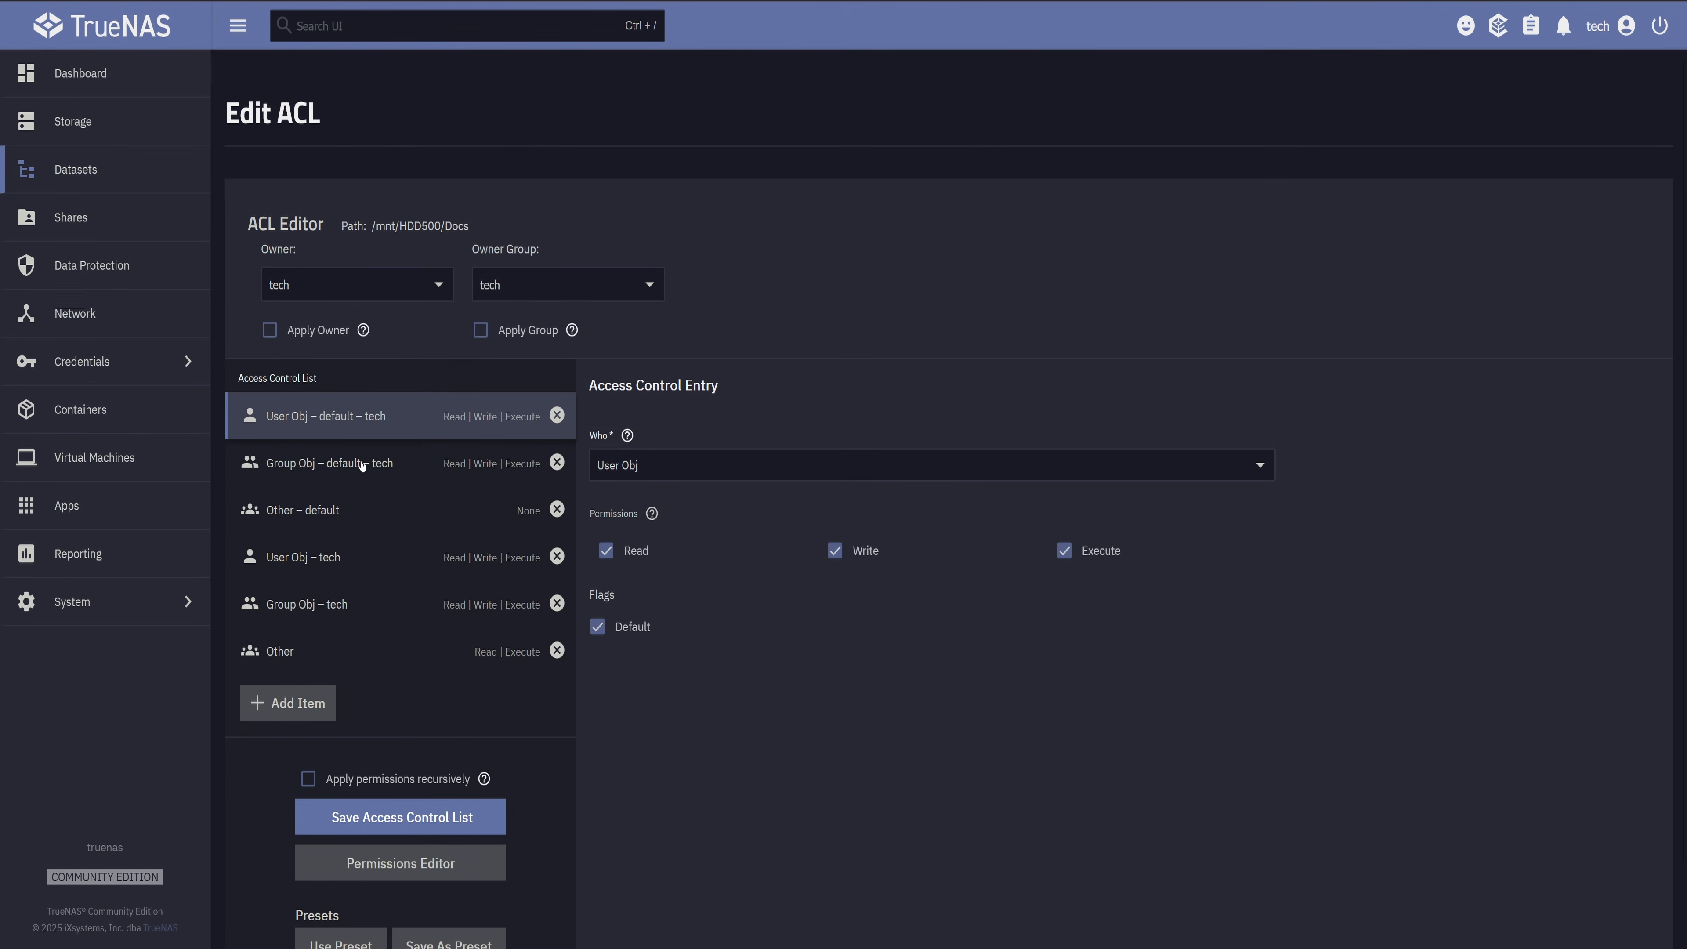
pyautogui.click(362, 465)
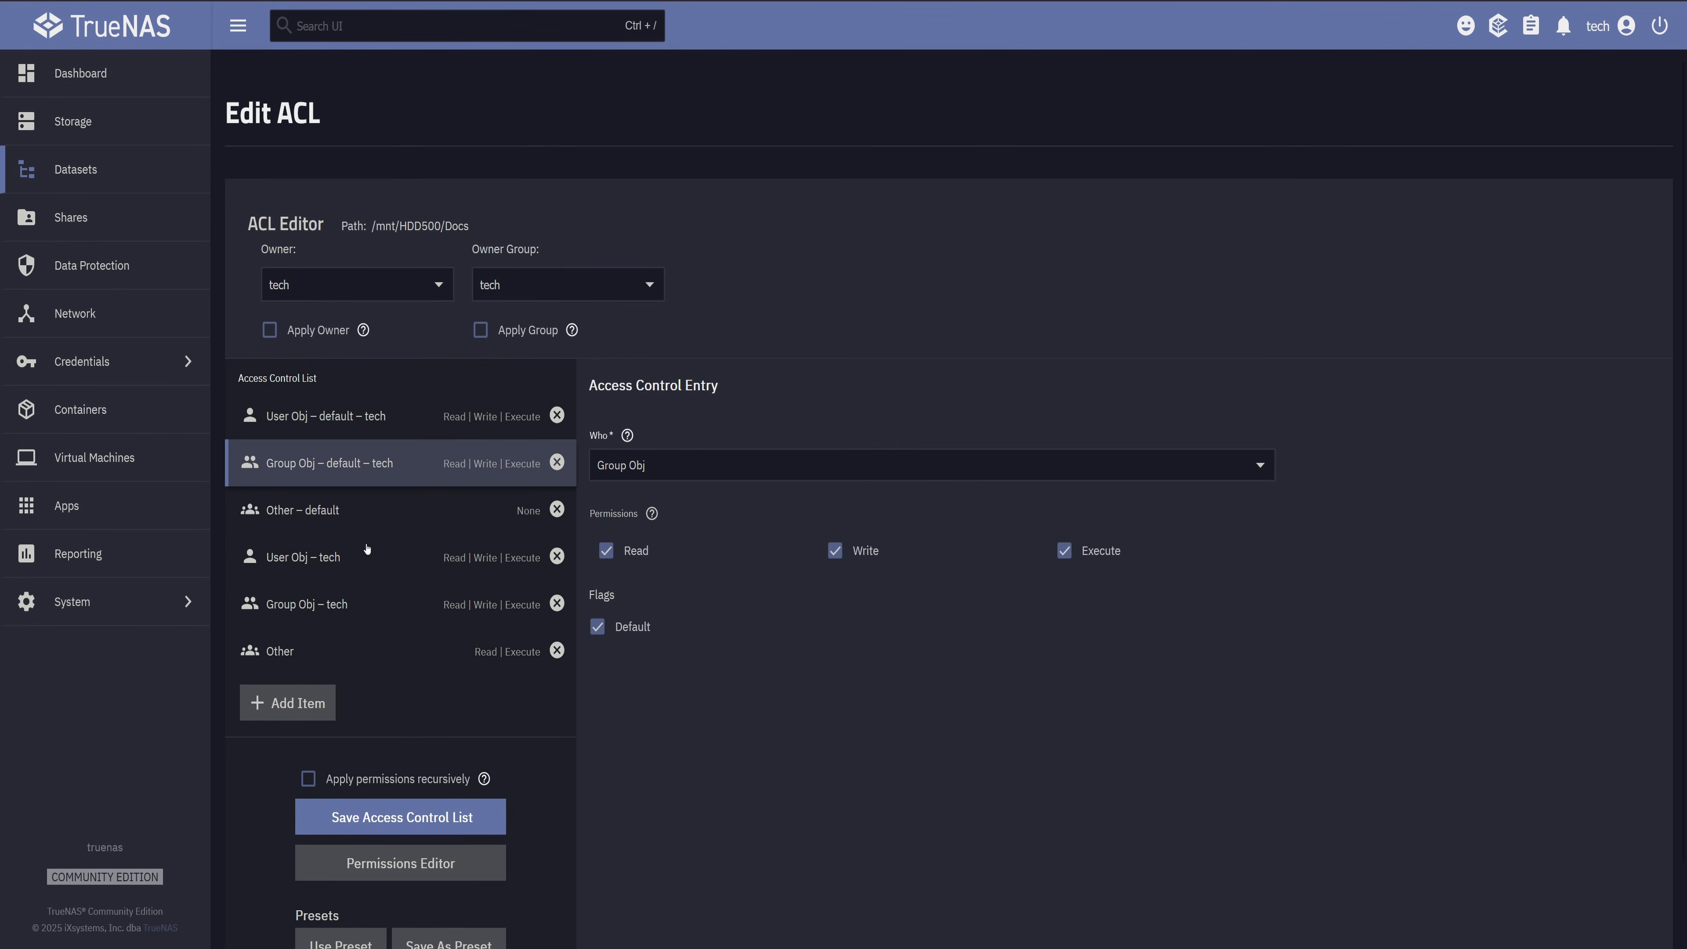
pyautogui.click(368, 556)
pyautogui.click(352, 590)
pyautogui.click(377, 531)
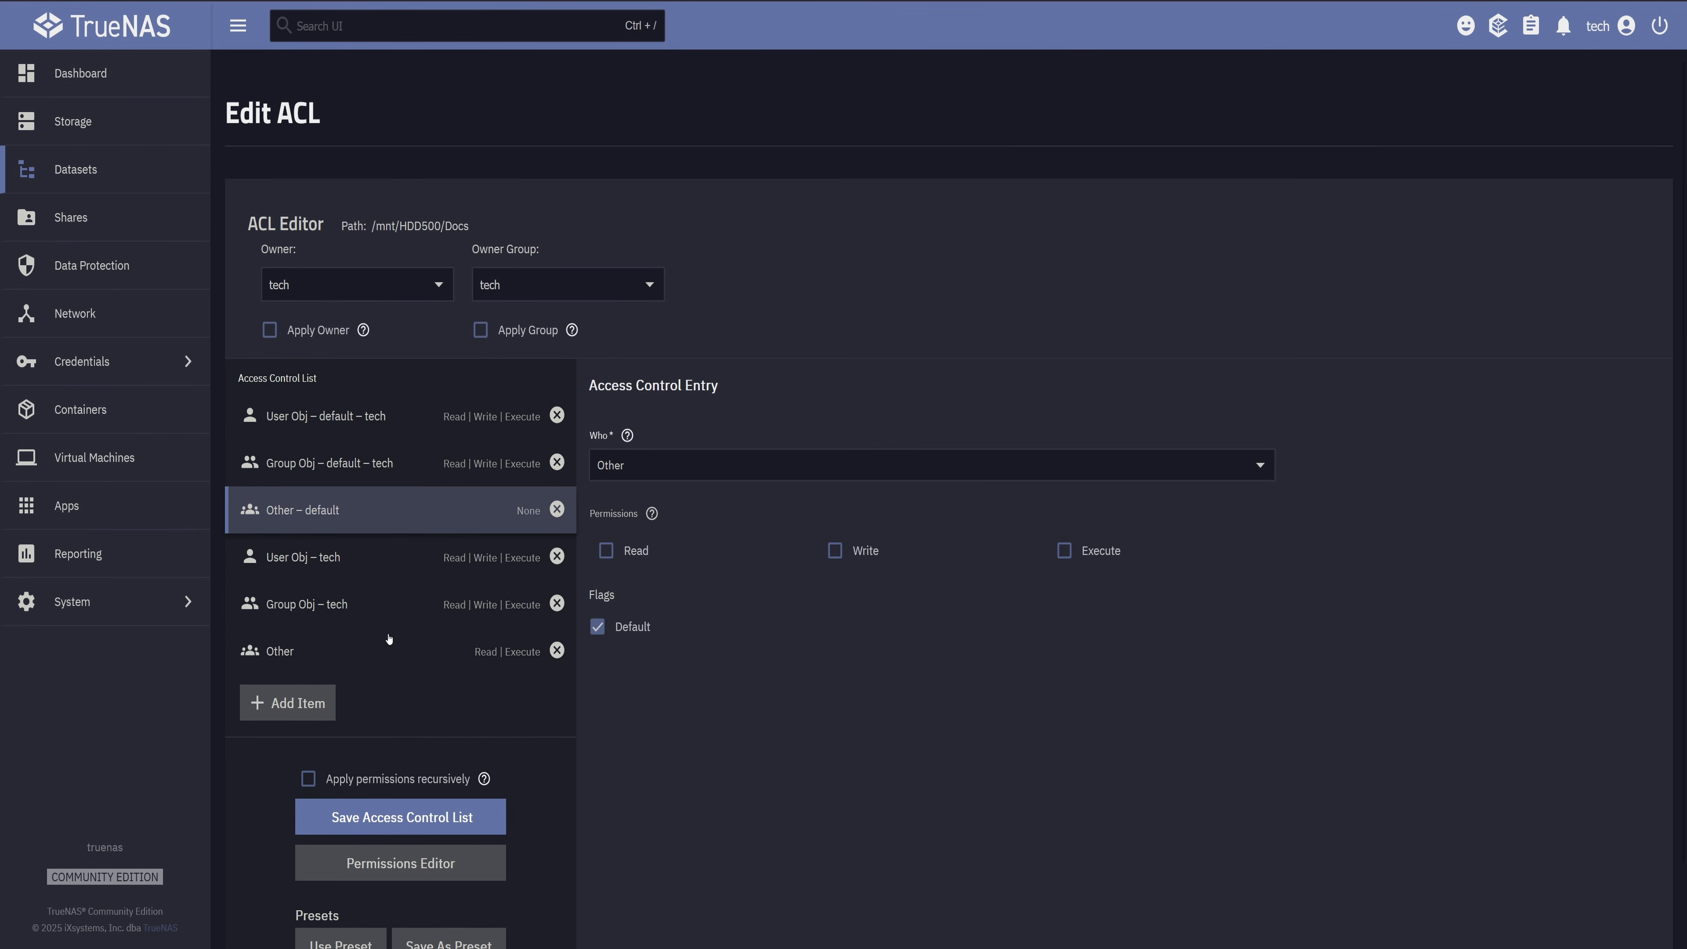
pyautogui.click(443, 645)
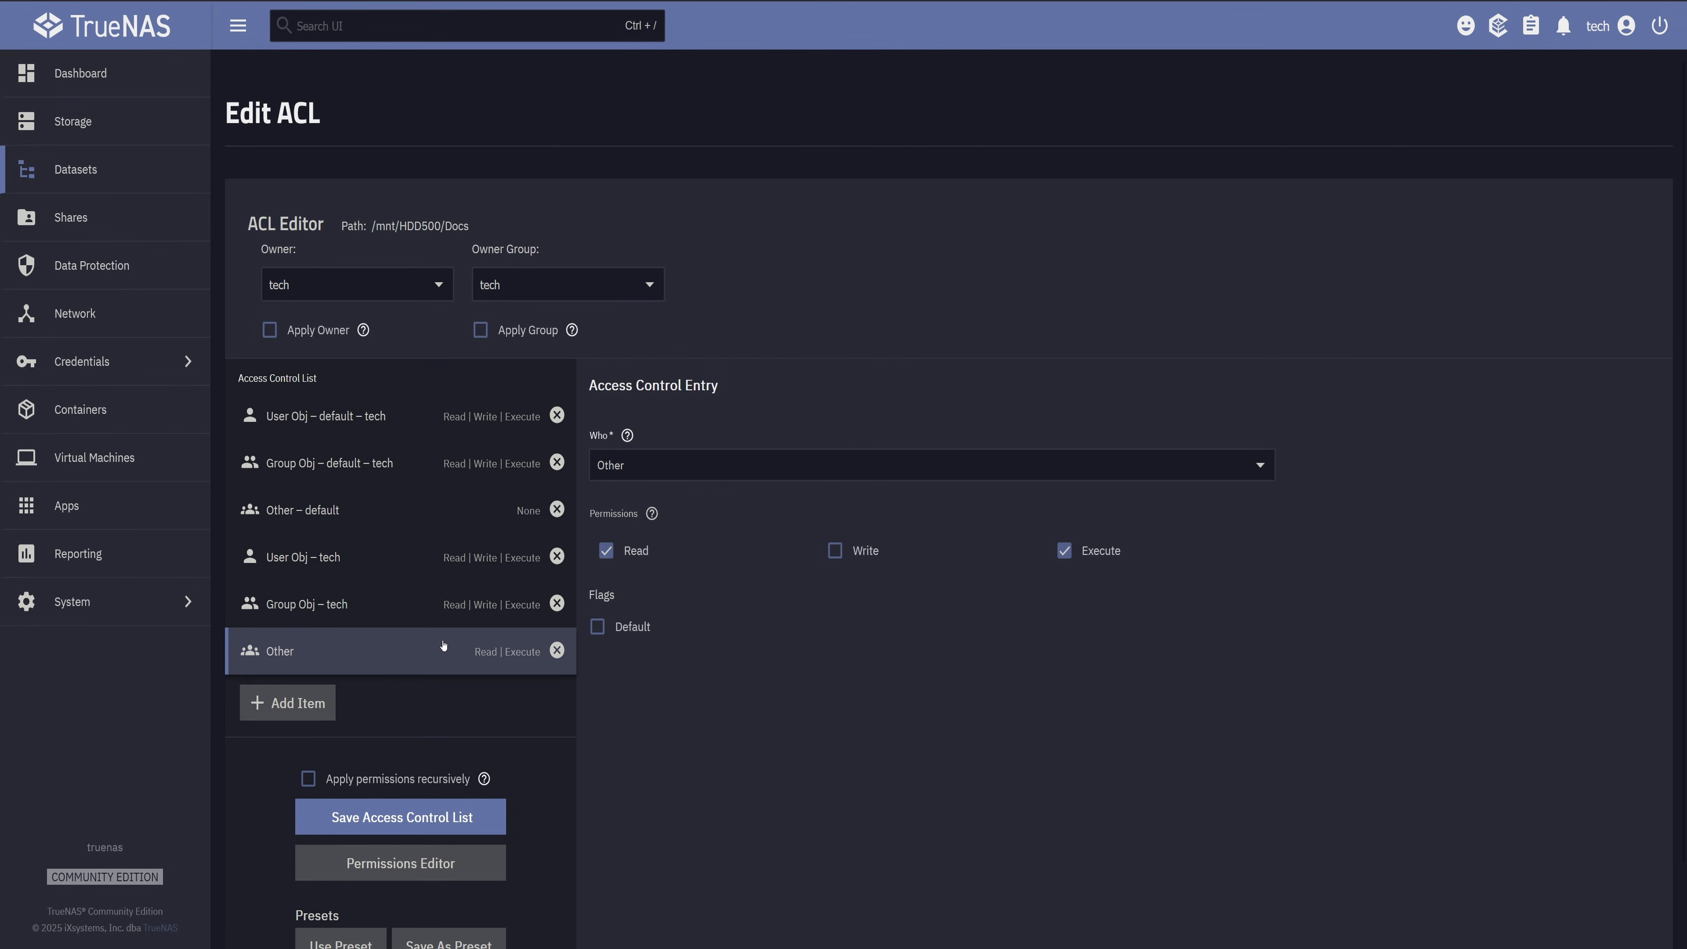
pyautogui.scroll(-1, 406, 666)
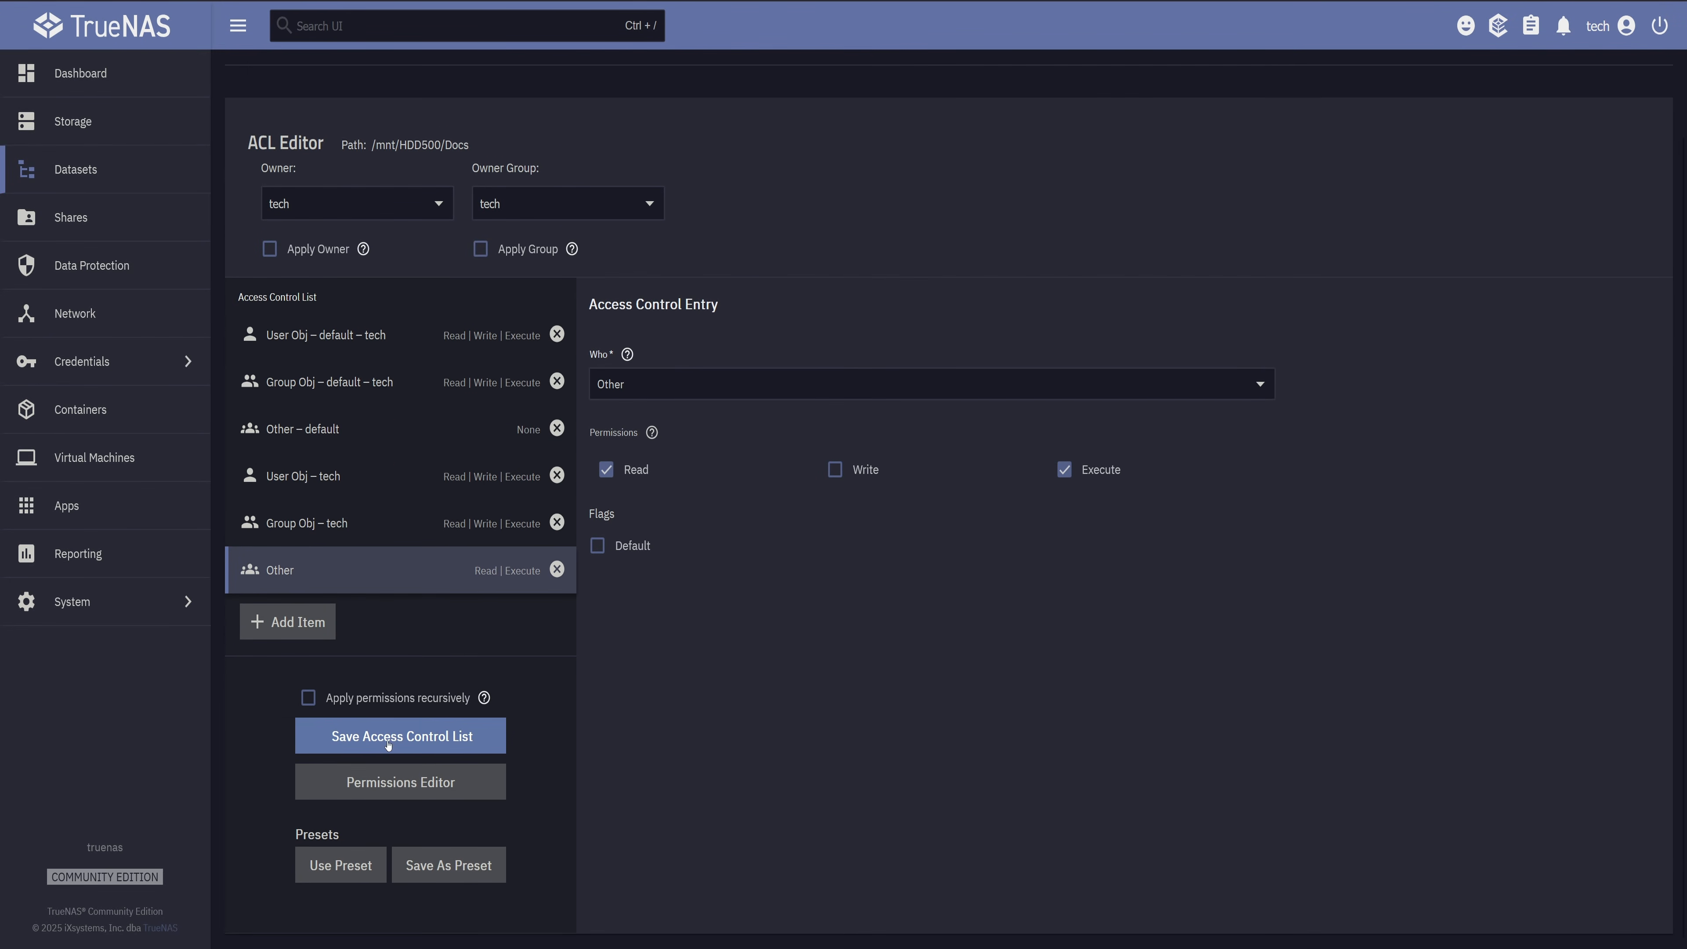
pyautogui.click(392, 750)
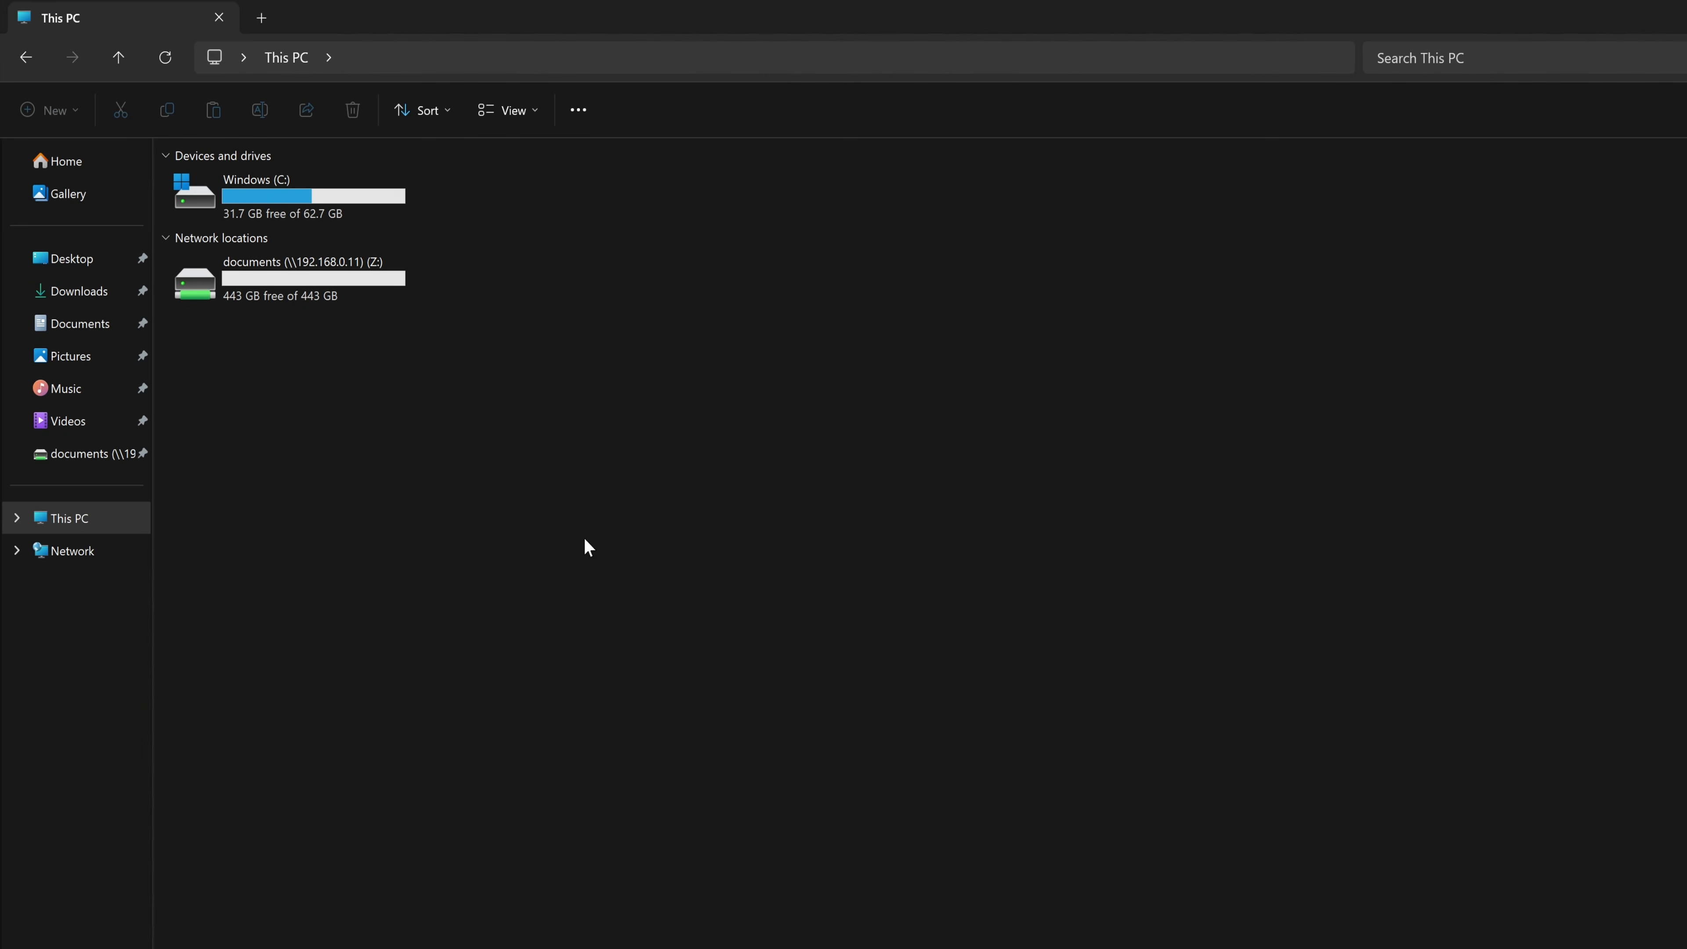
# On the Windows machine, map \\192.168.0.11\Docs as network drive Y: with reconnect at sign-in.
pyautogui.click(578, 110)
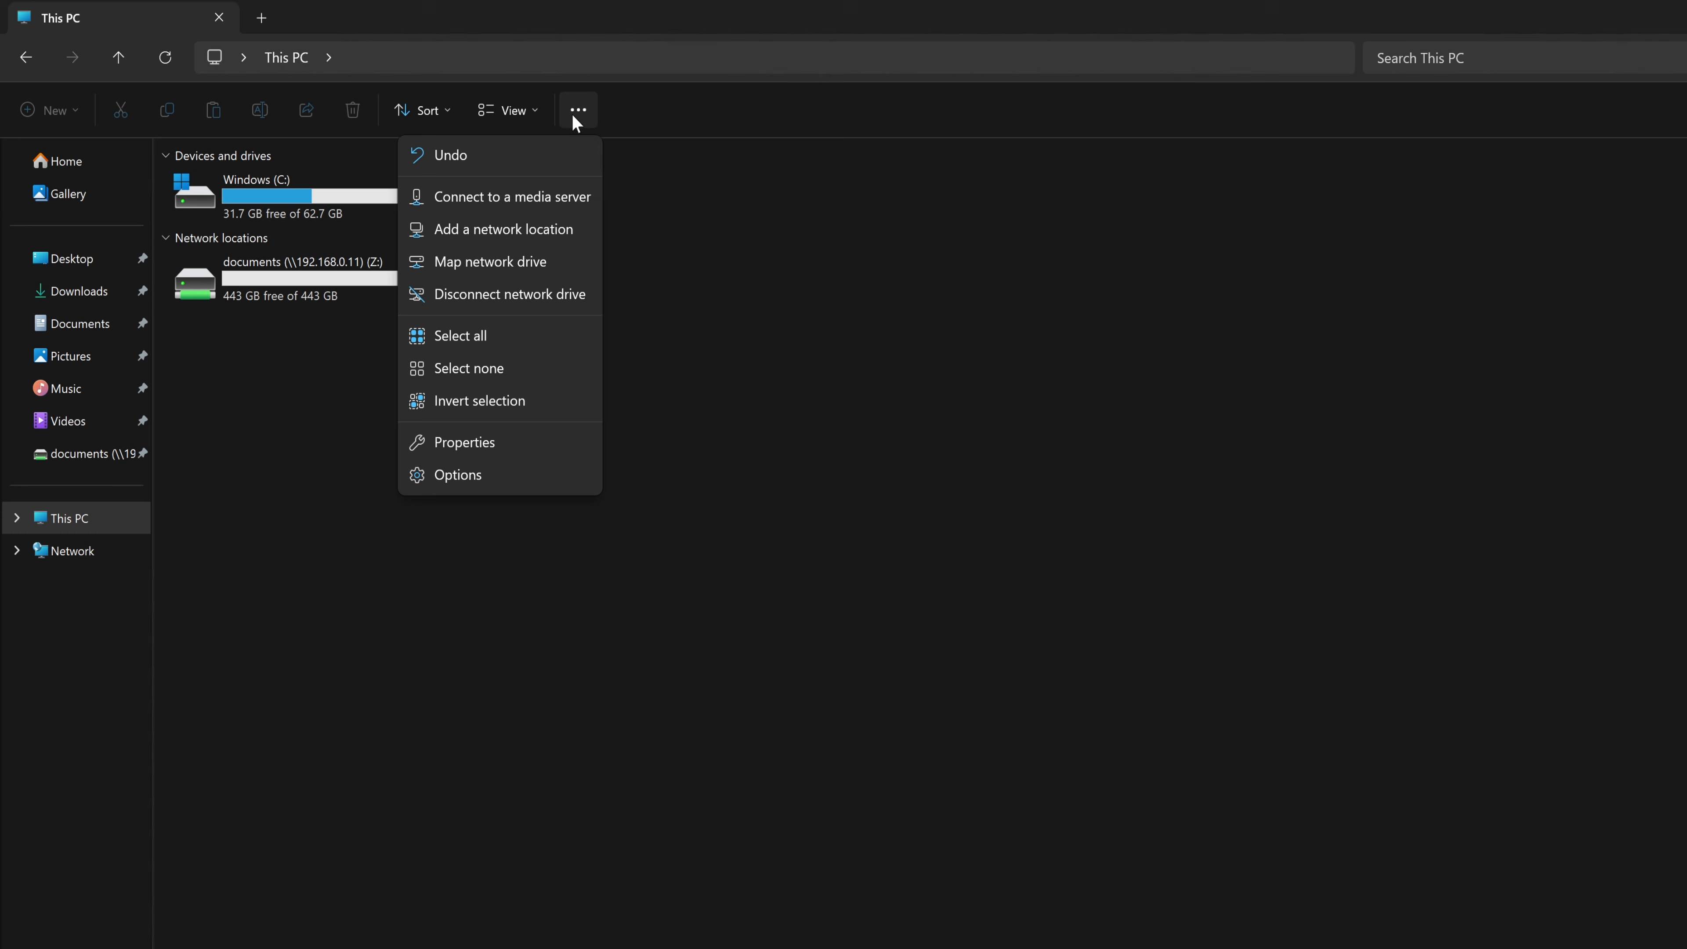
pyautogui.click(468, 263)
pyautogui.write('\\\\192.168.0.11')
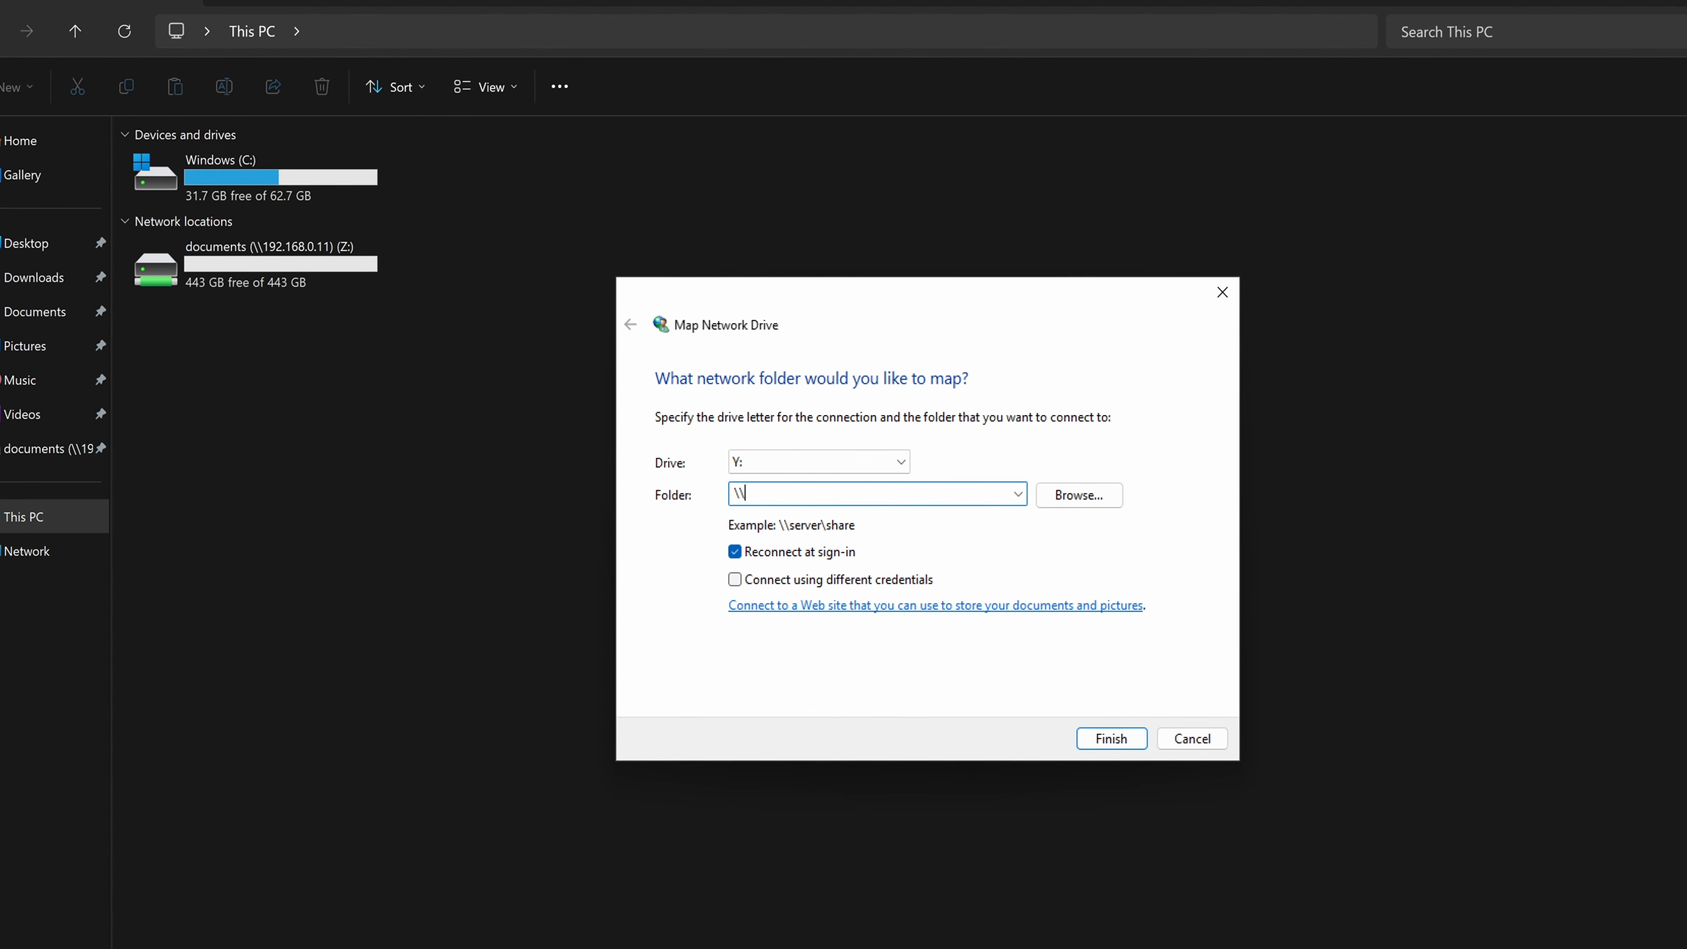
pyautogui.write('\\Docs')
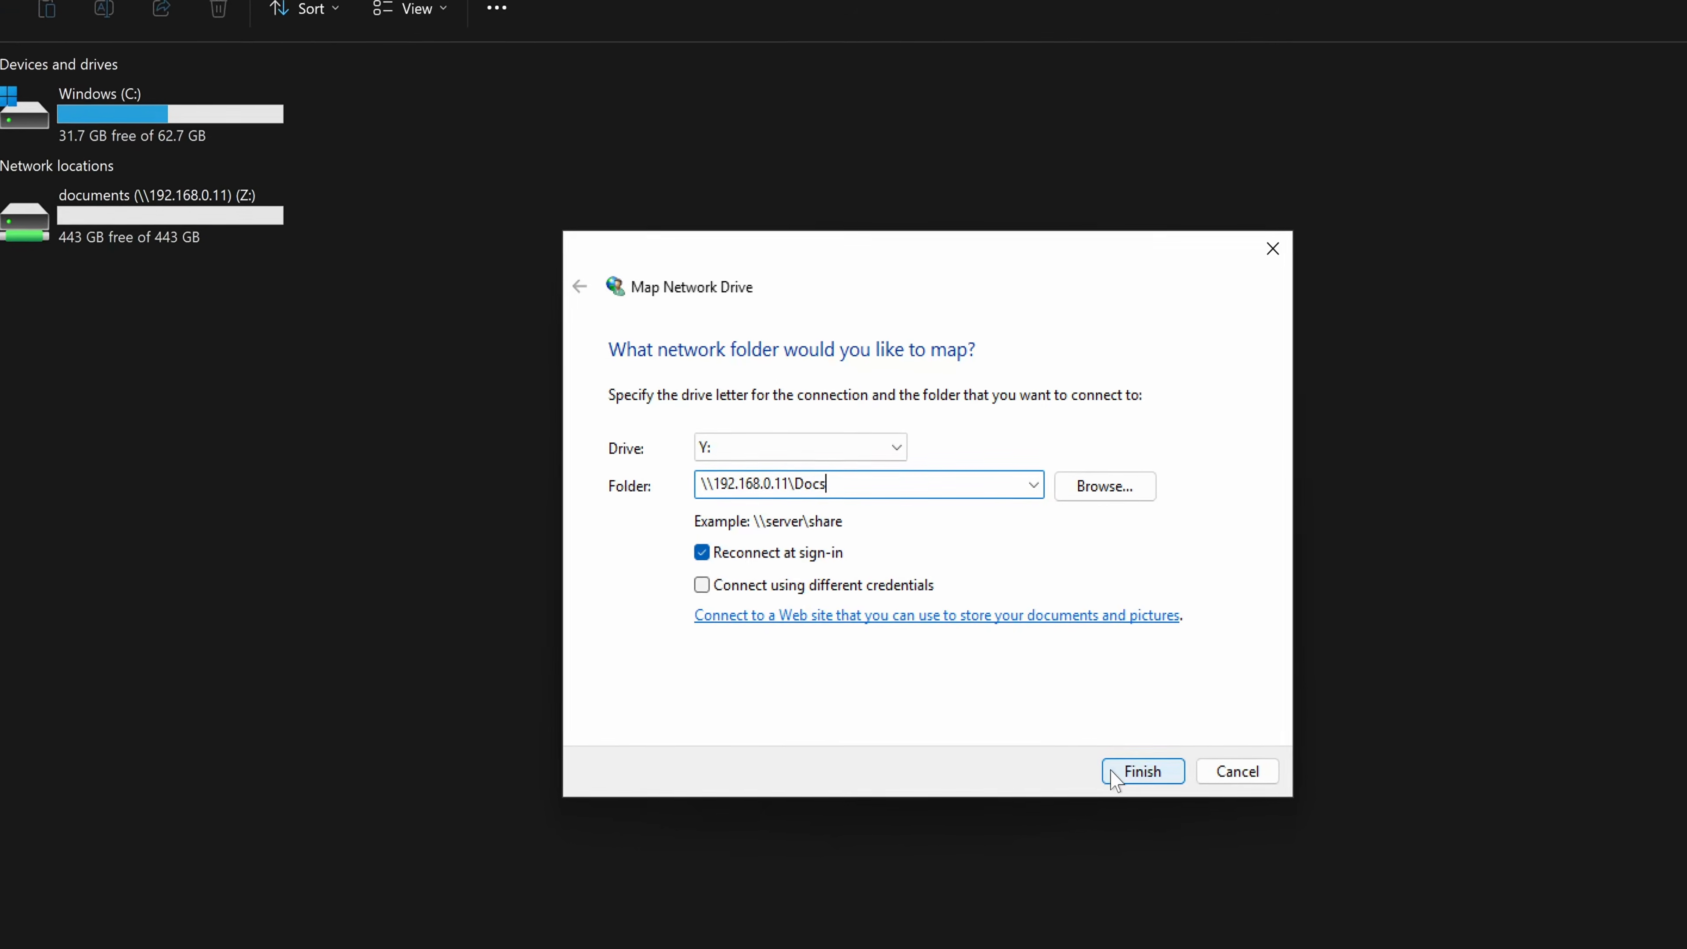
pyautogui.click(1126, 753)
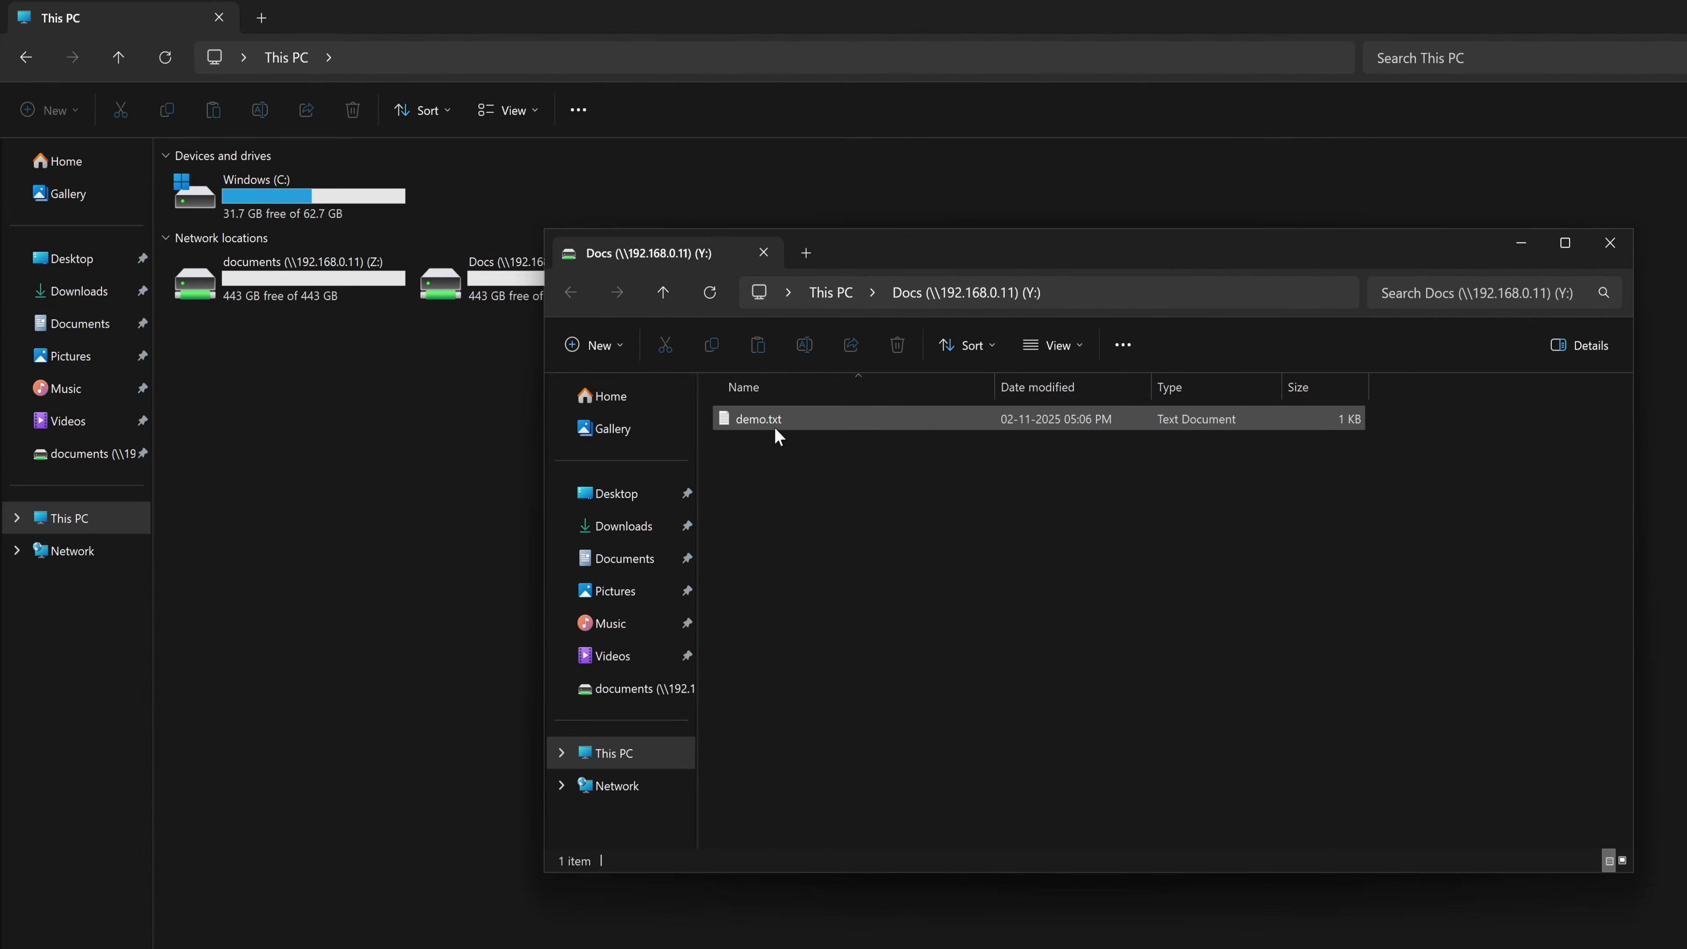
# Open demo.txt from the Docs (Y:) and documents (Z:) drives, compare their contents, and close both copies.
pyautogui.doubleClick(773, 426)
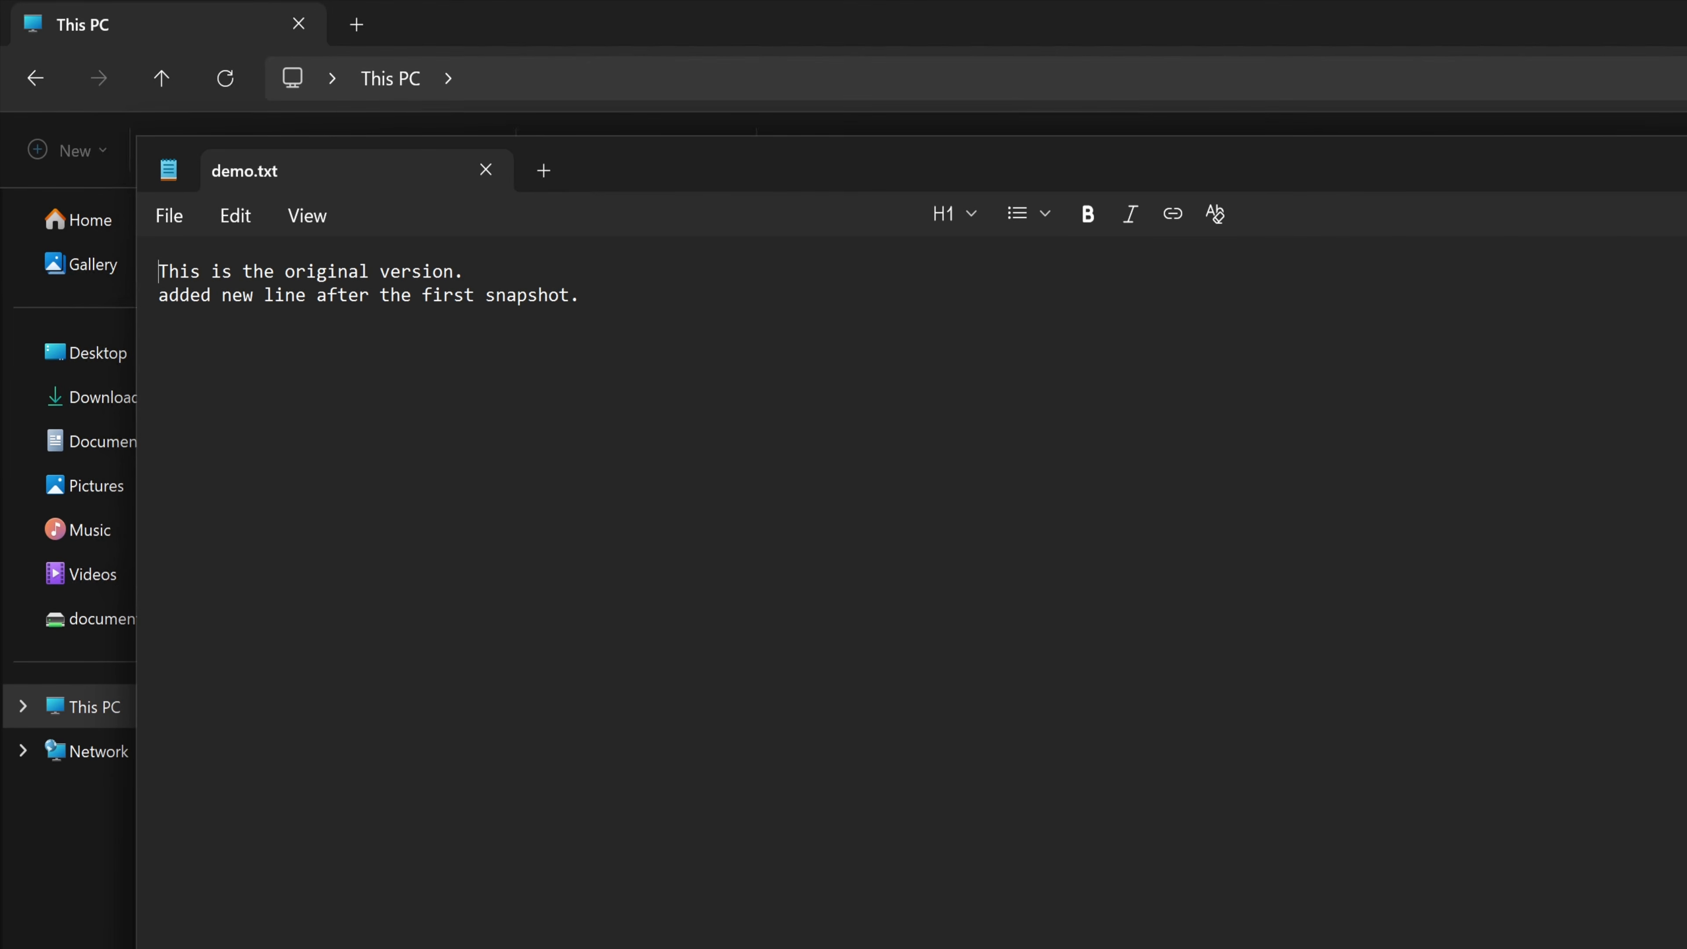
pyautogui.click(582, 295)
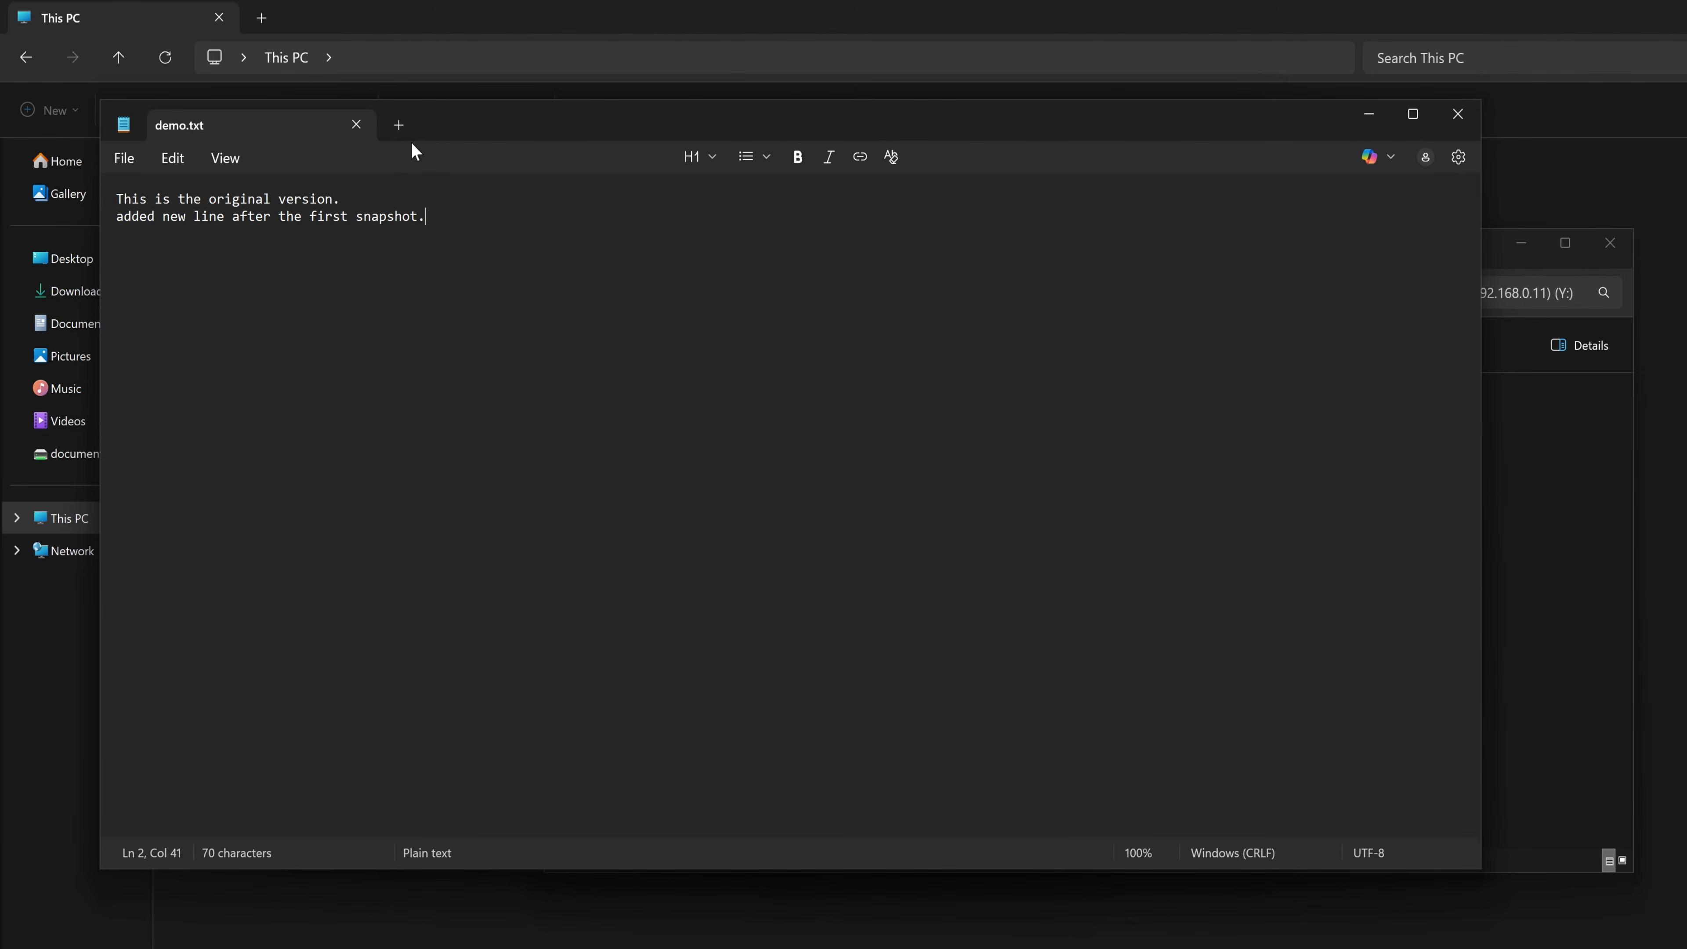
pyautogui.moveTo(515, 131); pyautogui.dragTo(826, 135)
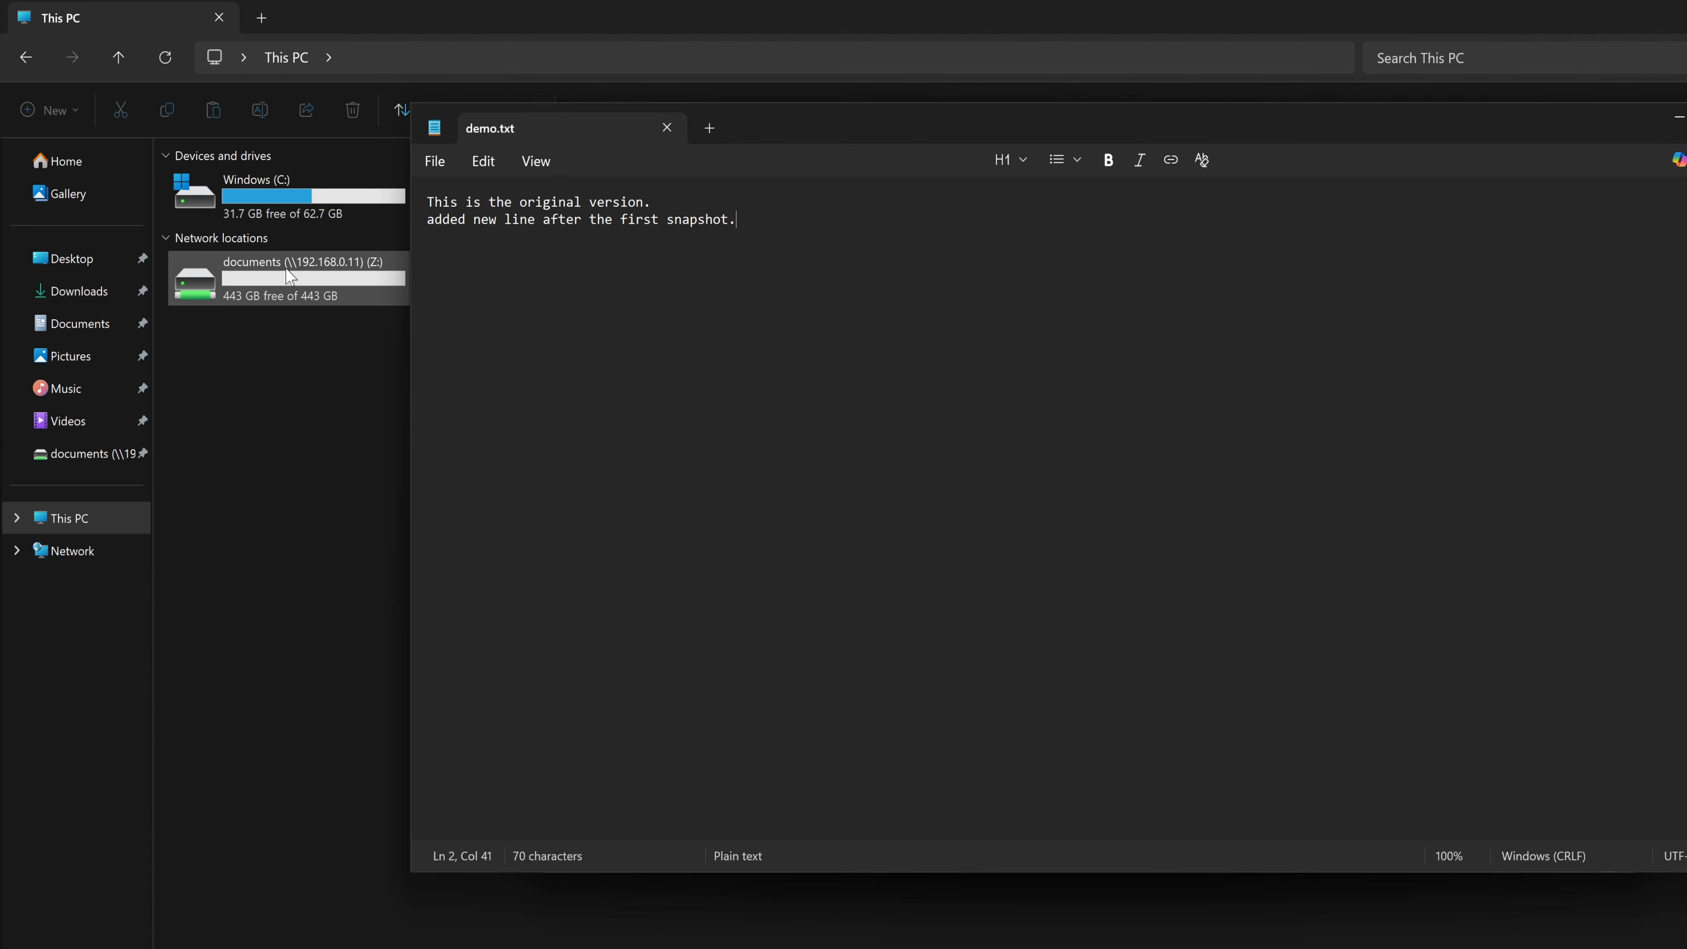
pyautogui.doubleClick(291, 276)
pyautogui.doubleClick(214, 184)
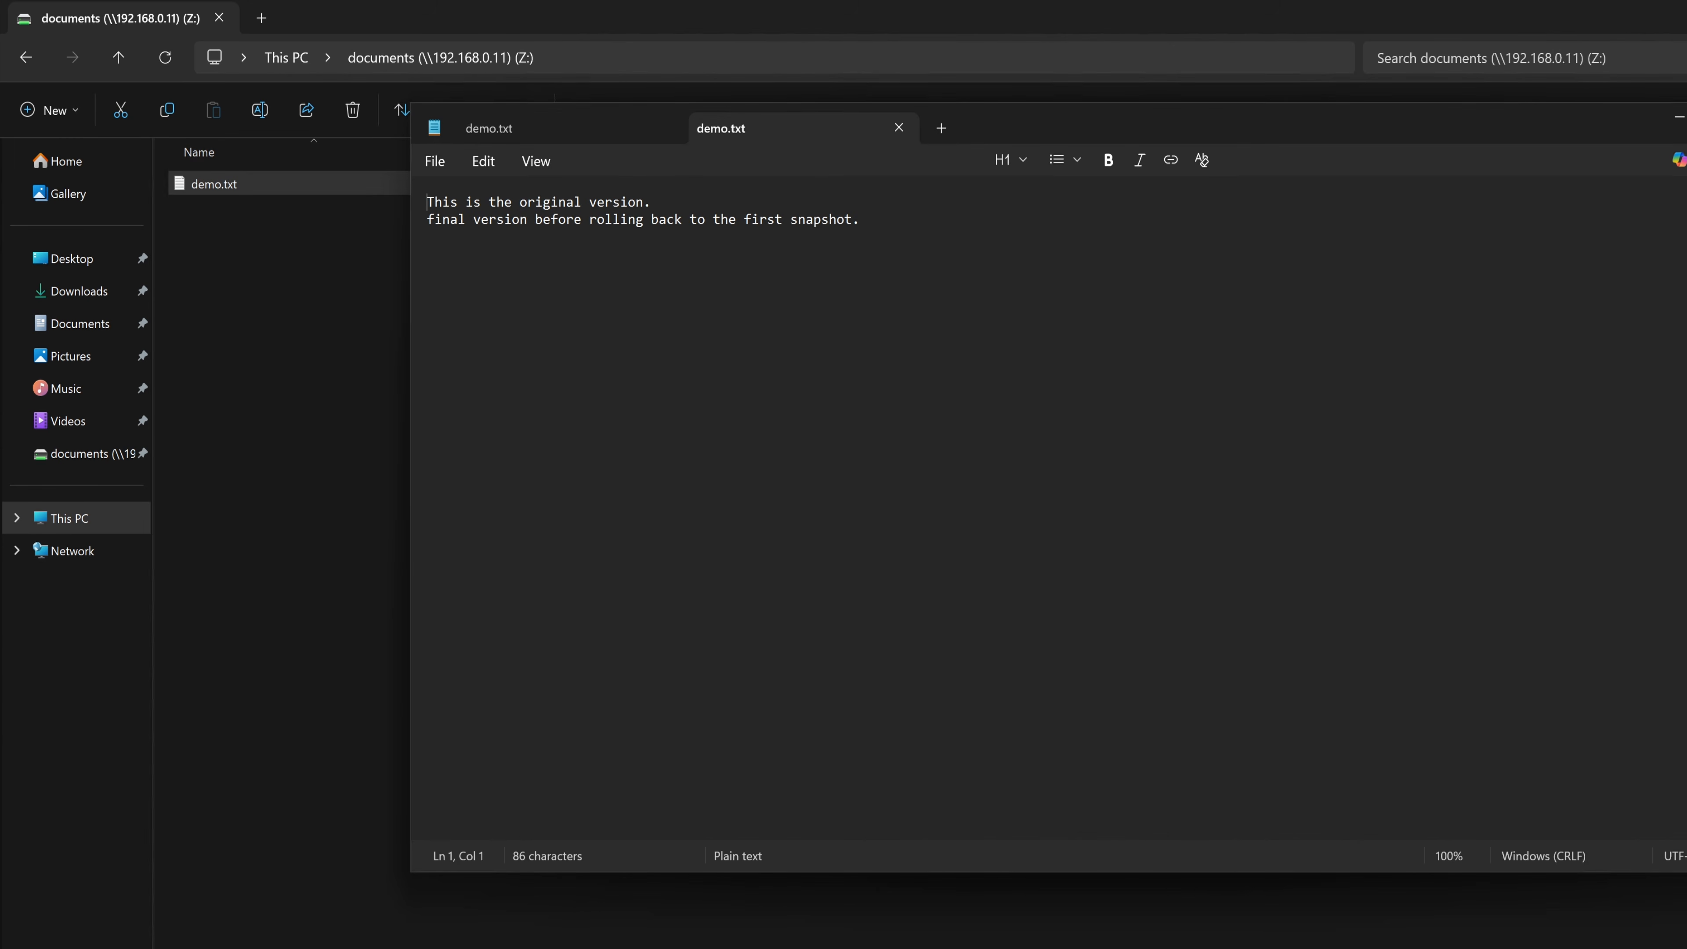
pyautogui.click(531, 130)
pyautogui.click(751, 146)
pyautogui.click(669, 128)
pyautogui.click(669, 129)
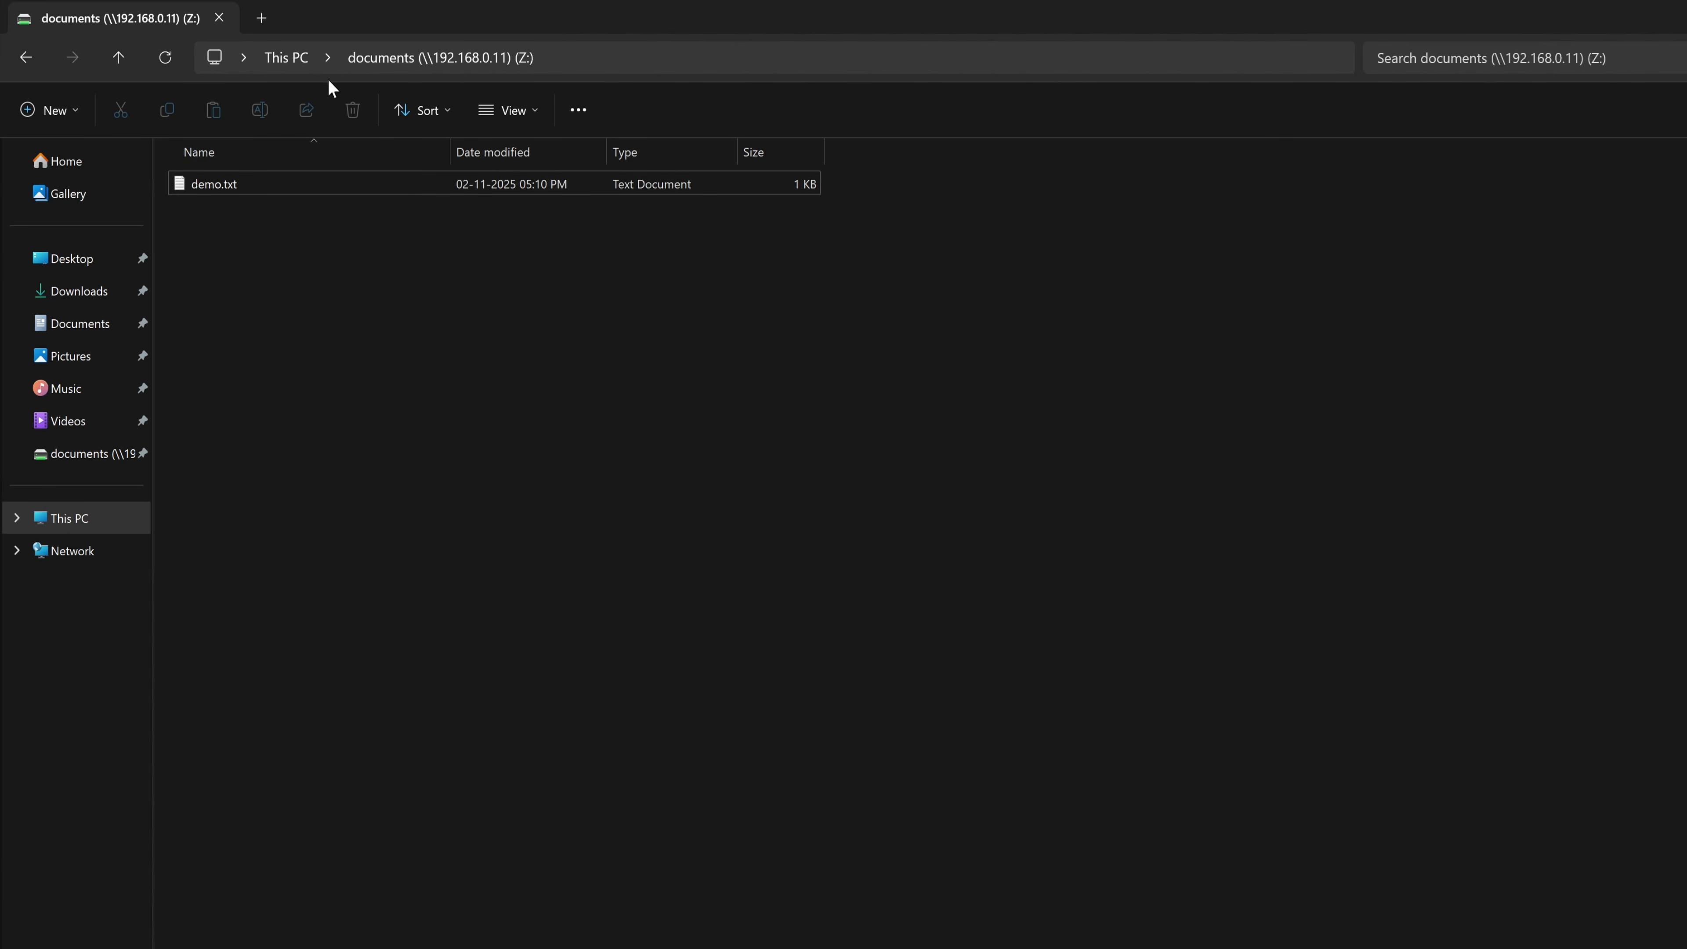
# Disconnect the Docs network drive Y: from the Windows machine.
pyautogui.click(287, 57)
pyautogui.rightClick(292, 285)
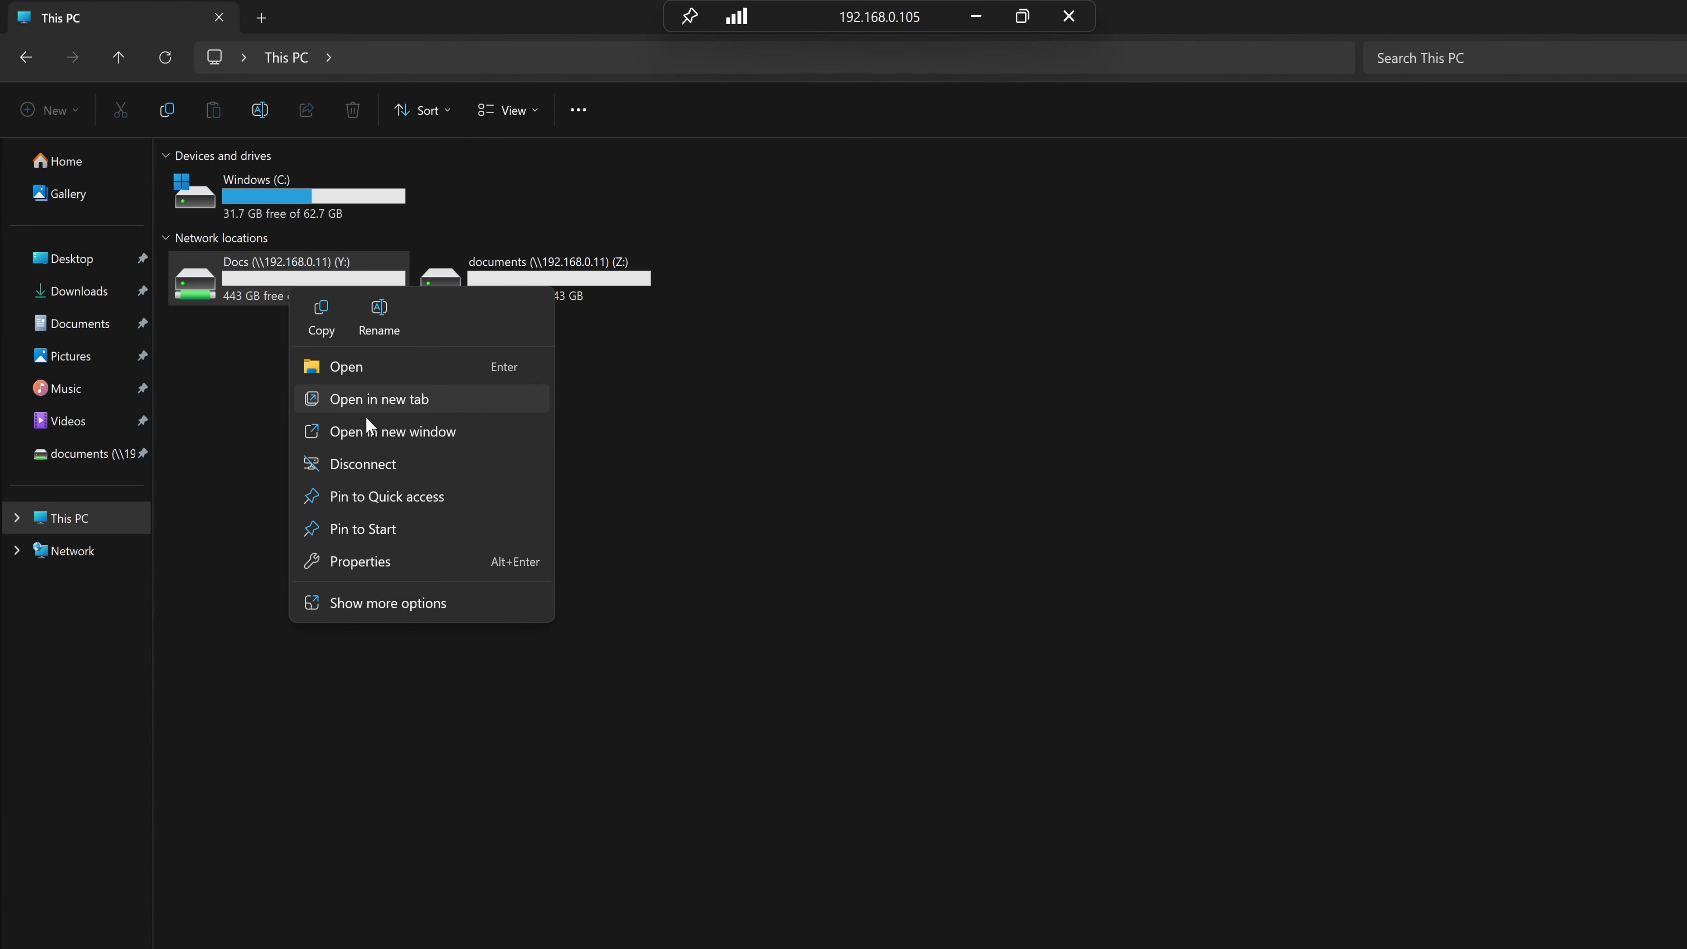
pyautogui.click(372, 464)
pyautogui.click(1000, 615)
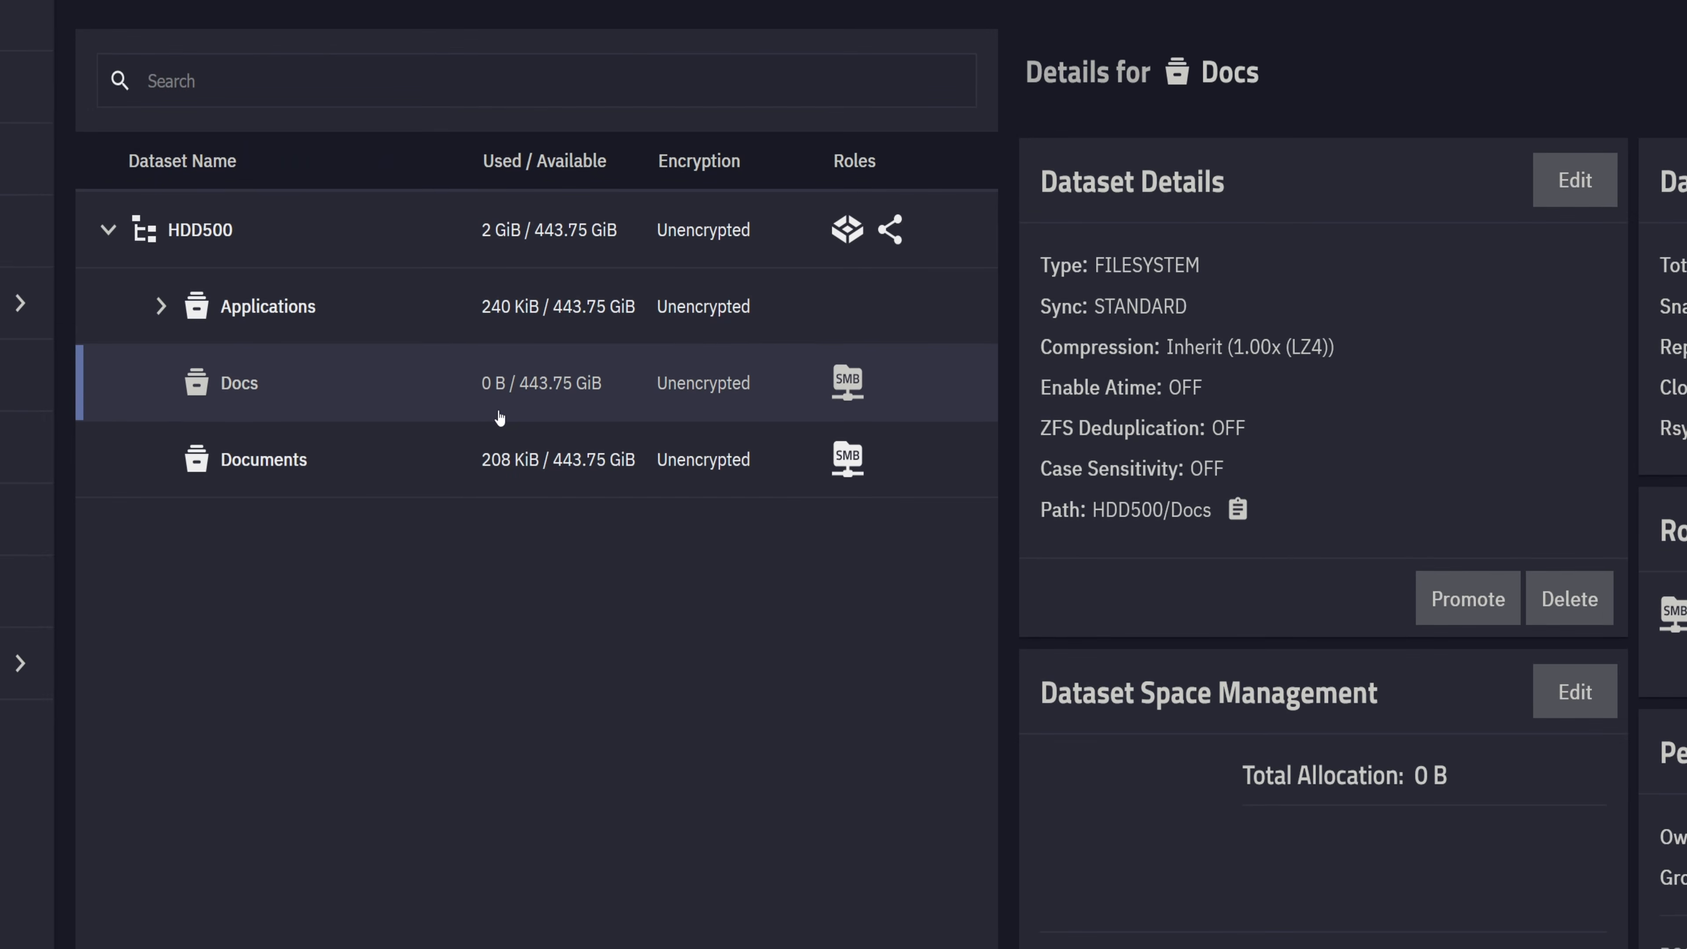
# In TrueNAS, promote the cloned Docs dataset, and reverse the promotion by promoting the Documents dataset.
pyautogui.click(461, 398)
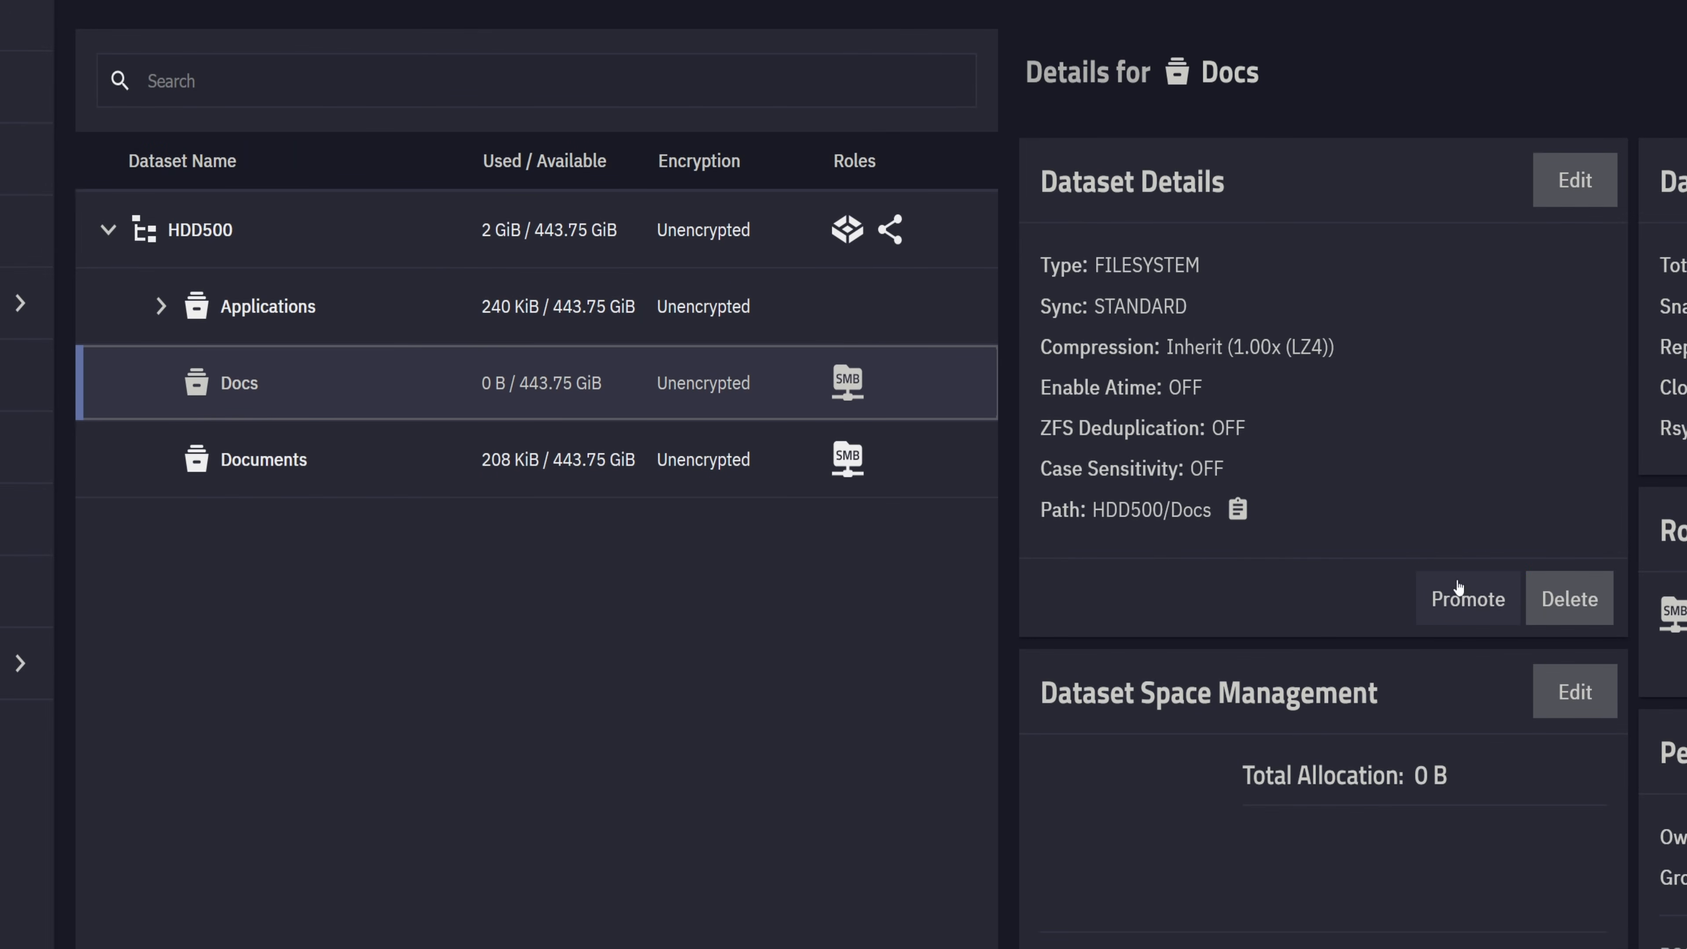
pyautogui.click(1422, 586)
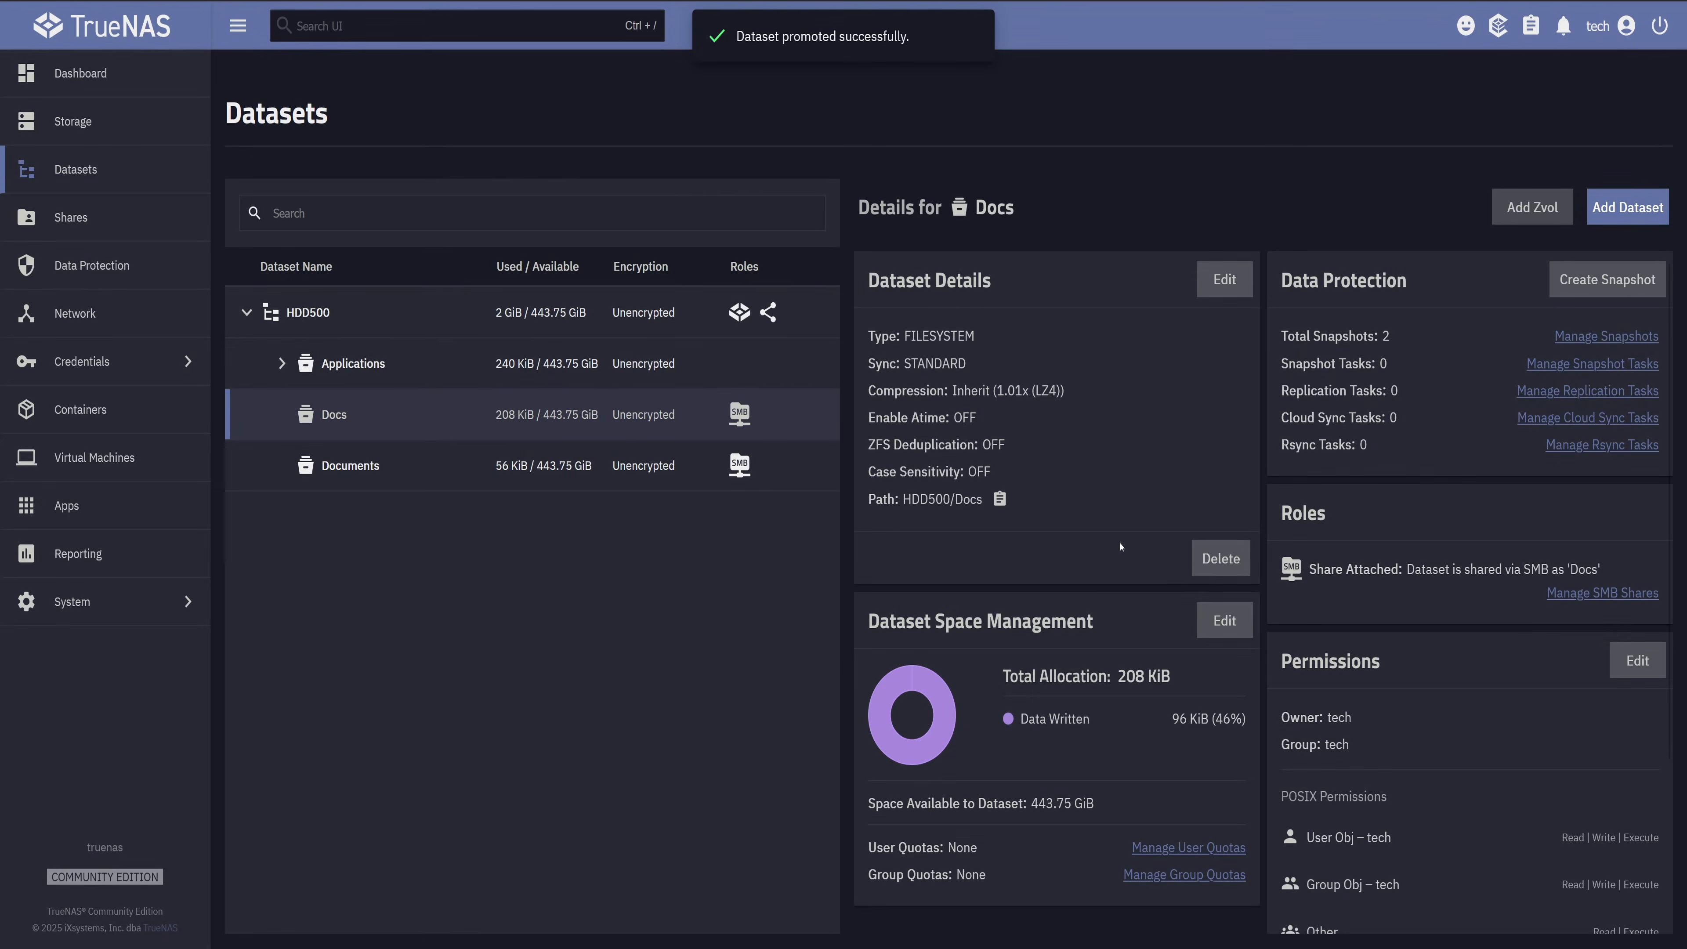
pyautogui.click(506, 460)
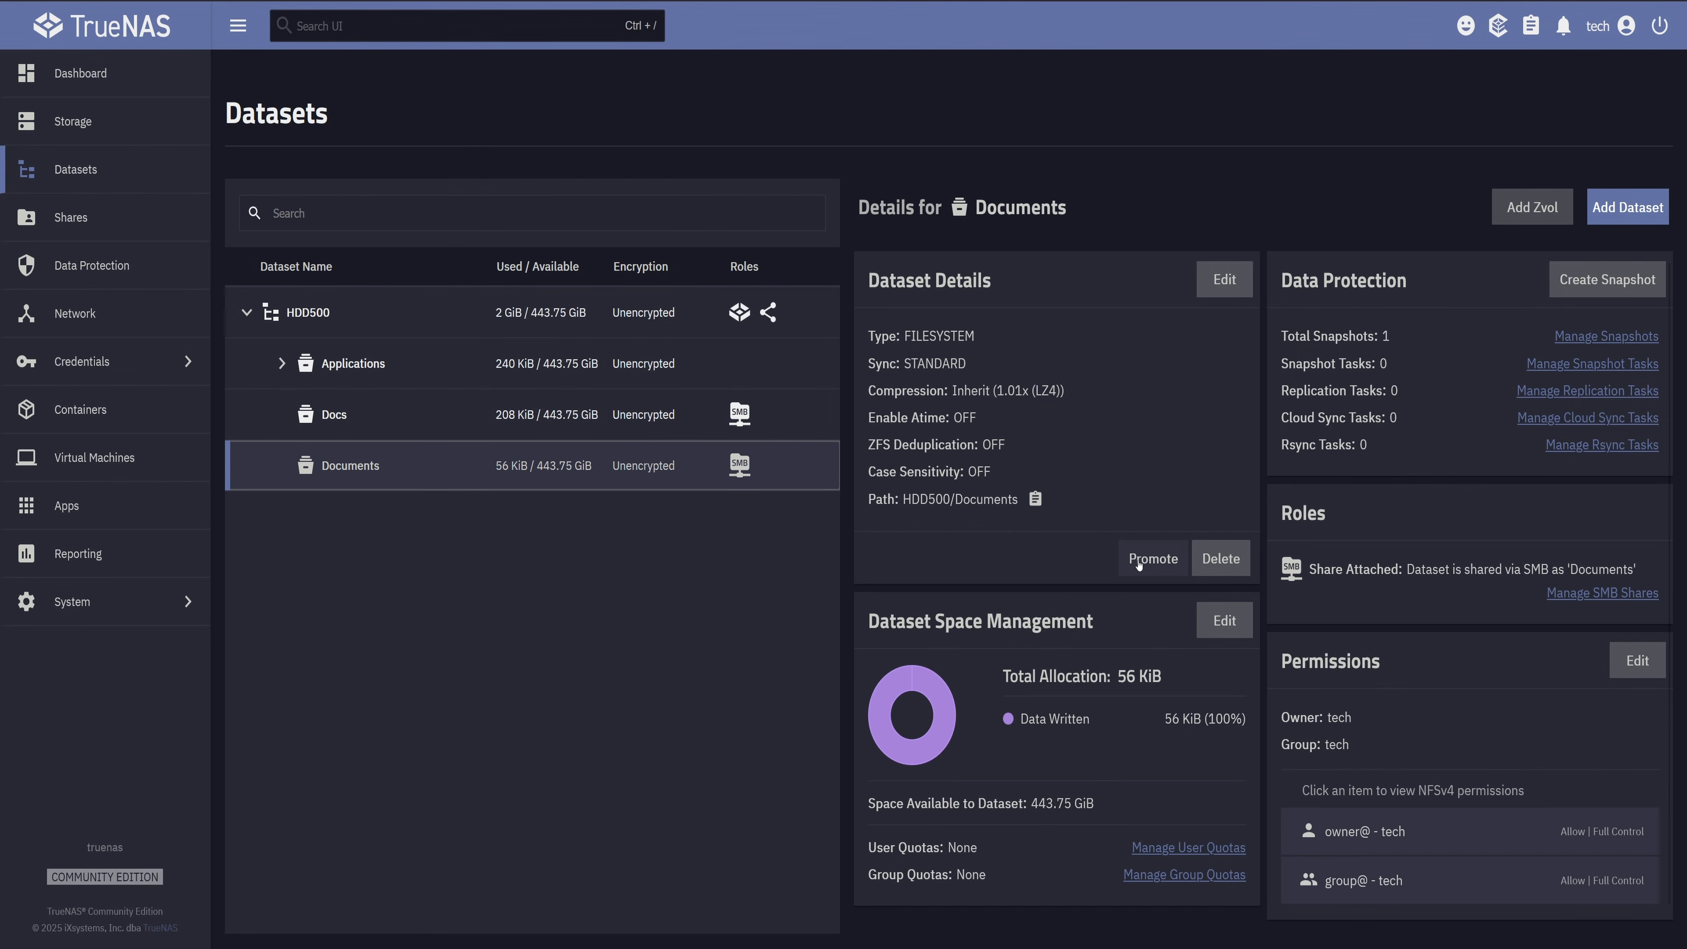
pyautogui.scroll(-1, 1481, 851)
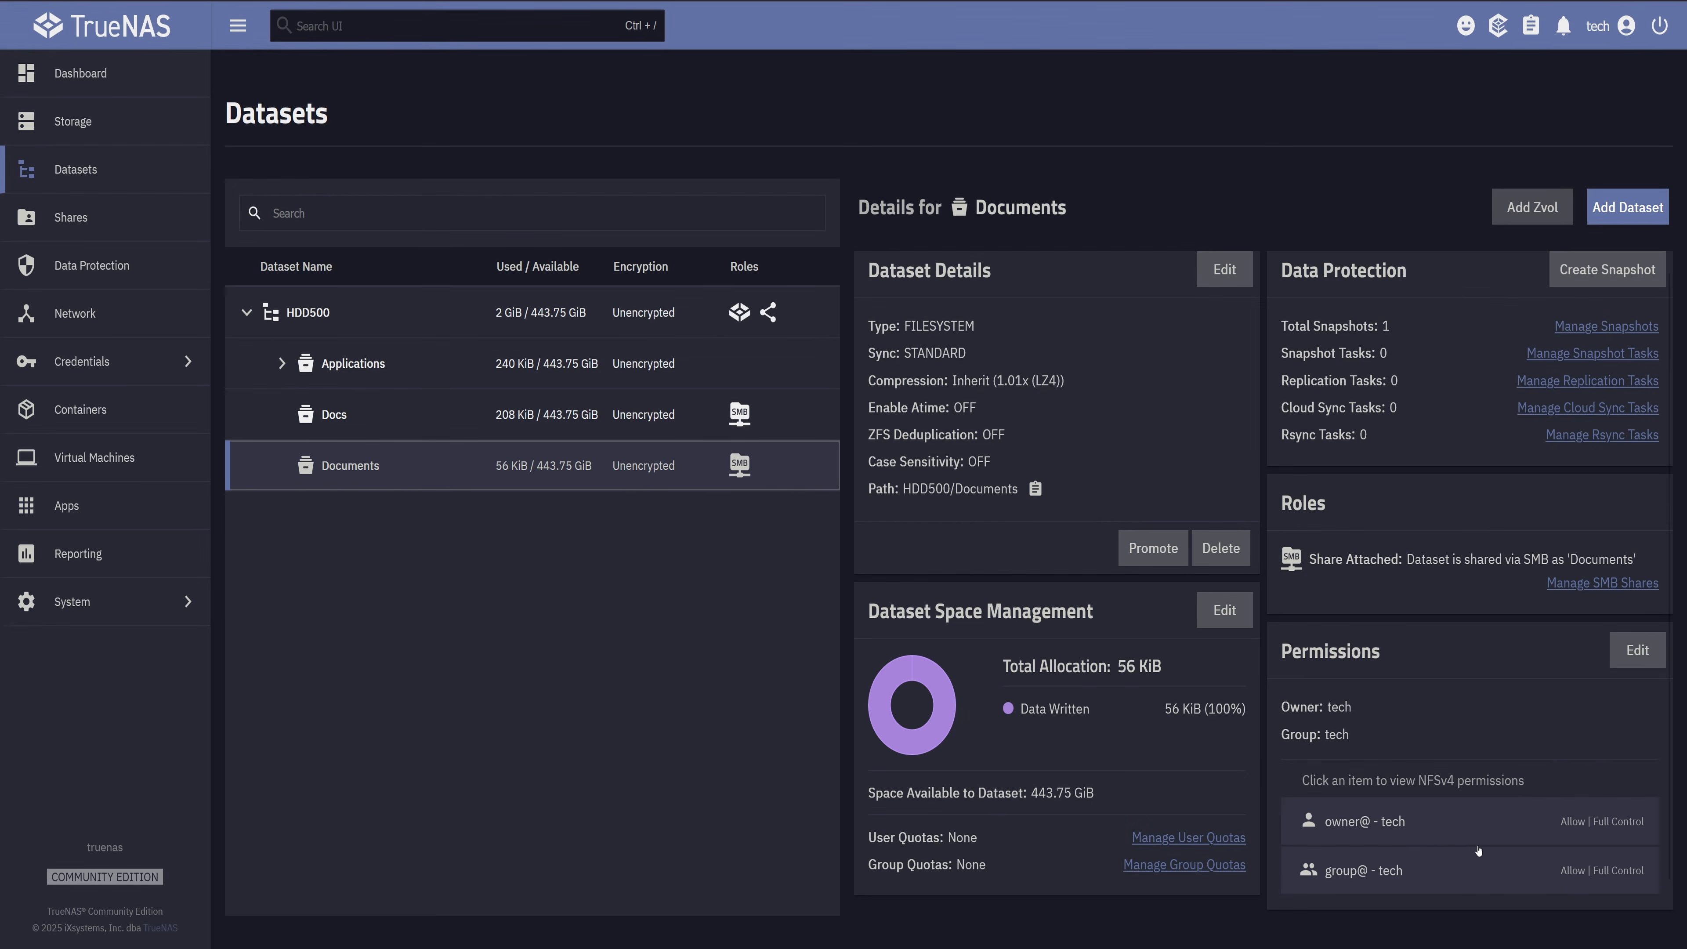
pyautogui.click(519, 426)
pyautogui.click(528, 465)
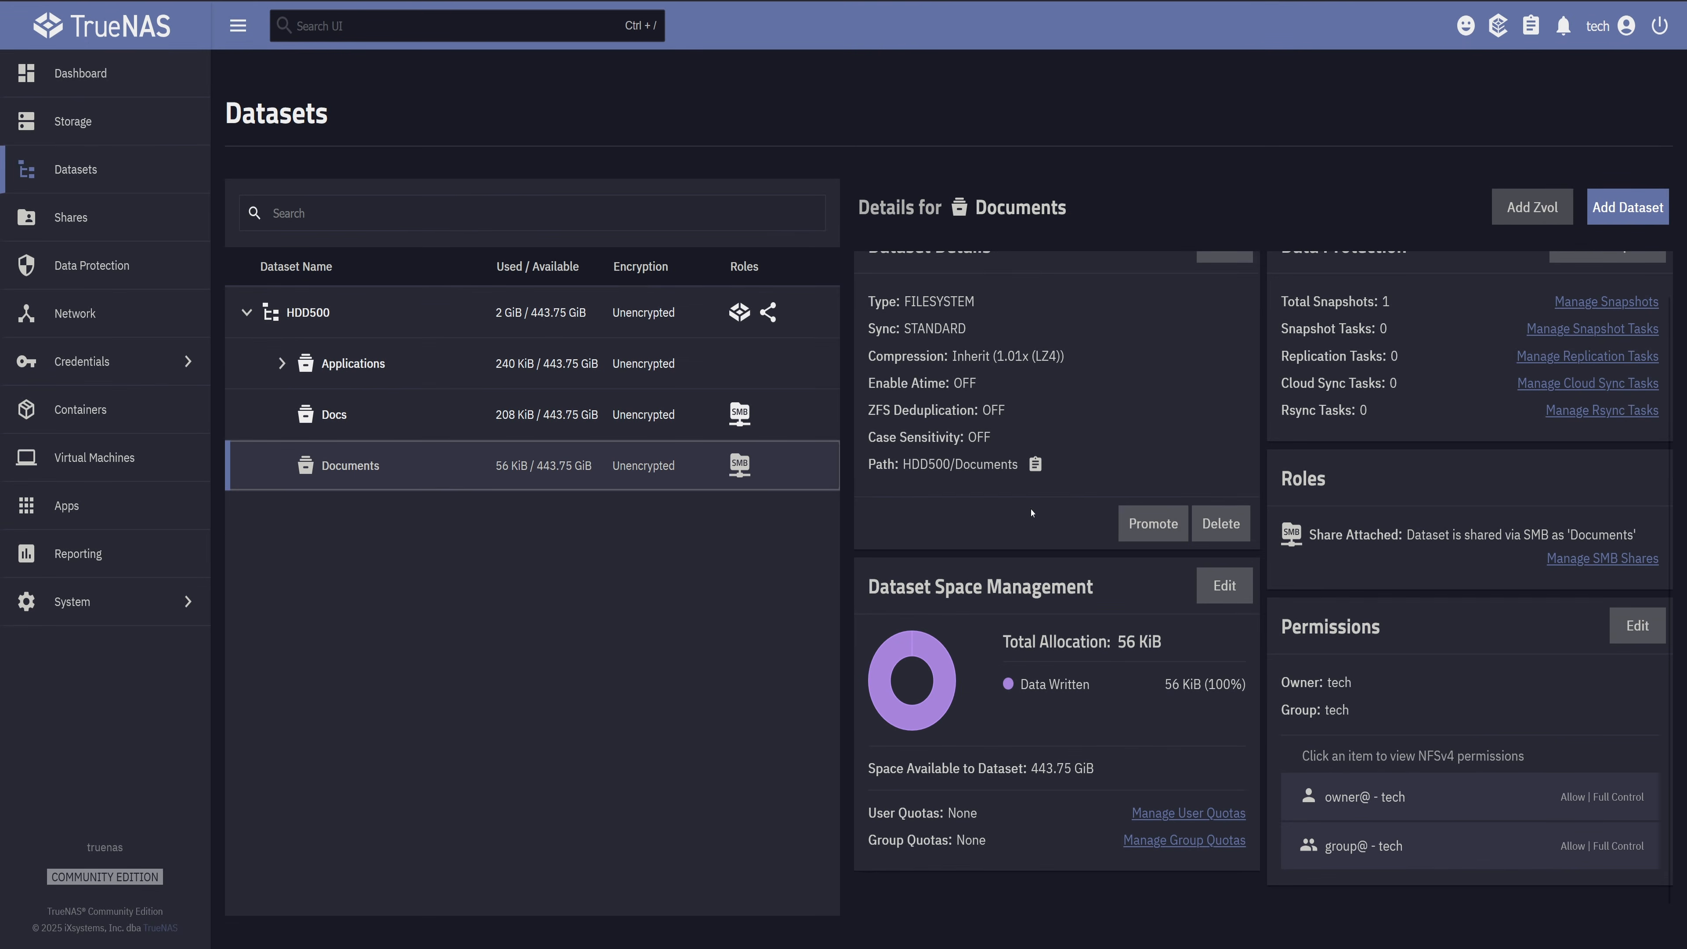
pyautogui.click(1151, 516)
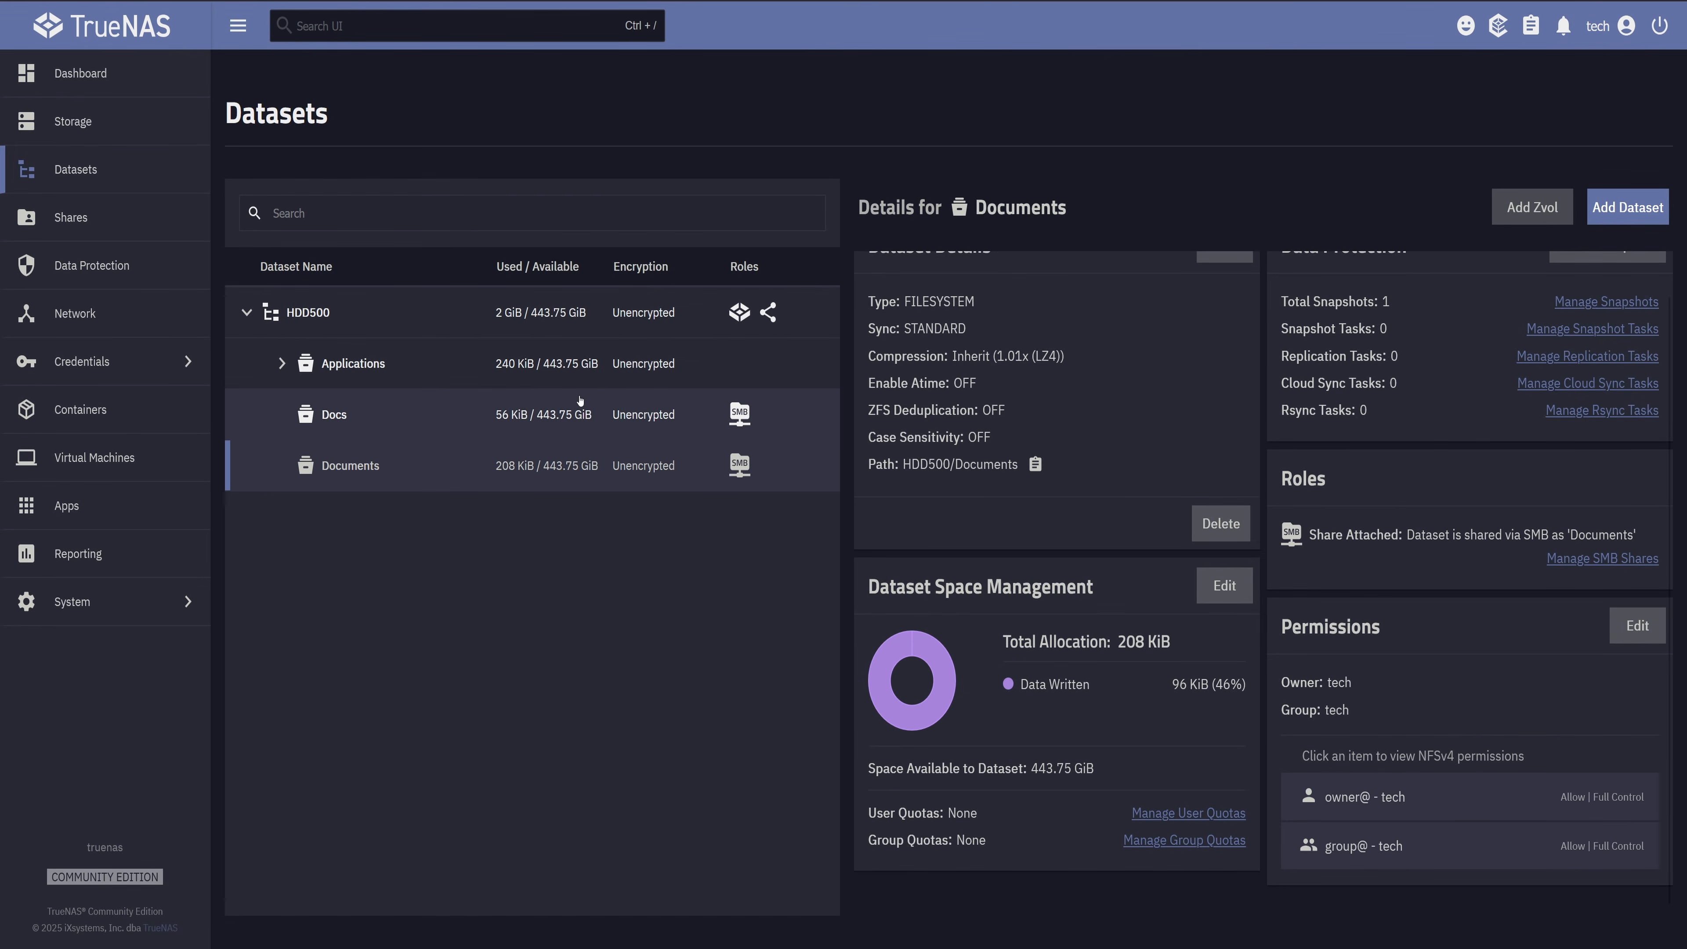
# Delete the HDD500/Docs dataset together with its SMB share, confirming with the dataset's full name.
pyautogui.click(592, 424)
pyautogui.click(1225, 526)
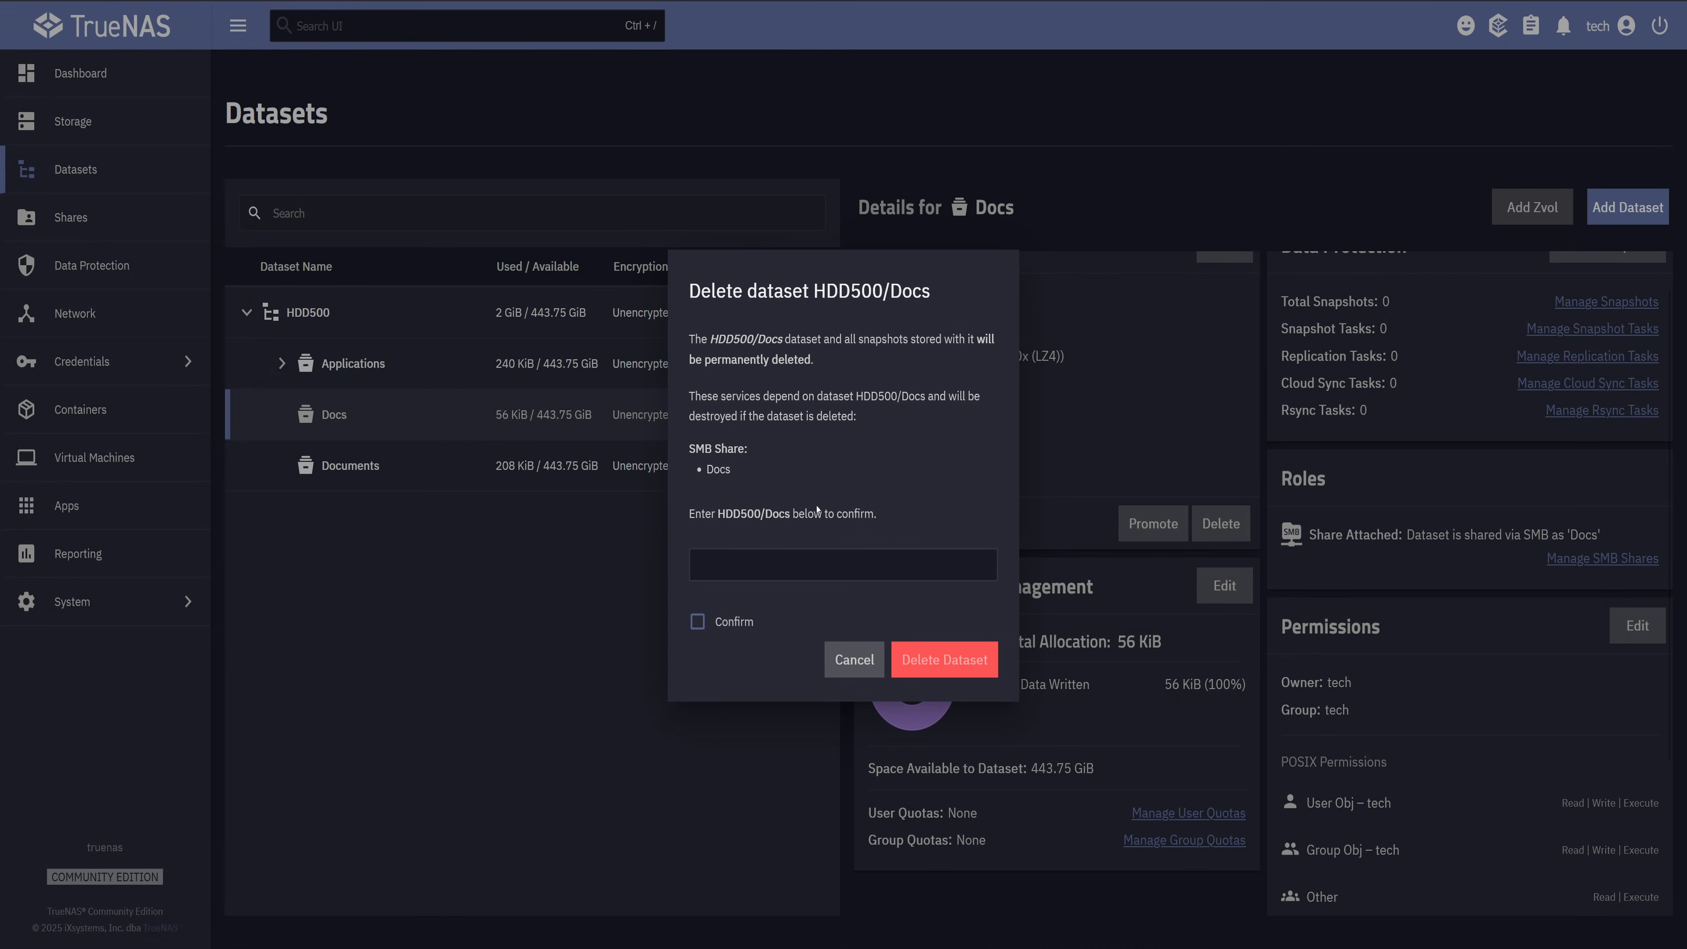
pyautogui.moveTo(719, 514); pyautogui.dragTo(790, 514)
pyautogui.hotkey('ctrl', 'c')
pyautogui.click(790, 565)
pyautogui.hotkey('ctrl', 'v')
pyautogui.click(735, 621)
pyautogui.click(943, 660)
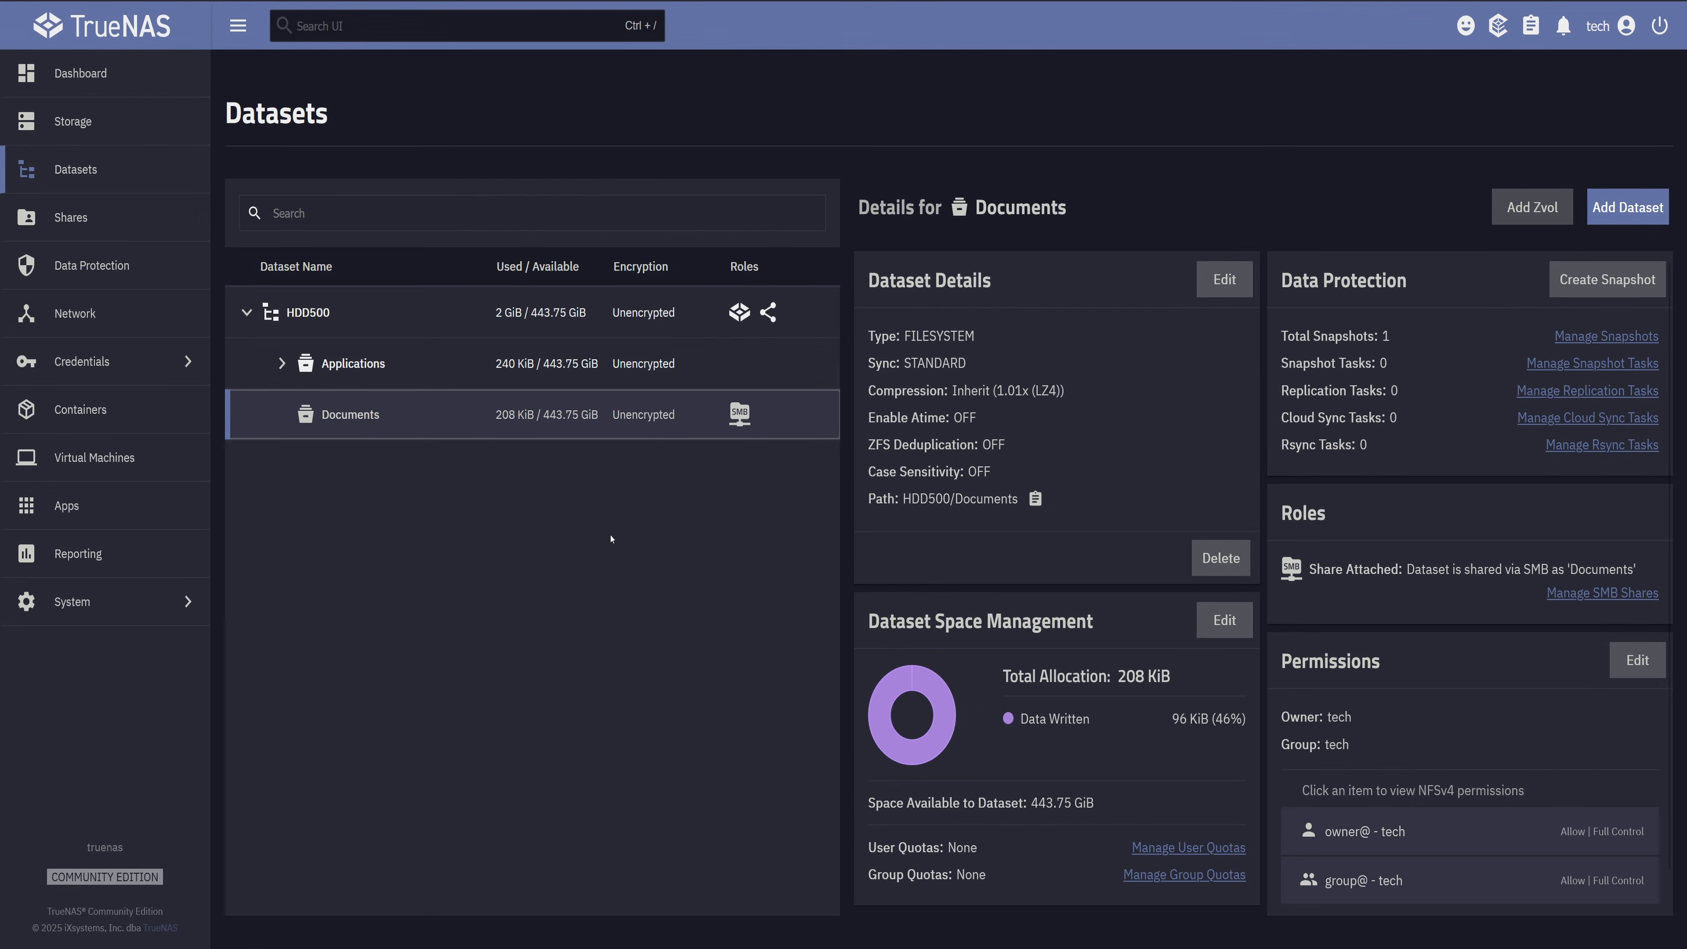
# Try to roll HDD500/Documents back to 1_snapshot with the rollback stopping for Newer Intermediate, Child, and Clone.
pyautogui.click(1580, 335)
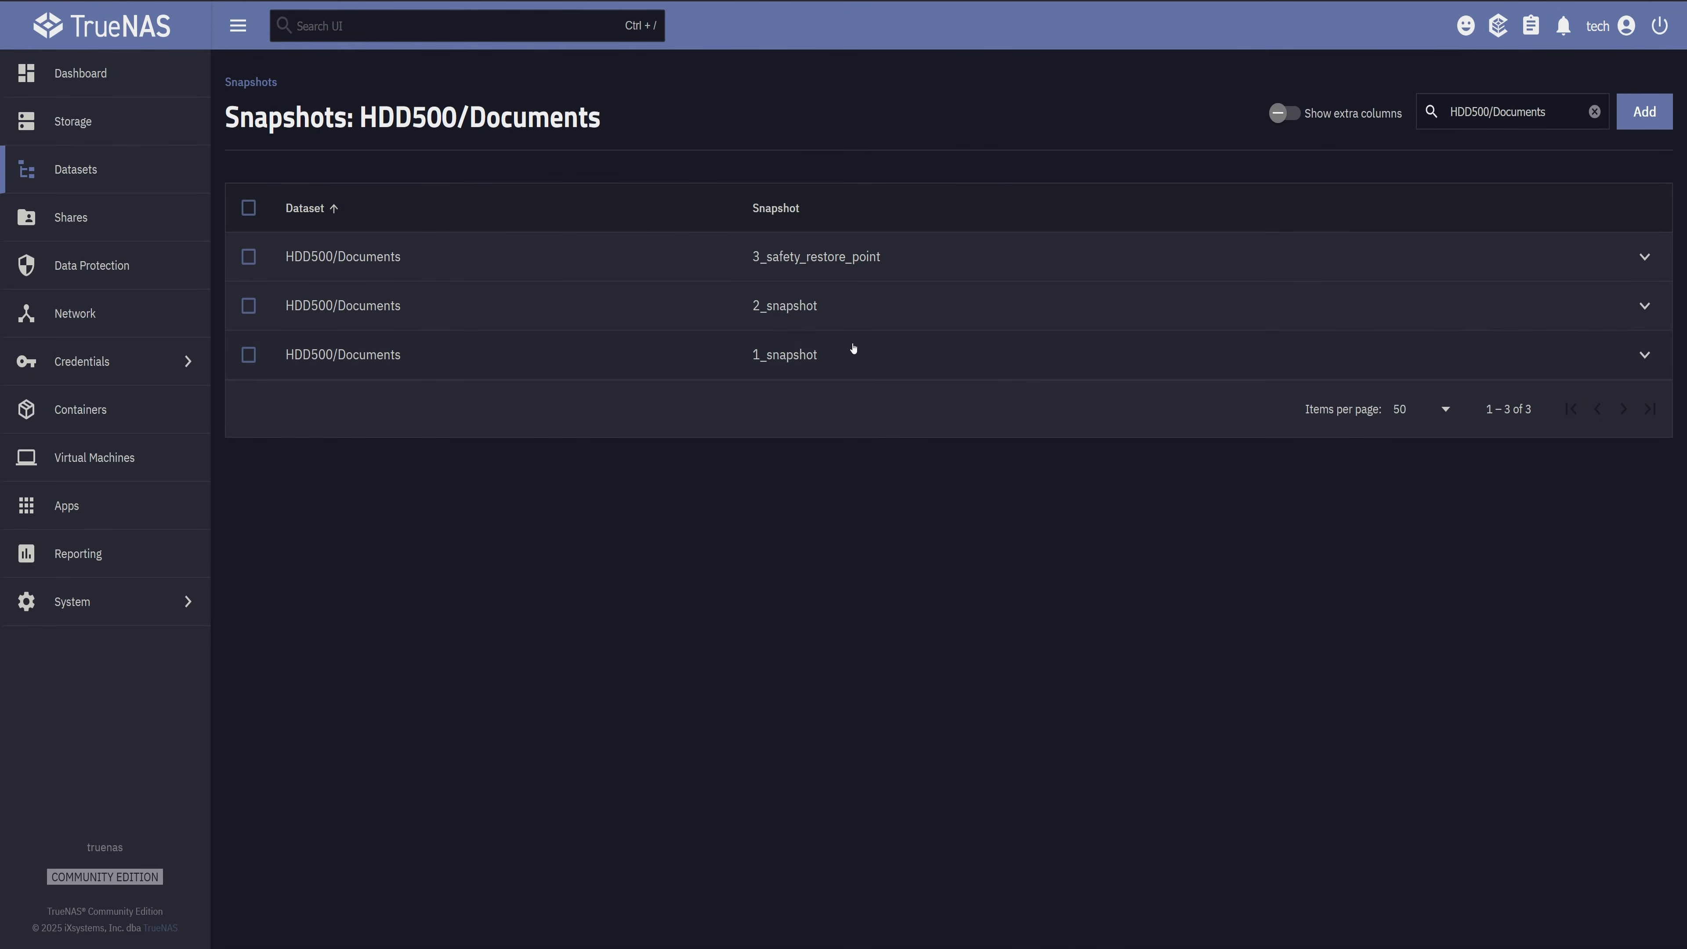
pyautogui.click(766, 355)
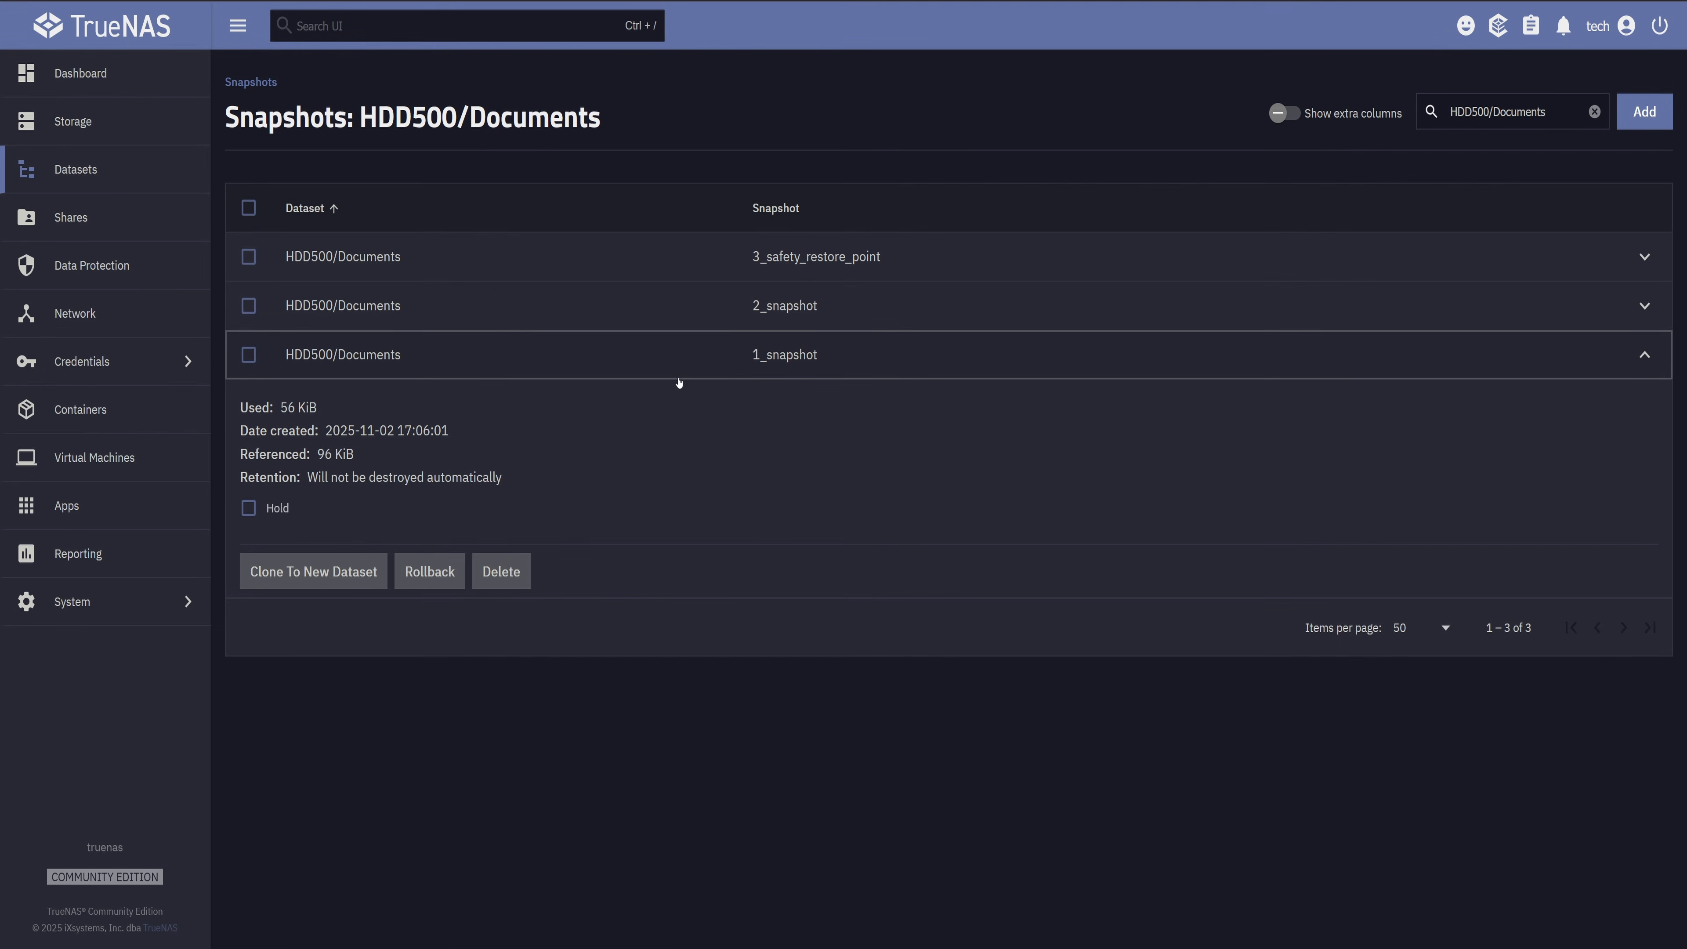
pyautogui.click(438, 569)
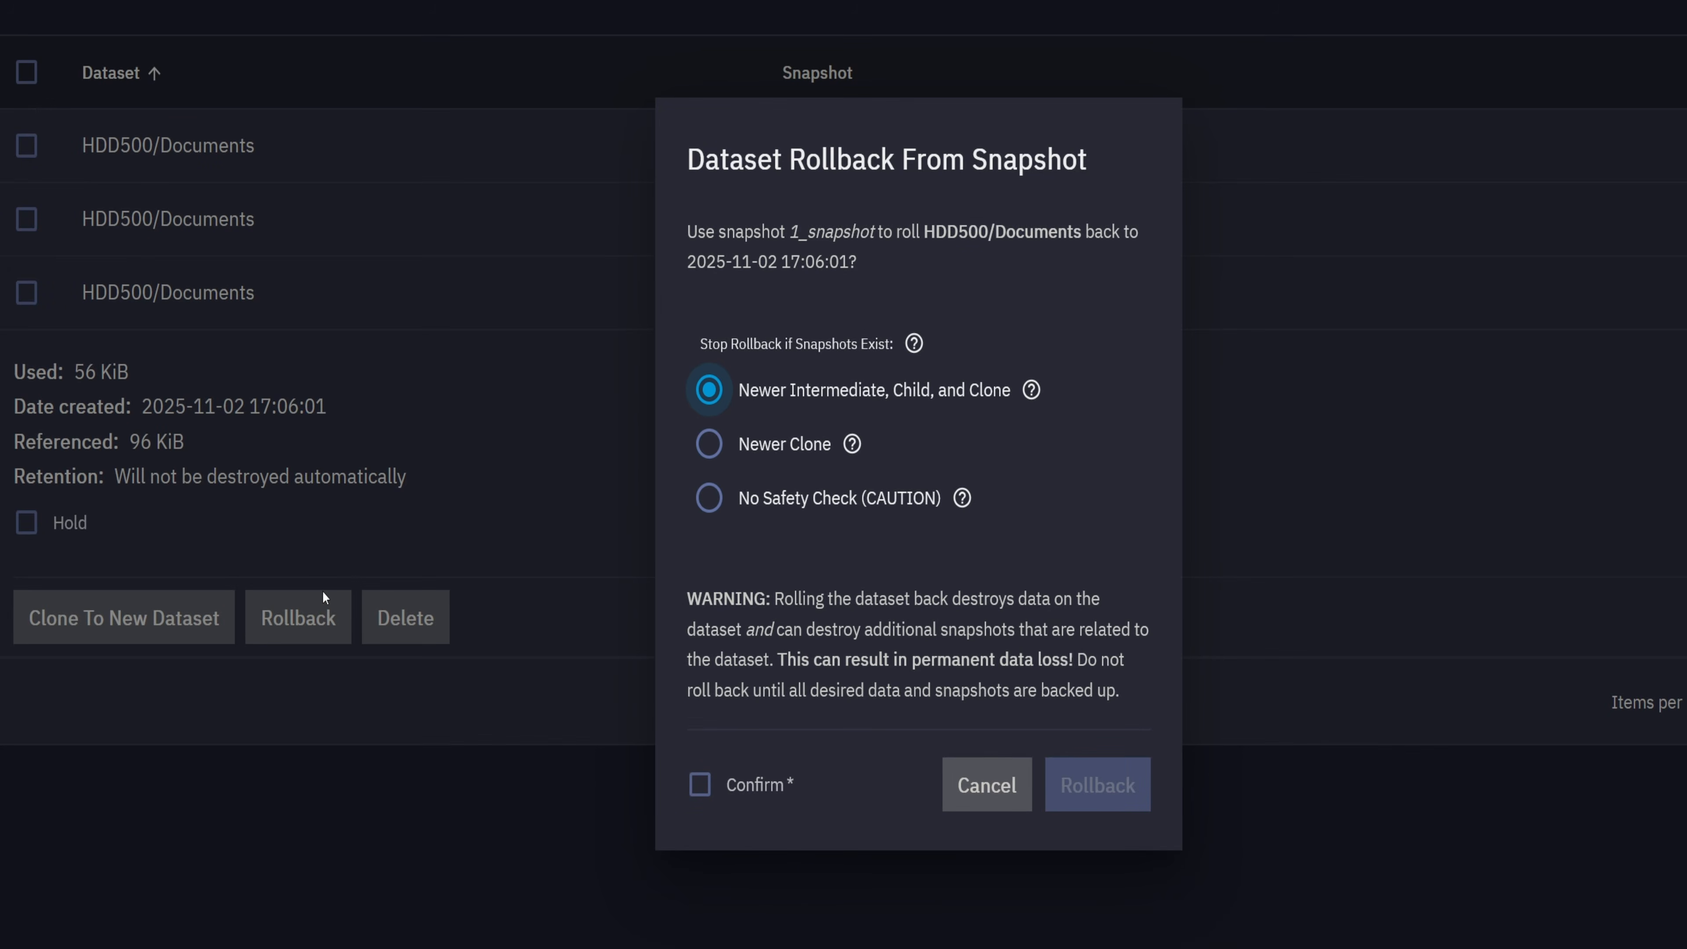
pyautogui.click(738, 772)
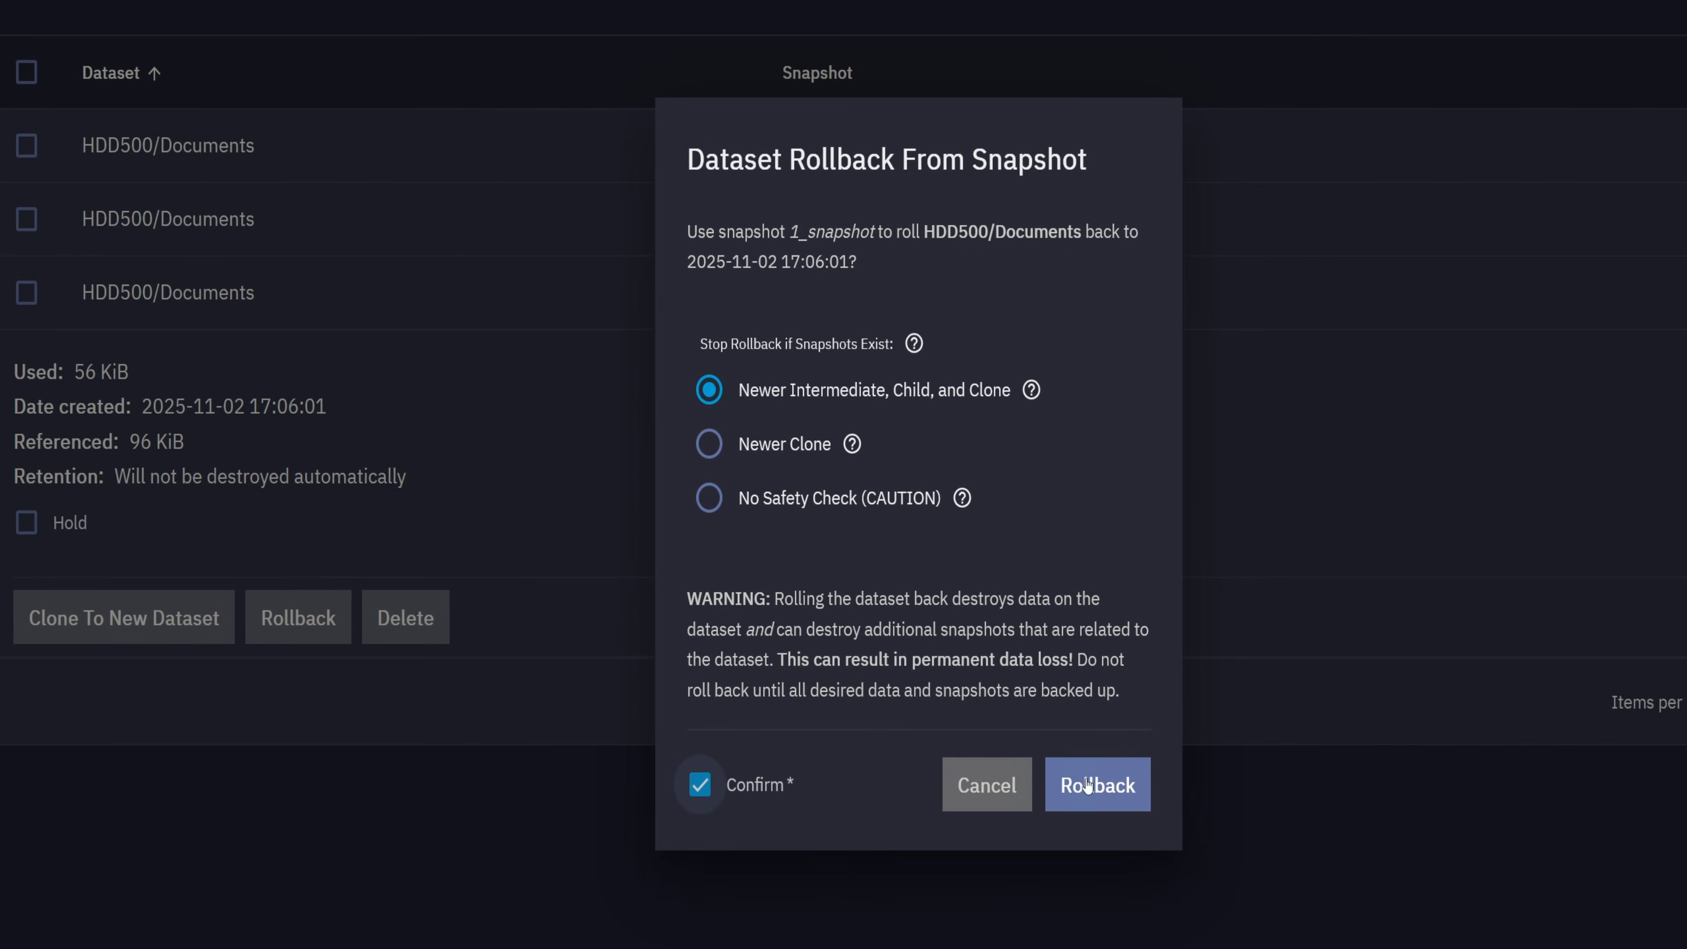
pyautogui.click(1104, 786)
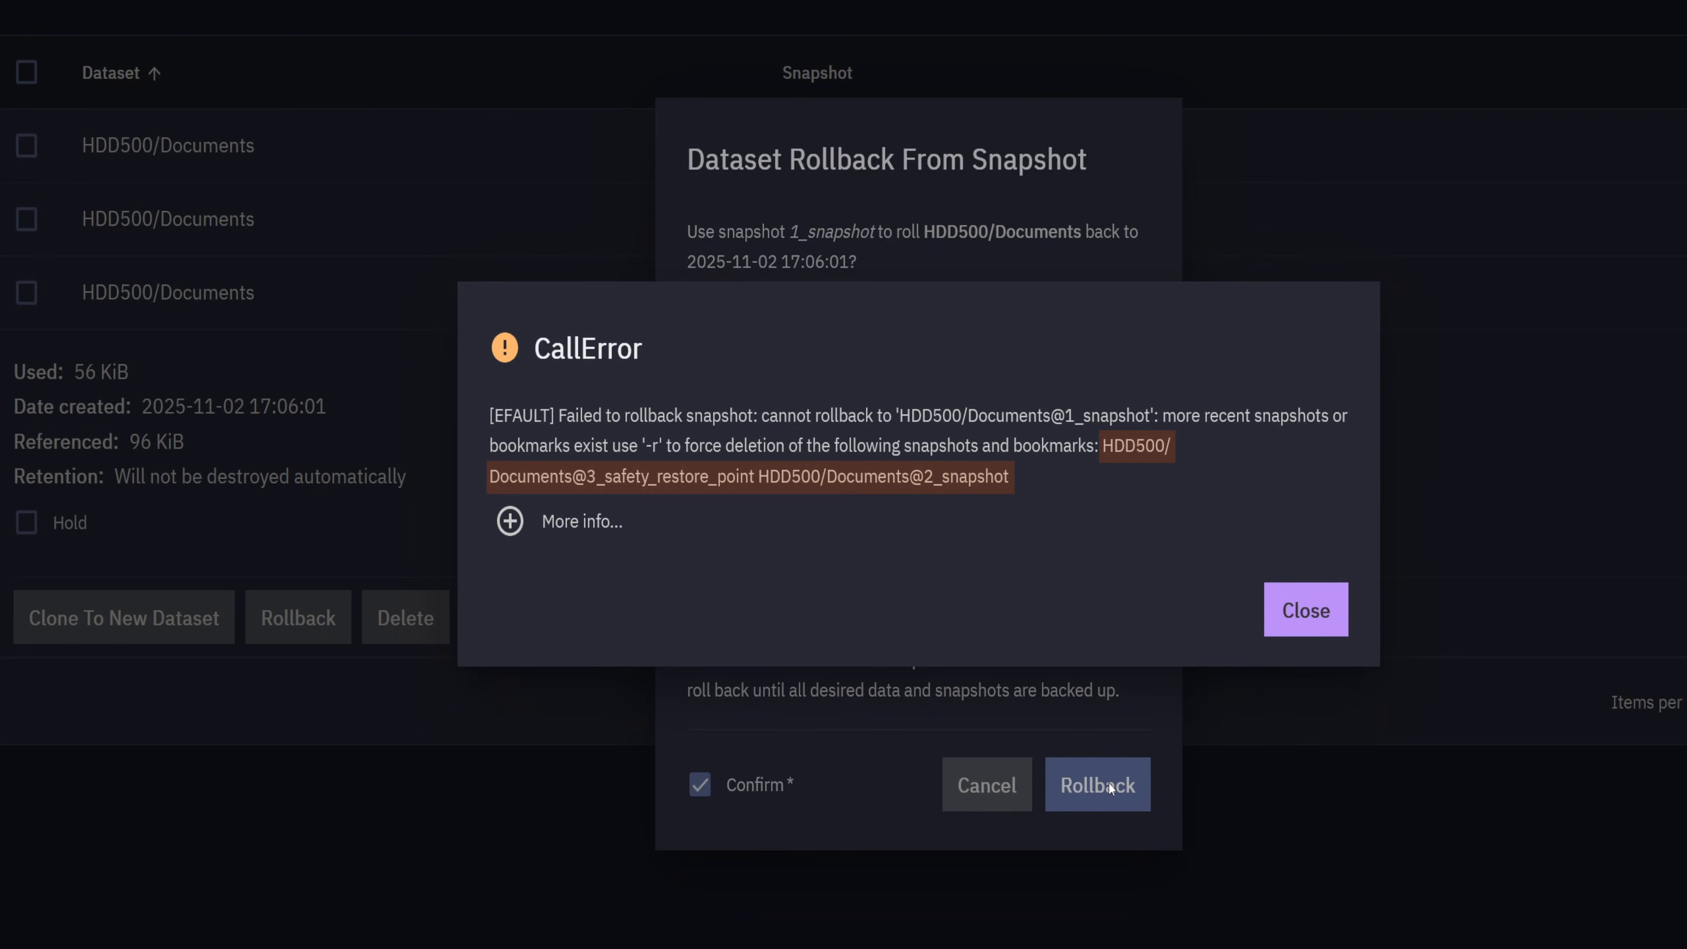
pyautogui.click(1303, 610)
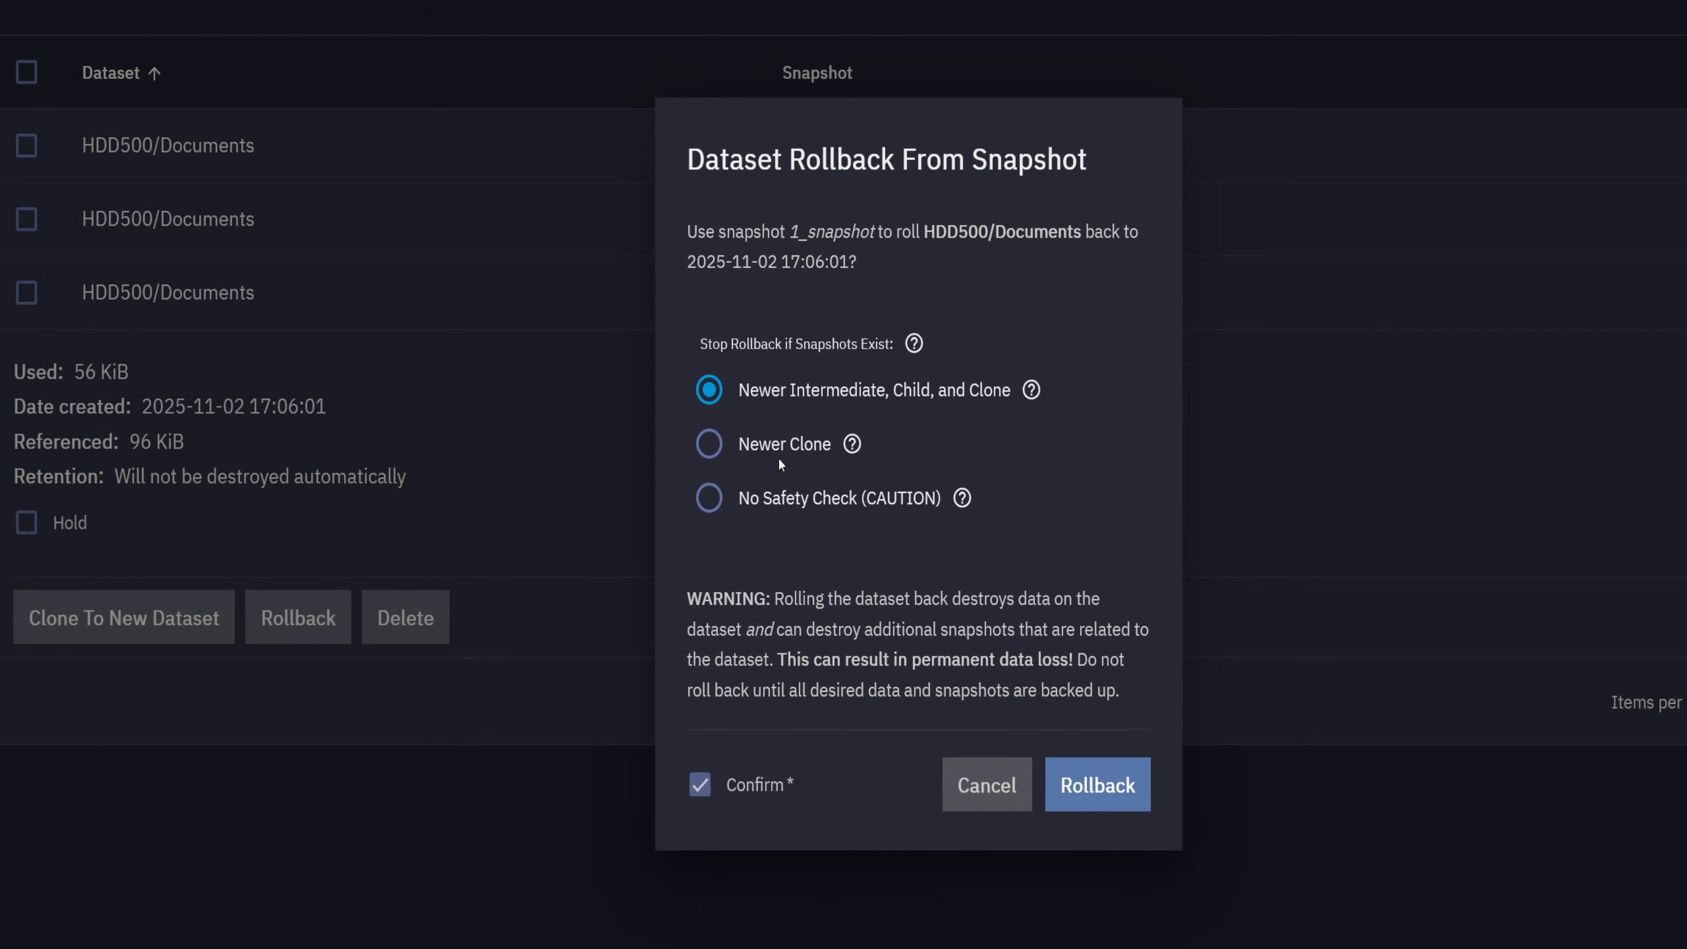
# Roll HDD500/Documents back to 1_snapshot with the Newer Clone safety check, and open demo.txt on drive Z: to check it.
pyautogui.click(793, 451)
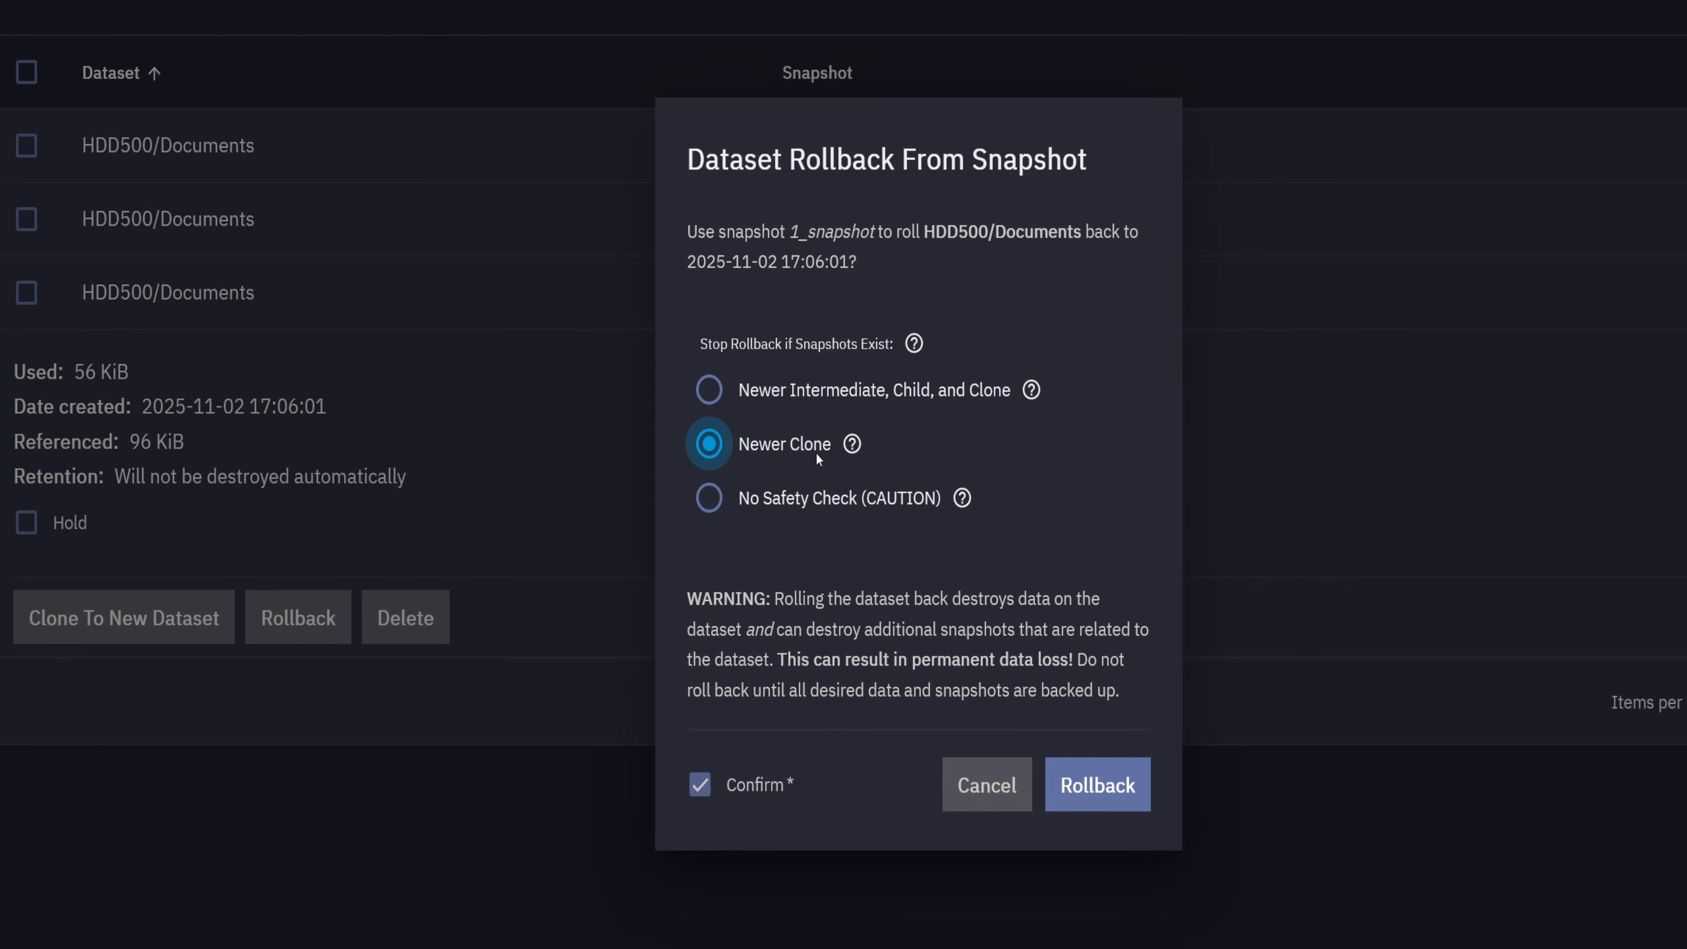
pyautogui.click(1107, 784)
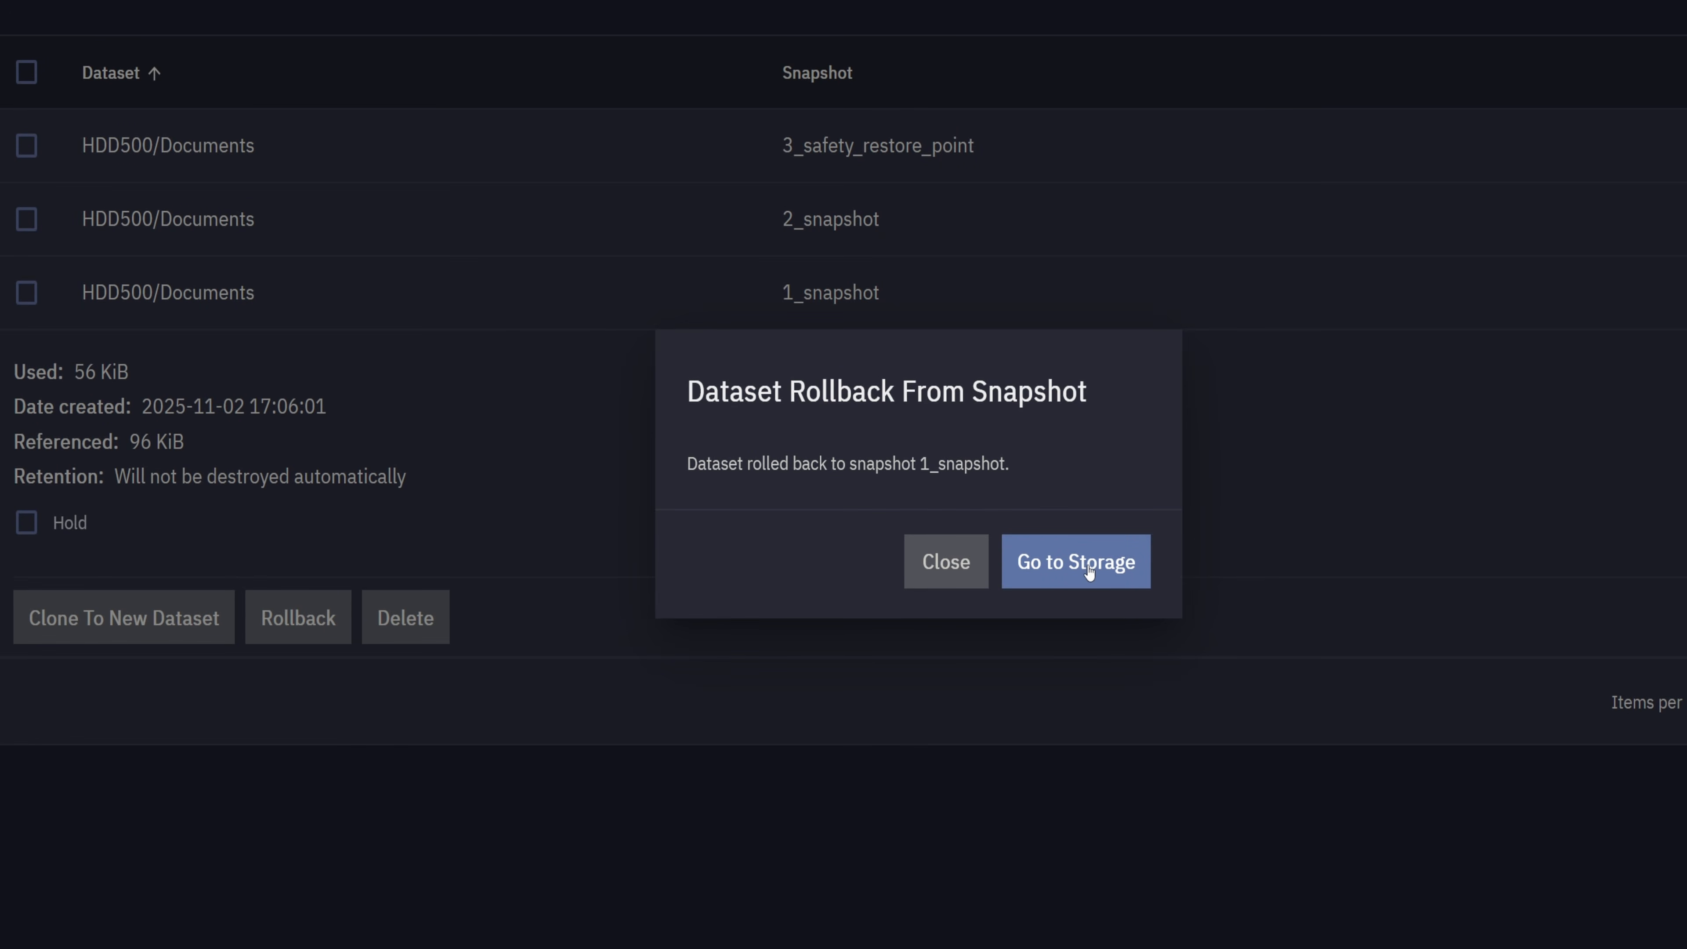
pyautogui.click(950, 572)
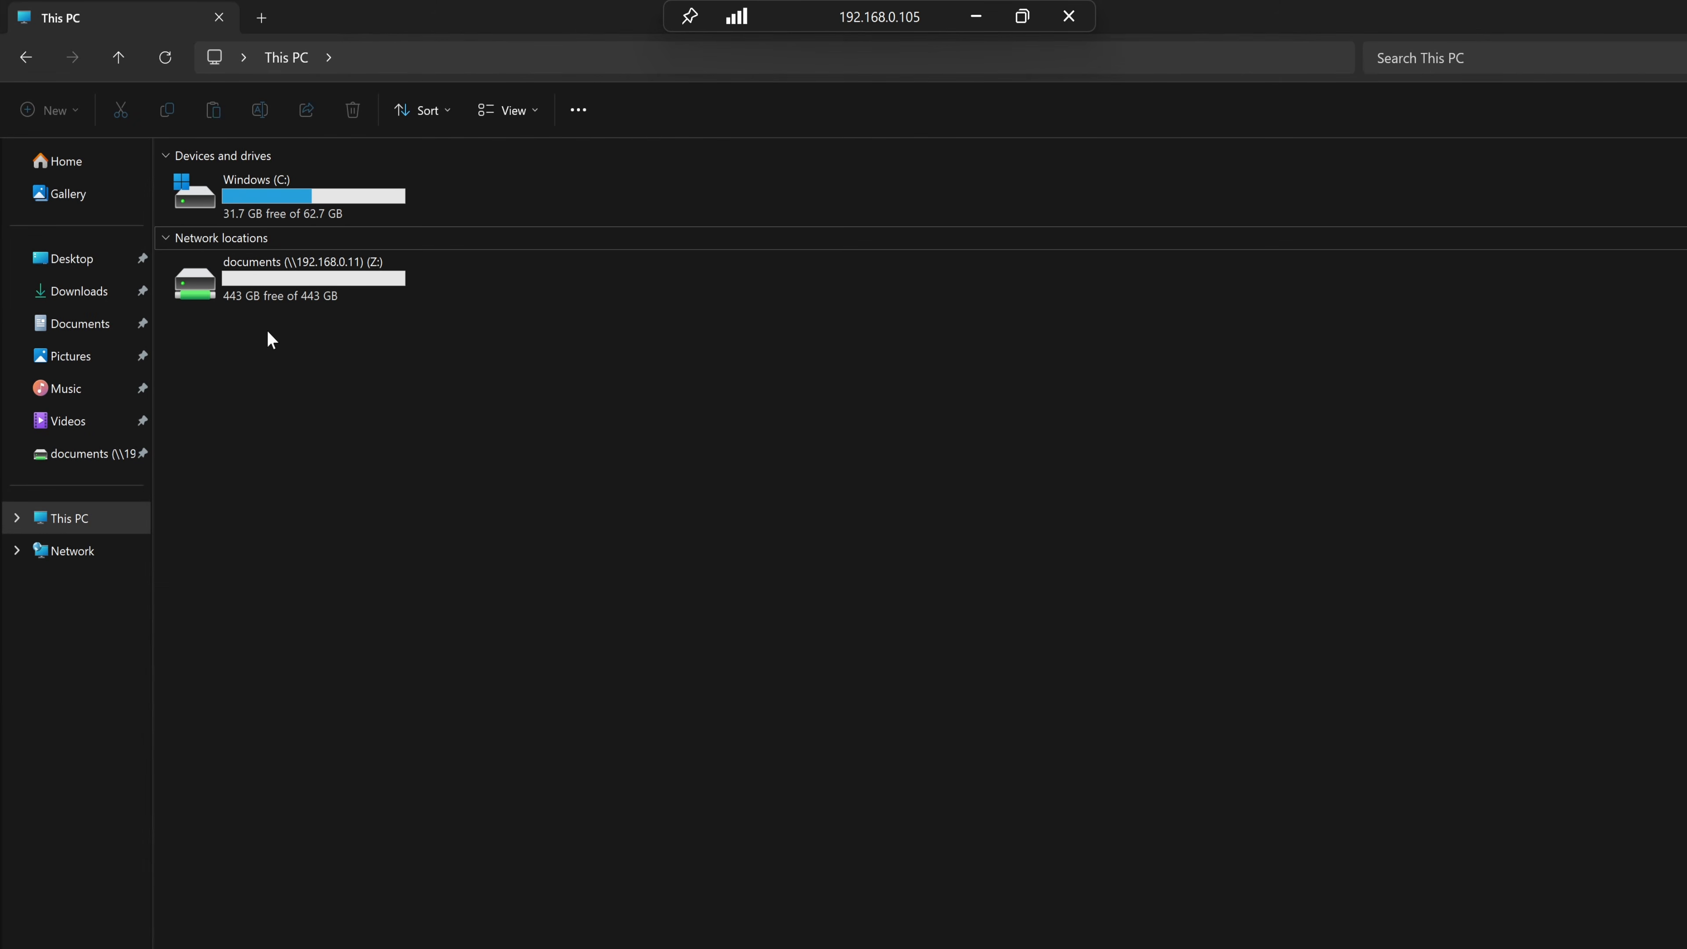
pyautogui.doubleClick(249, 291)
pyautogui.doubleClick(257, 185)
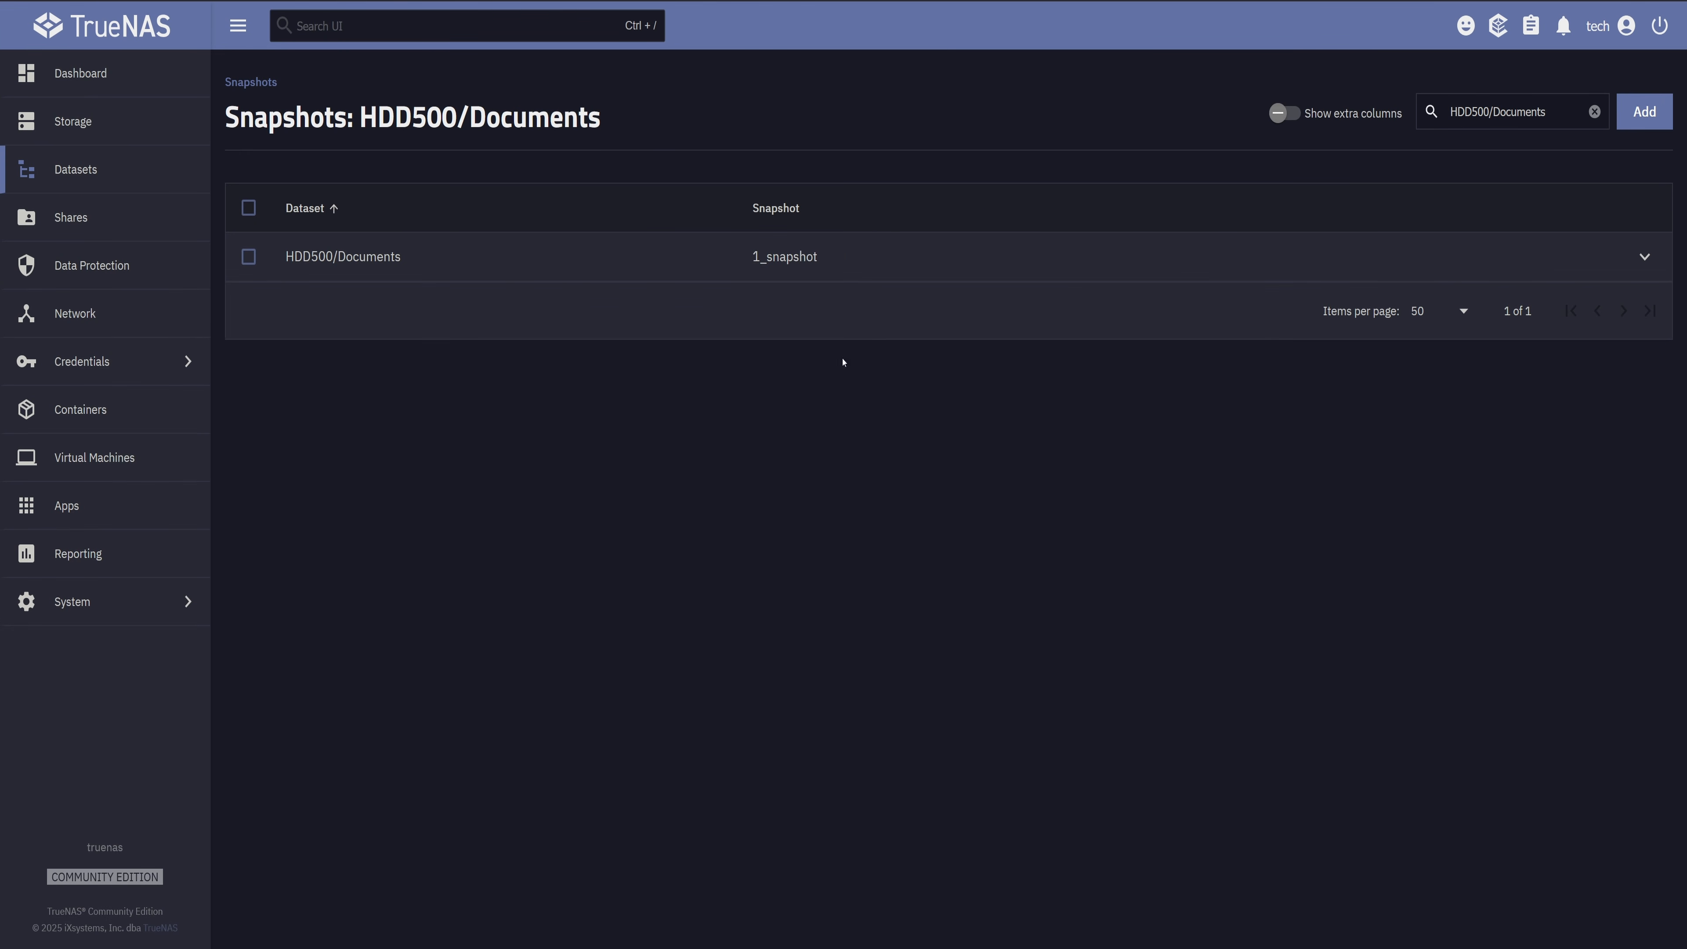
# Delete 1_snapshot of HDD500/Documents, and check the details of the Documents dataset.
pyautogui.click(808, 275)
pyautogui.click(501, 474)
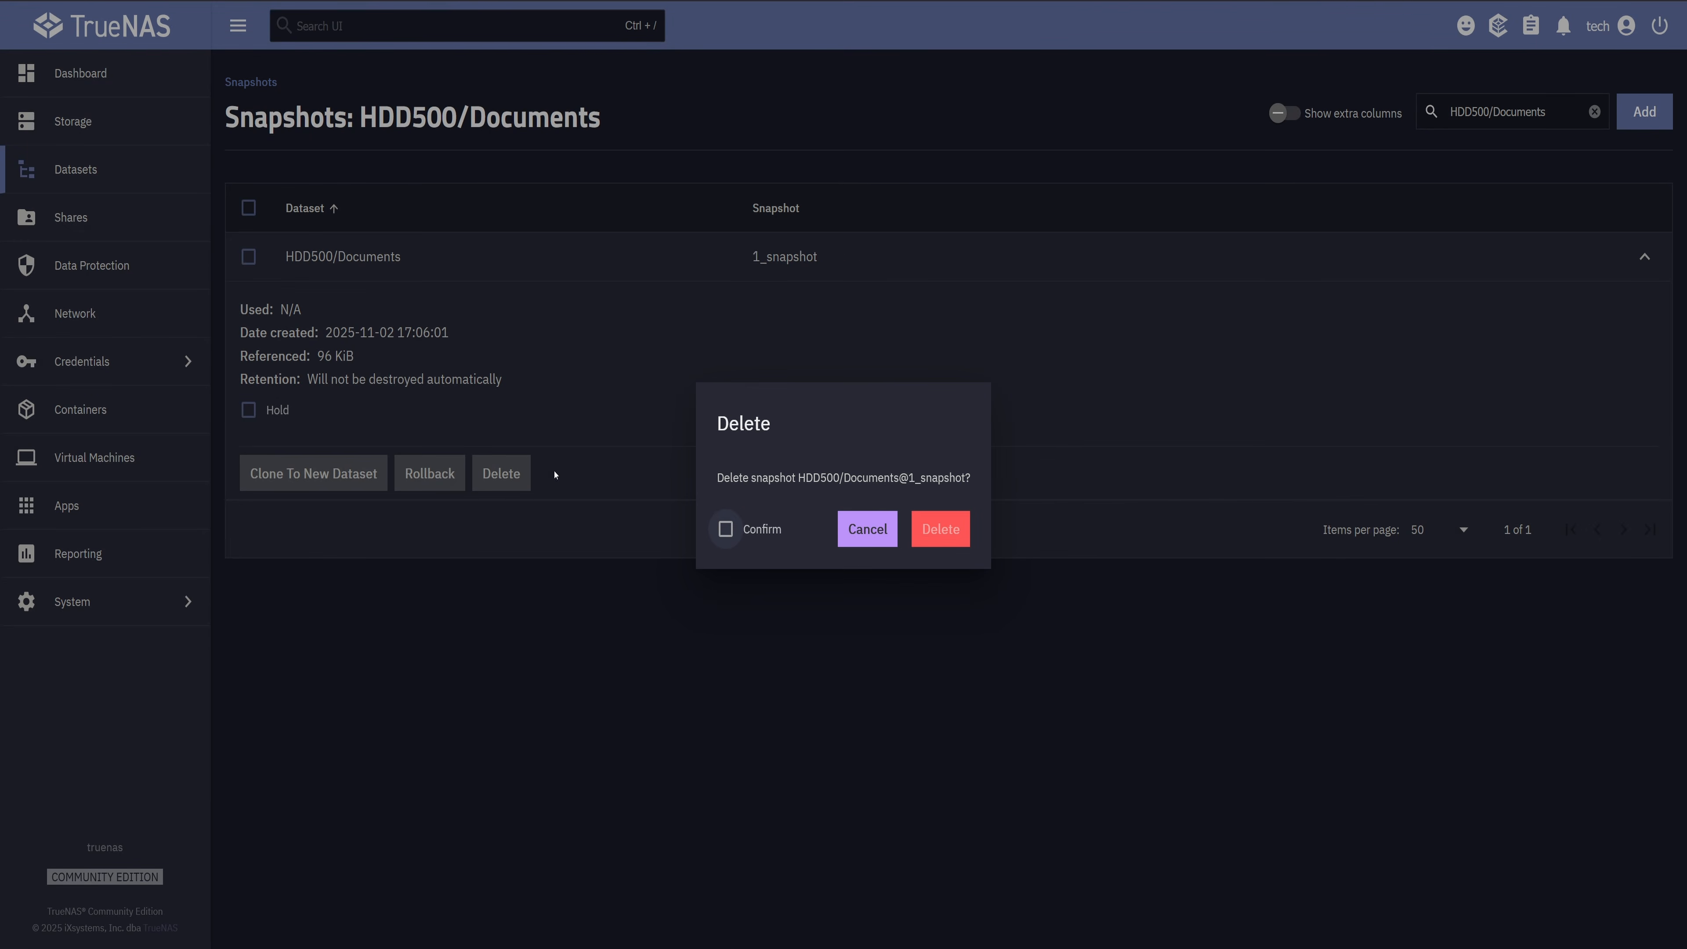
pyautogui.click(726, 530)
pyautogui.click(929, 537)
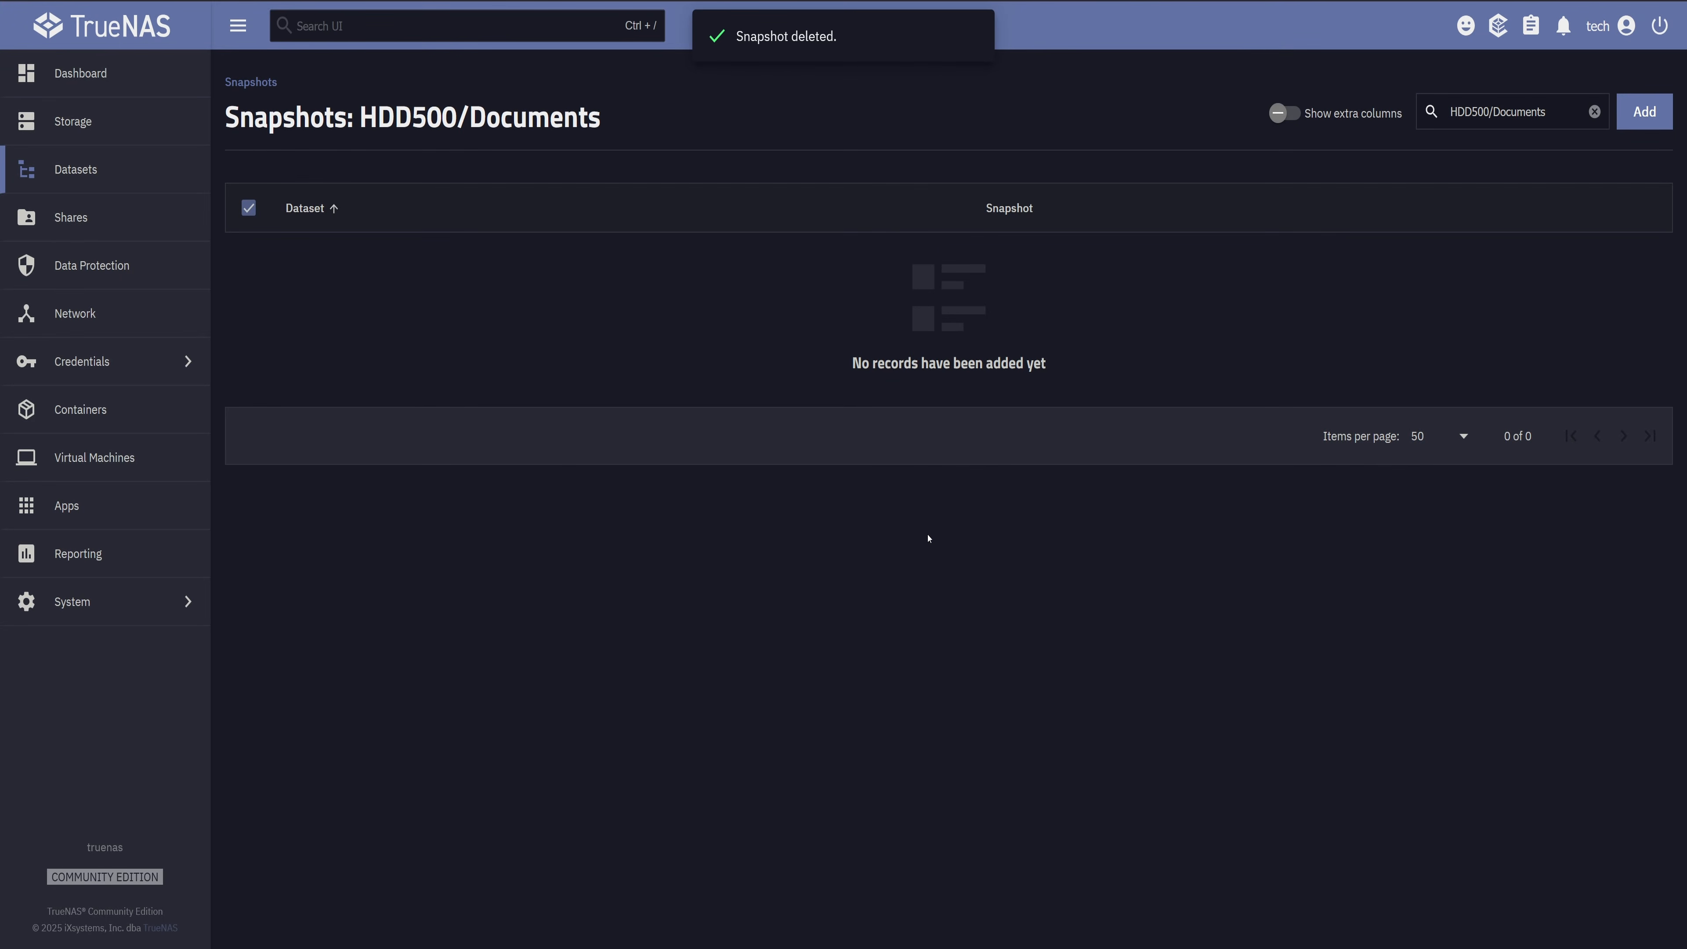
pyautogui.click(129, 174)
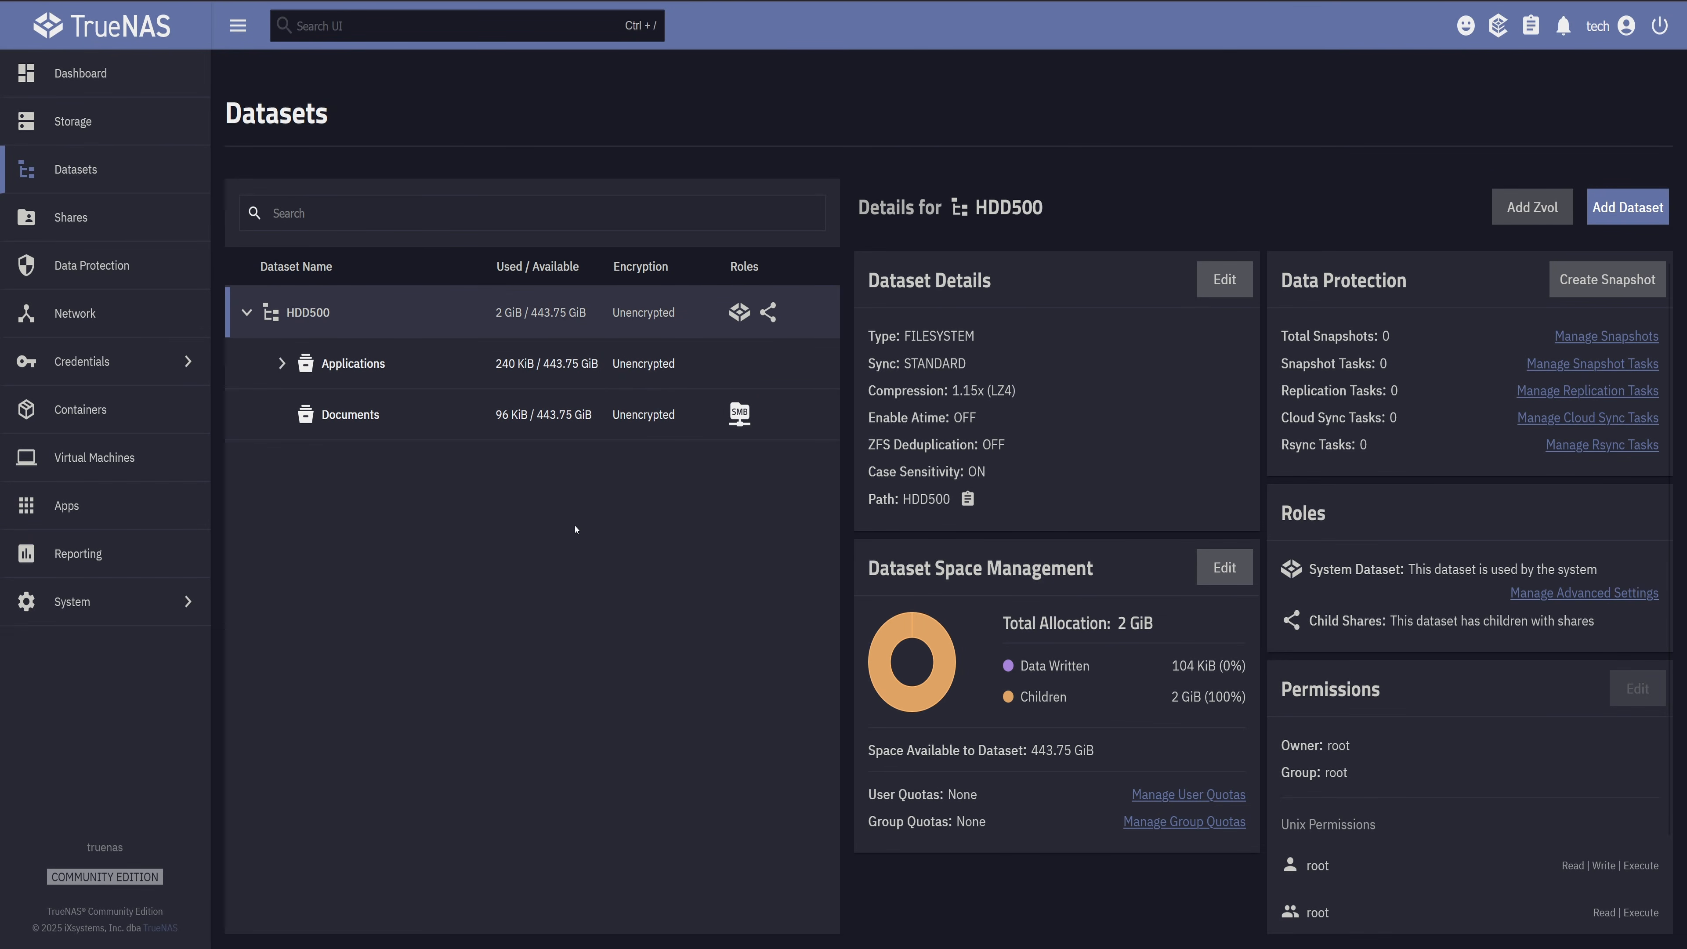
pyautogui.click(651, 422)
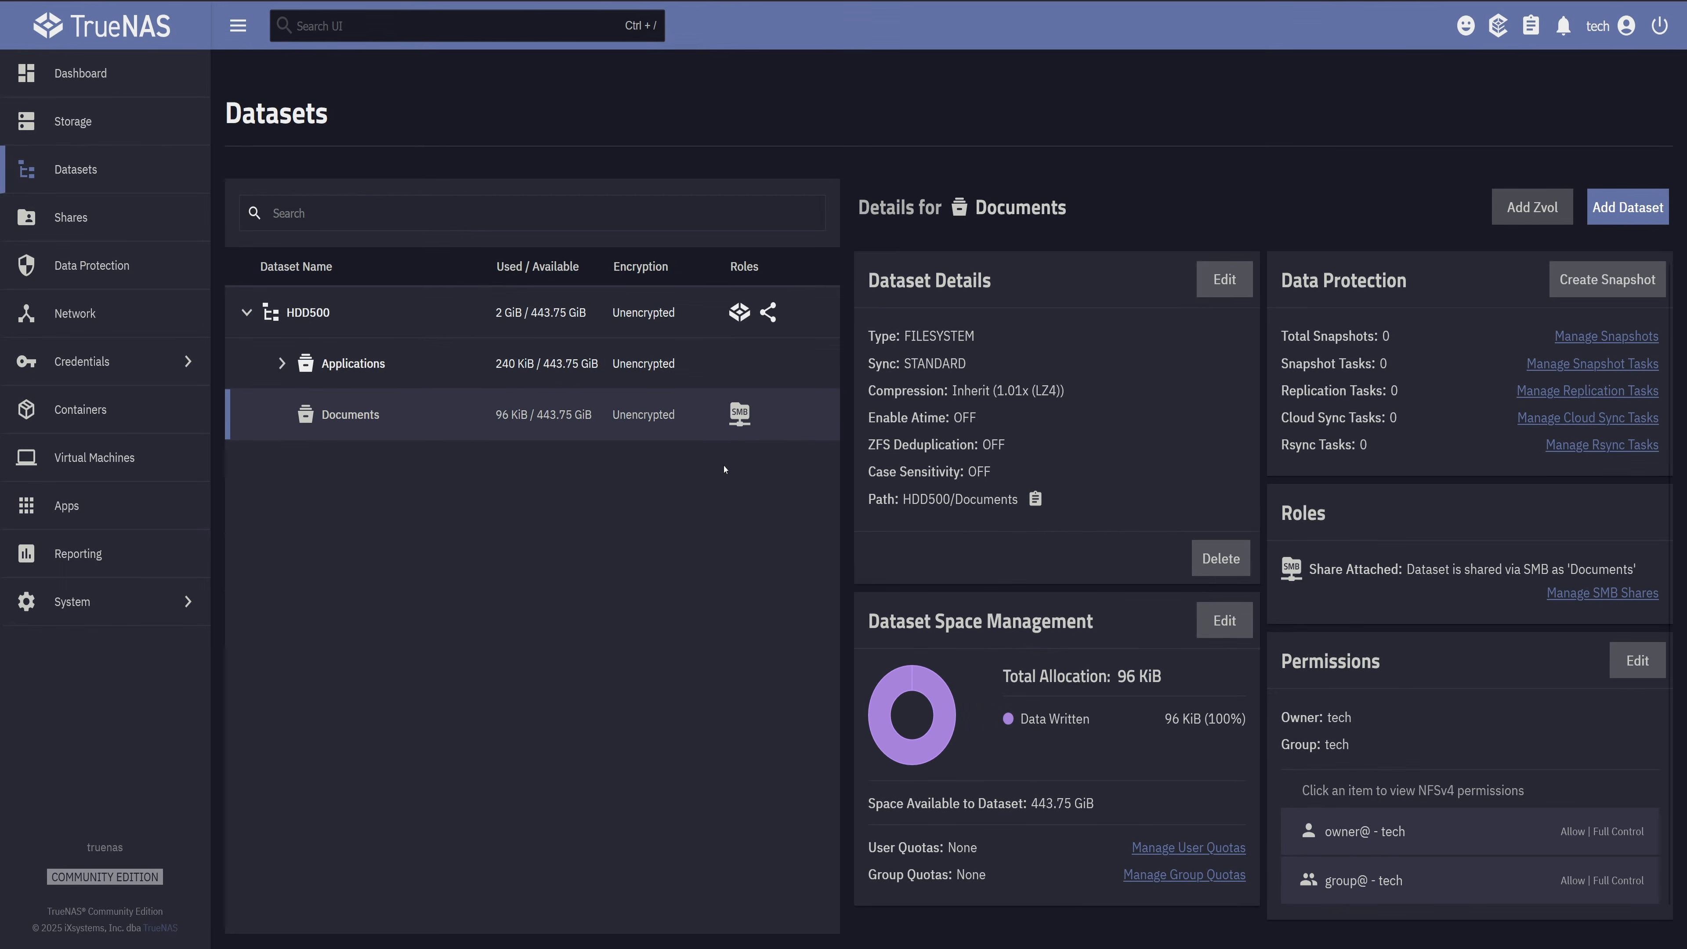
# Start a new periodic snapshot task under Data Protection for the HDD500/Documents dataset.
pyautogui.click(166, 266)
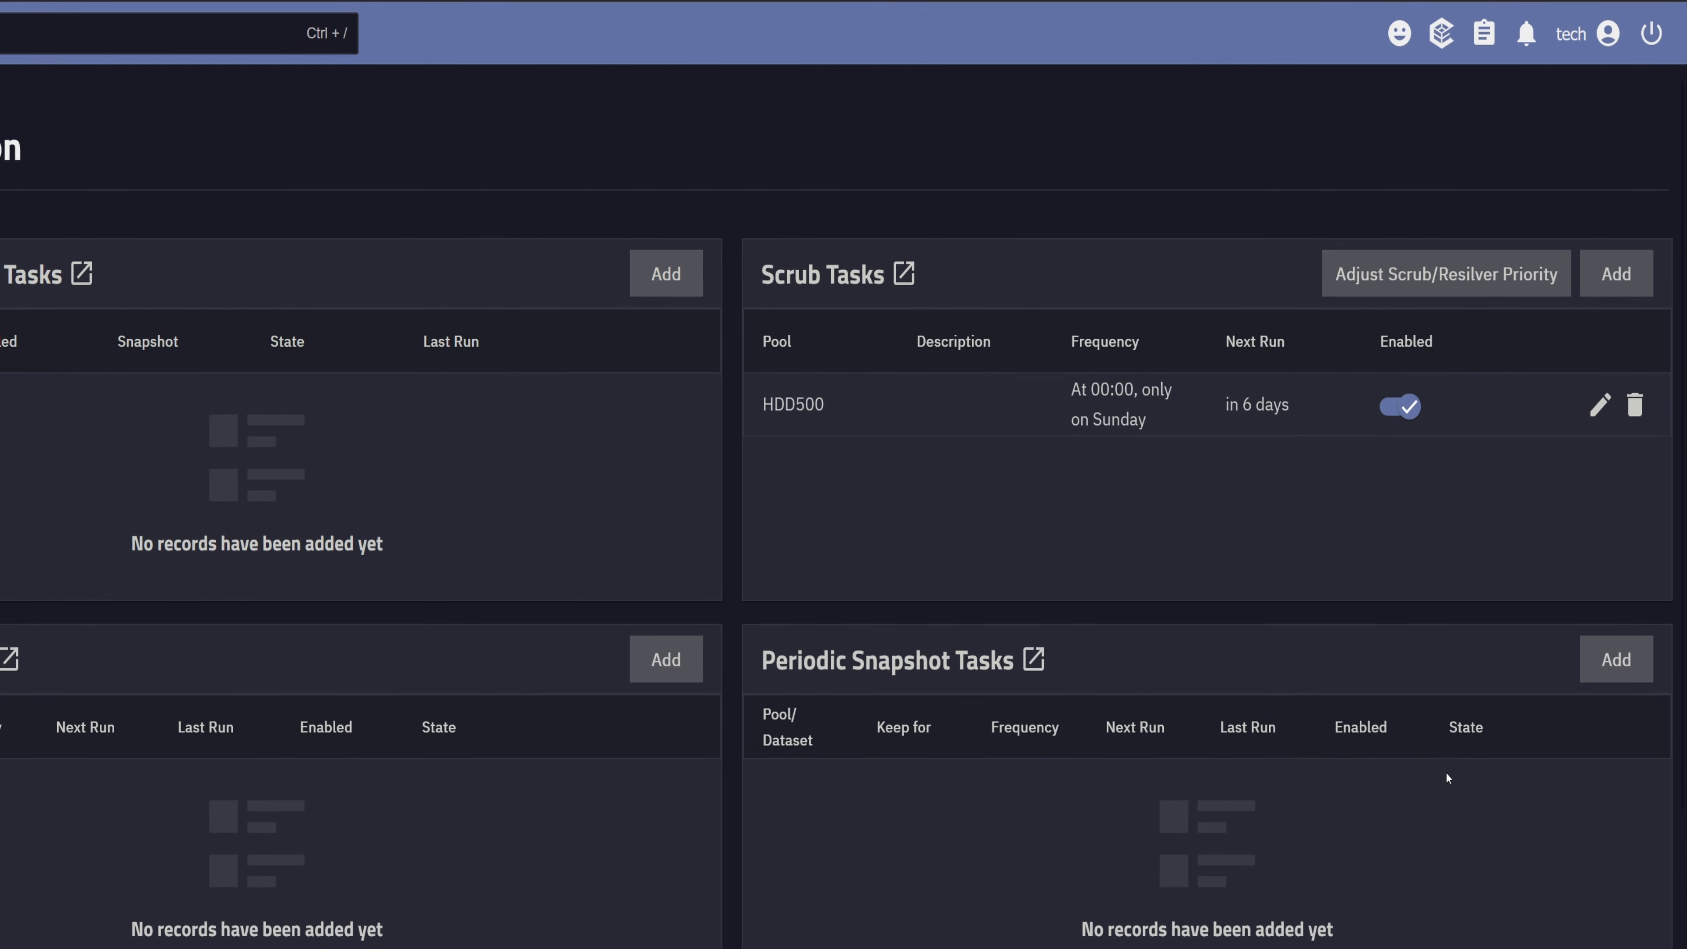
pyautogui.click(1597, 657)
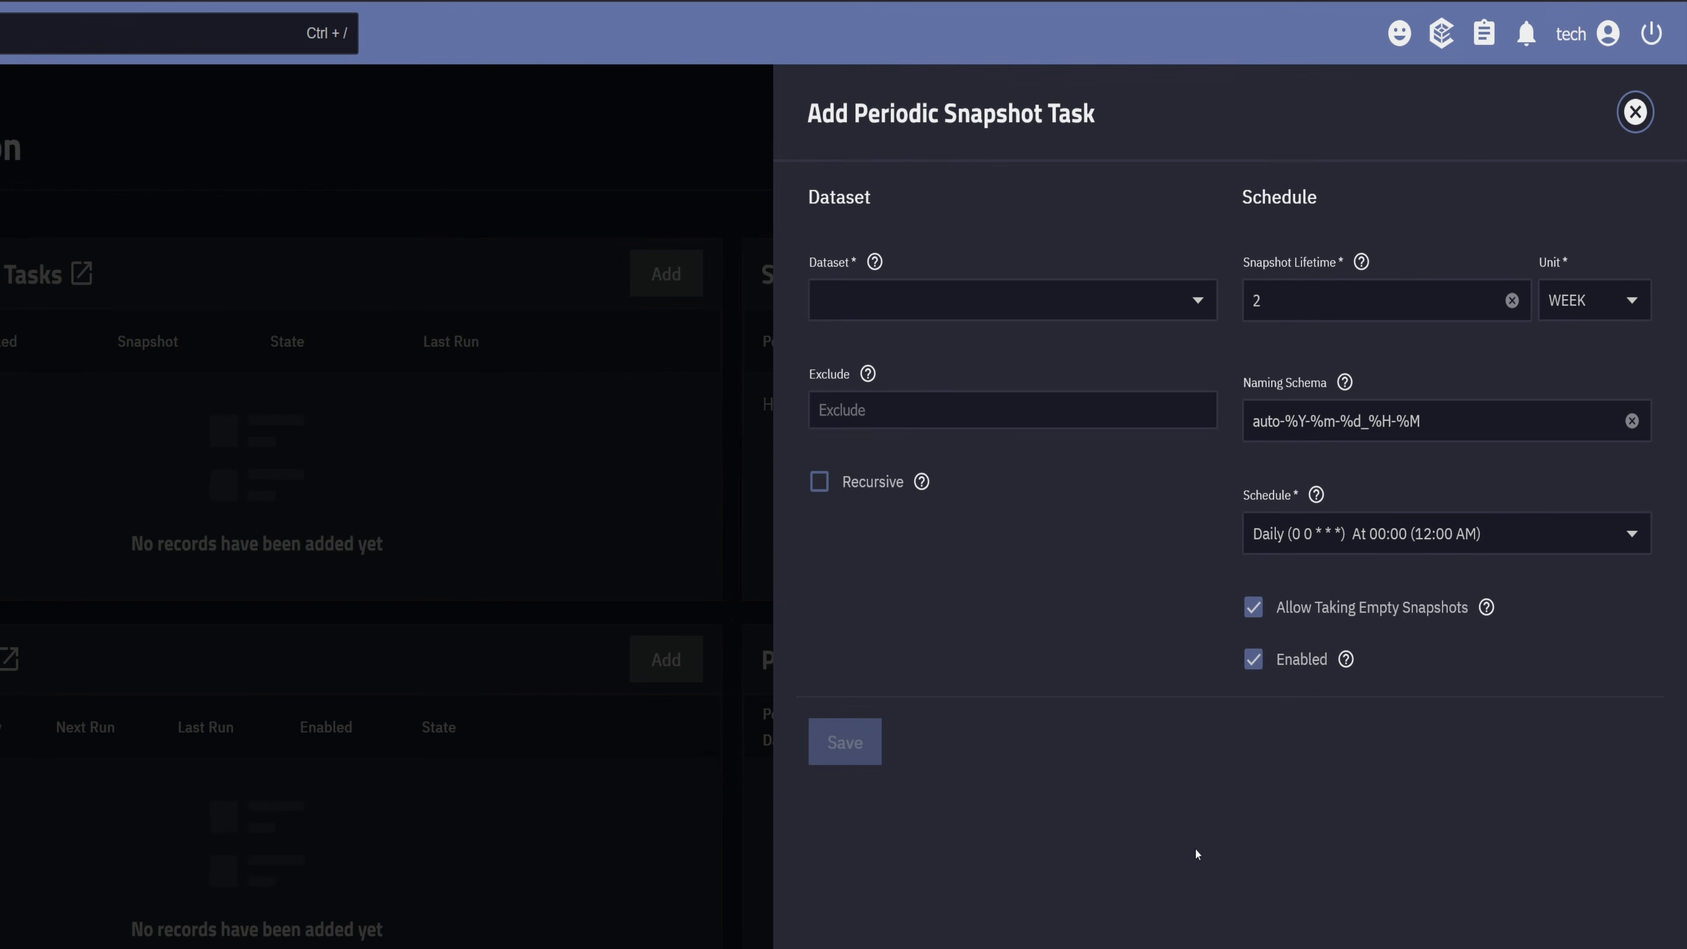
pyautogui.click(1041, 301)
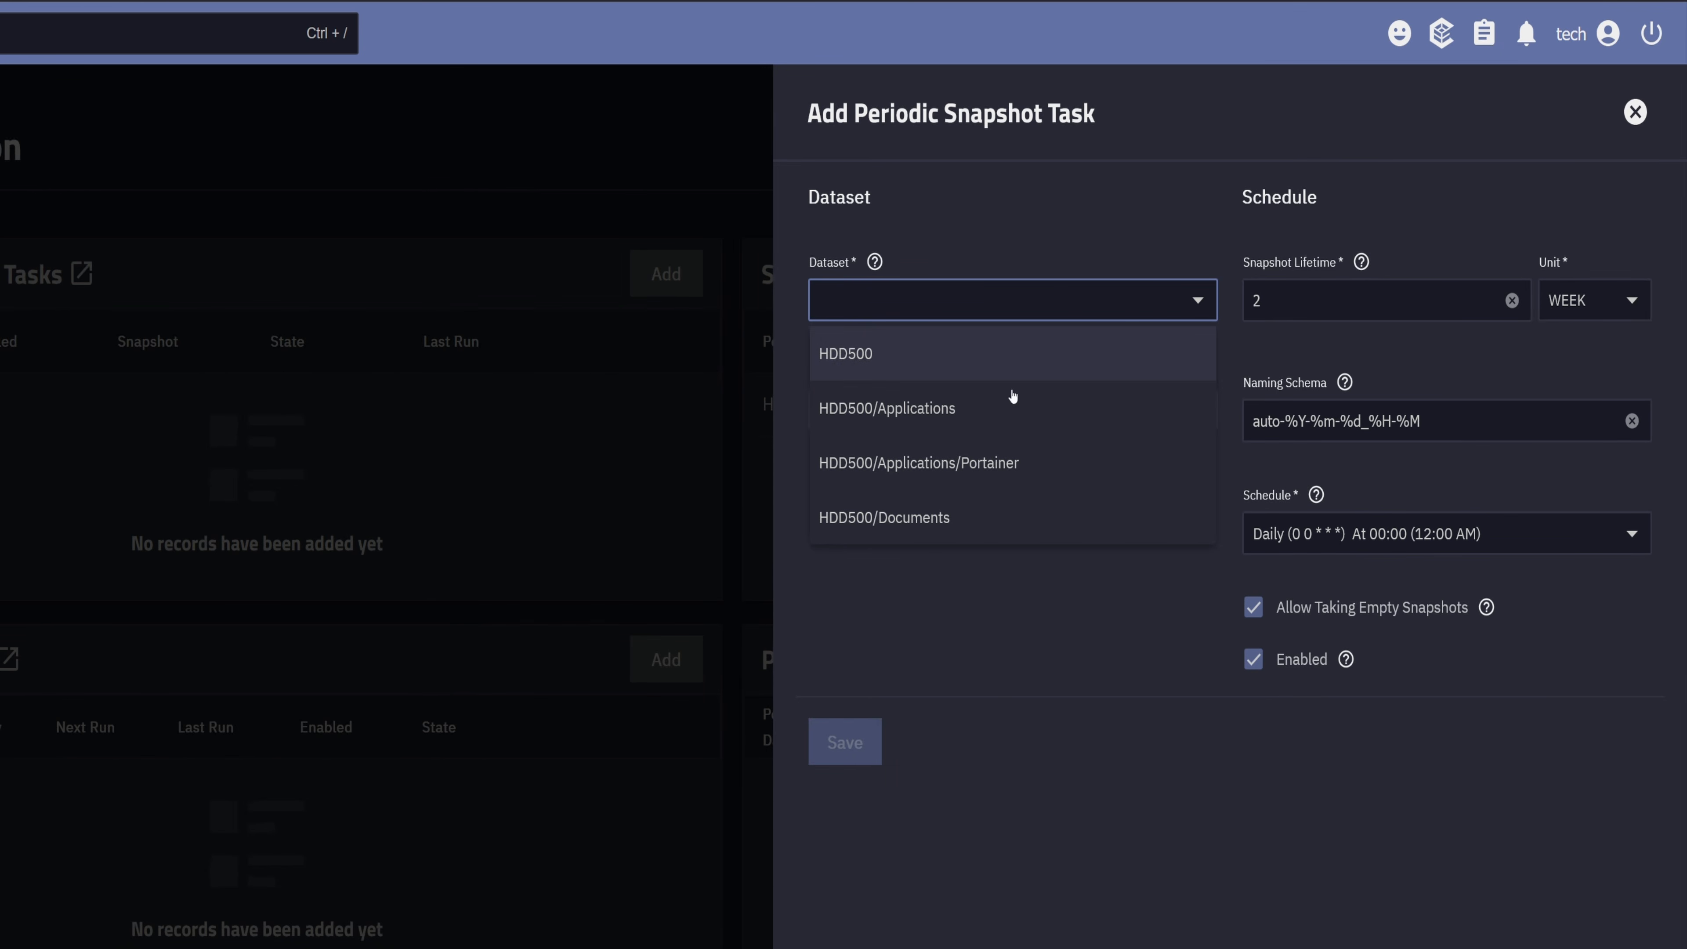
pyautogui.click(974, 518)
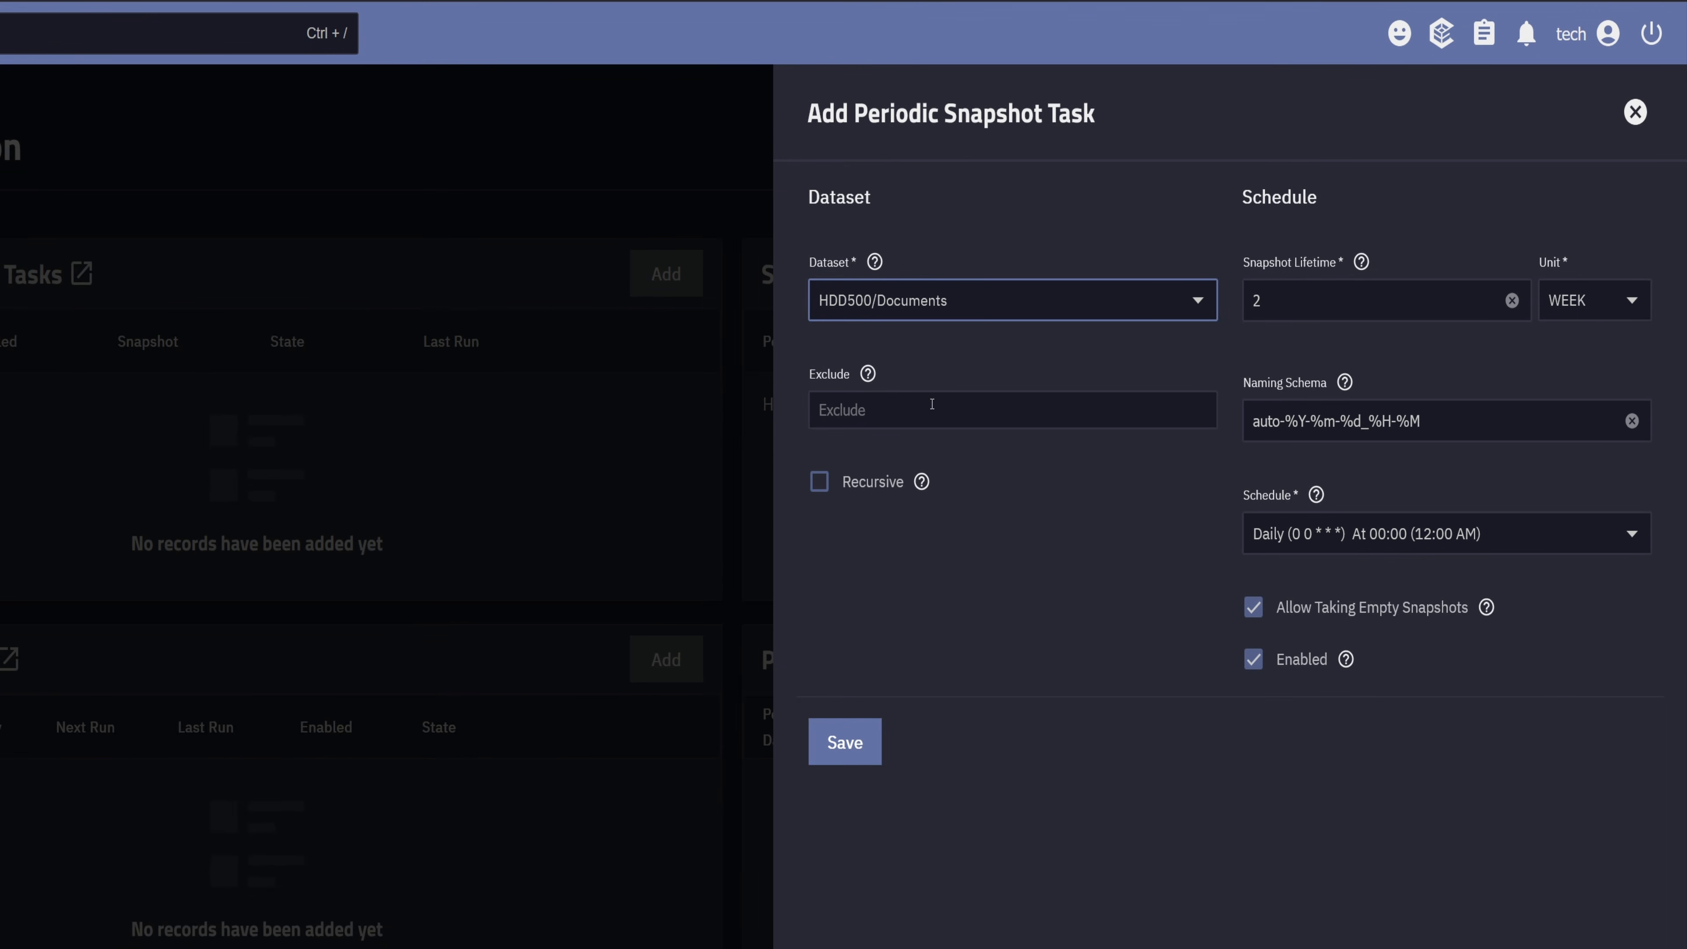
# Read the help for Exclude, Recursive and Naming Schema, and look through the snapshot lifetime units.
pyautogui.click(867, 373)
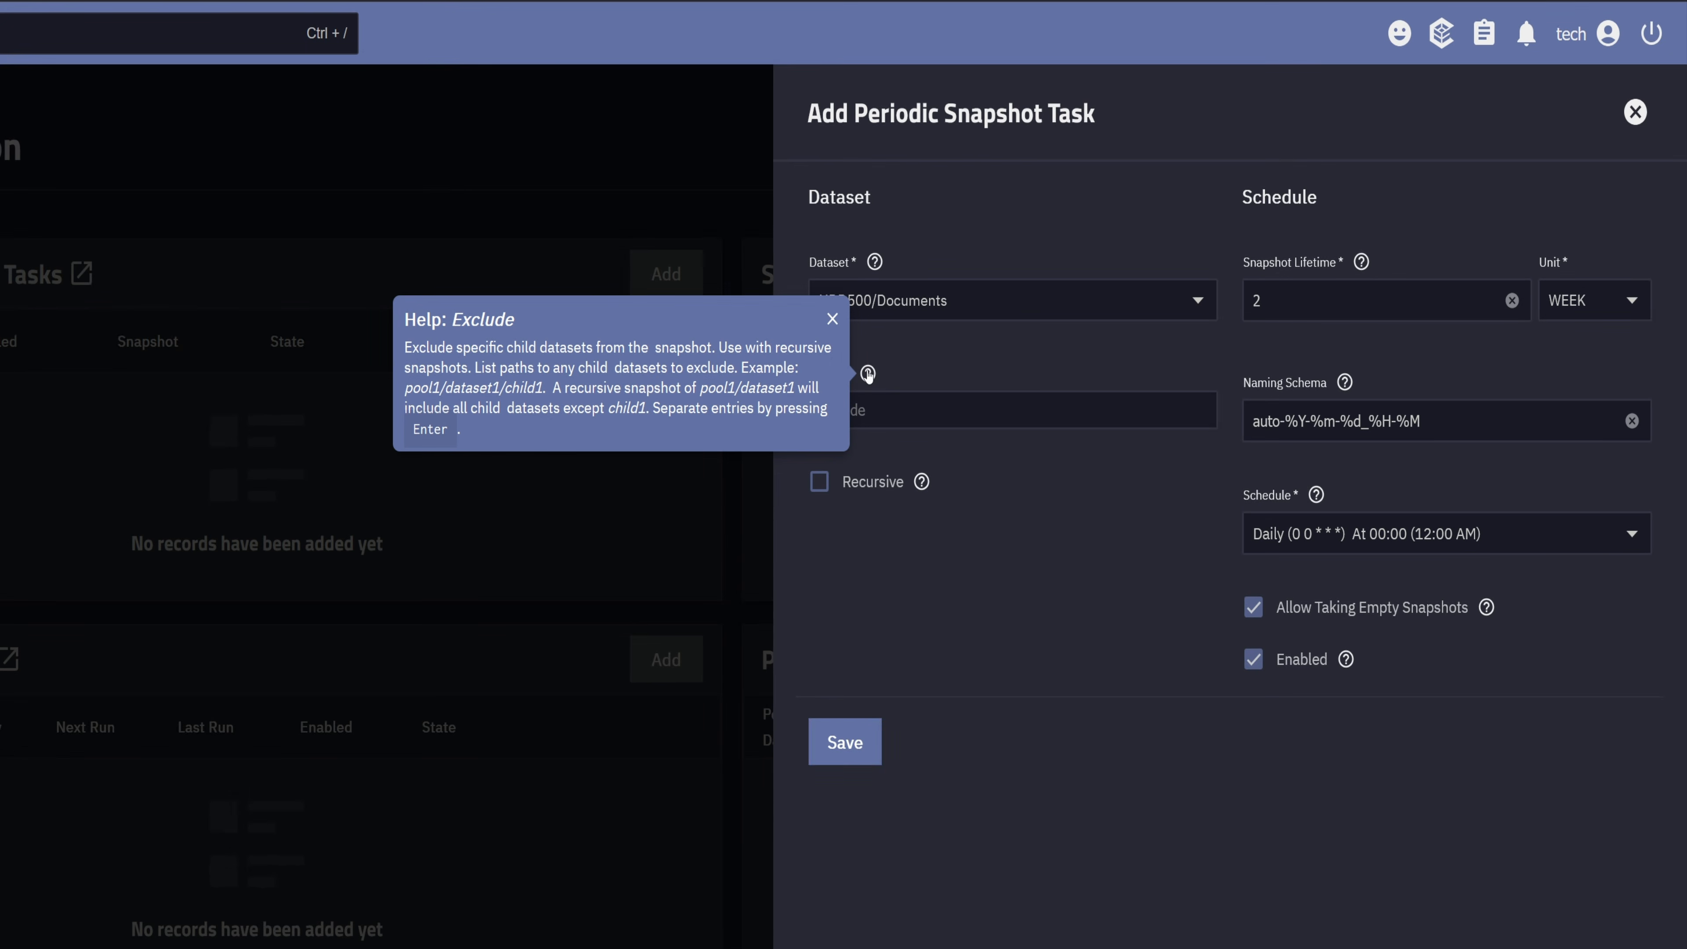
pyautogui.click(1014, 556)
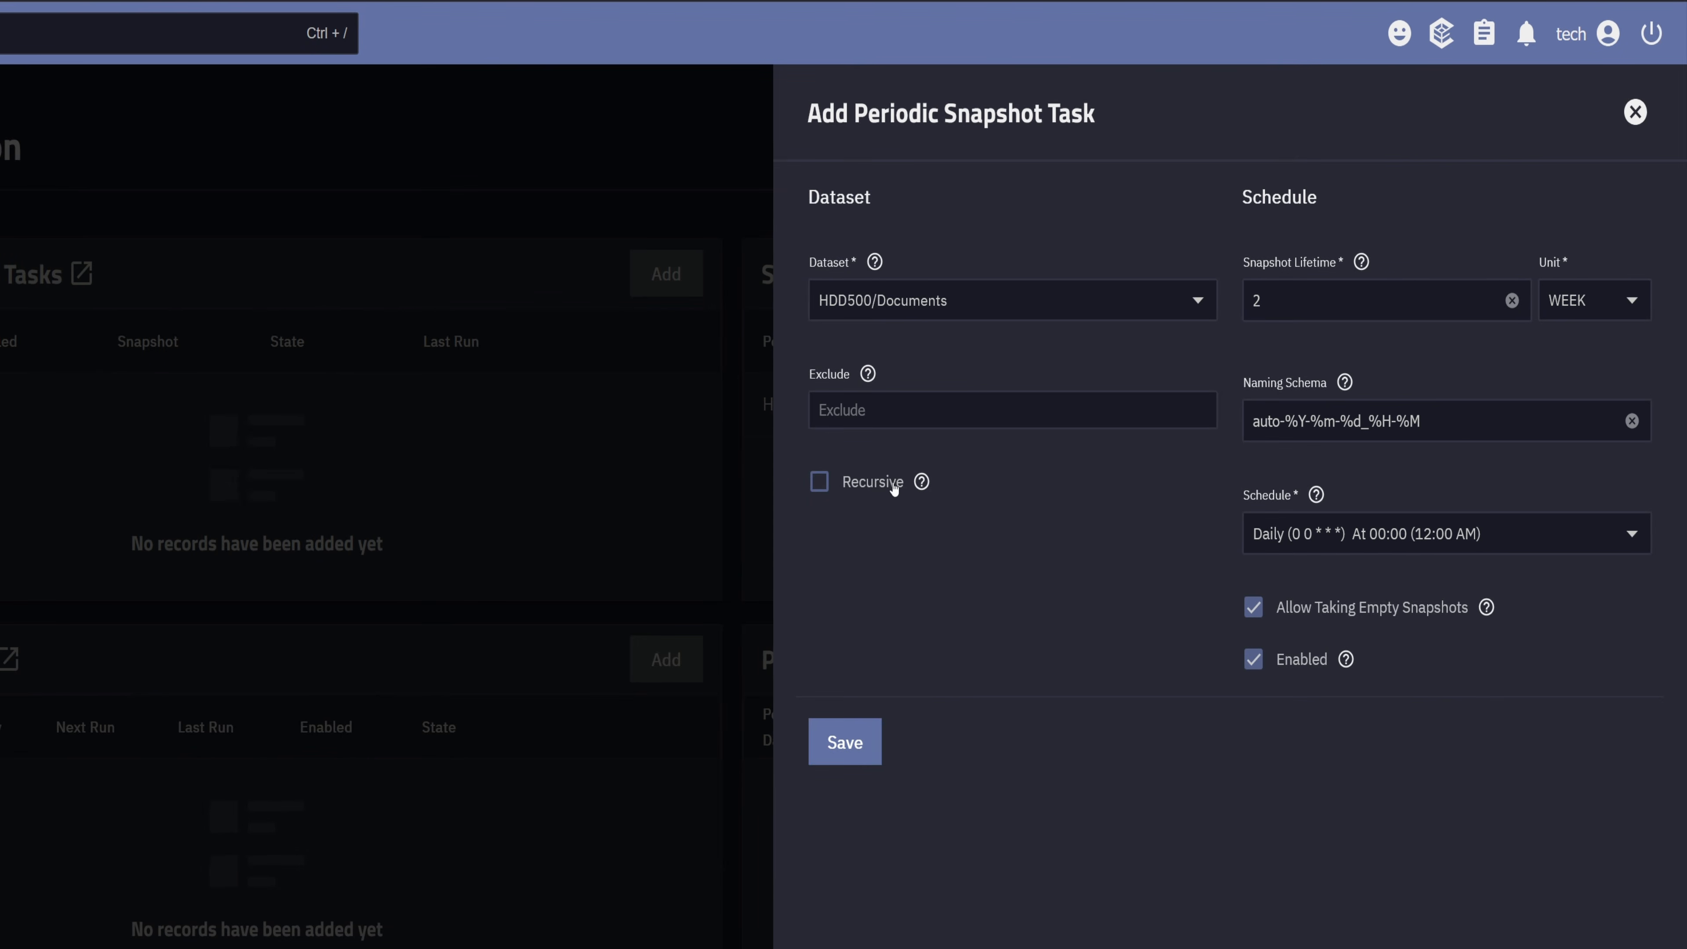
pyautogui.click(920, 483)
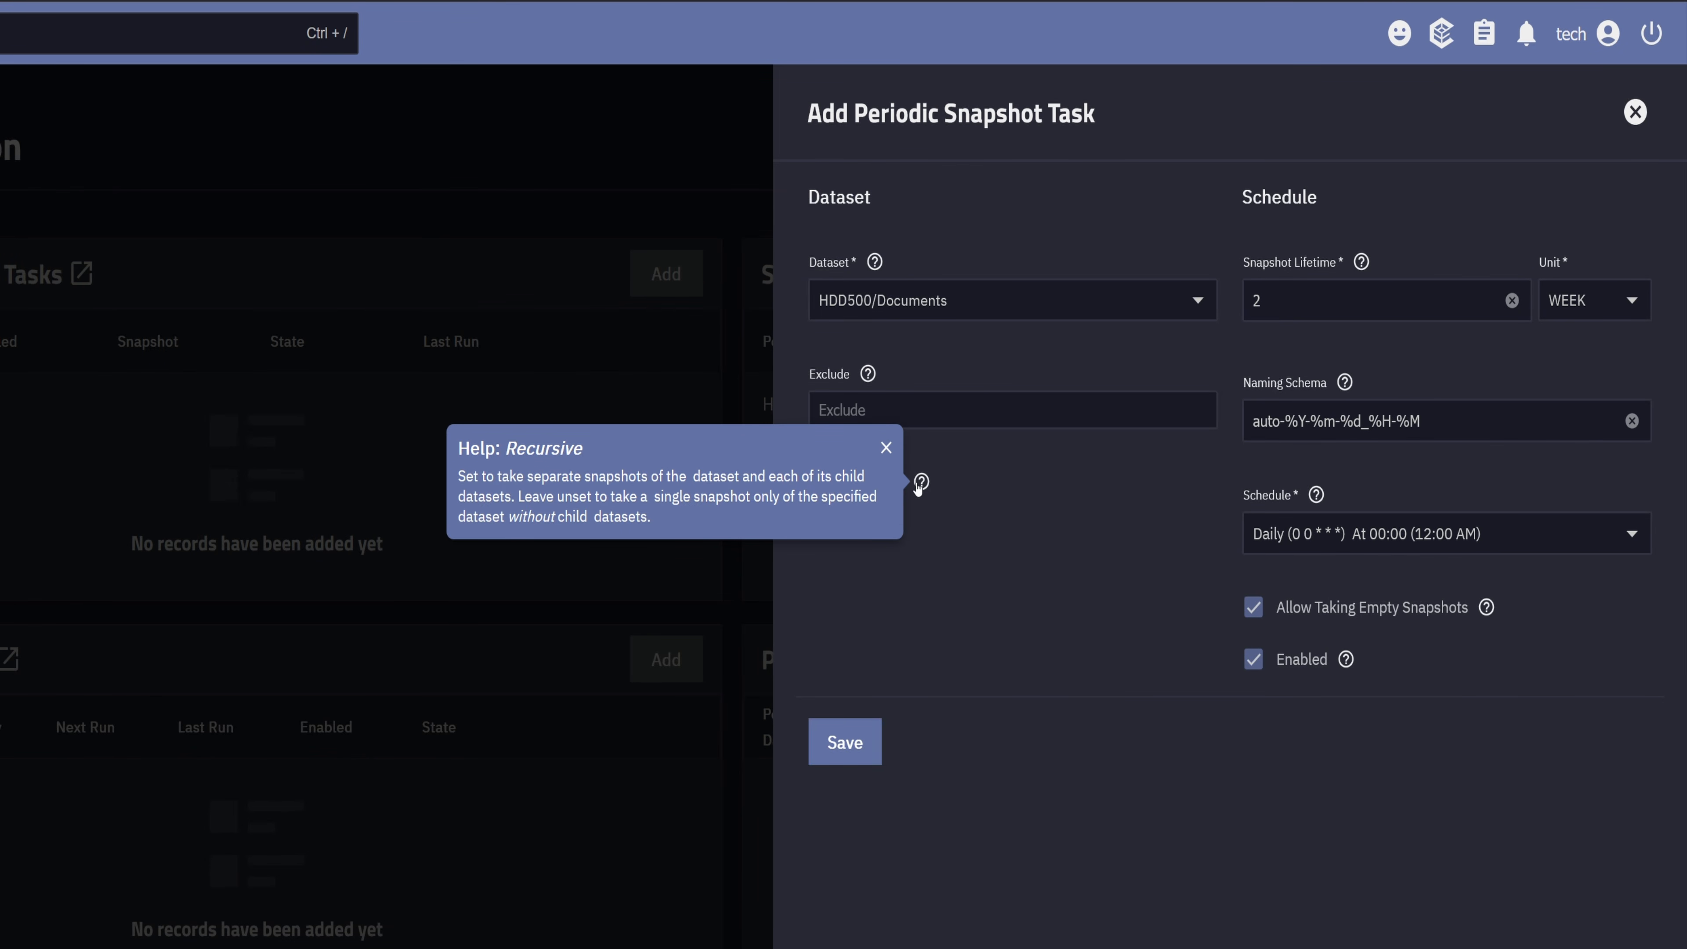
pyautogui.click(1079, 514)
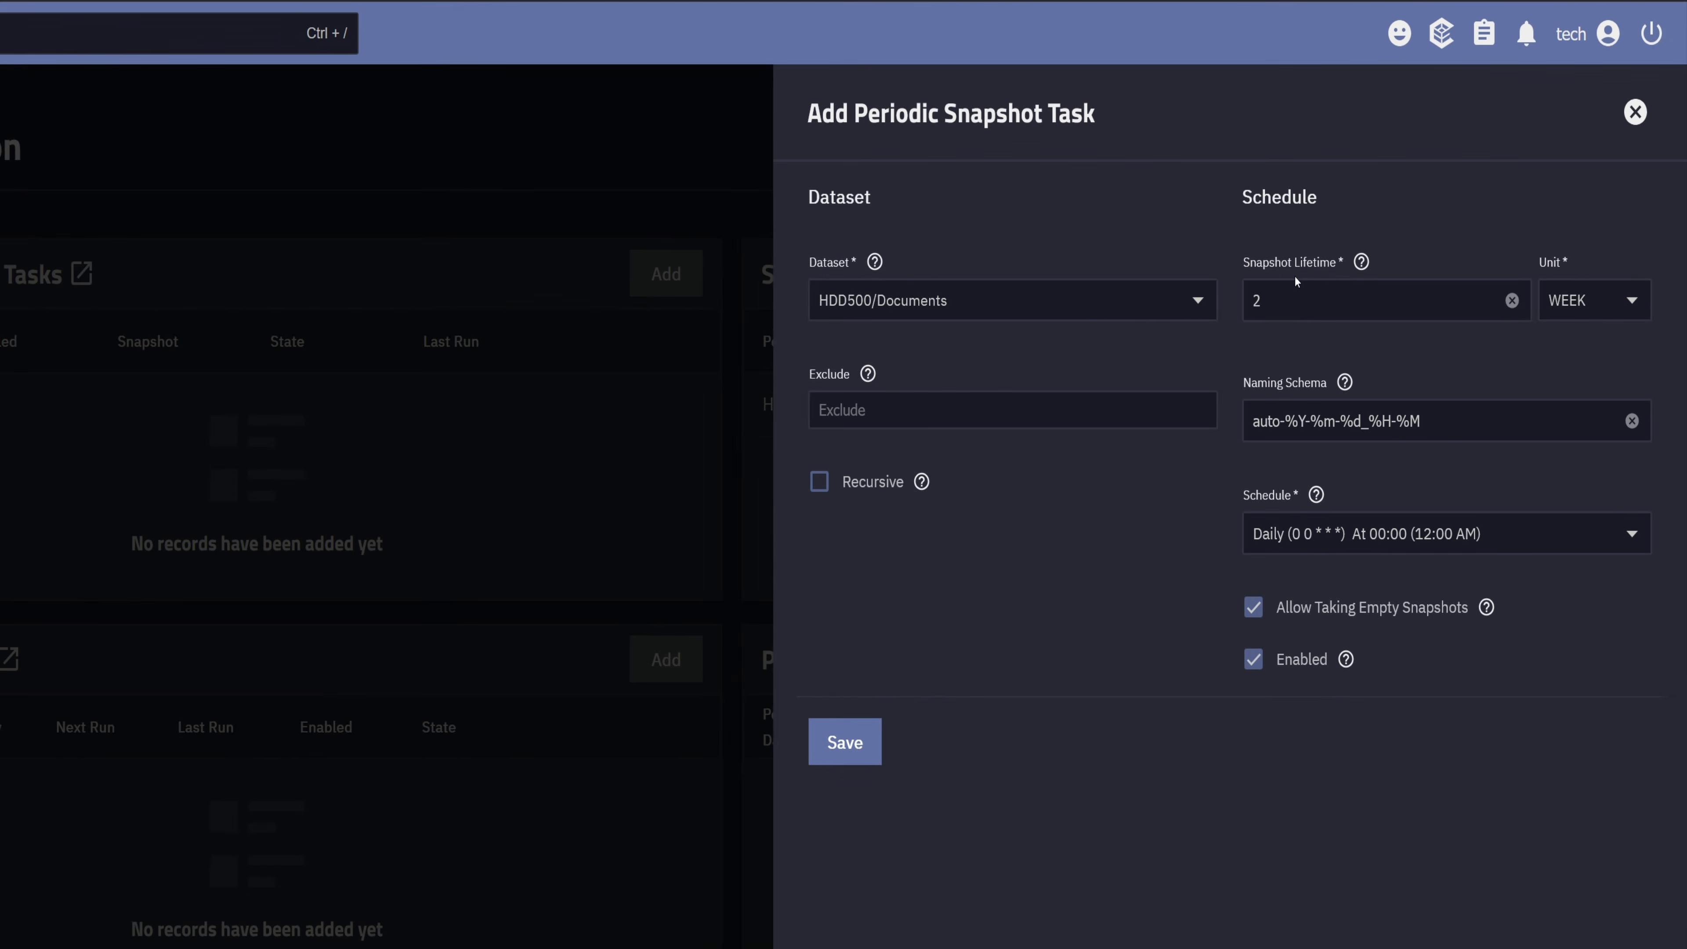
pyautogui.click(1561, 311)
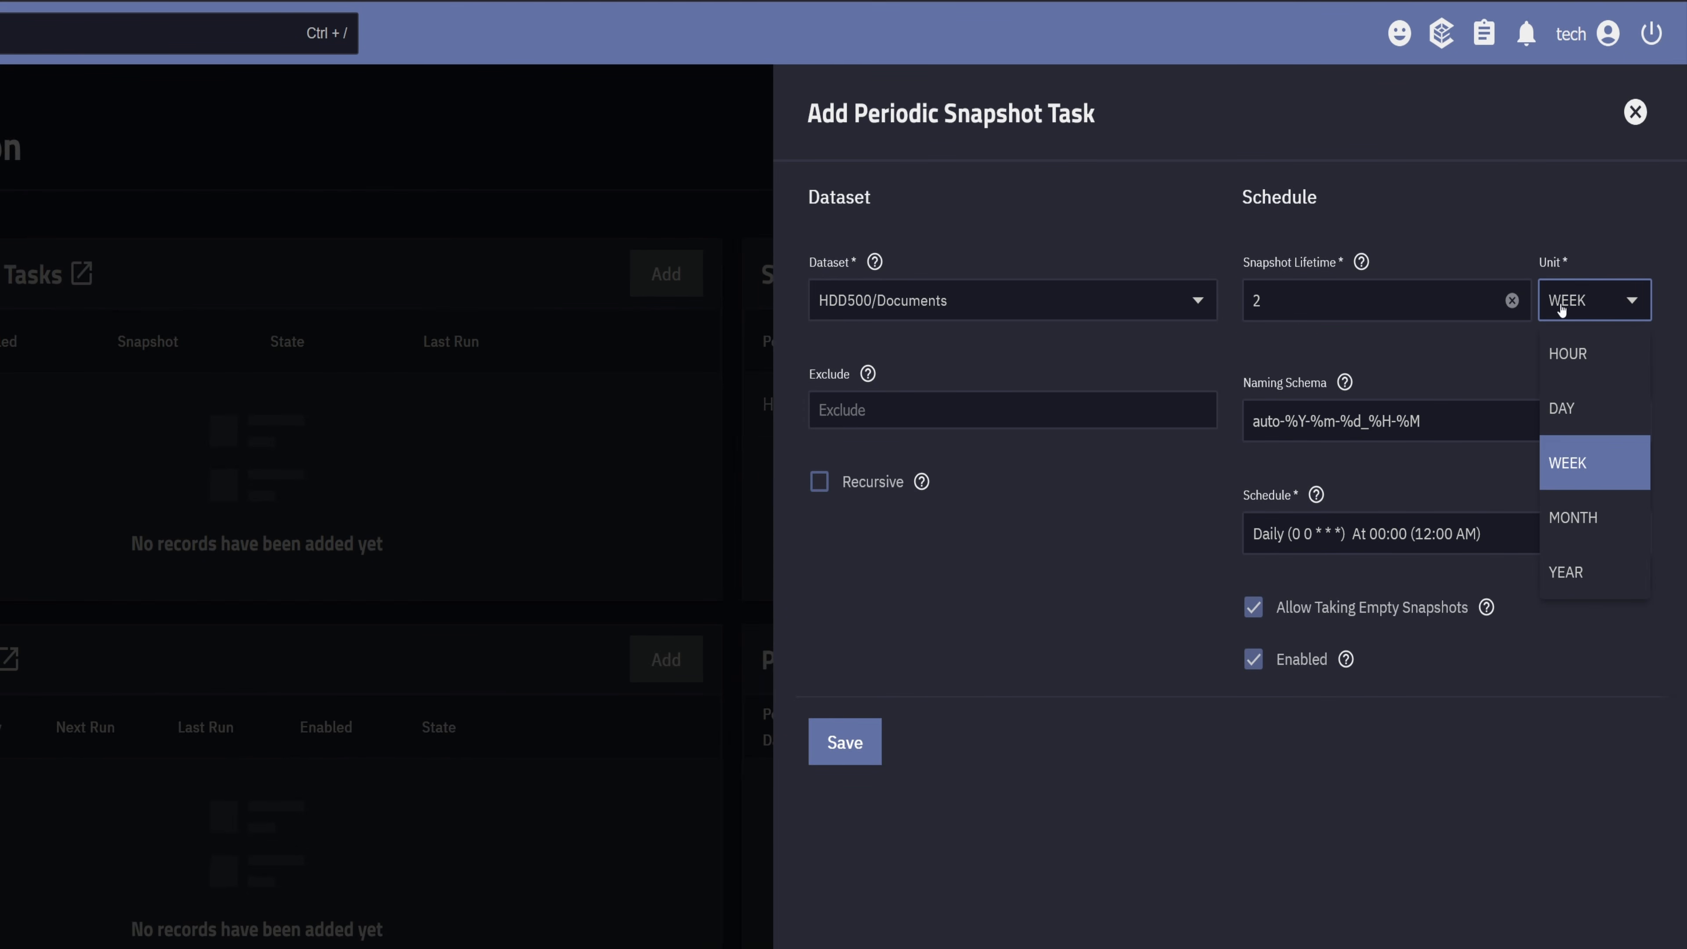
pyautogui.click(1606, 300)
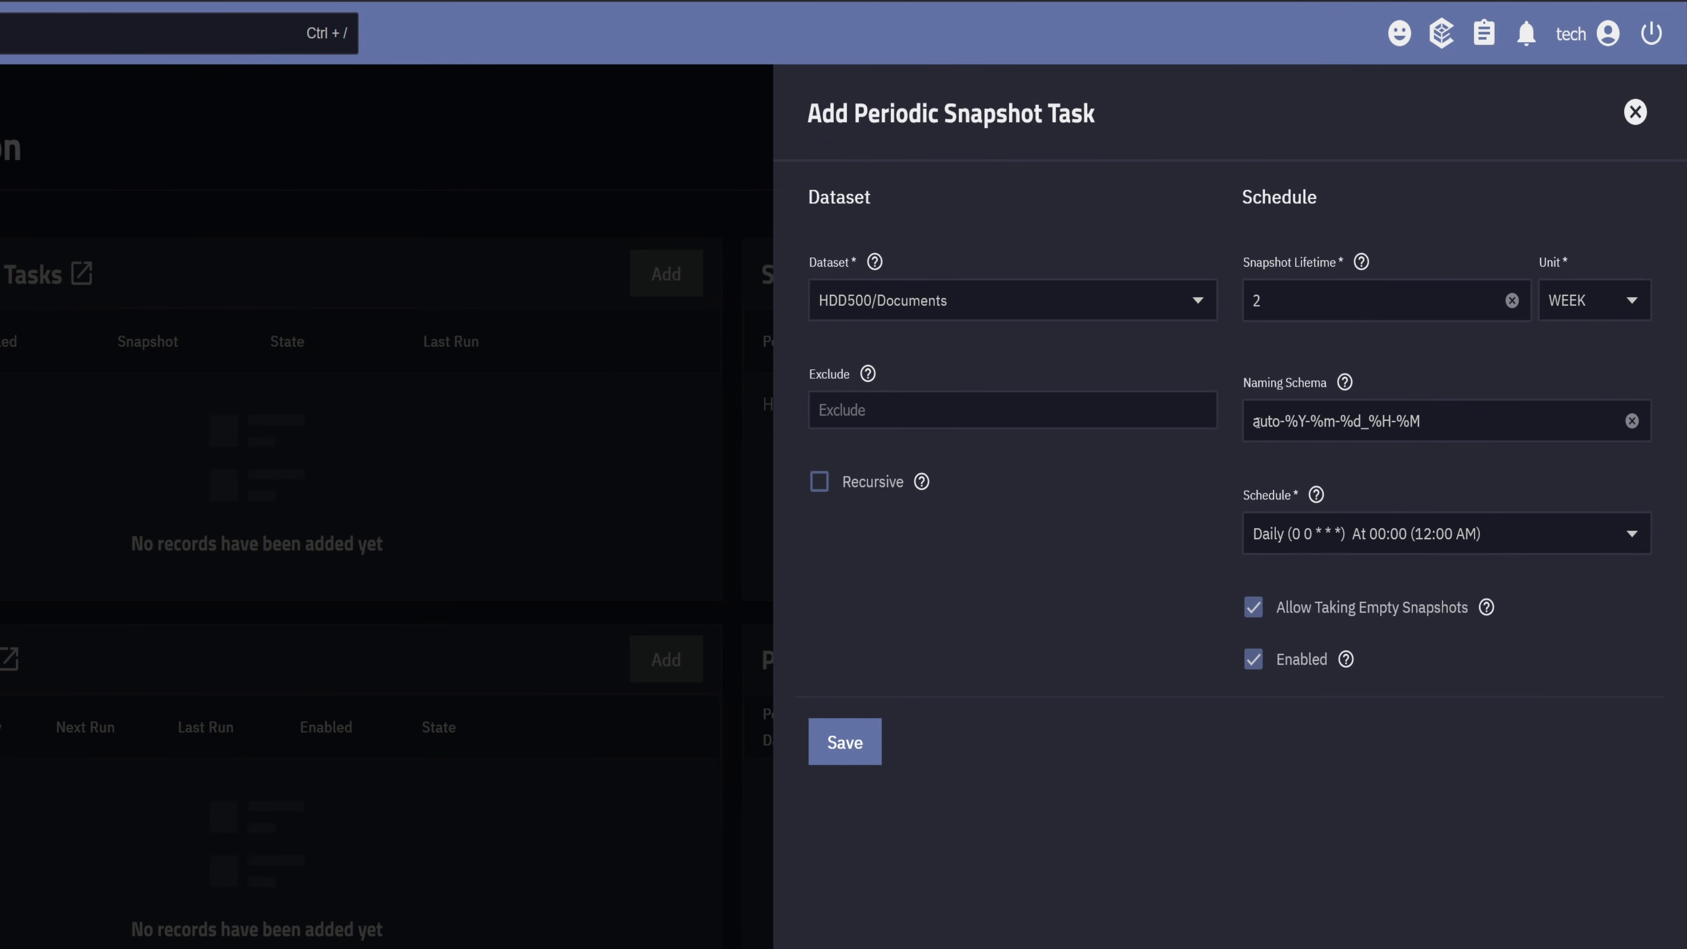
pyautogui.click(1342, 384)
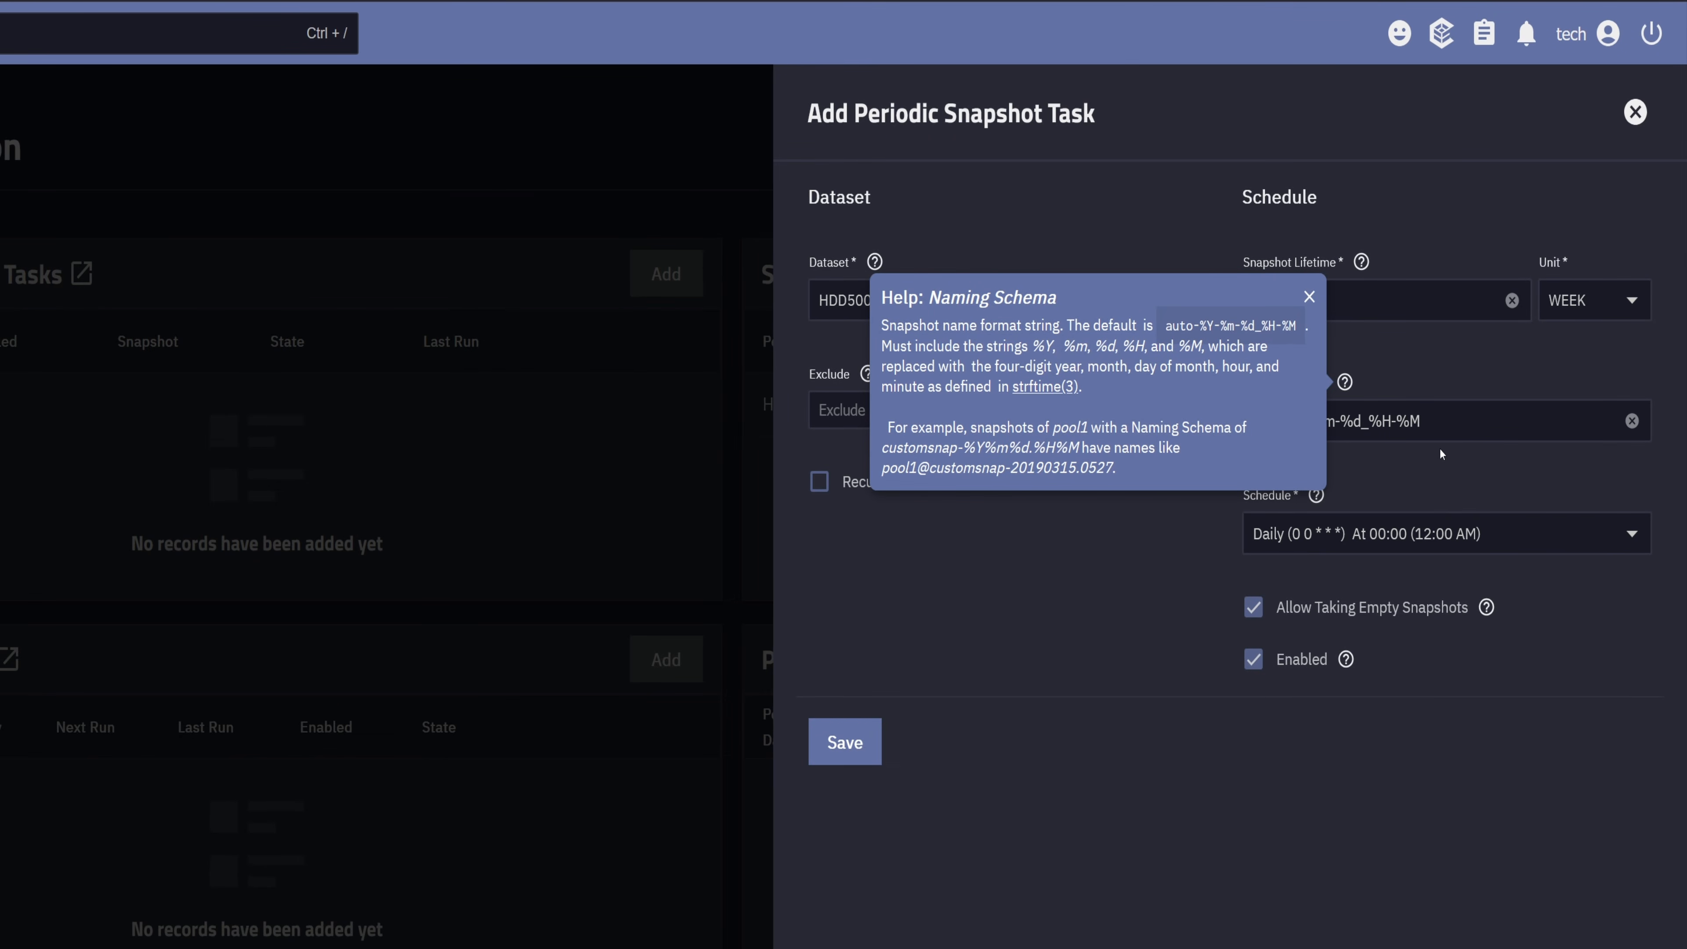
pyautogui.click(1461, 486)
# Create a custom schedule for the snapshot task, using the Daily preset.
pyautogui.click(1500, 542)
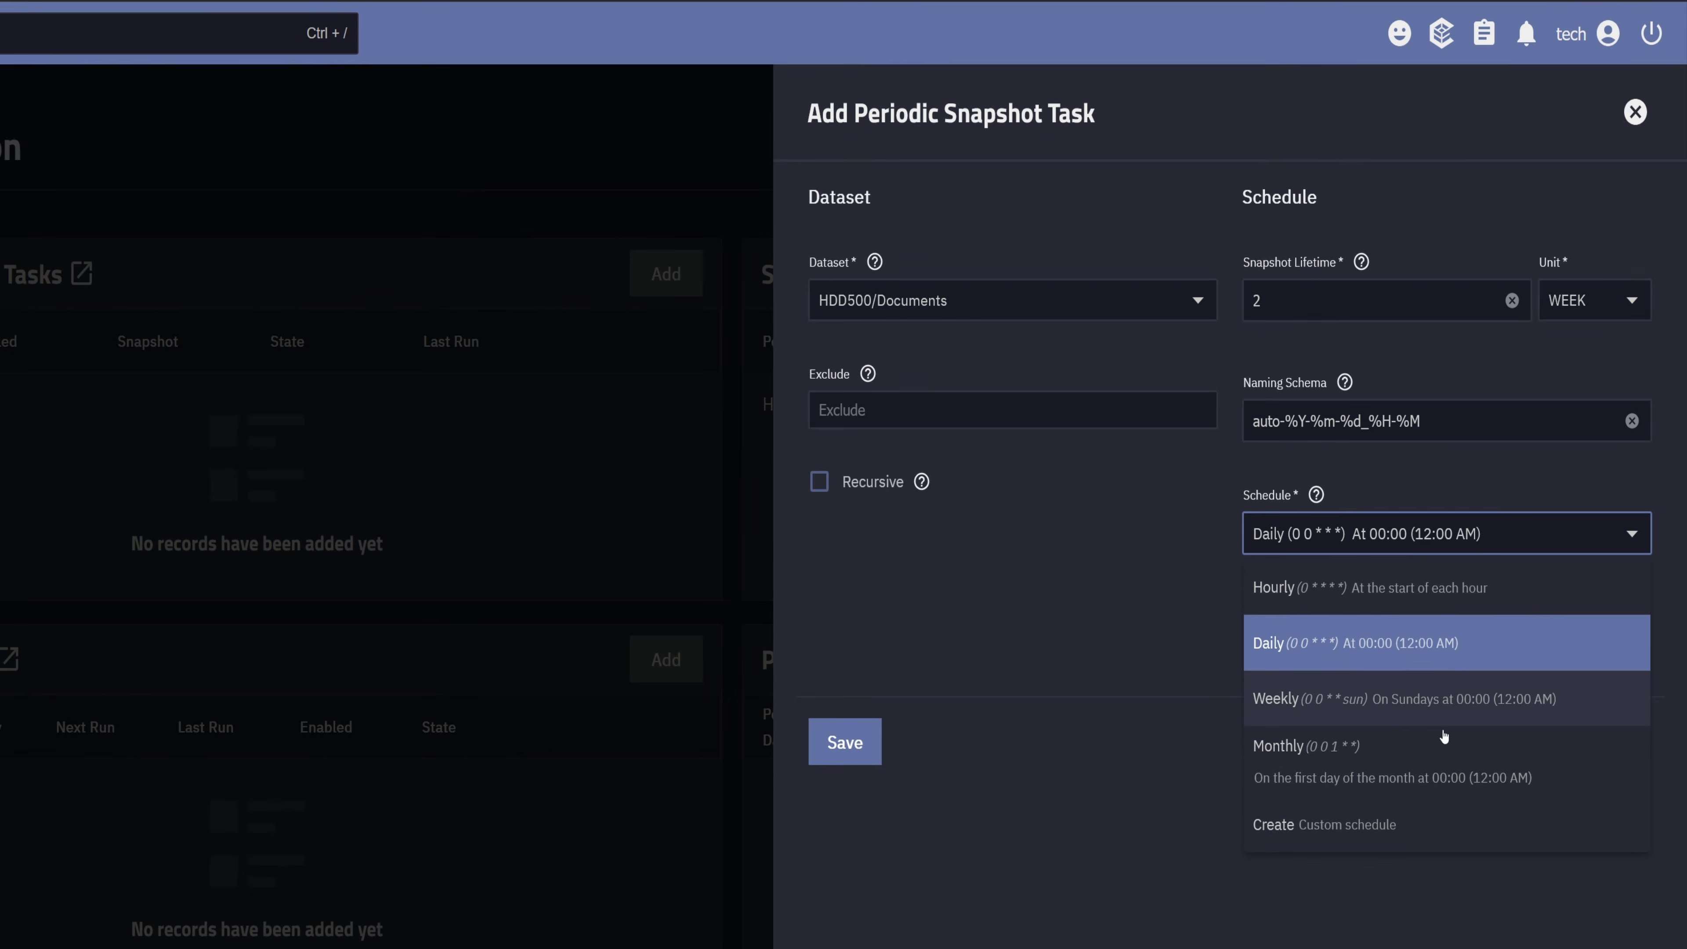
pyautogui.click(1430, 823)
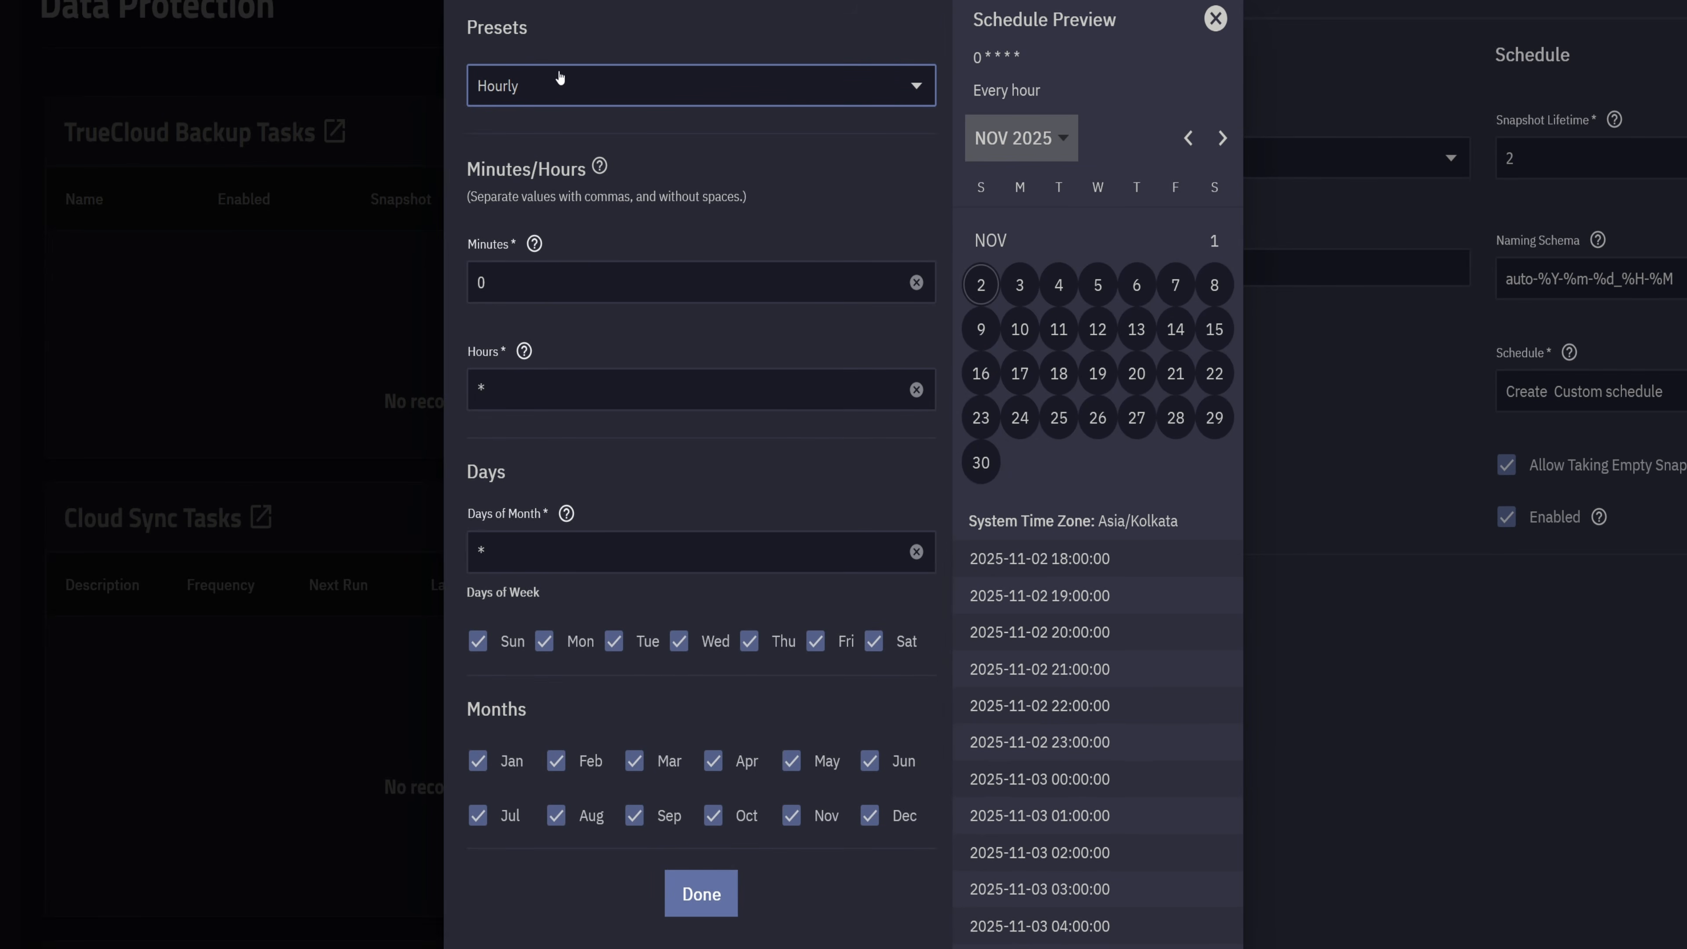
pyautogui.click(560, 80)
pyautogui.click(509, 250)
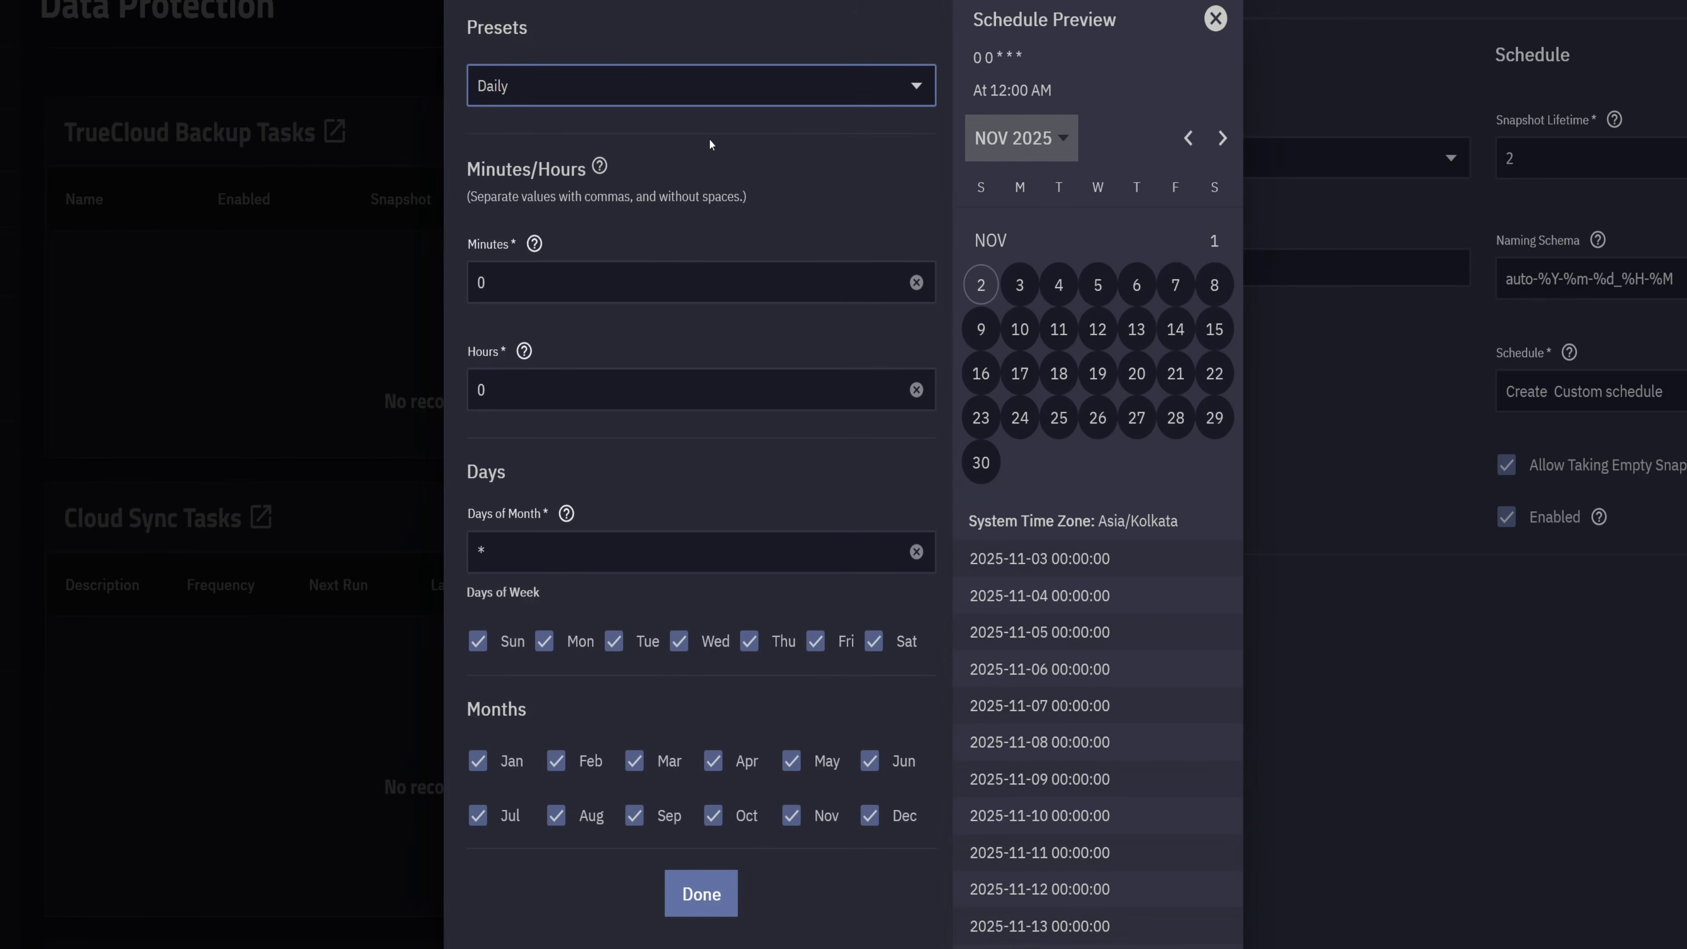
# Try the Weekly and Monthly schedule presets, previewing the monthly run dates for December 2025.
pyautogui.click(671, 101)
pyautogui.click(545, 299)
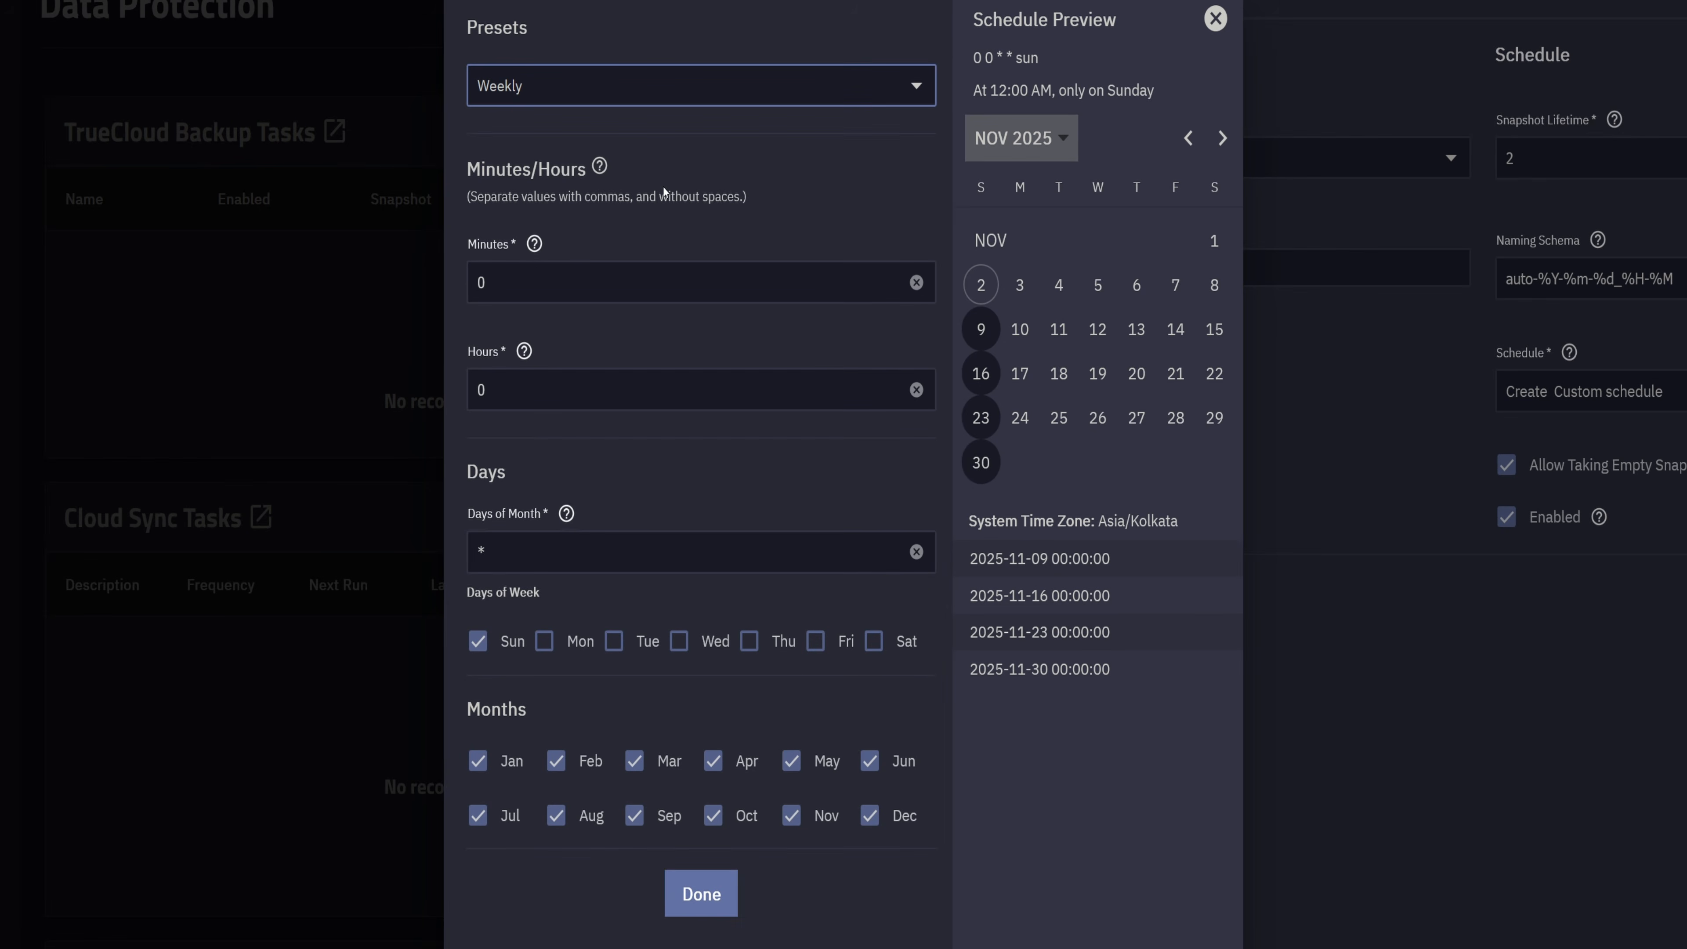
pyautogui.click(663, 85)
pyautogui.click(622, 359)
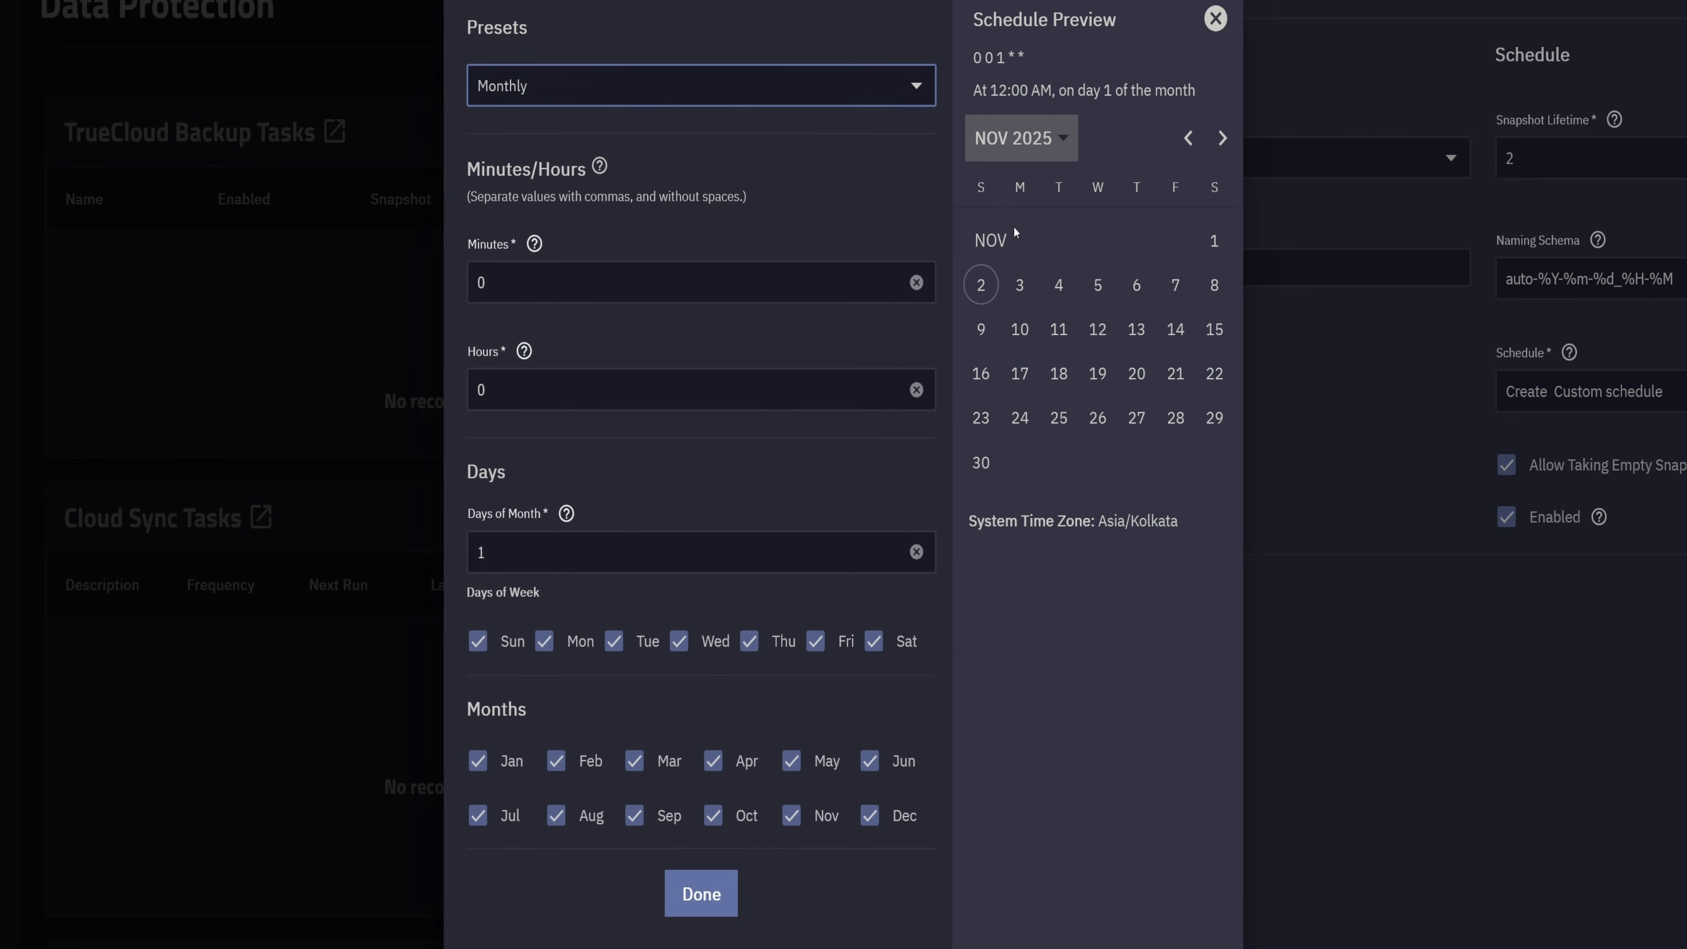
pyautogui.click(1219, 140)
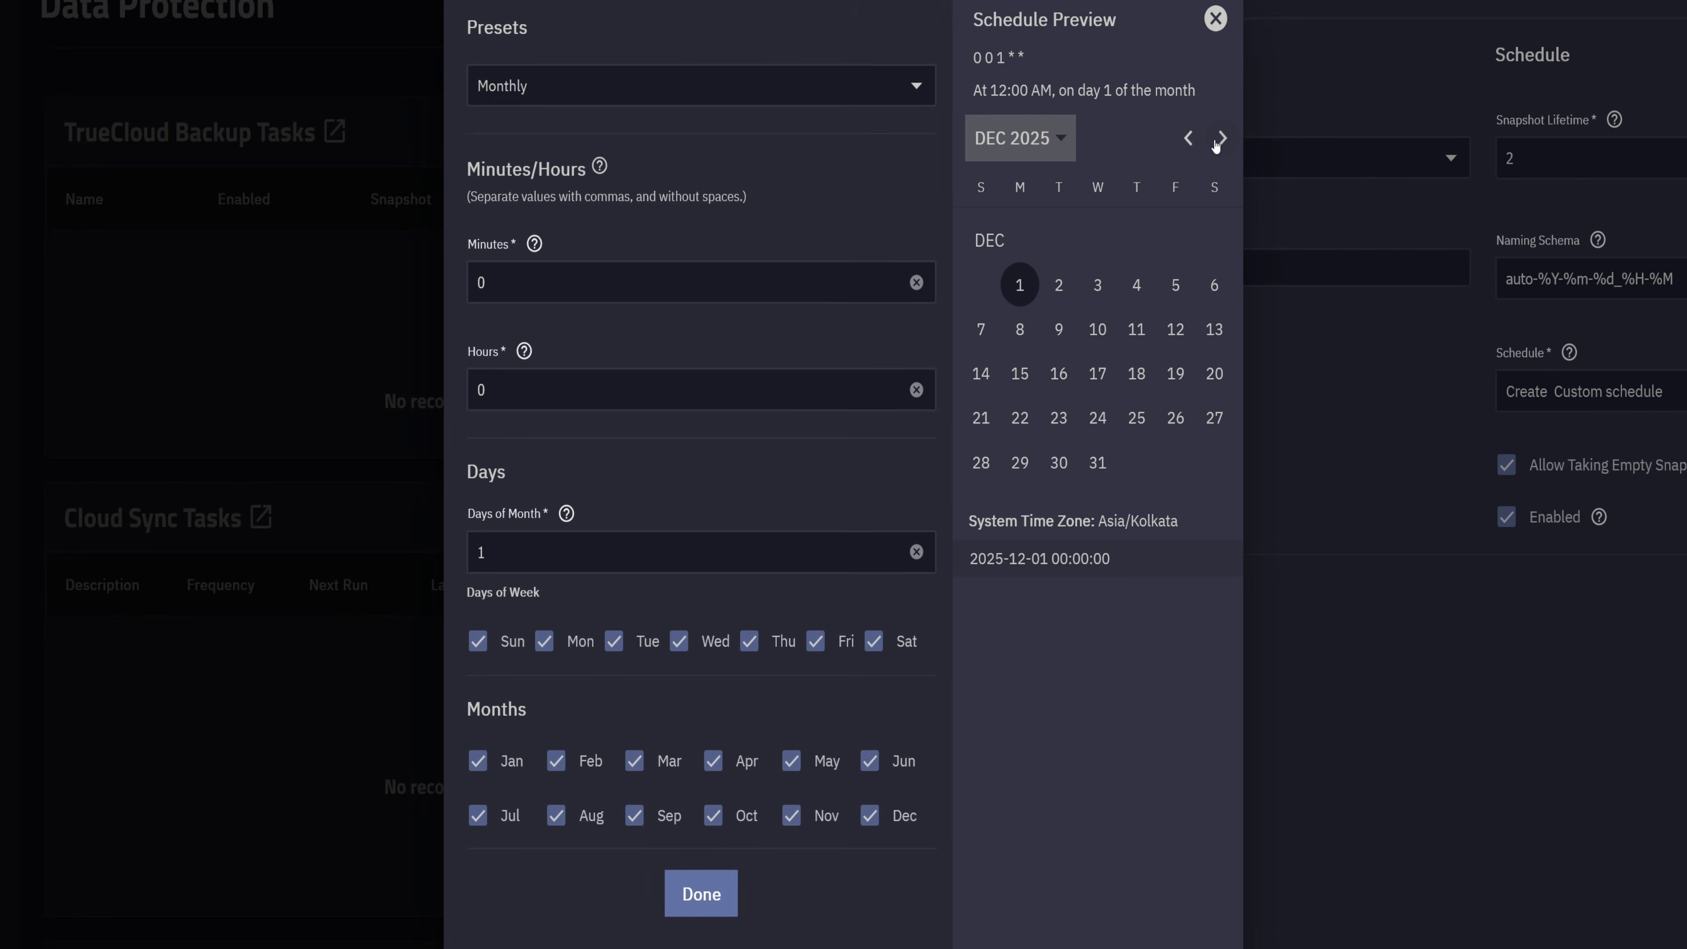
pyautogui.click(1188, 139)
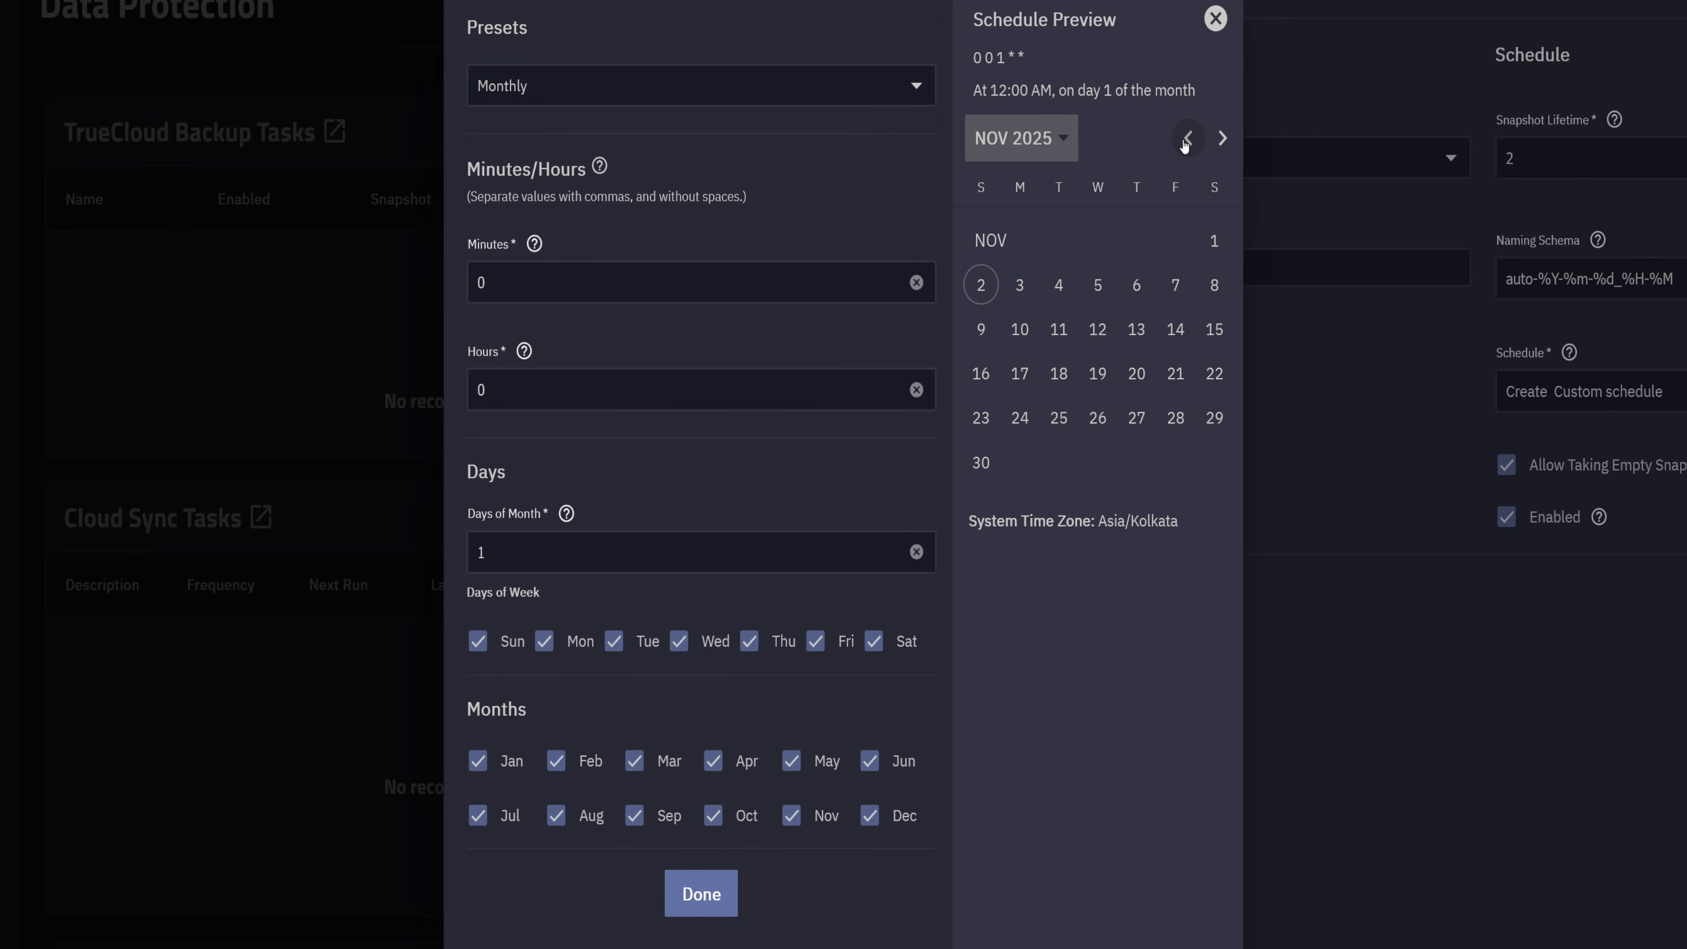
pyautogui.click(591, 101)
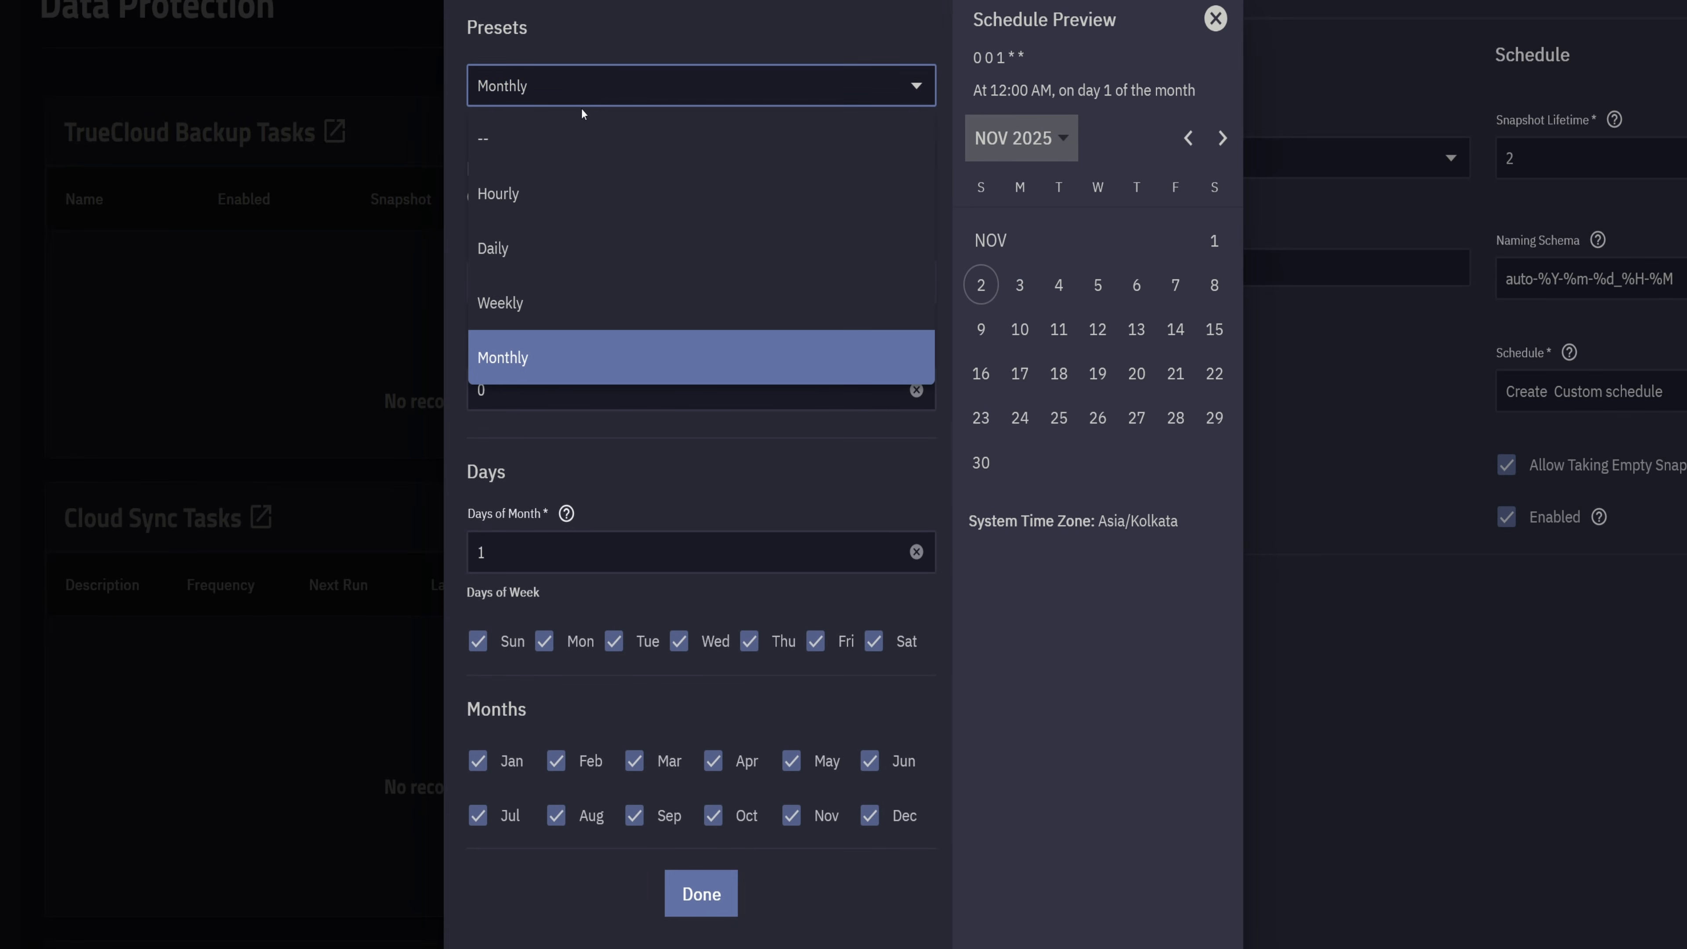
pyautogui.click(566, 124)
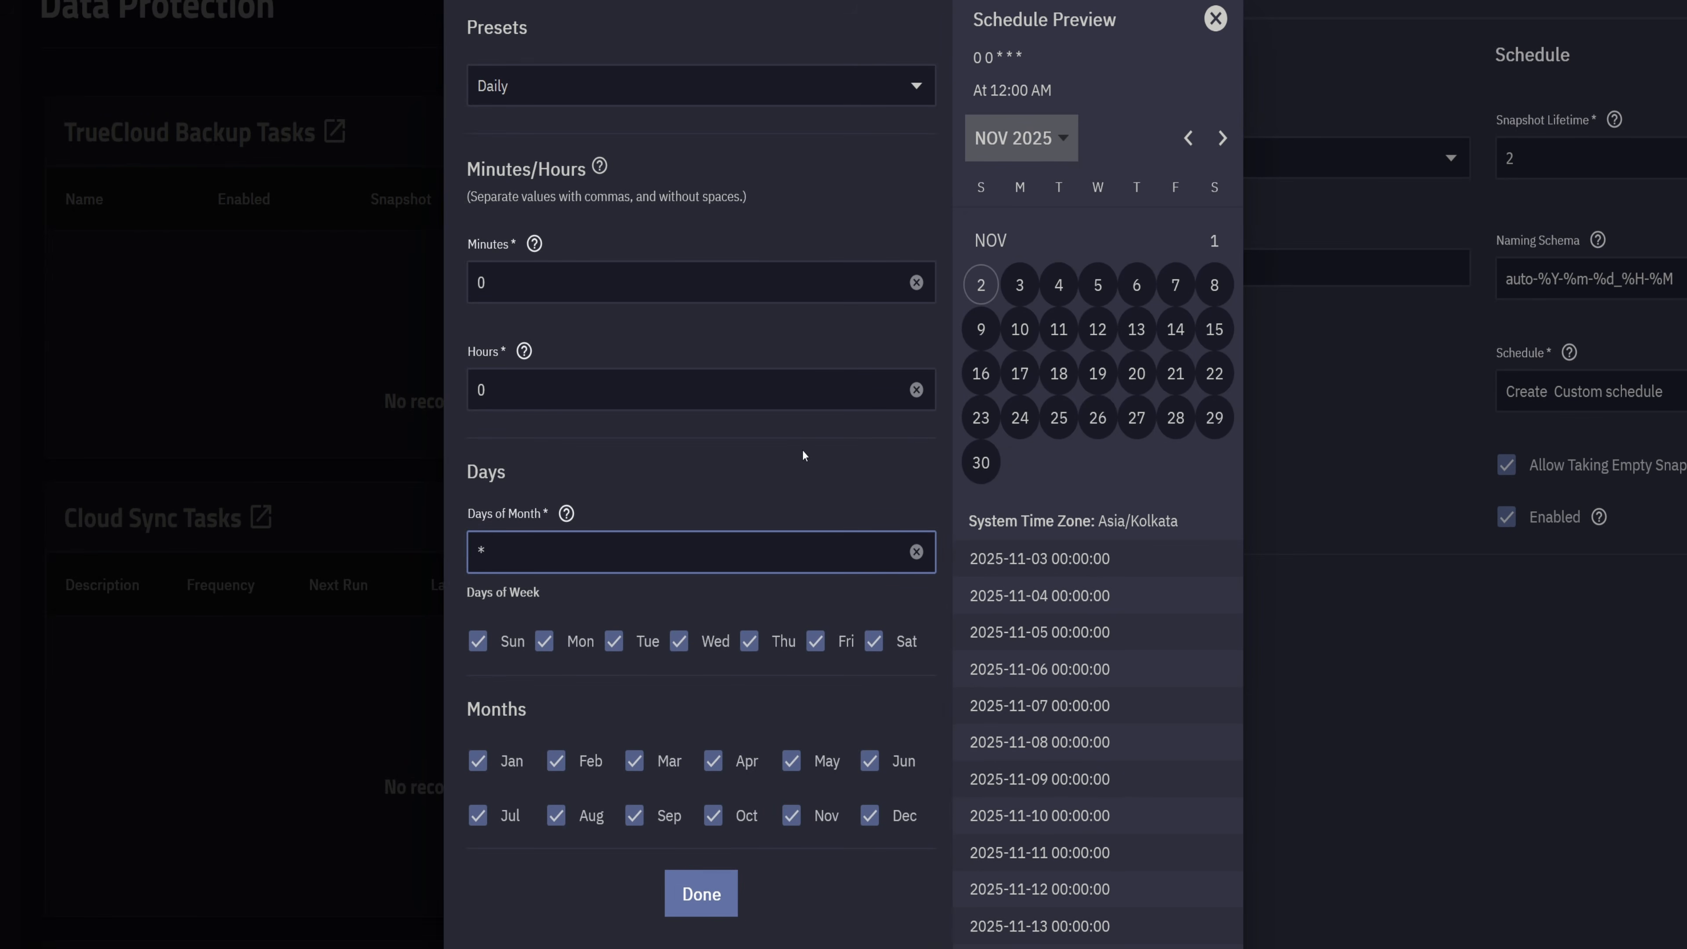
# Set the schedule's hours to * and its minutes to */5.
pyautogui.click(543, 399)
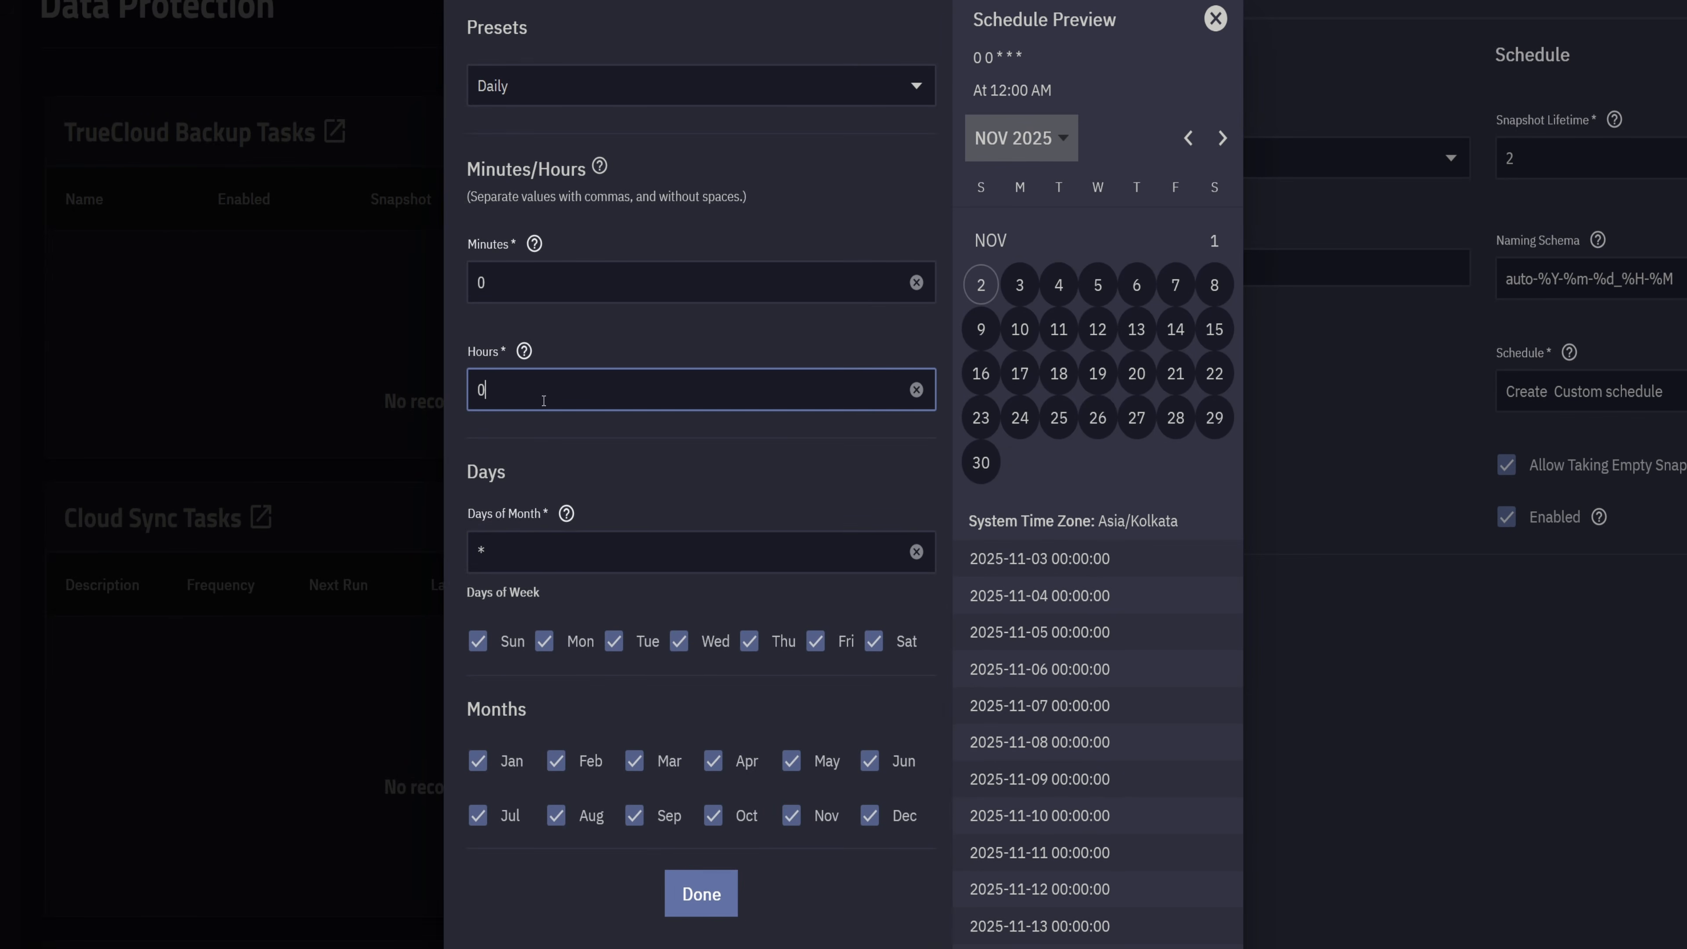
pyautogui.press('BackSpace')
pyautogui.write('*')
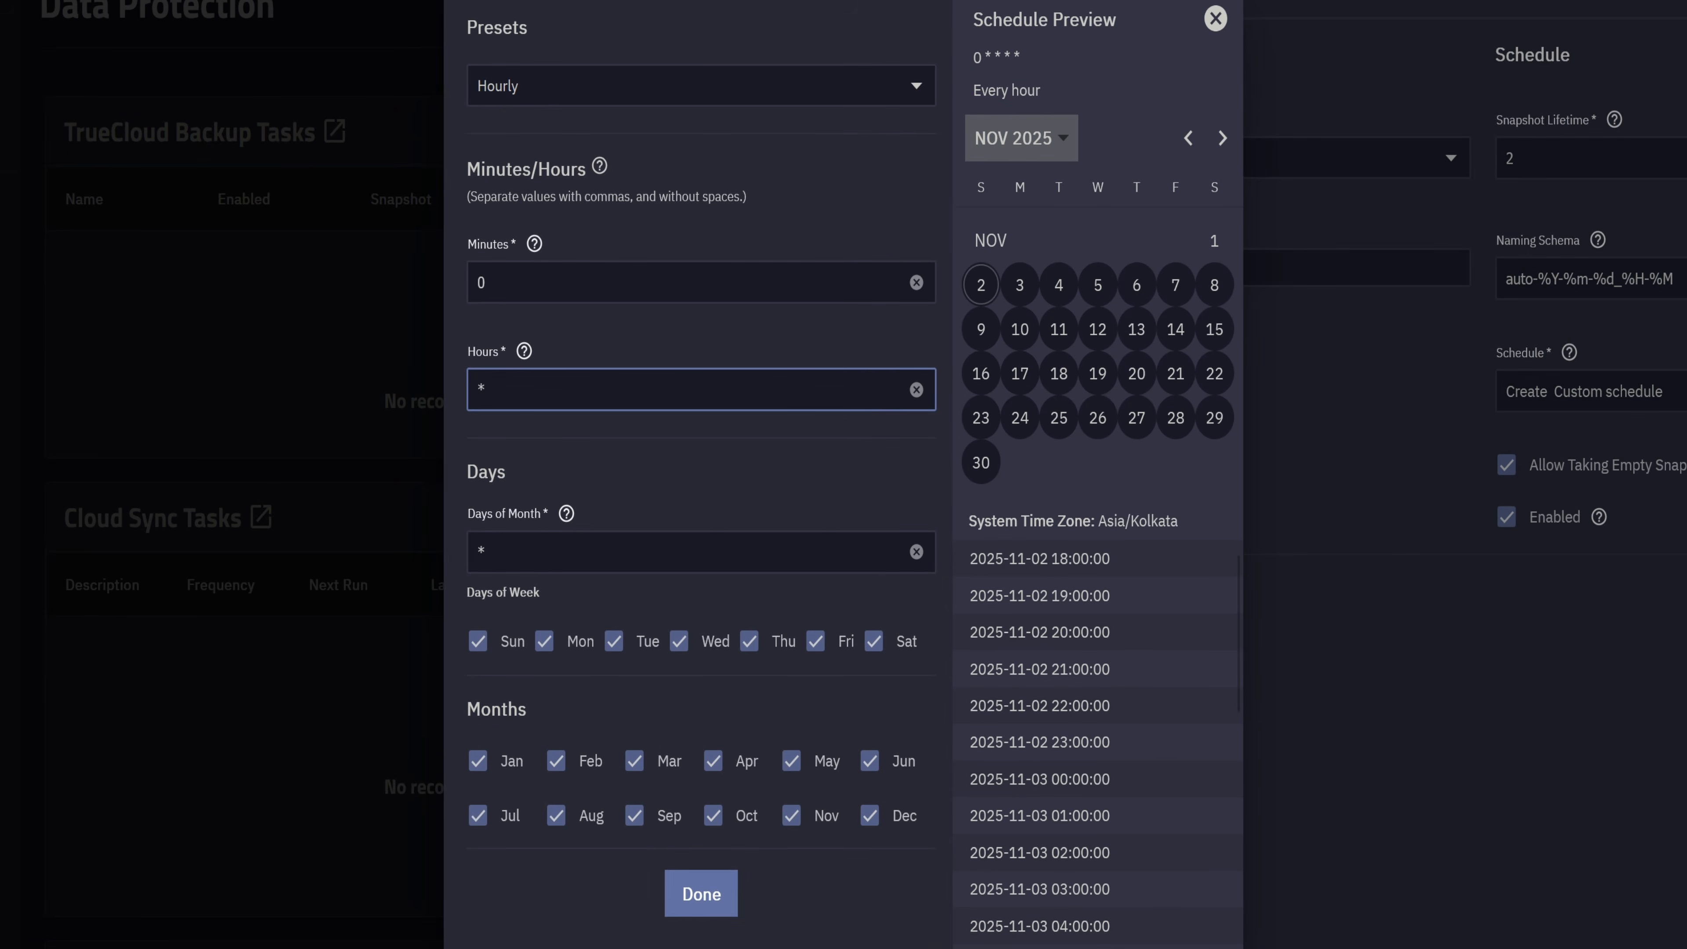
pyautogui.click(526, 280)
pyautogui.press('BackSpace')
pyautogui.write('*')
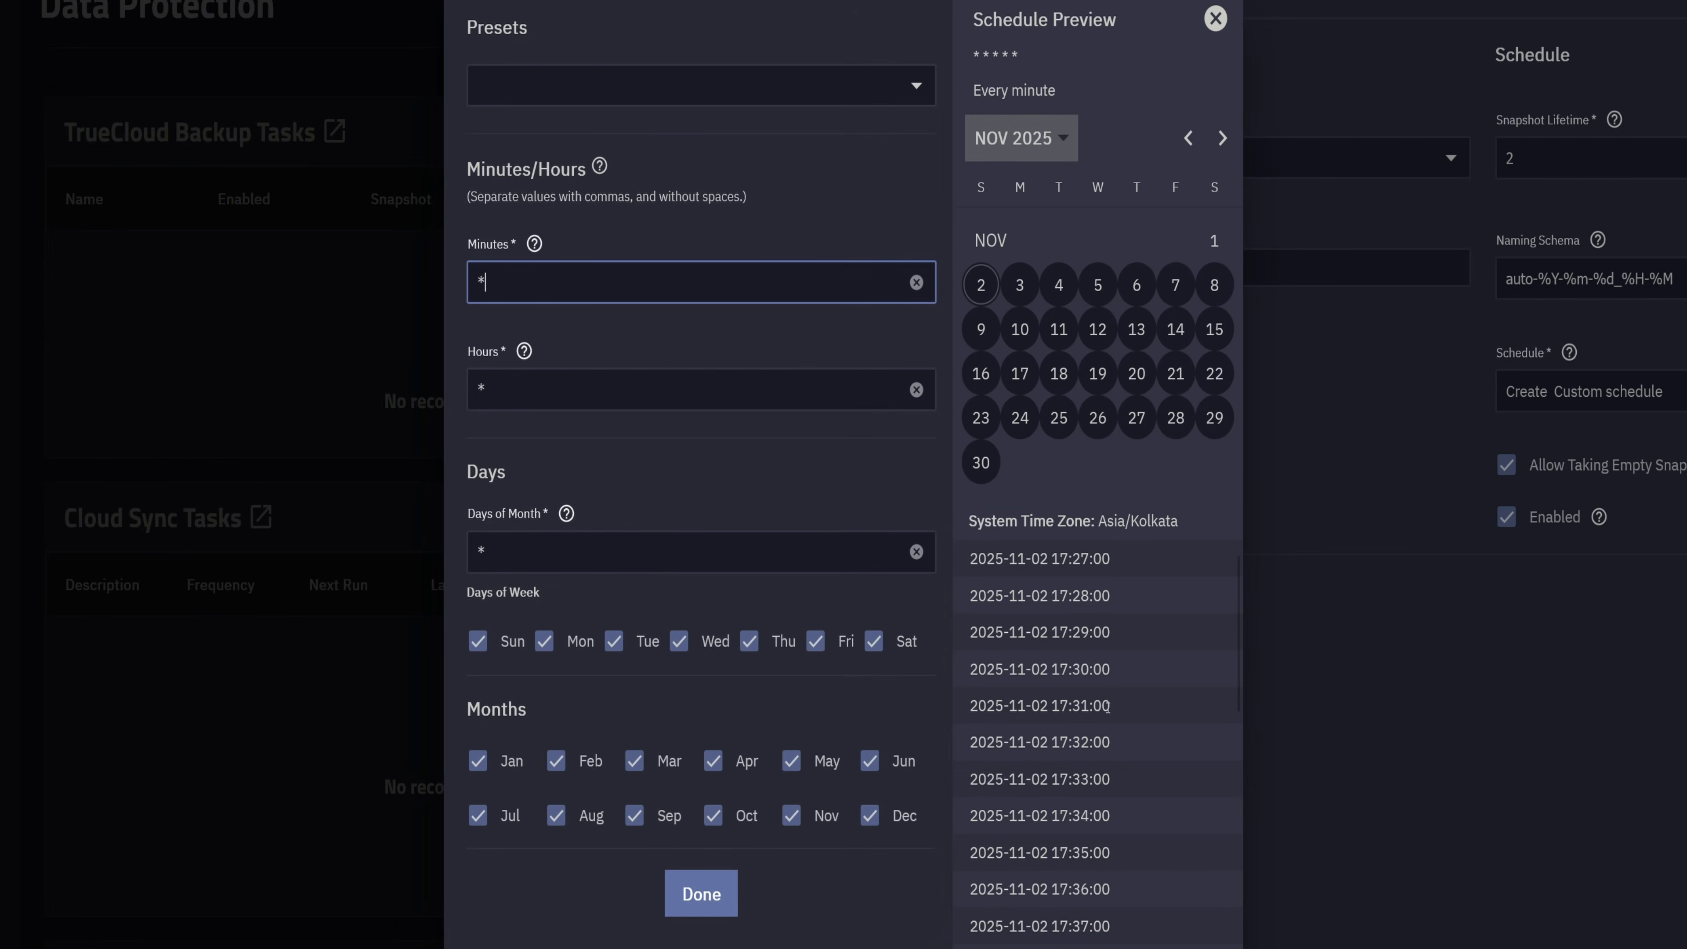
pyautogui.write('/')
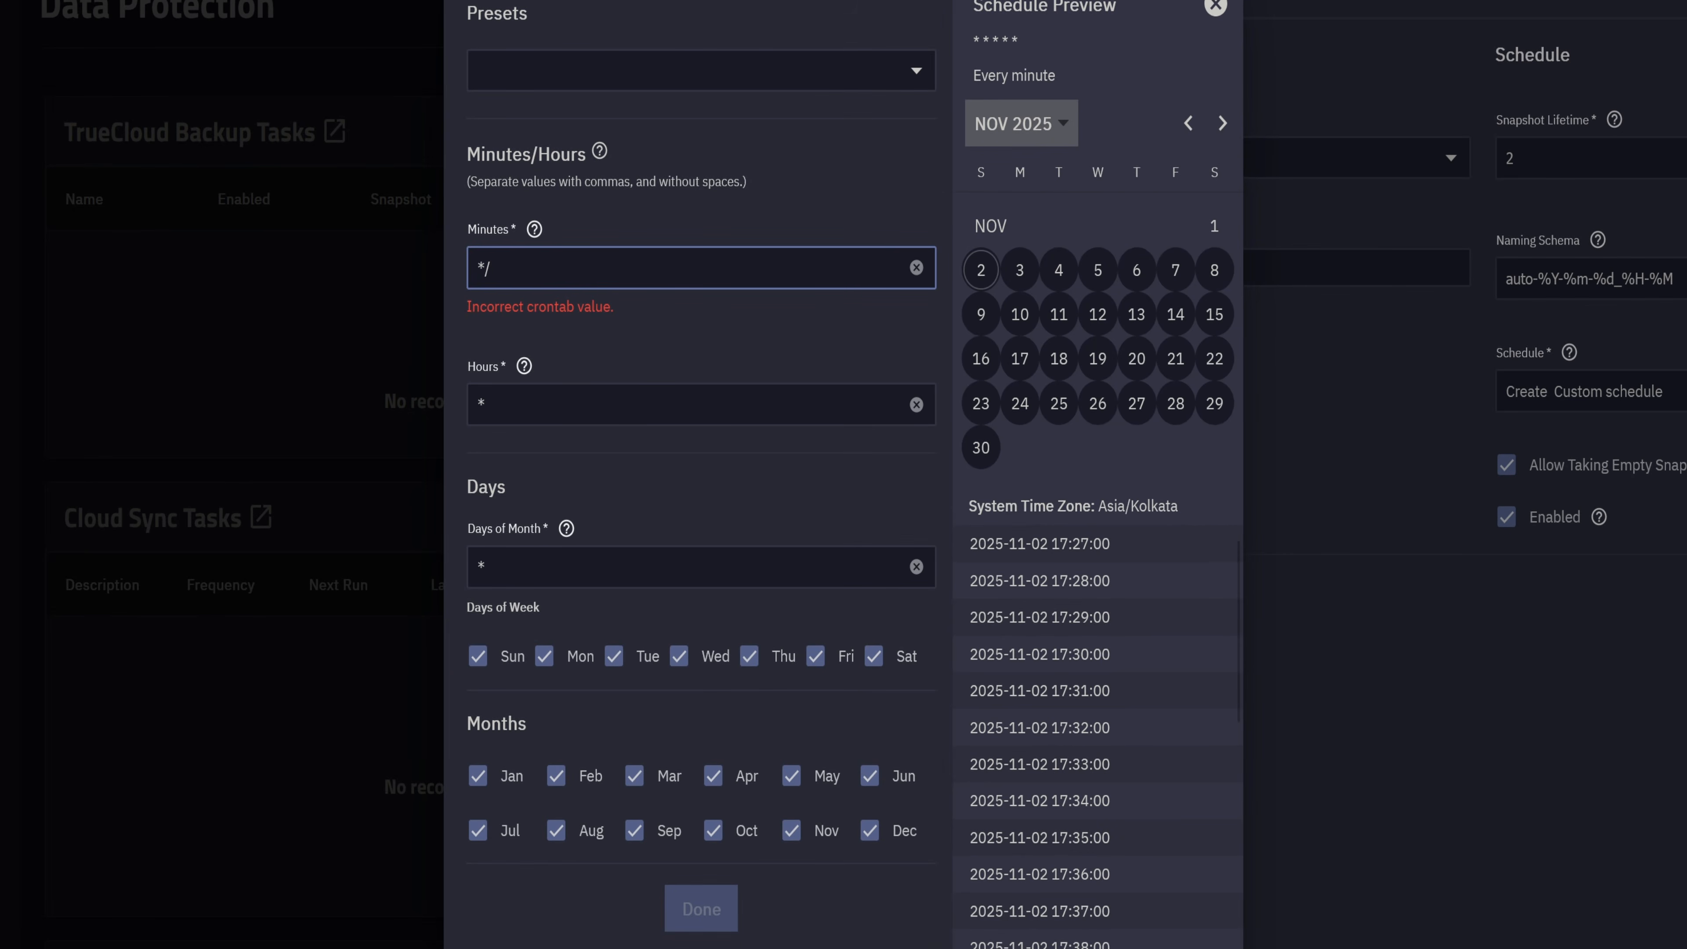
pyautogui.write('5')
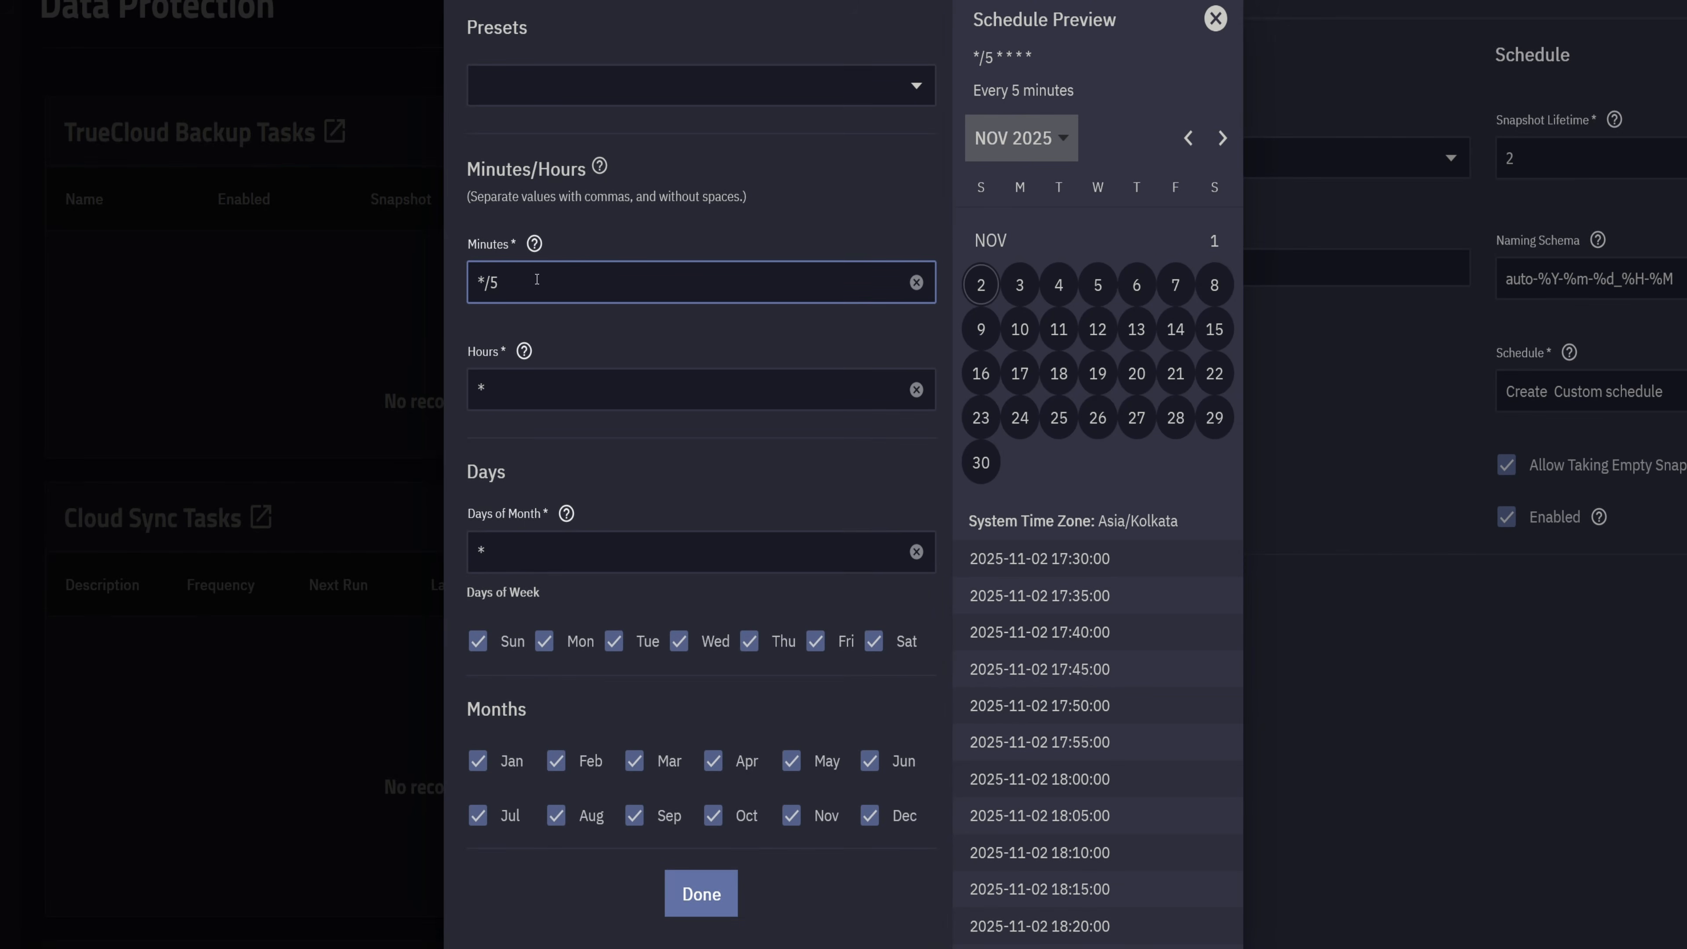
# Set the schedule's minutes to */10 and hours to */2, and review the listed run times.
pyautogui.press('BackSpace')
pyautogui.write('10')
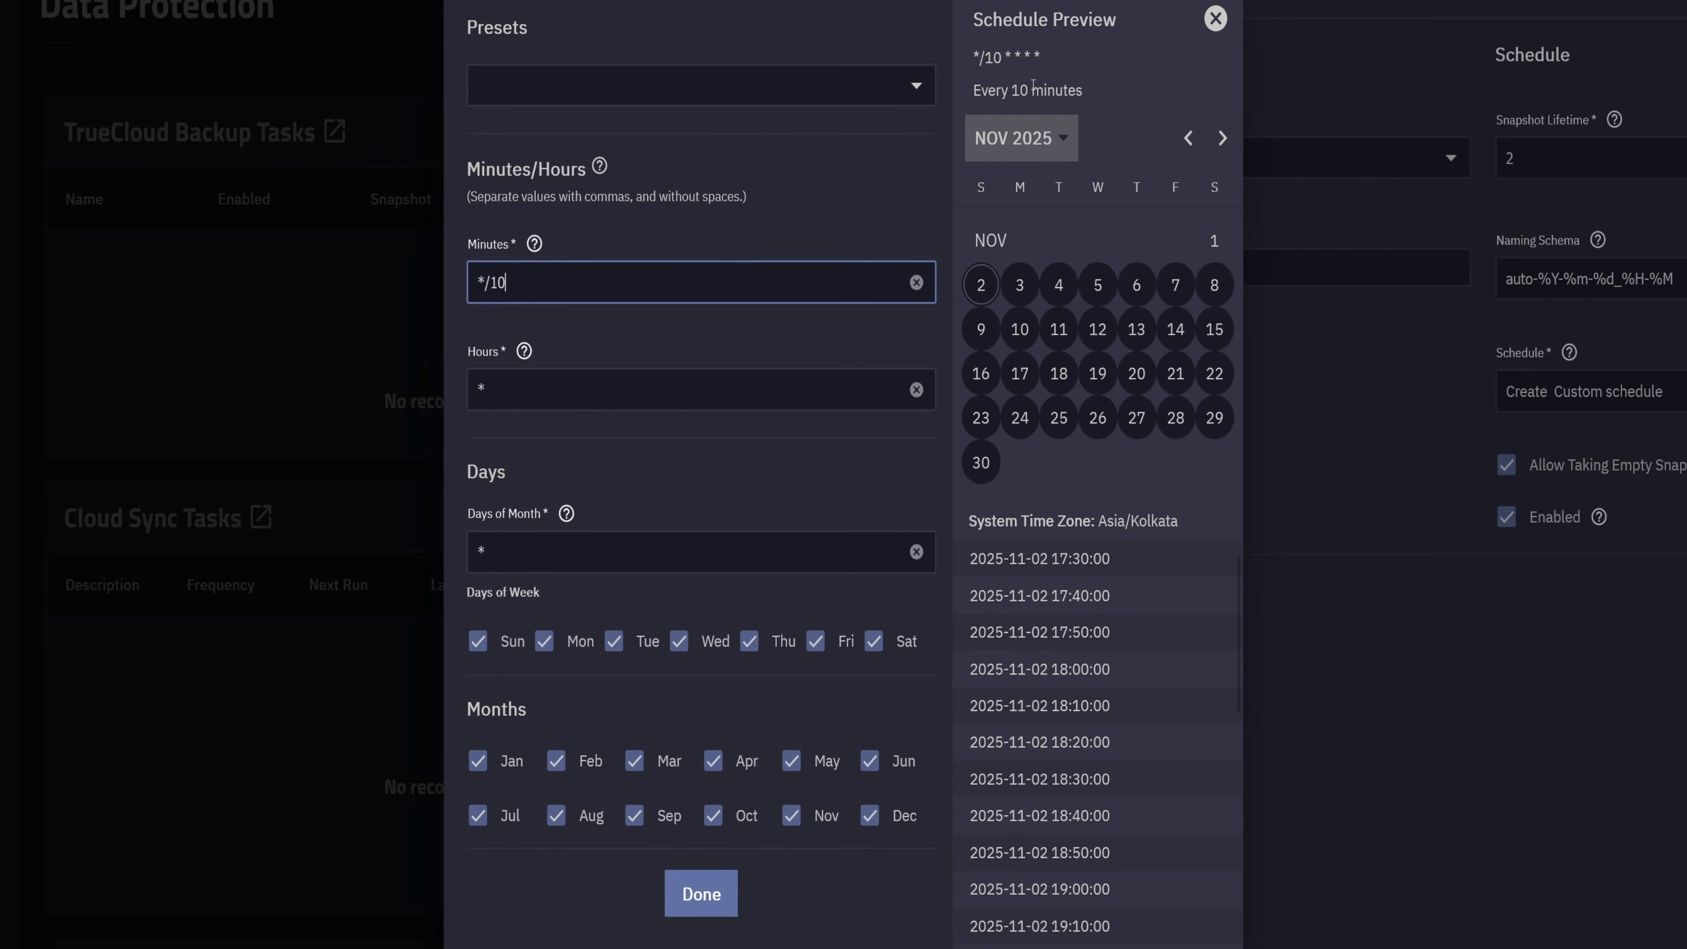
pyautogui.click(532, 394)
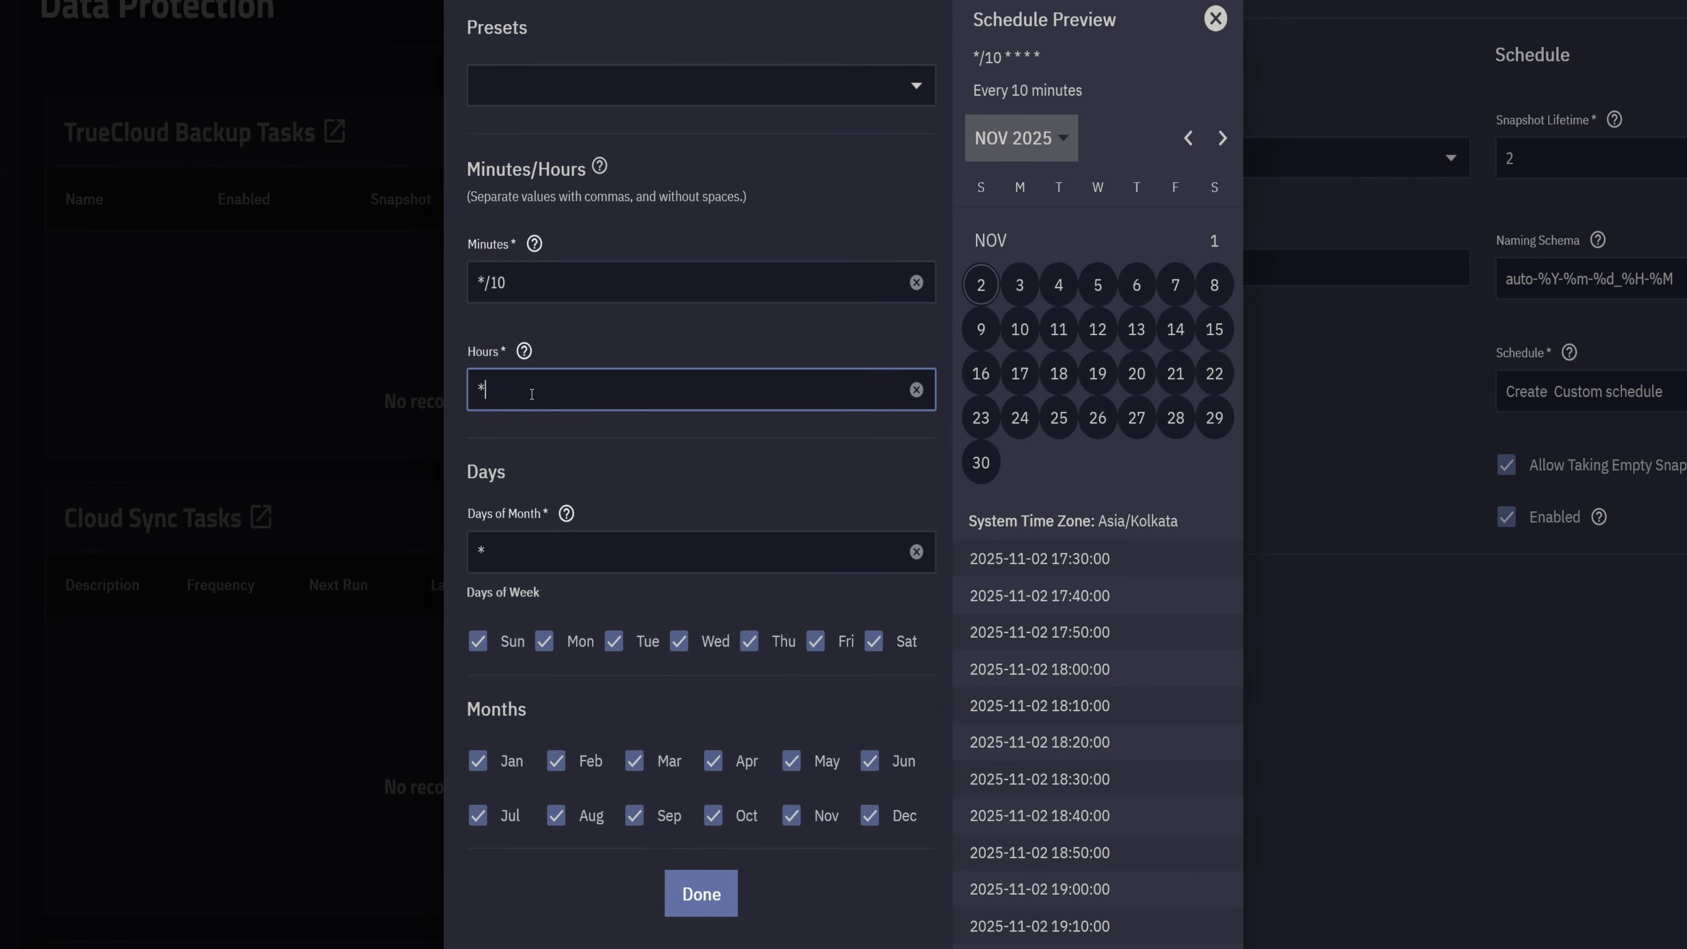
pyautogui.write('/2')
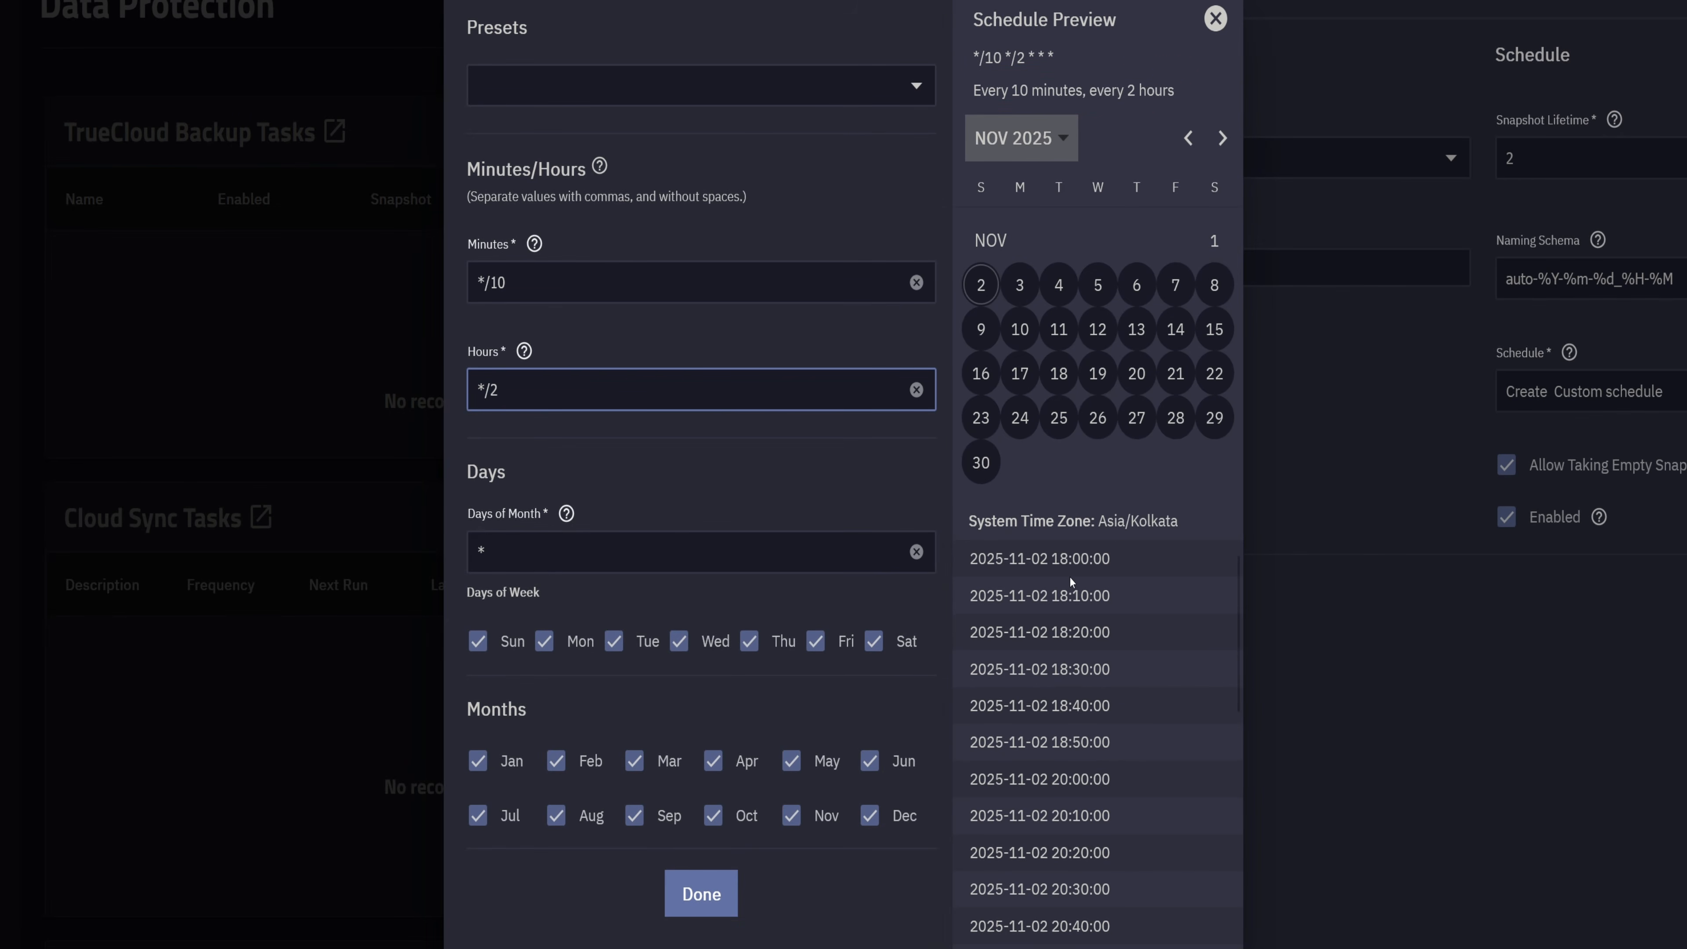
pyautogui.scroll(-4, 1072, 793)
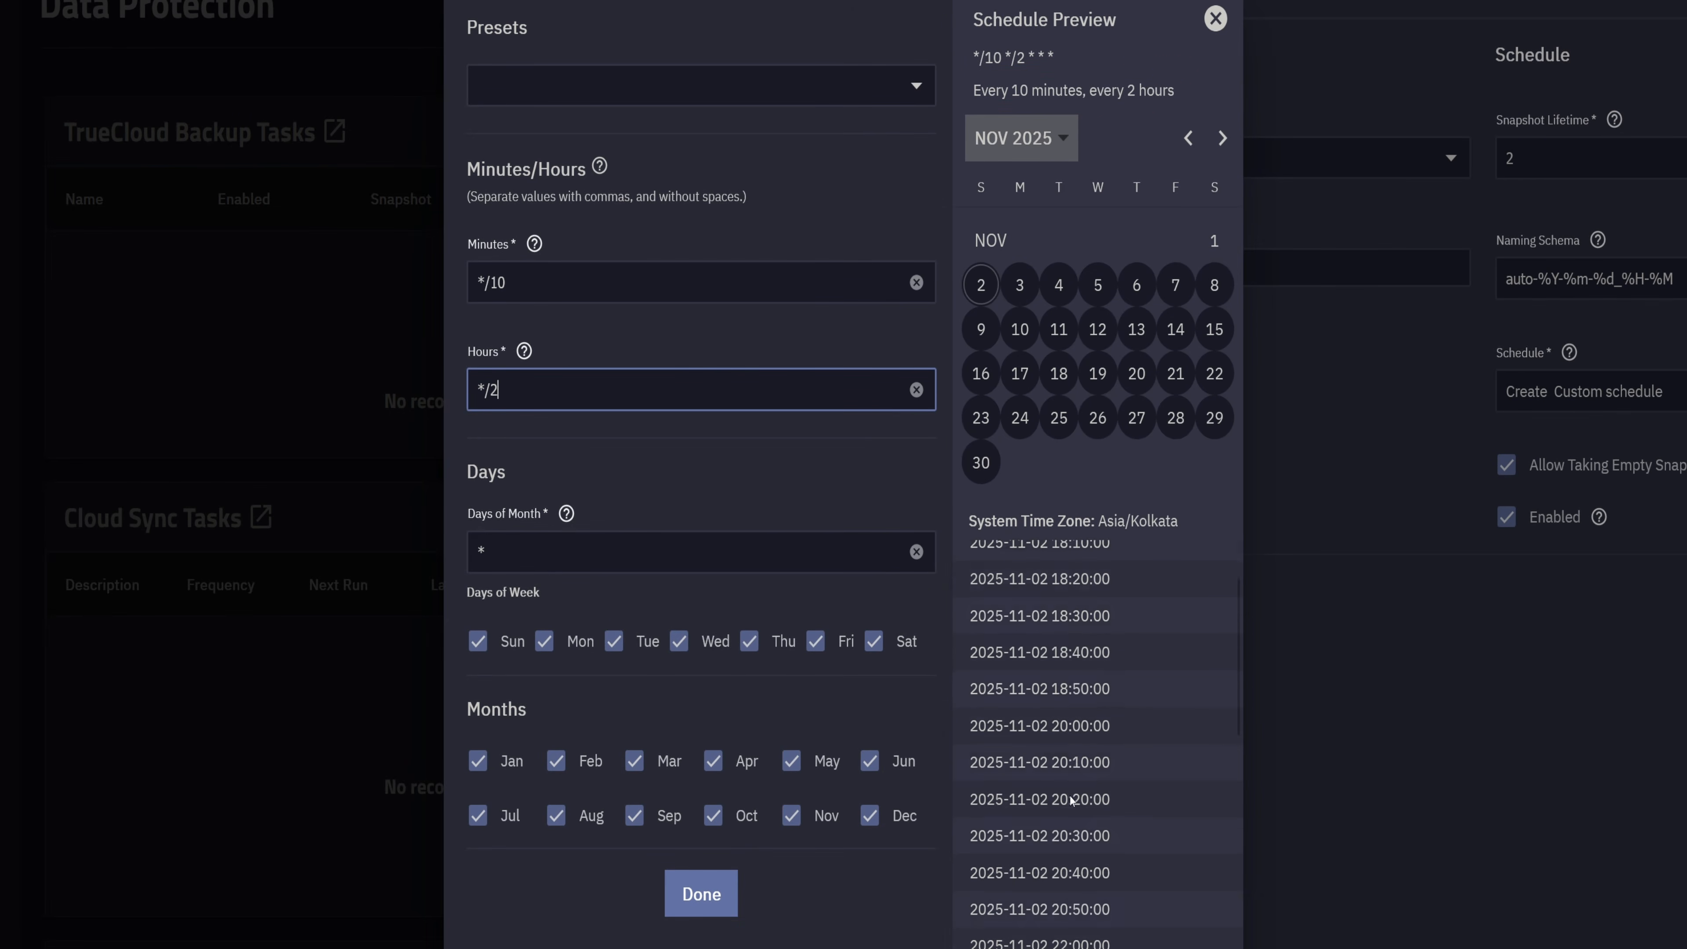
pyautogui.scroll(4, 1072, 795)
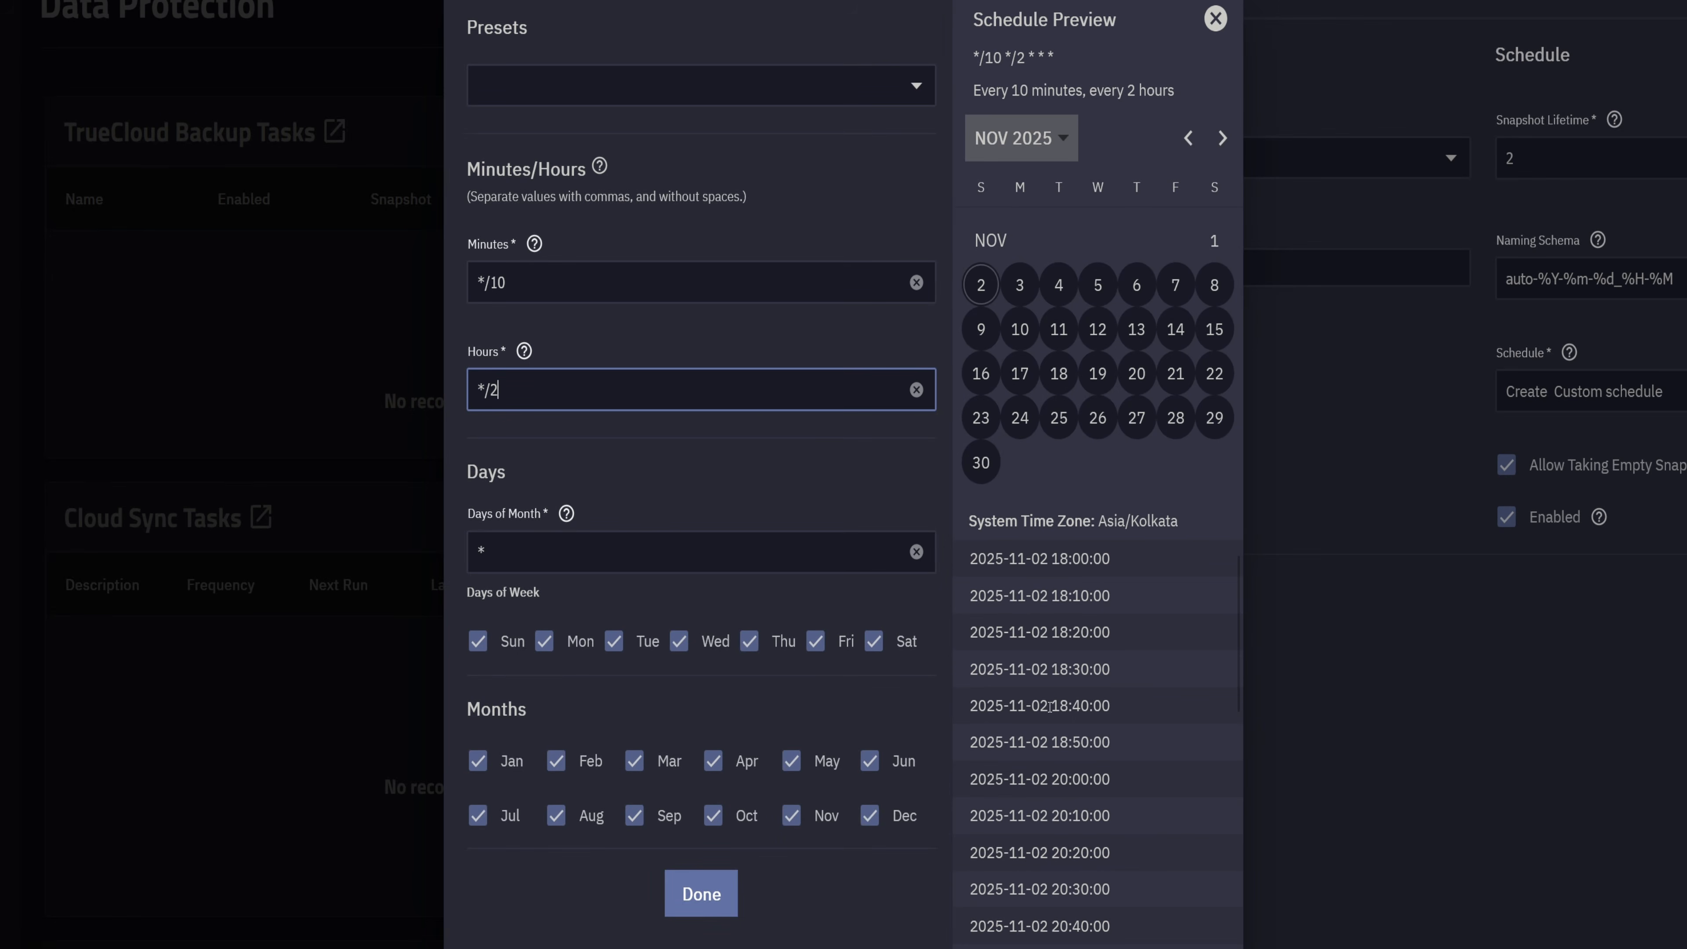
# Set the schedule's minutes to */30.
pyautogui.click(569, 282)
pyautogui.press('BackSpace')
pyautogui.press('BackSpace')
pyautogui.write('30')
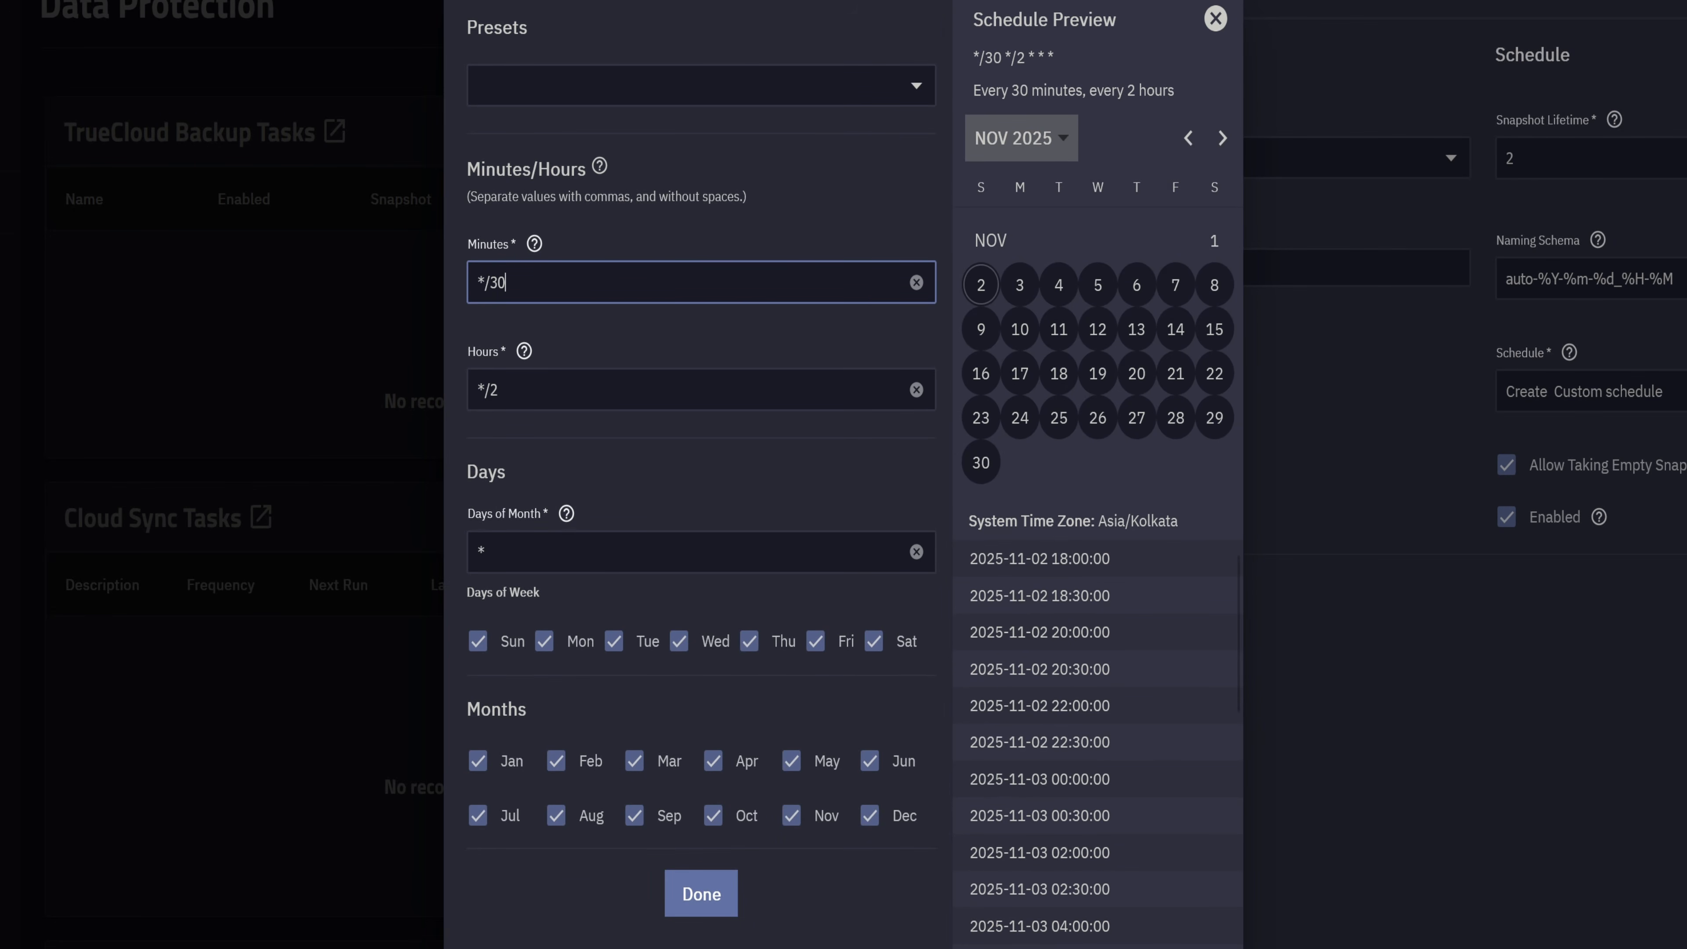
# Exclude Monday, Wednesday, Friday and Saturday as well as the month of November from the schedule.
pyautogui.click(596, 554)
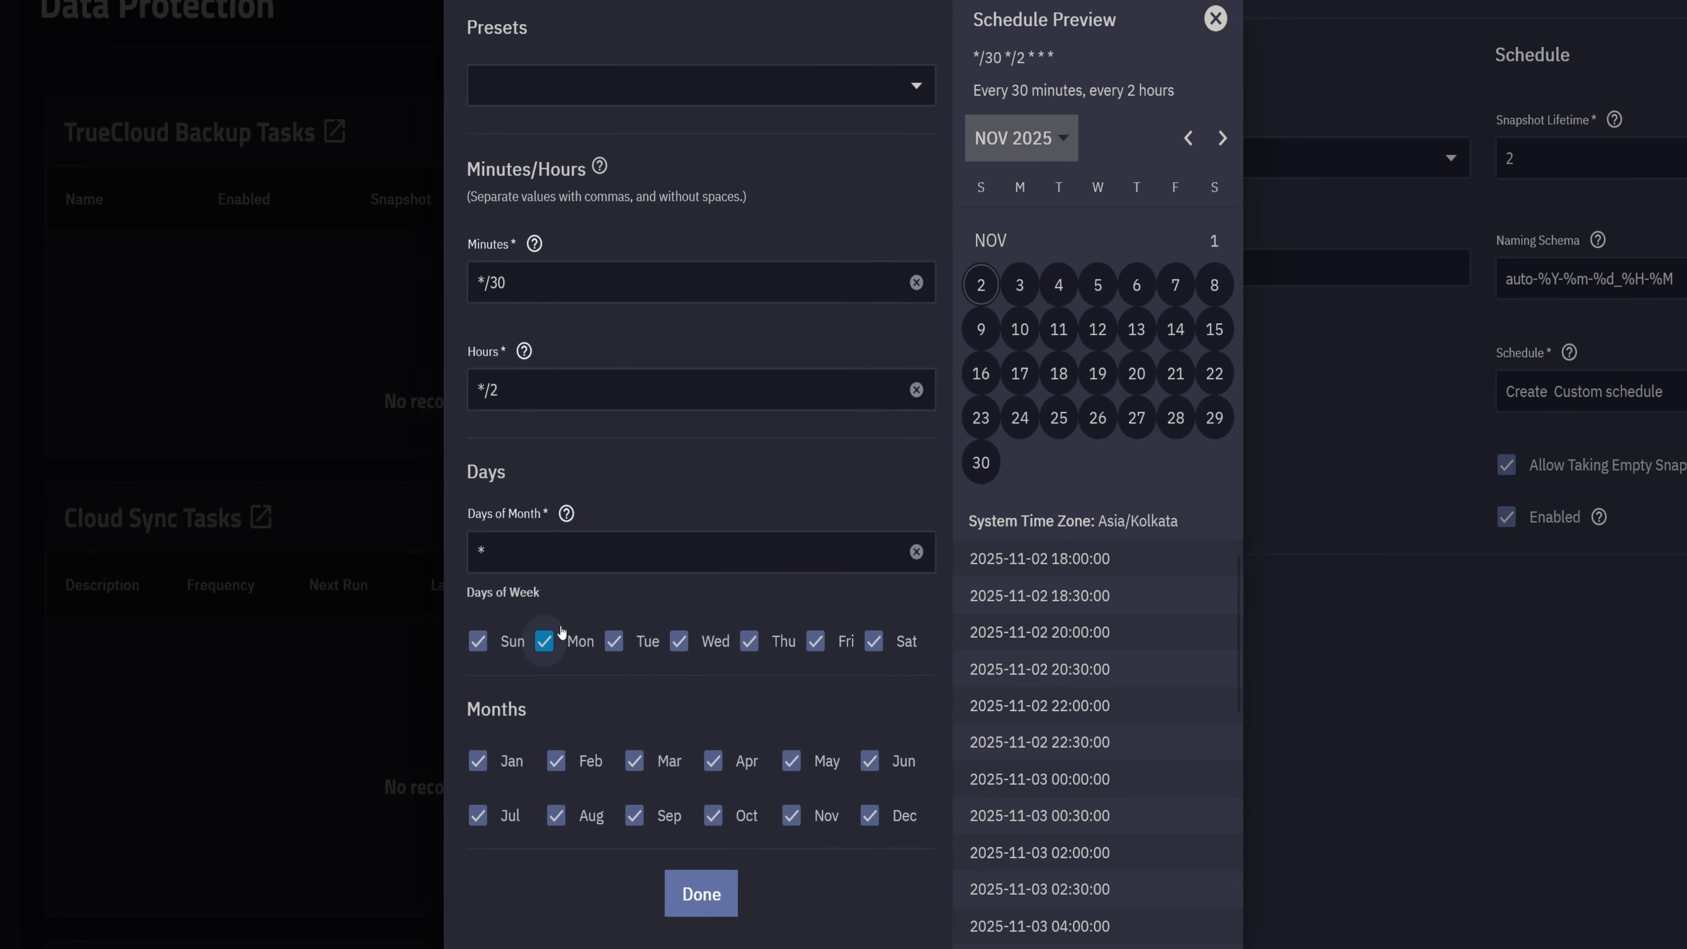
pyautogui.click(544, 641)
pyautogui.click(679, 641)
pyautogui.click(874, 642)
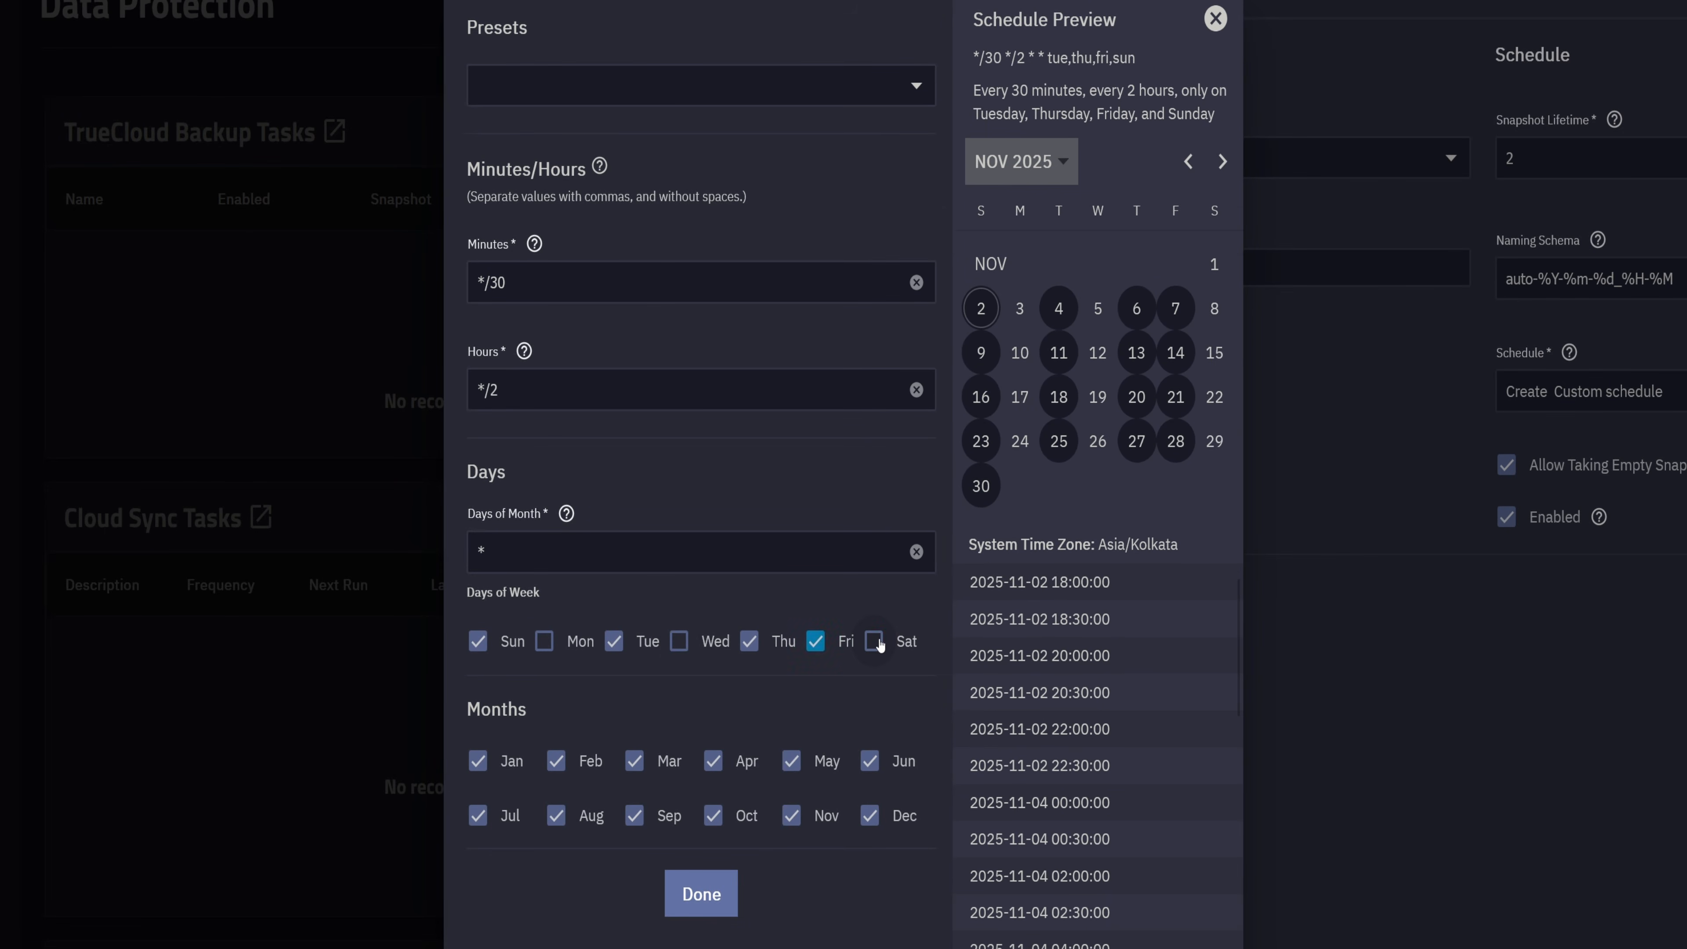
pyautogui.click(816, 642)
pyautogui.click(825, 816)
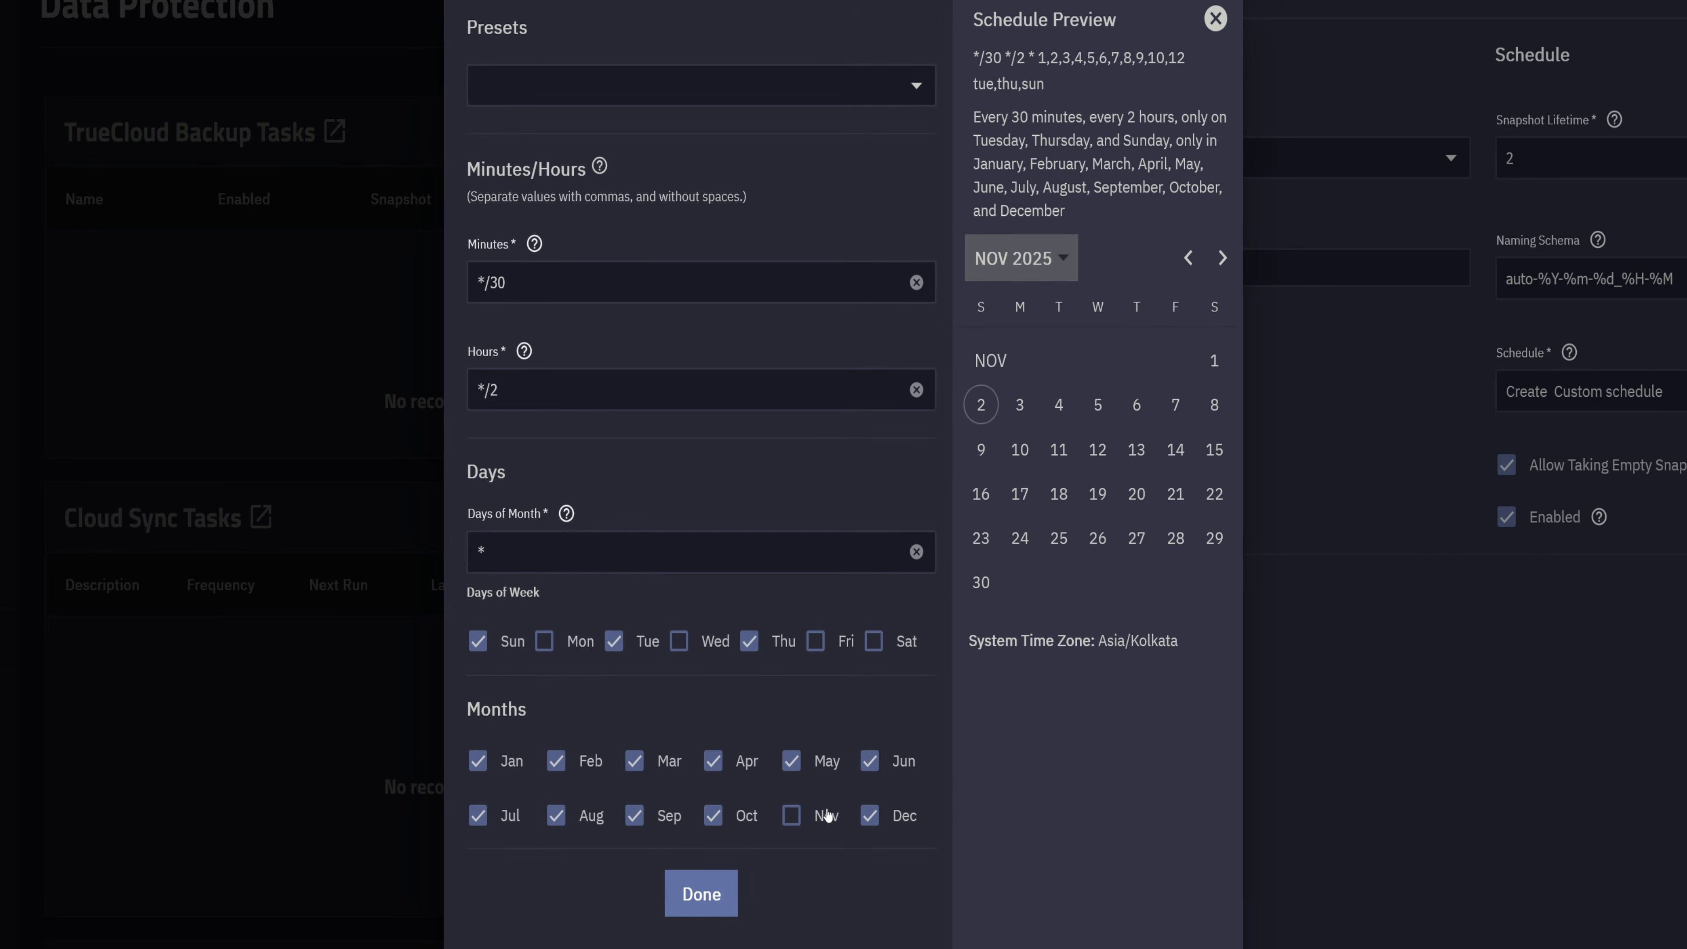
# Include November and the weekdays Friday, Saturday, Wednesday and Monday in the schedule again.
pyautogui.click(827, 815)
pyautogui.click(816, 642)
pyautogui.click(874, 641)
pyautogui.click(679, 642)
pyautogui.click(544, 642)
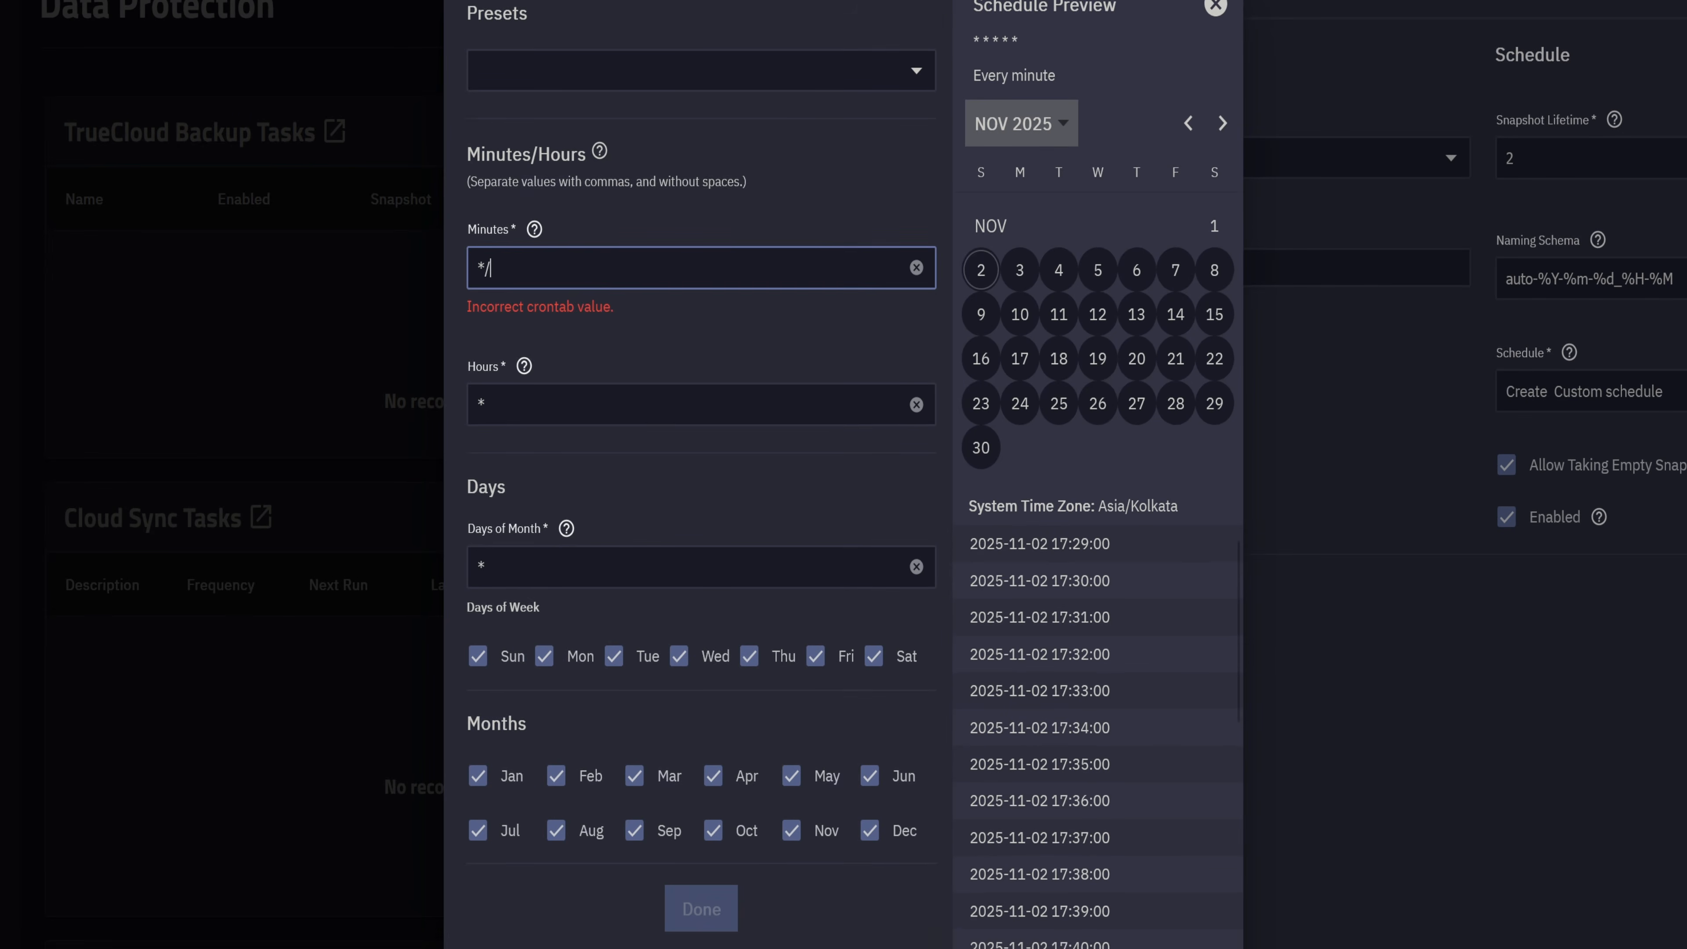
# Set the custom schedule's minutes to */1 and apply the schedule to the snapshot task.
pyautogui.write('1')
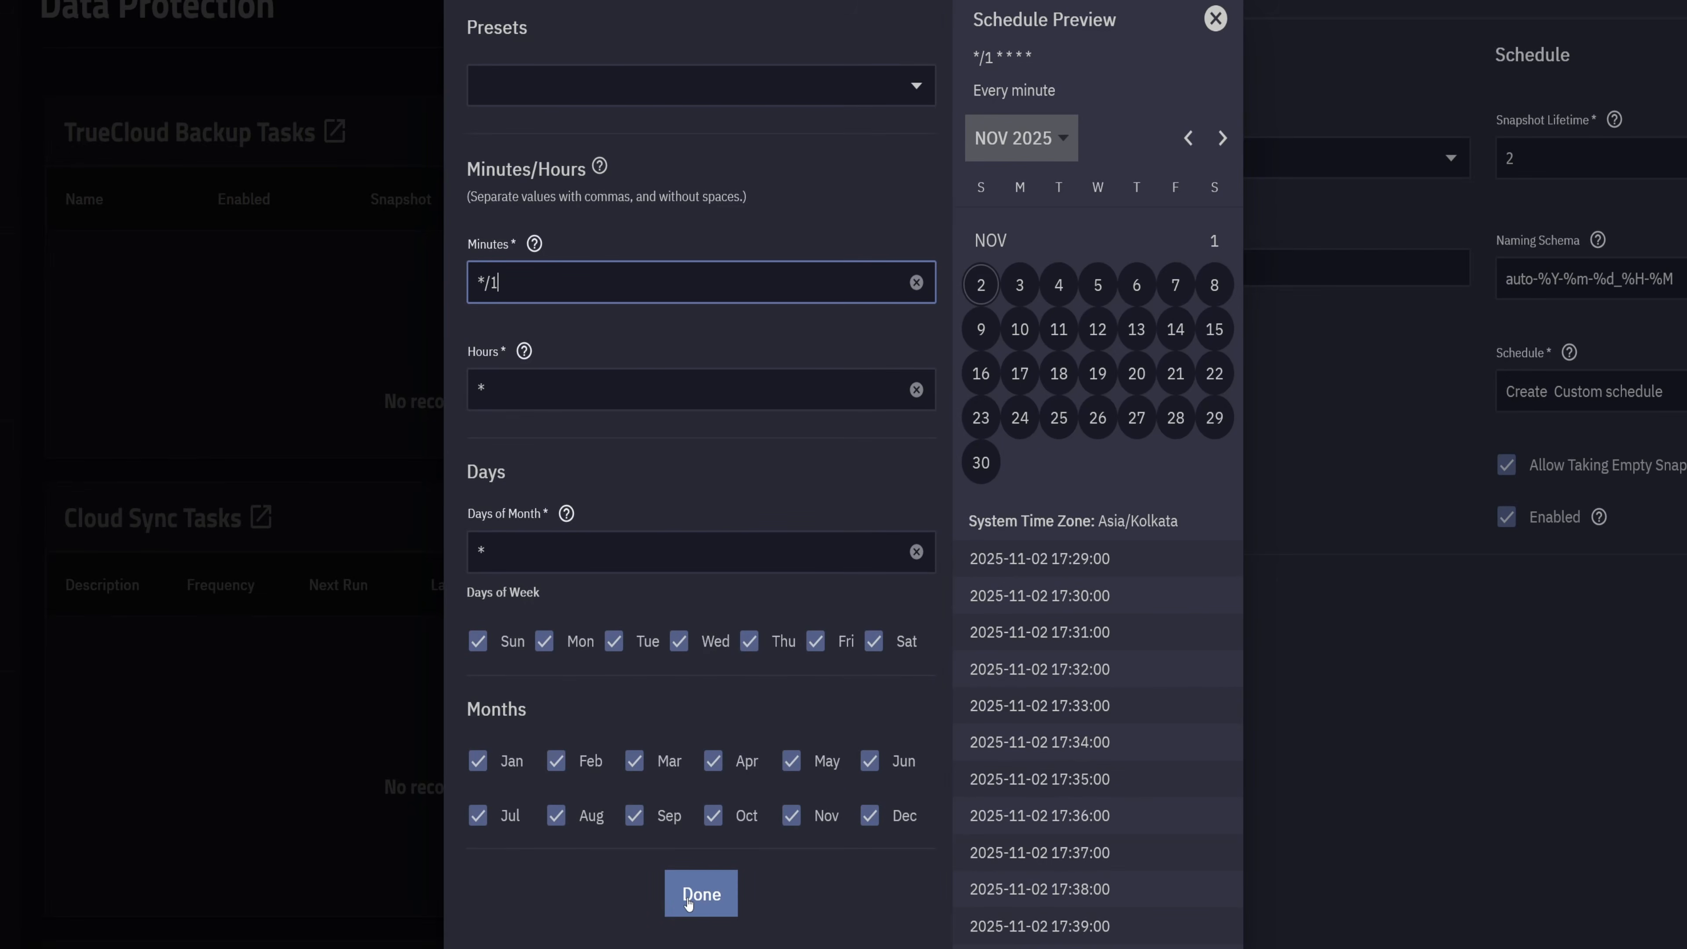
pyautogui.click(700, 892)
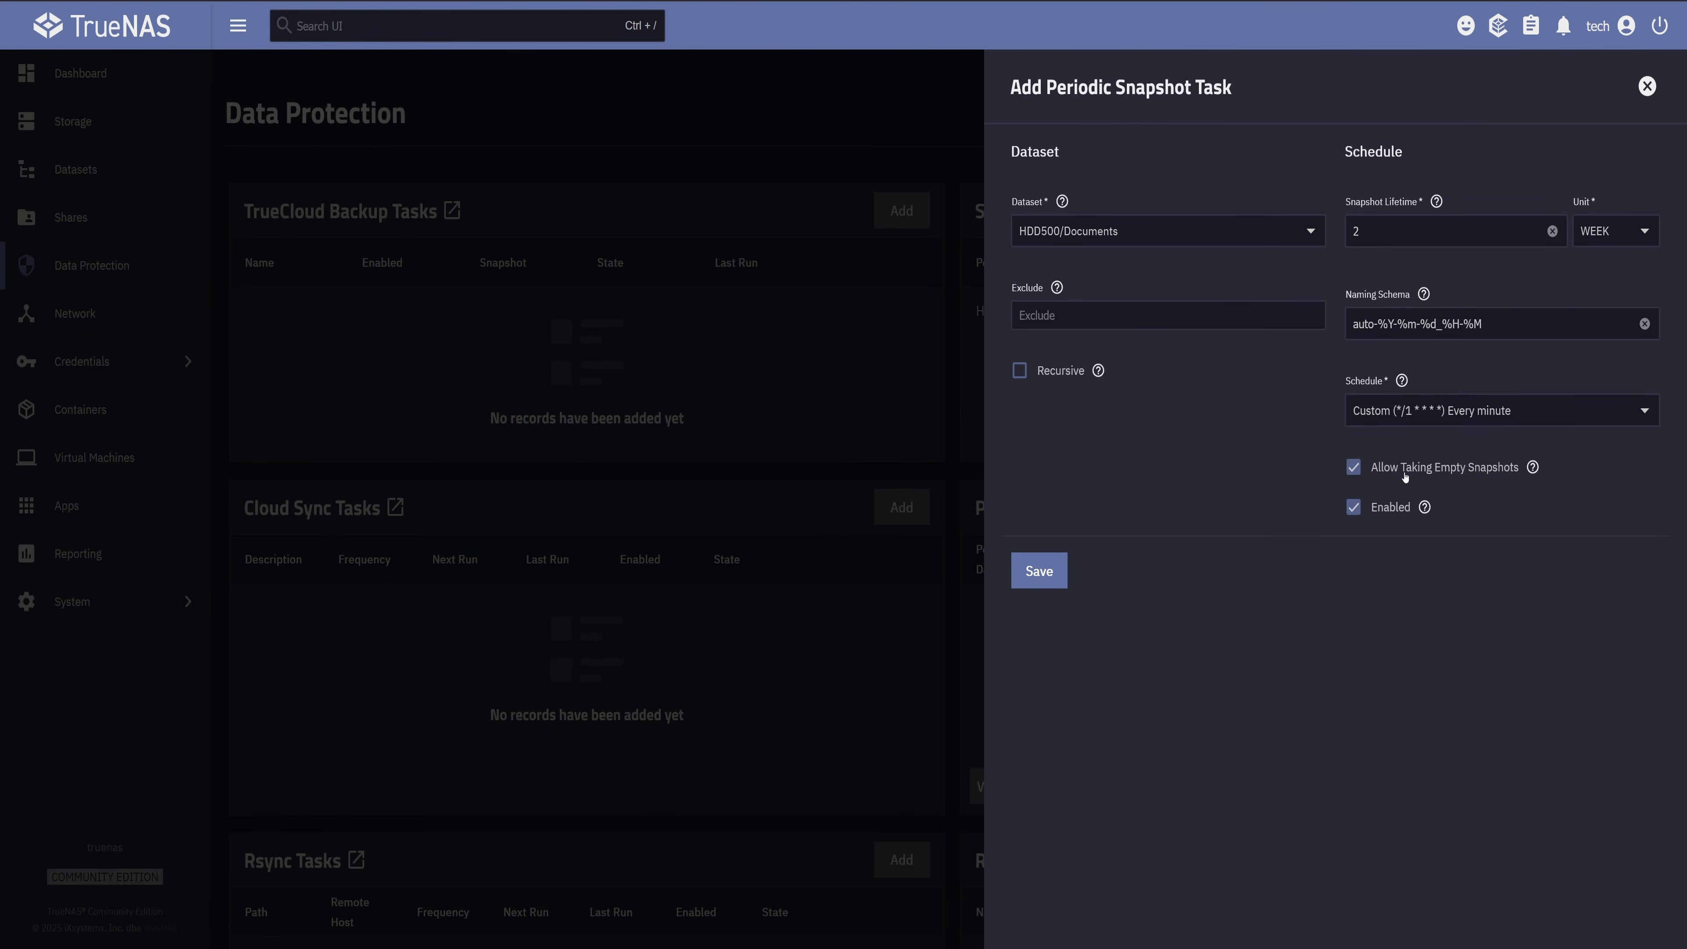
# Read the help on empty snapshots, disallow taking empty snapshots, and save the periodic snapshot task.
pyautogui.click(1533, 467)
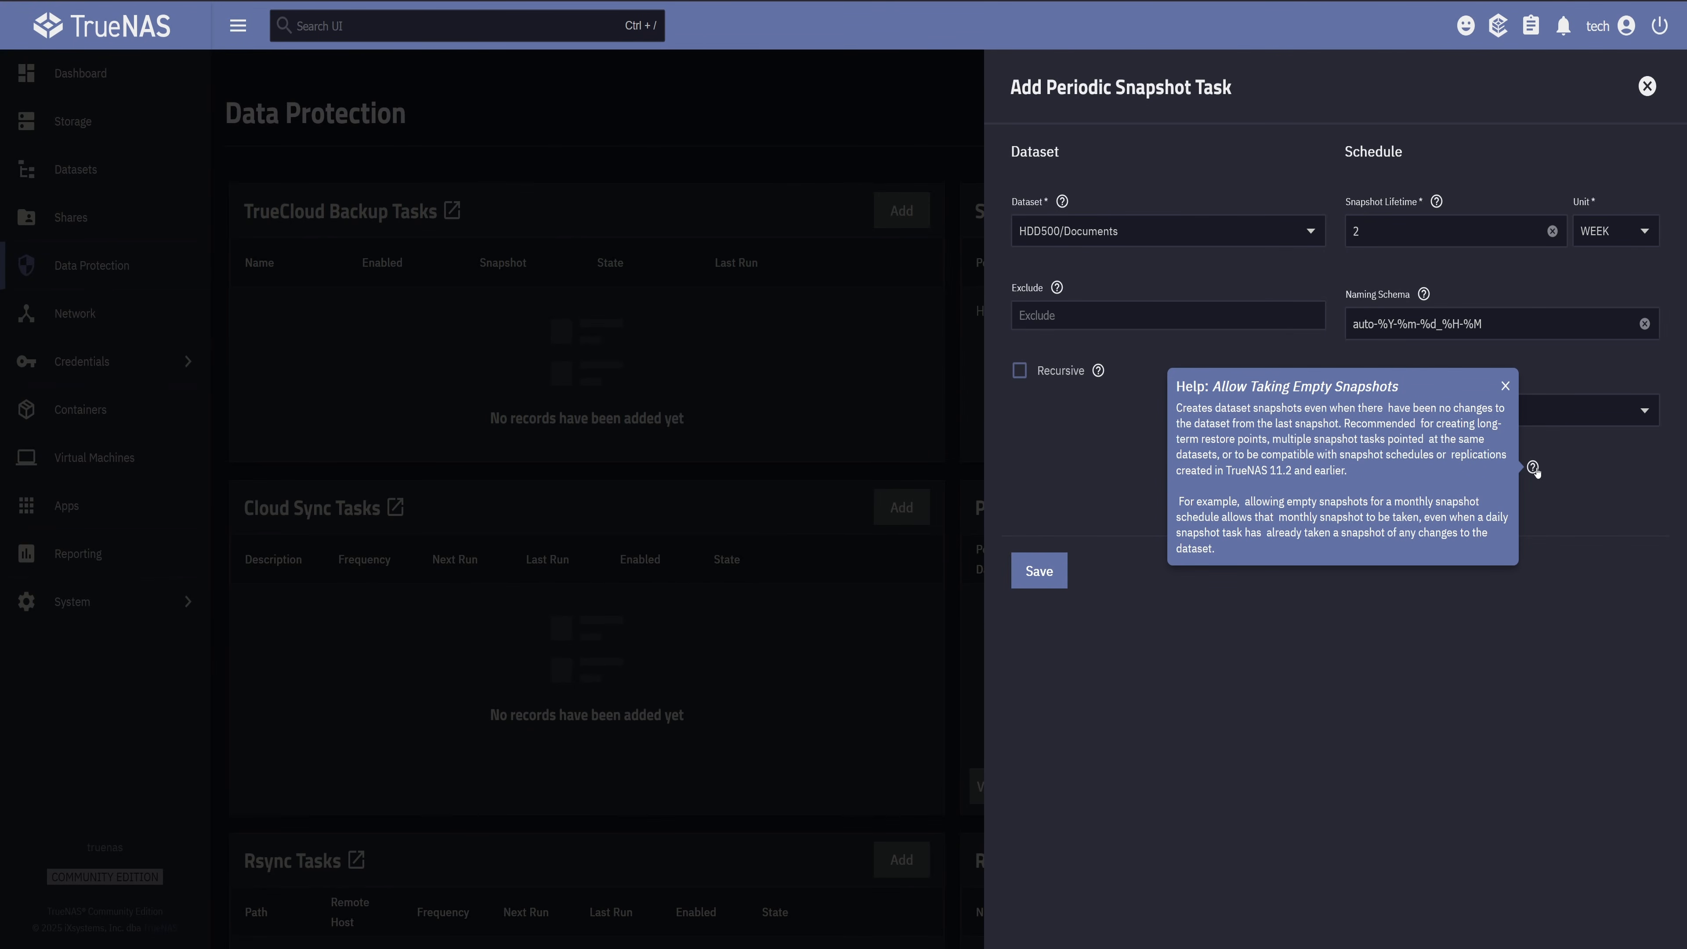
pyautogui.click(1534, 468)
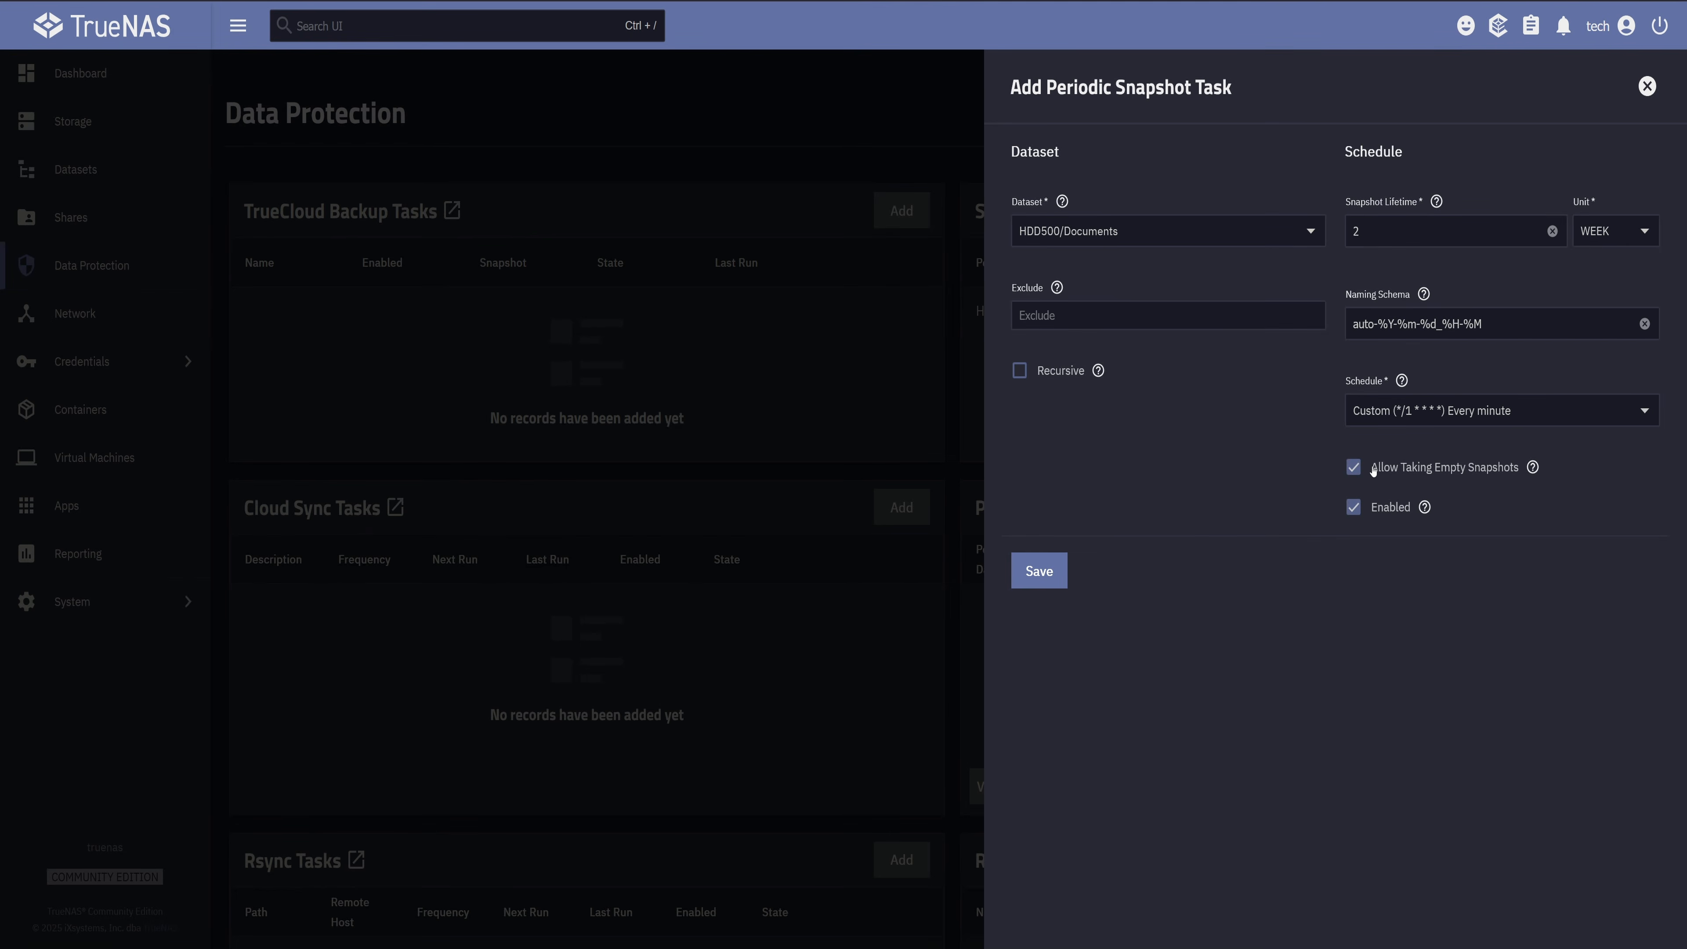
pyautogui.click(1354, 467)
pyautogui.click(1040, 573)
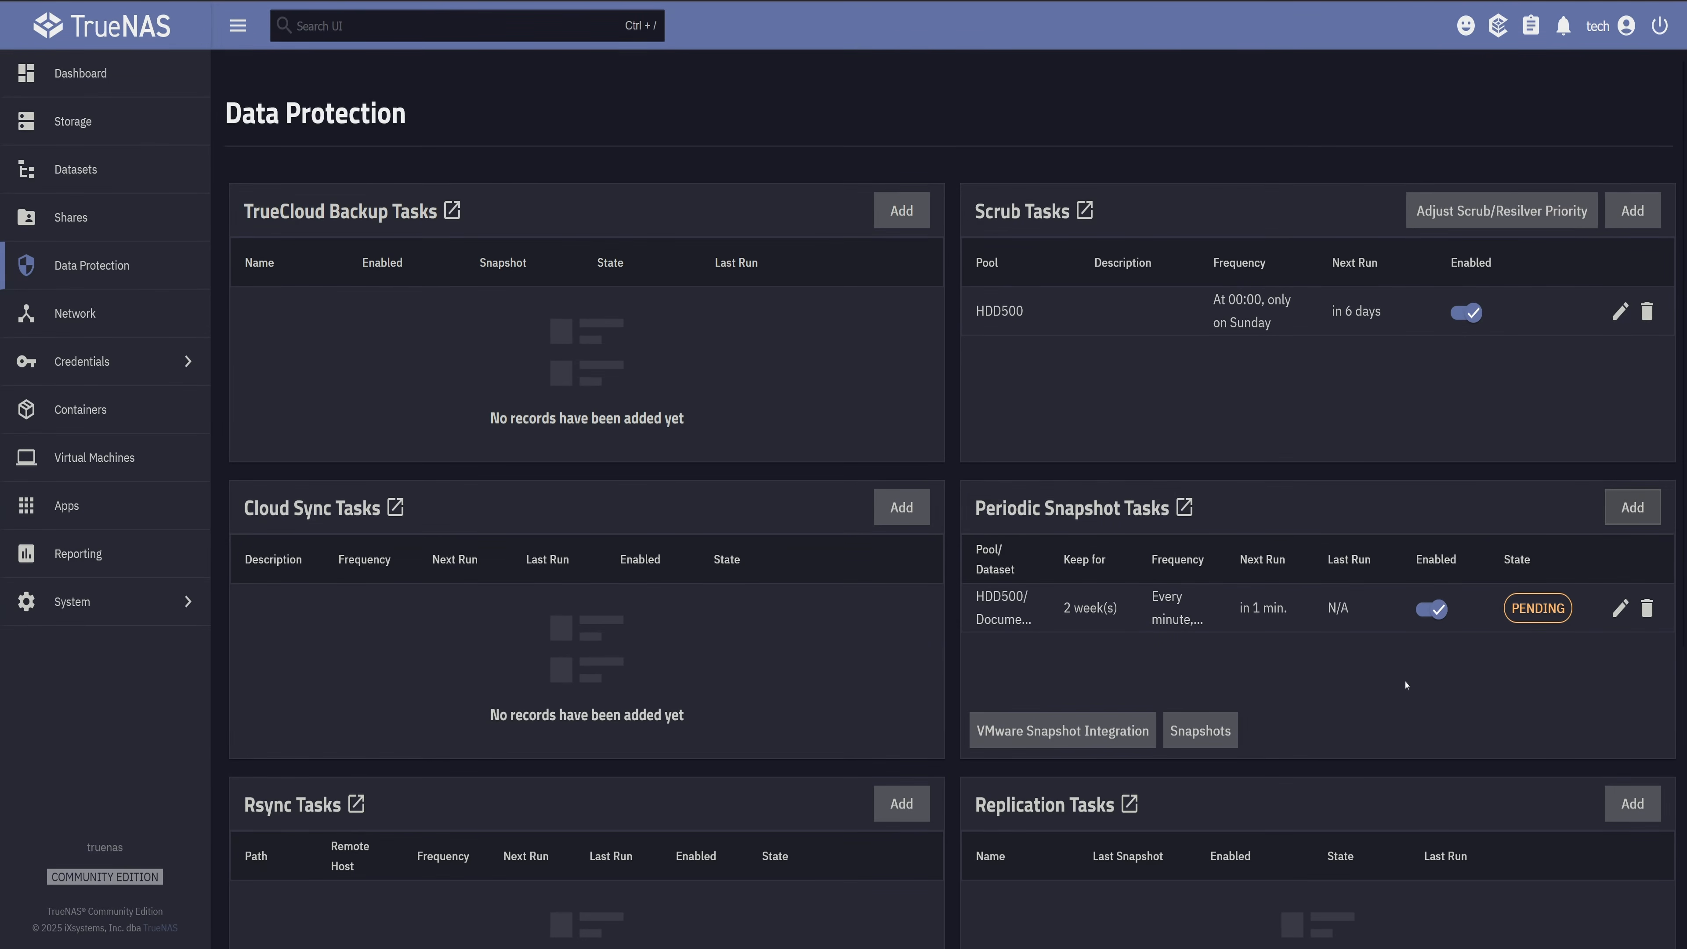
# Check the periodic snapshot task's run state on the Data Protection page and review the snapshots it created.
pyautogui.click(1200, 731)
pyautogui.hotkey('alt', 'Left')
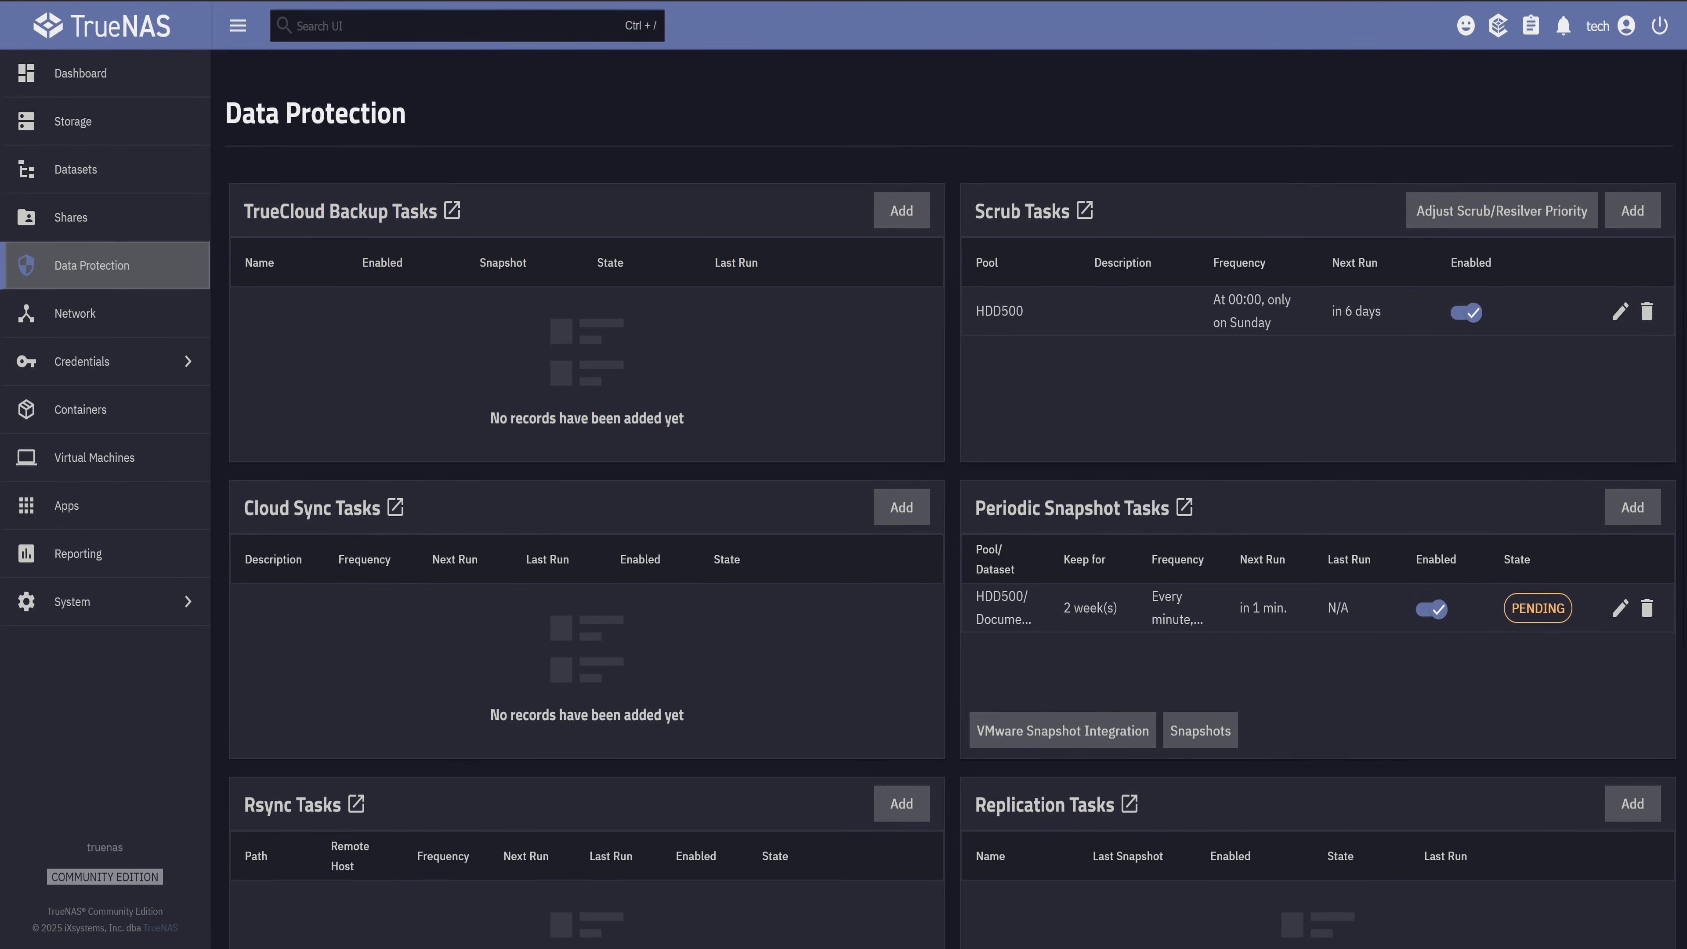
pyautogui.press('F5')
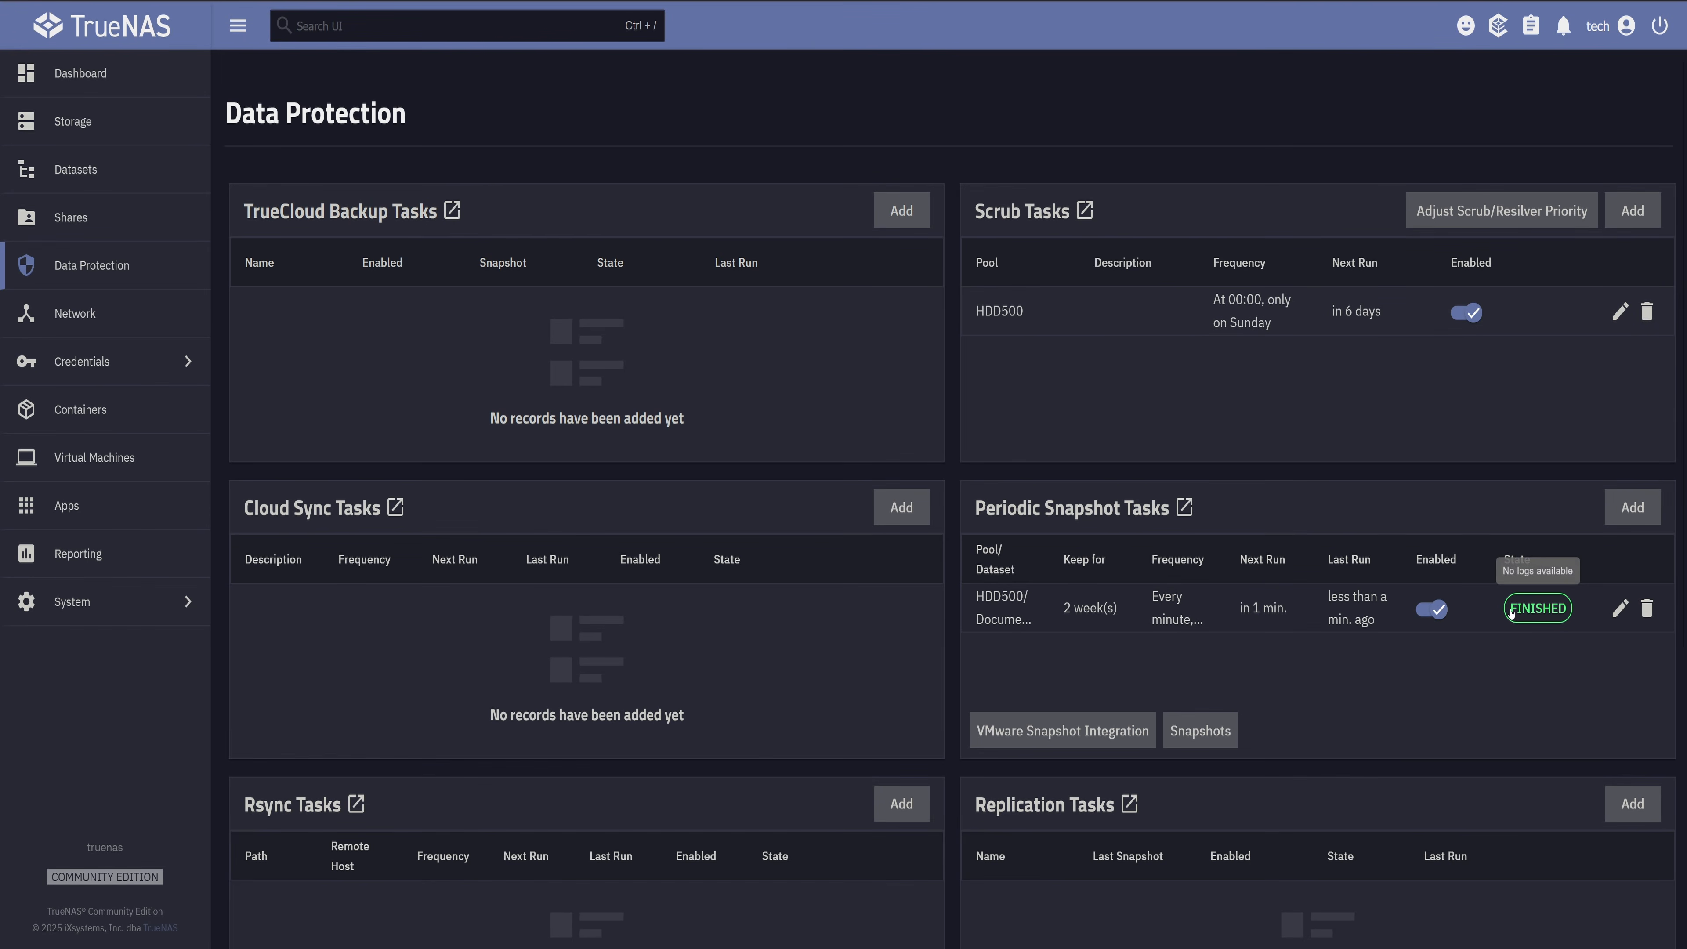
pyautogui.click(1201, 730)
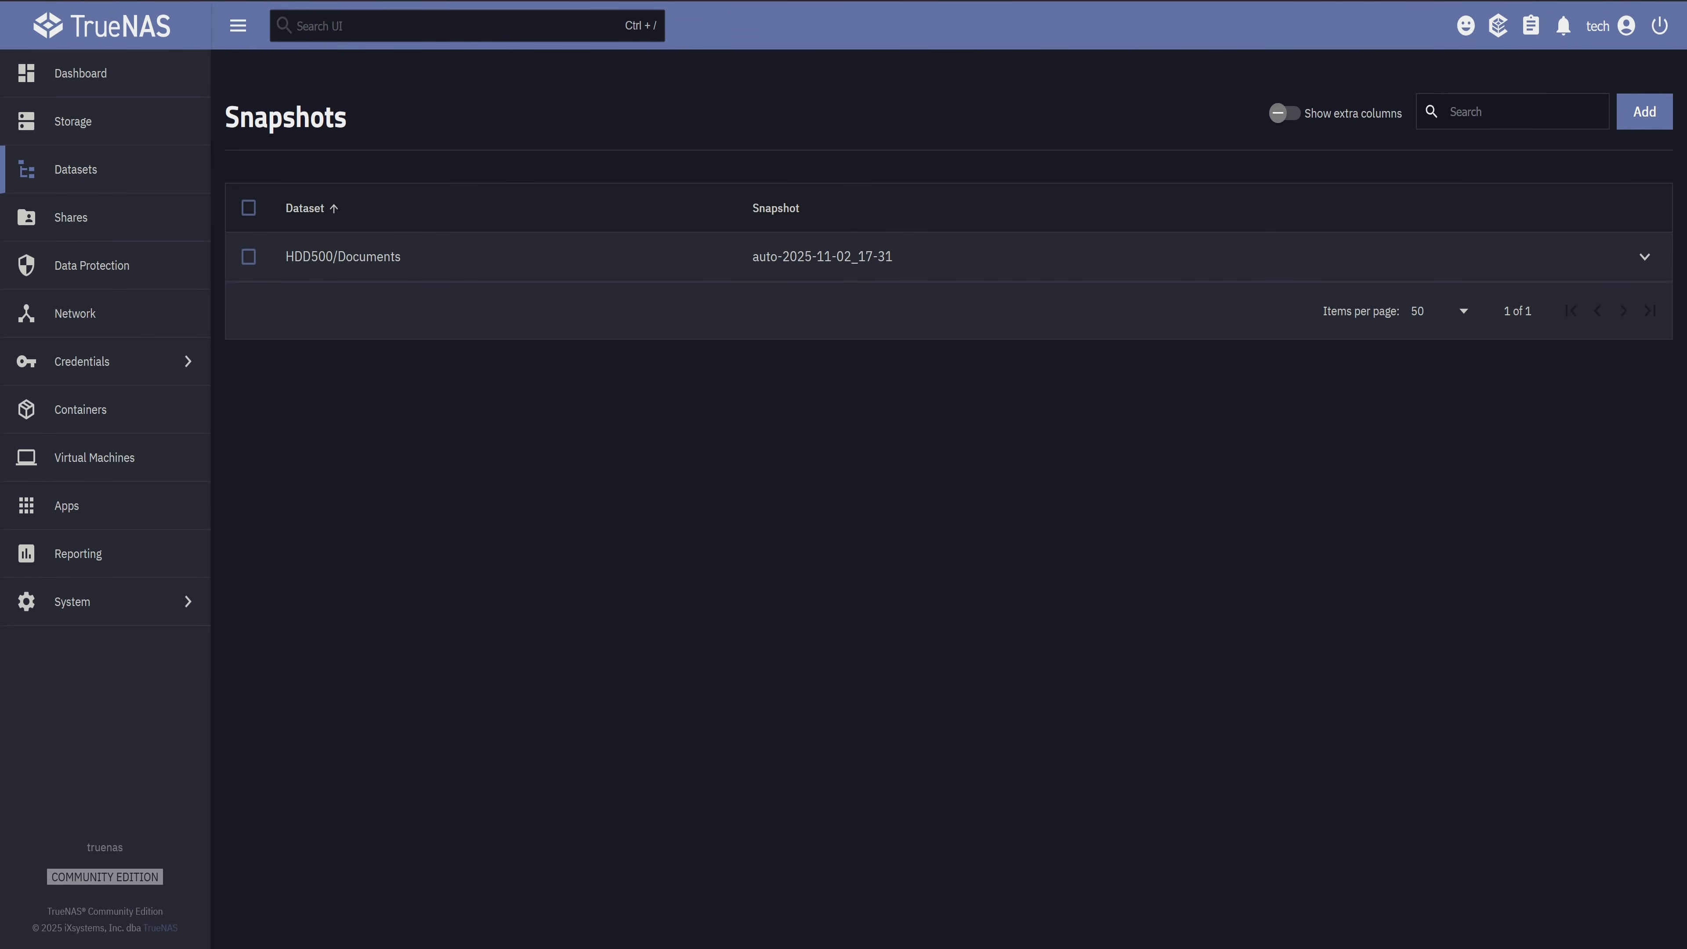
pyautogui.press('F5')
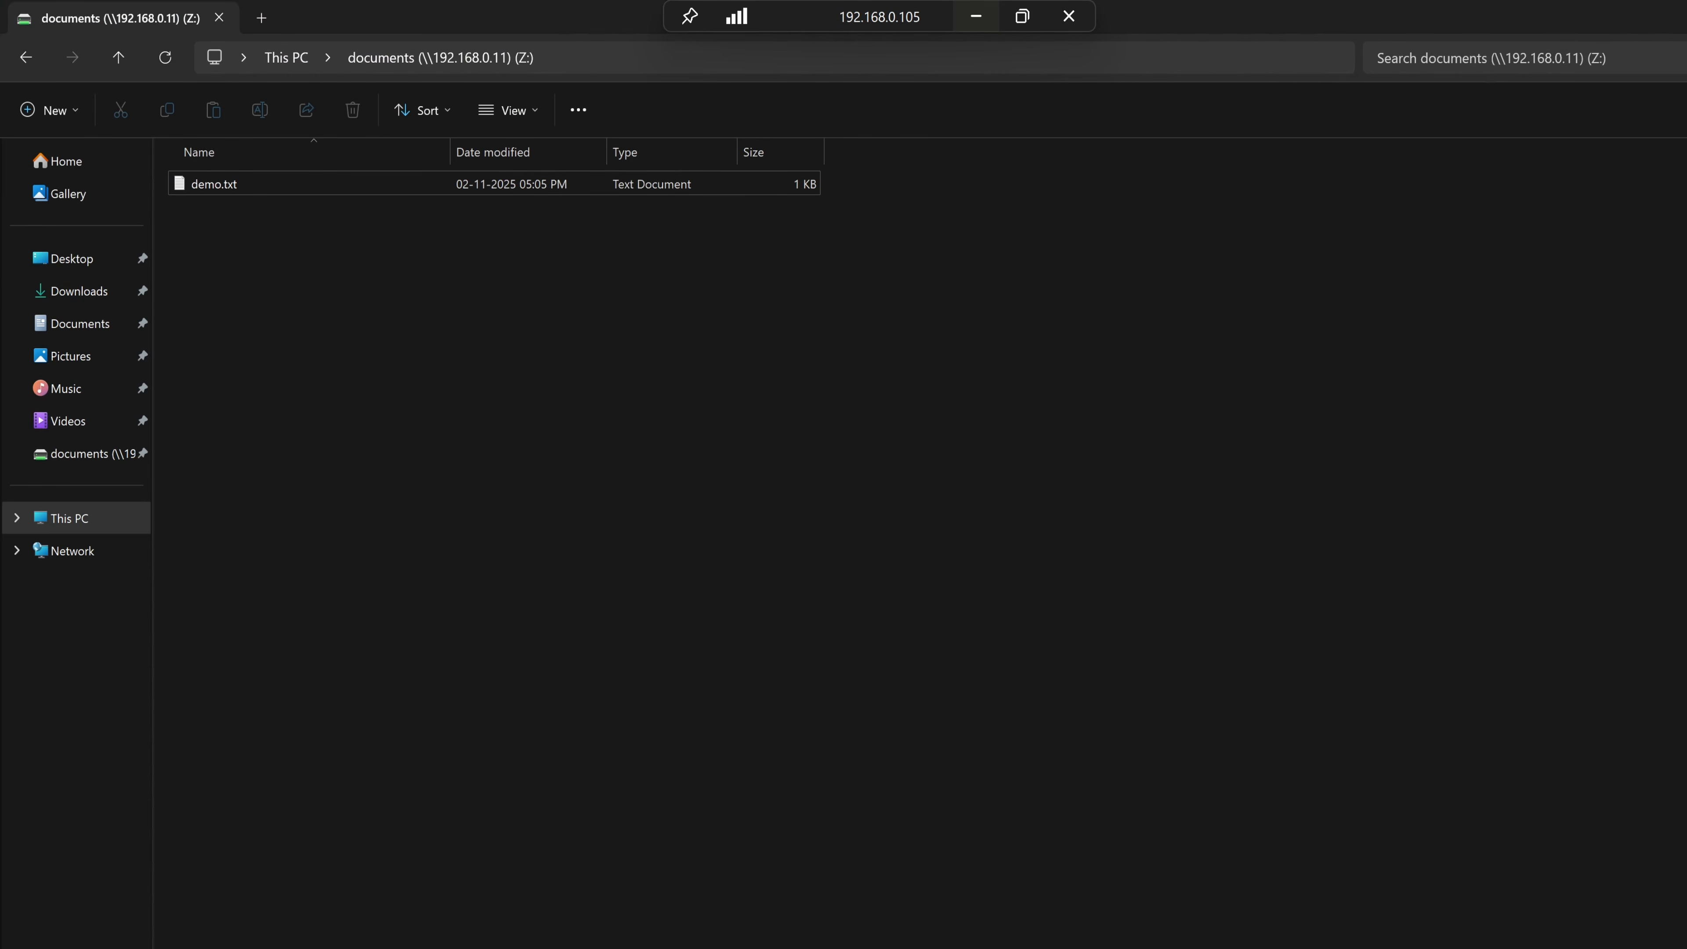
# In File Explorer, open demo.txt on the documents share, append the line "This is a new line." and save the file.
pyautogui.doubleClick(295, 183)
pyautogui.hotkey('ctrl', 'End')
pyautogui.press('Return')
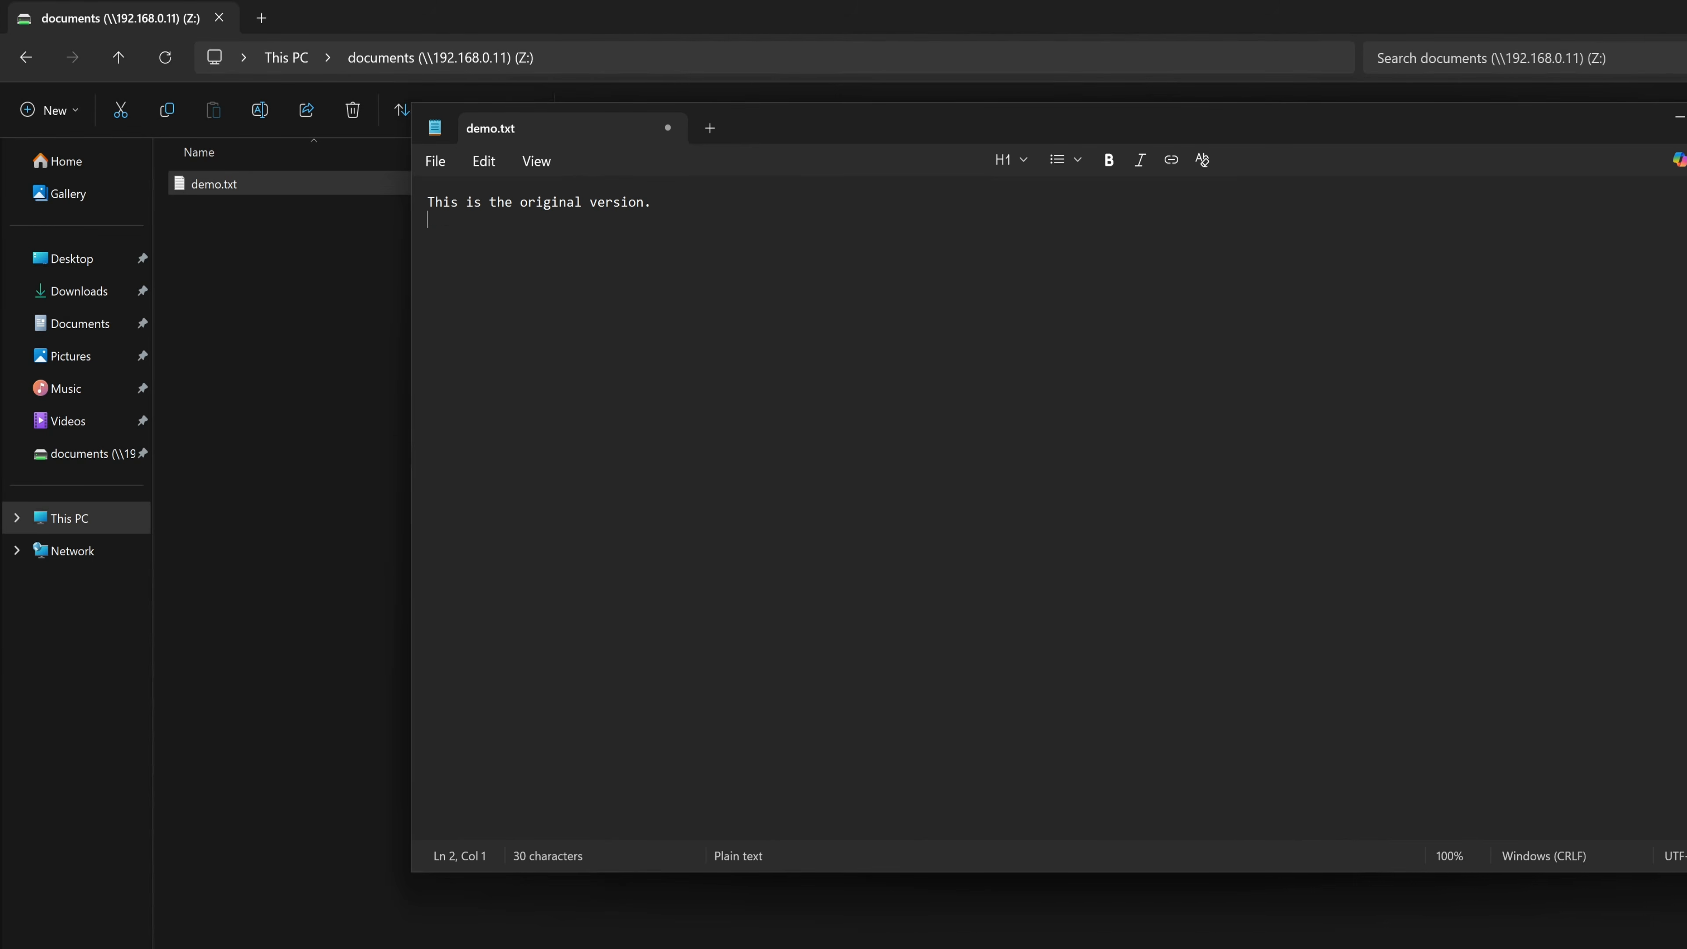
pyautogui.write('This is a new line.')
pyautogui.click(661, 136)
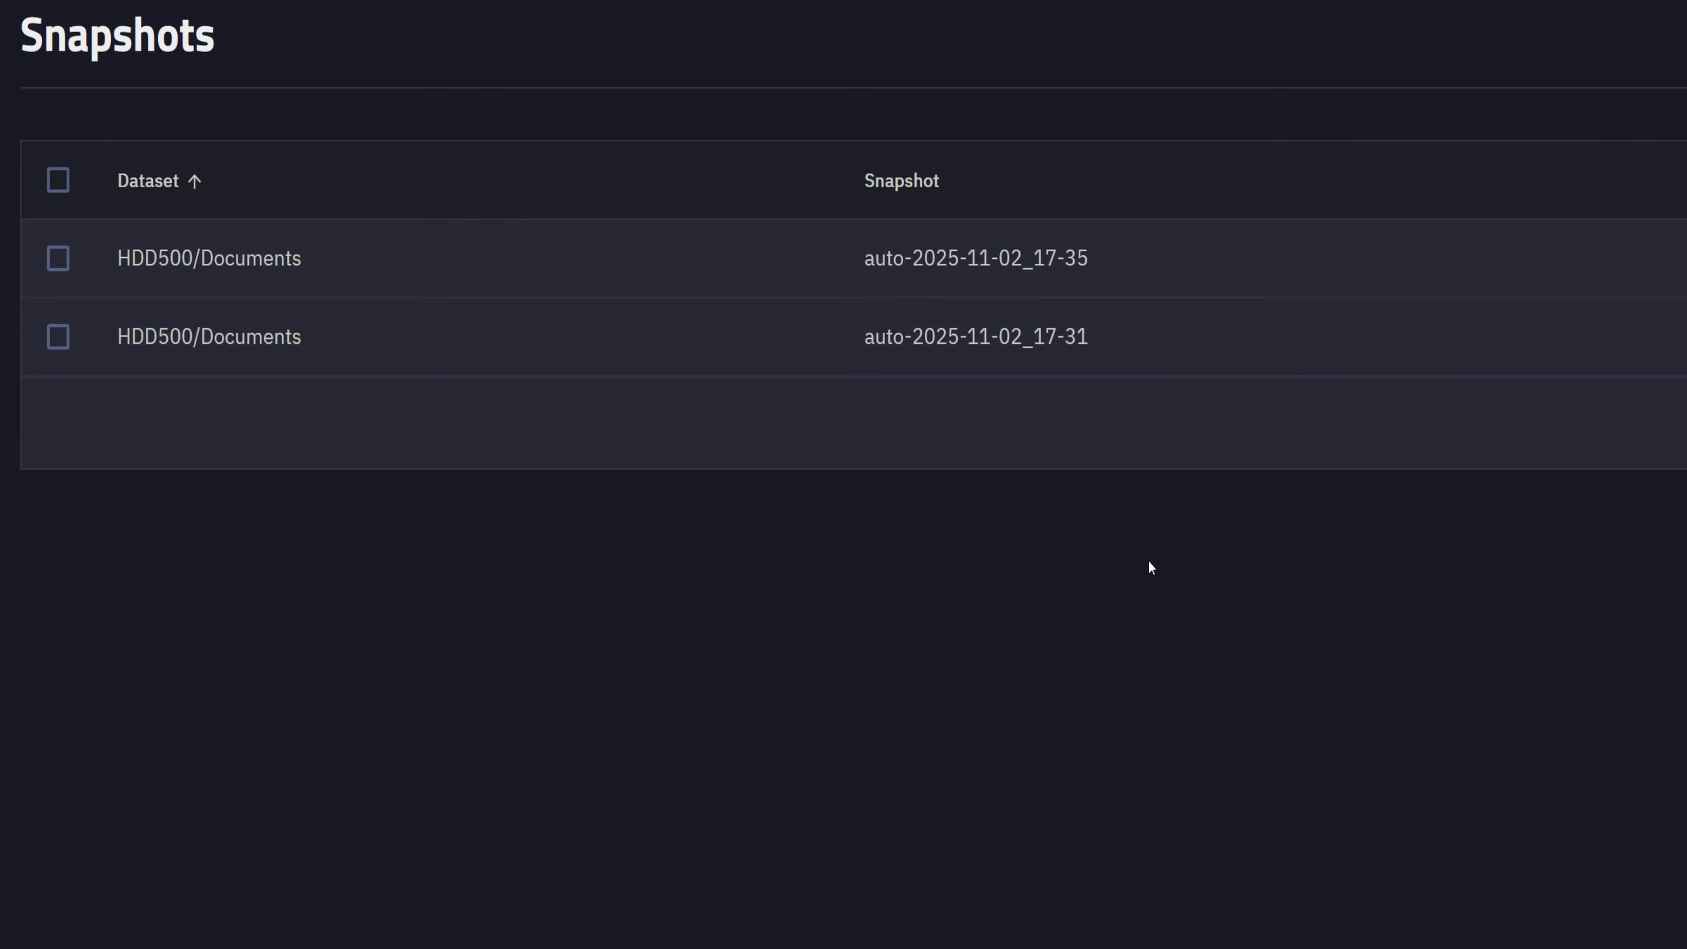
# Review the details of snapshot auto-2025-11-02_17-31 in TrueNAS, place a hold on it and release the hold again.
pyautogui.click(1108, 247)
pyautogui.click(953, 701)
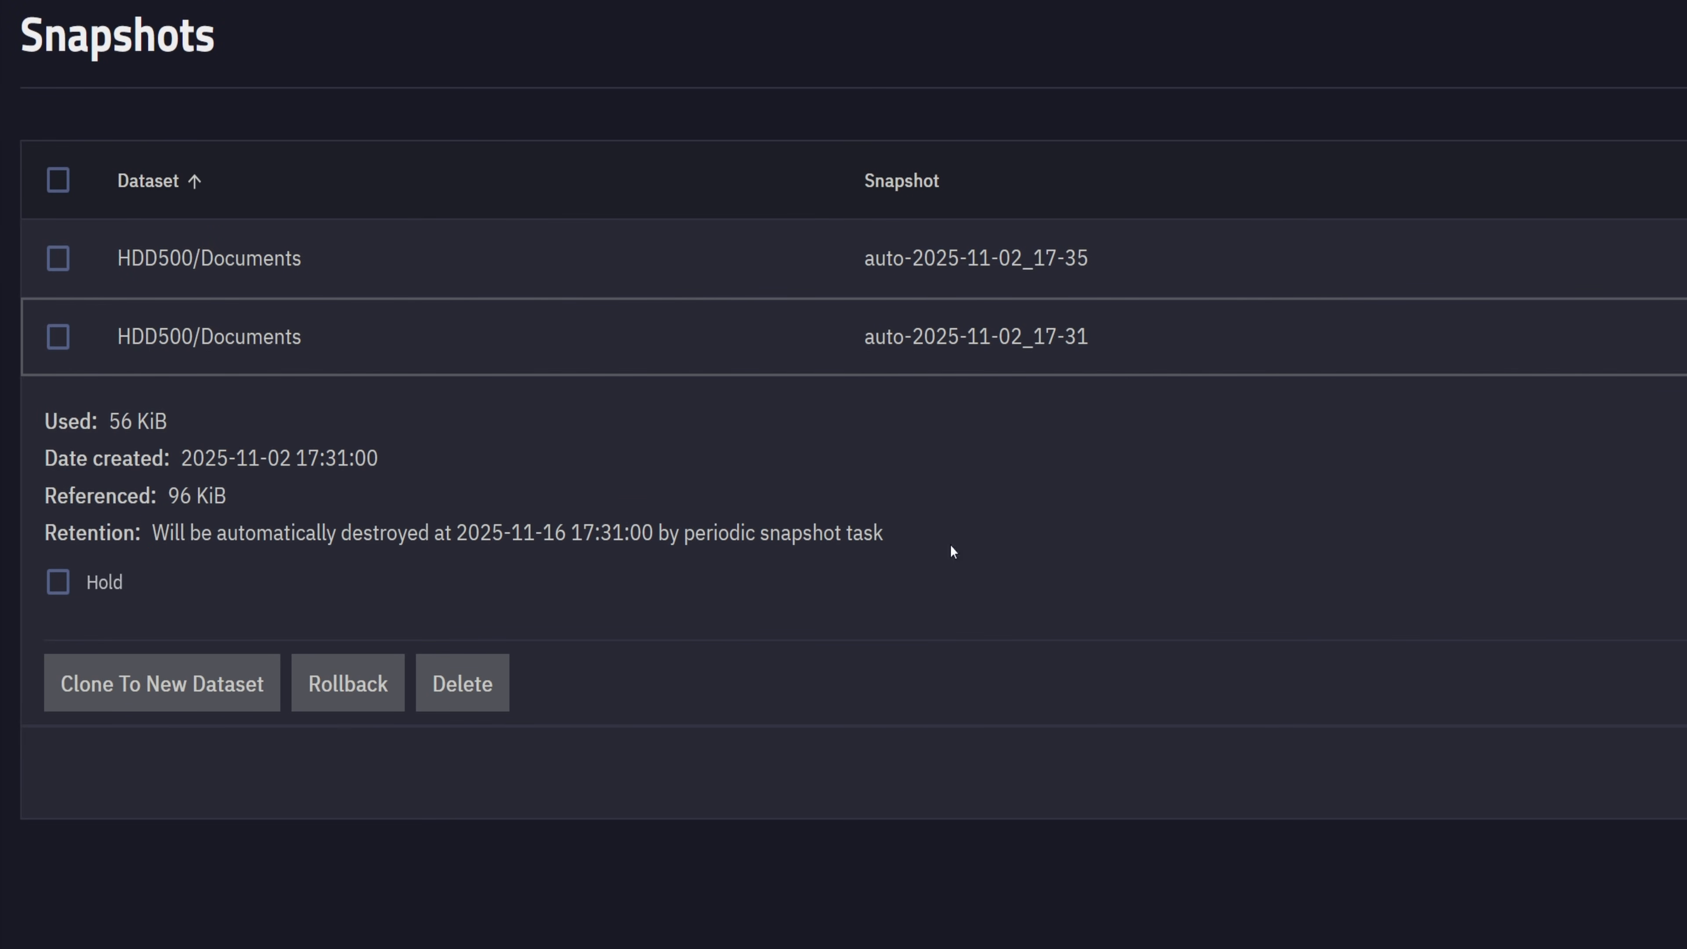
pyautogui.click(58, 582)
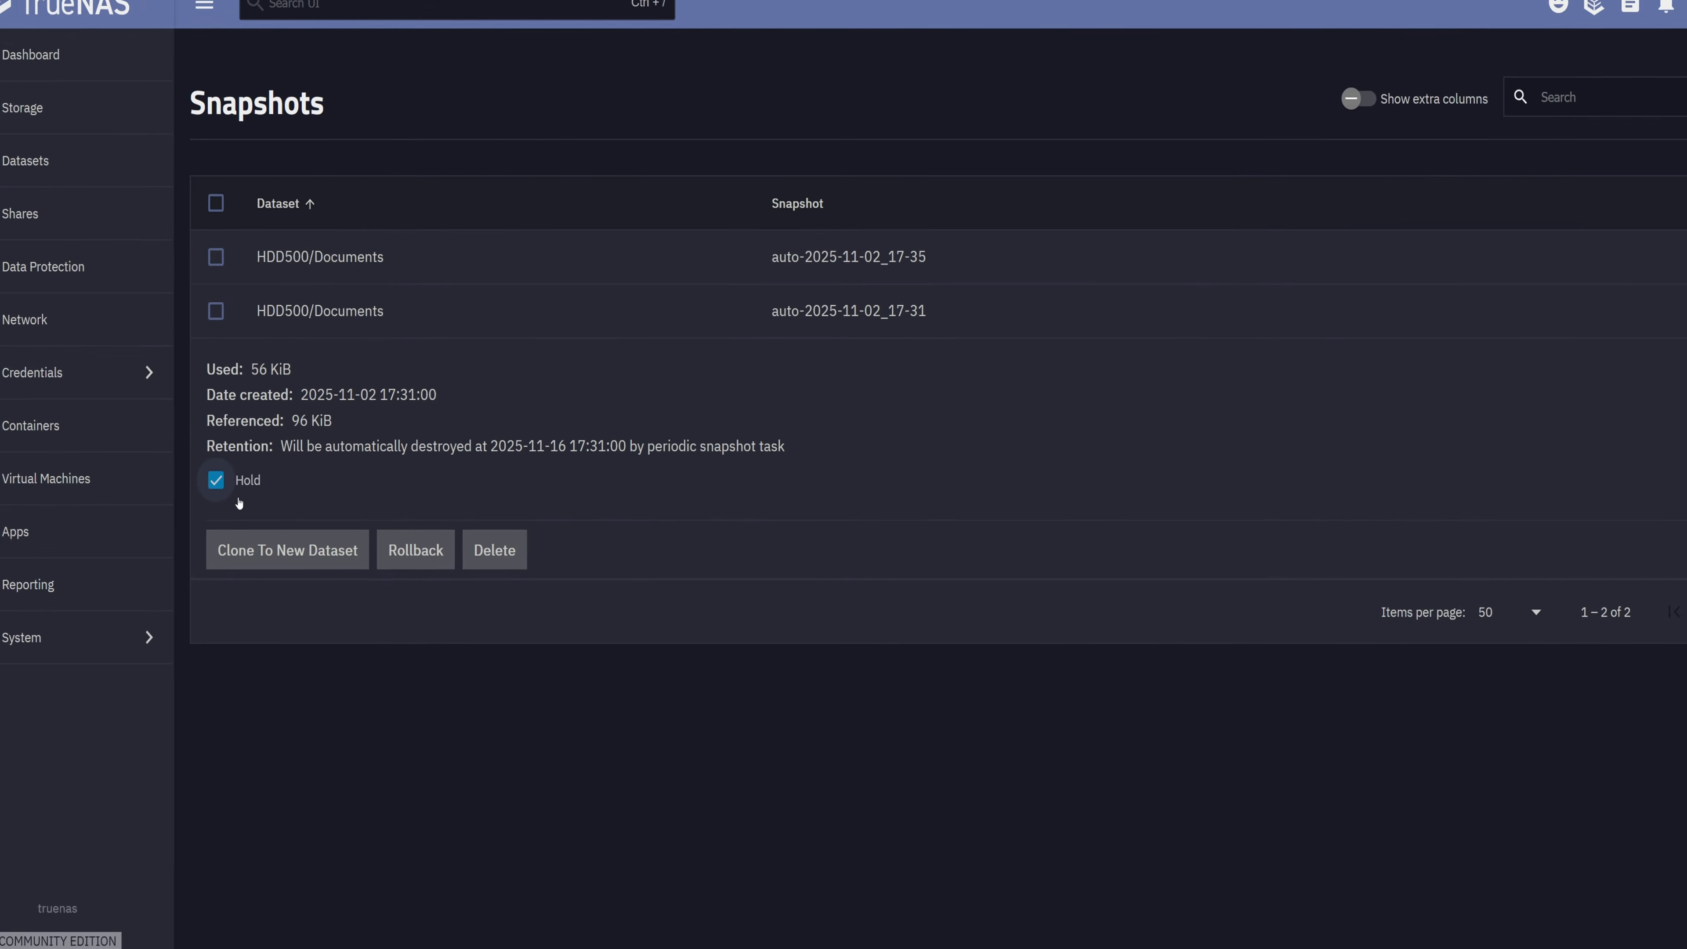
pyautogui.click(274, 469)
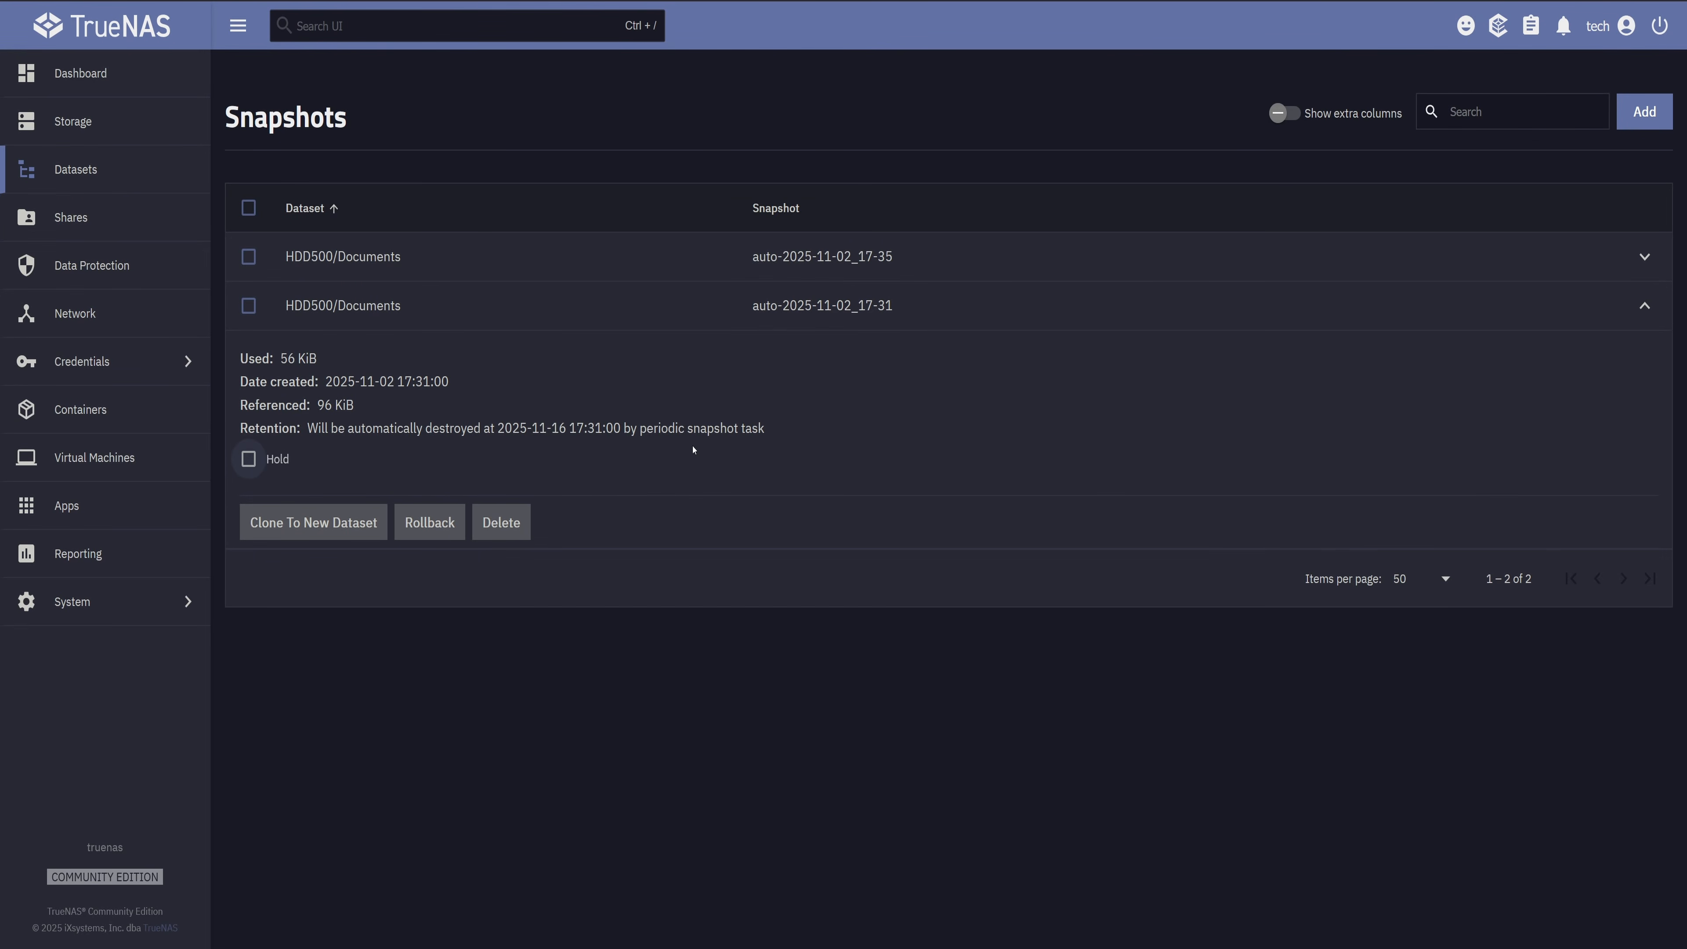
# Return to Data Protection and view the full list of periodic snapshot tasks.
pyautogui.click(86, 265)
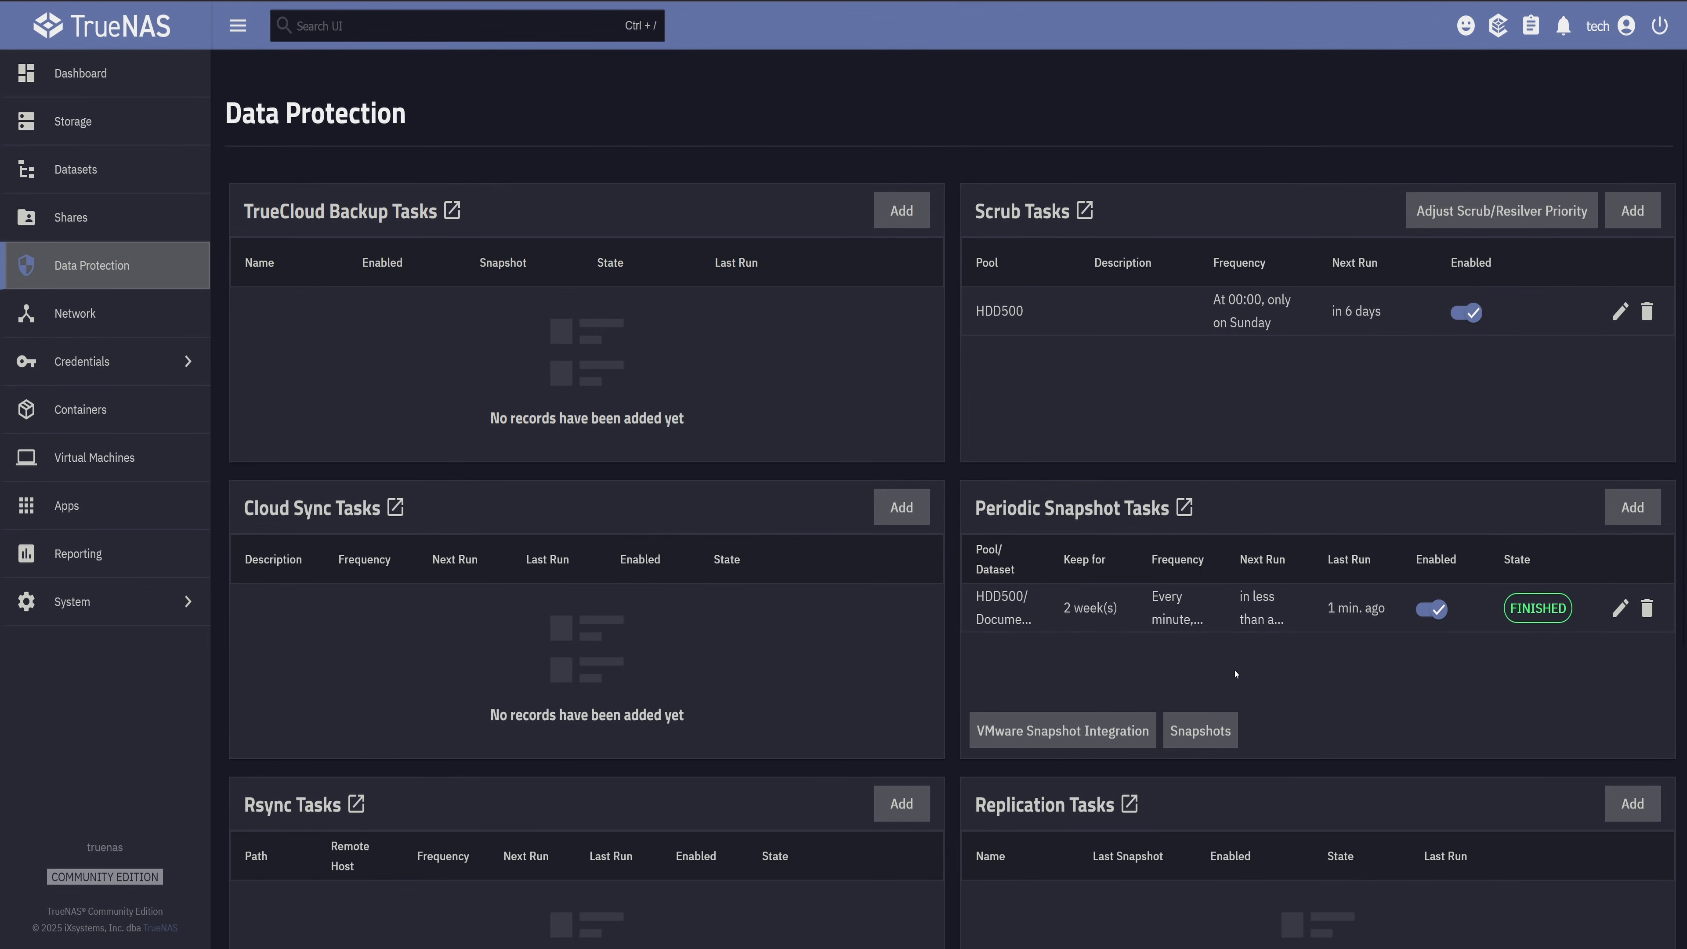
pyautogui.click(1175, 509)
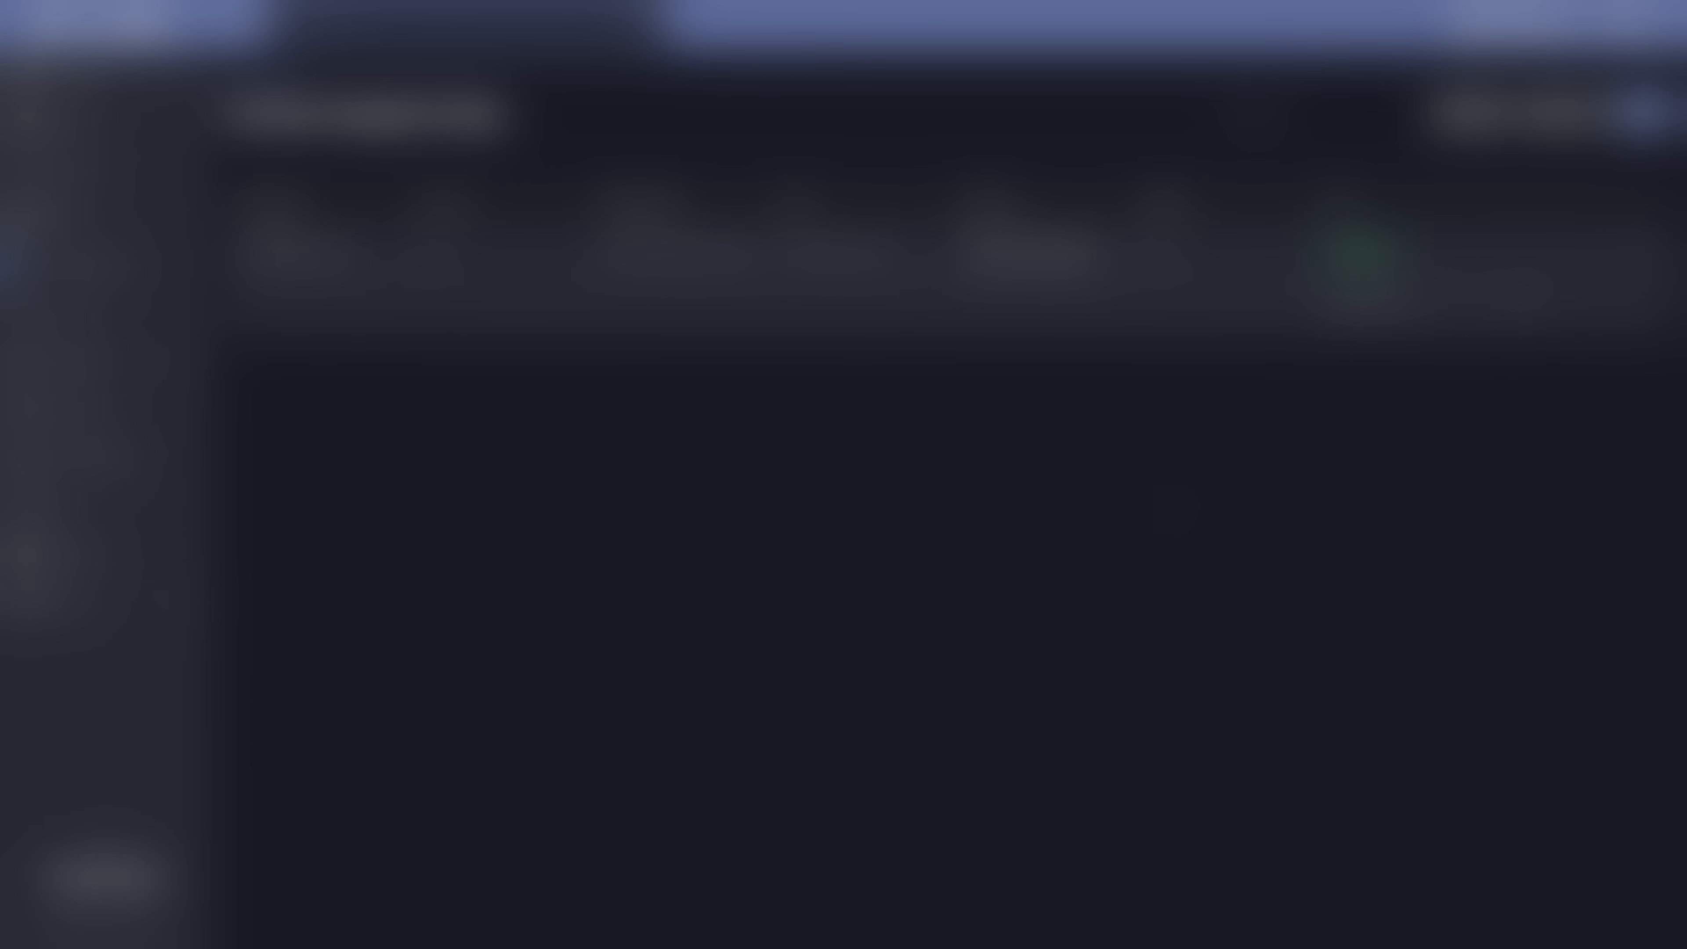
pyautogui.click(1638, 286)
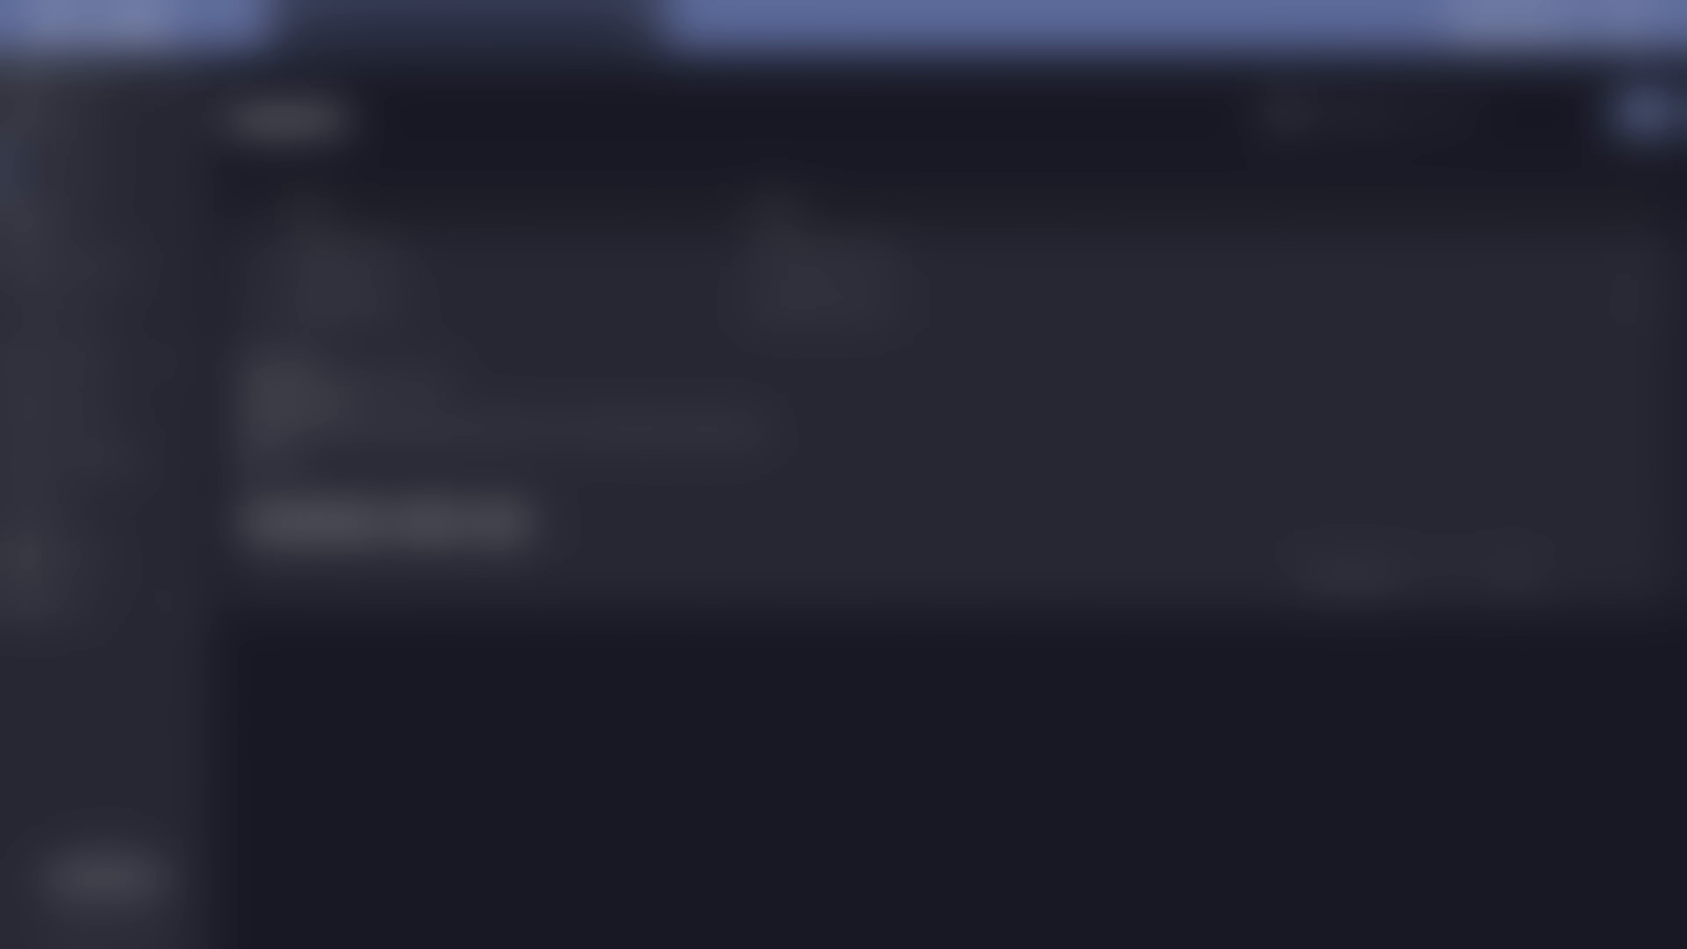
pyautogui.click(126, 266)
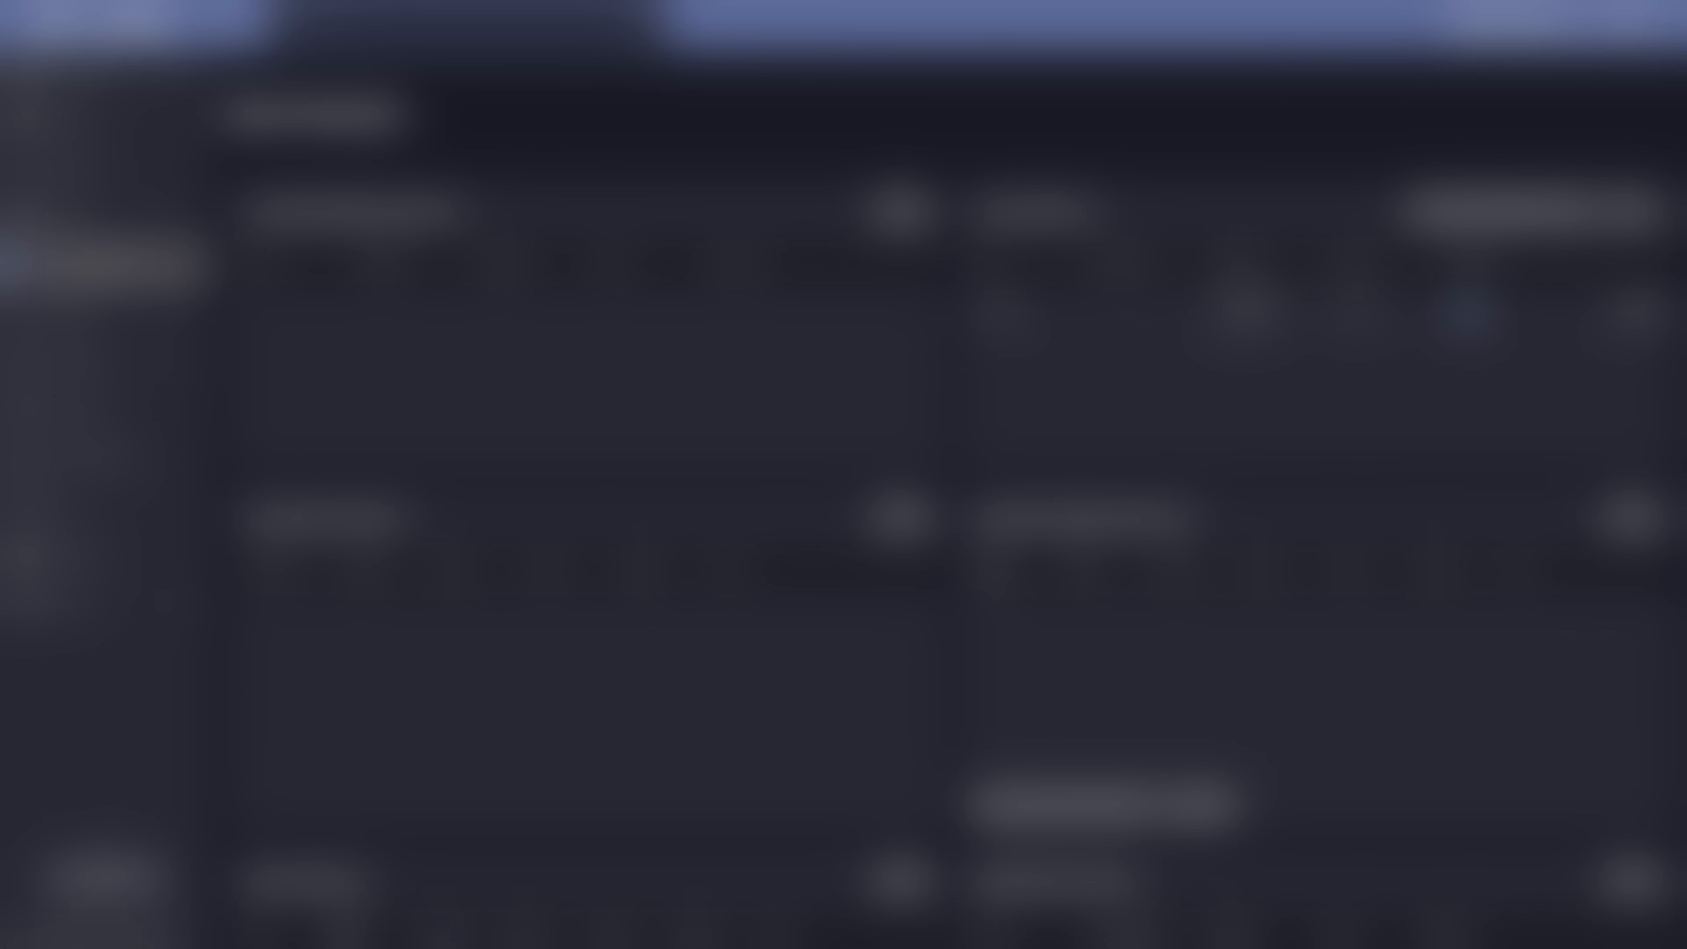